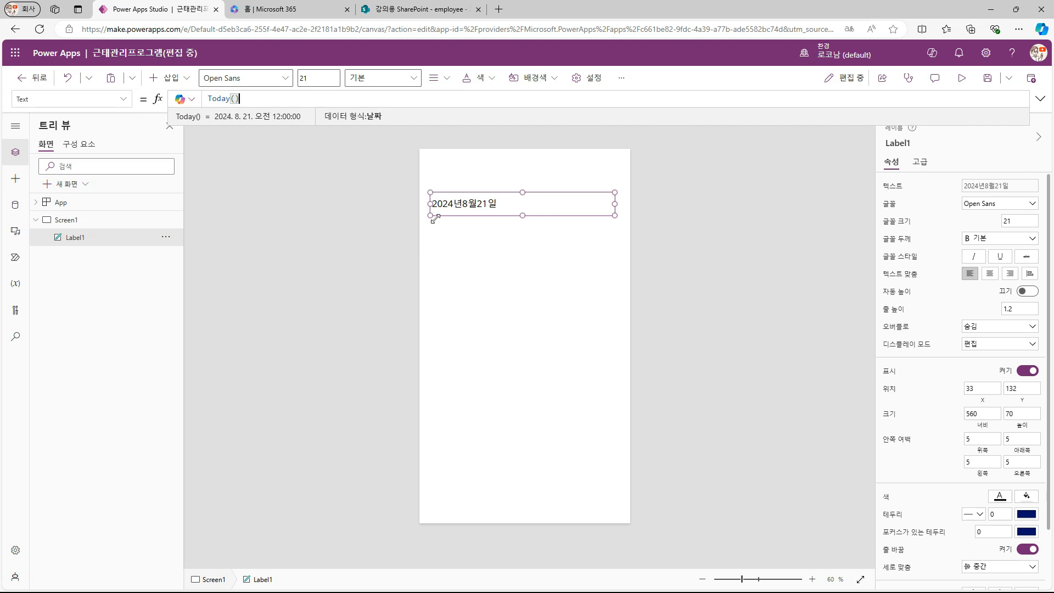
Step: Centre the date label's text and set its font weight to bold (굵게)
left_click(990, 274)
left_click(992, 239)
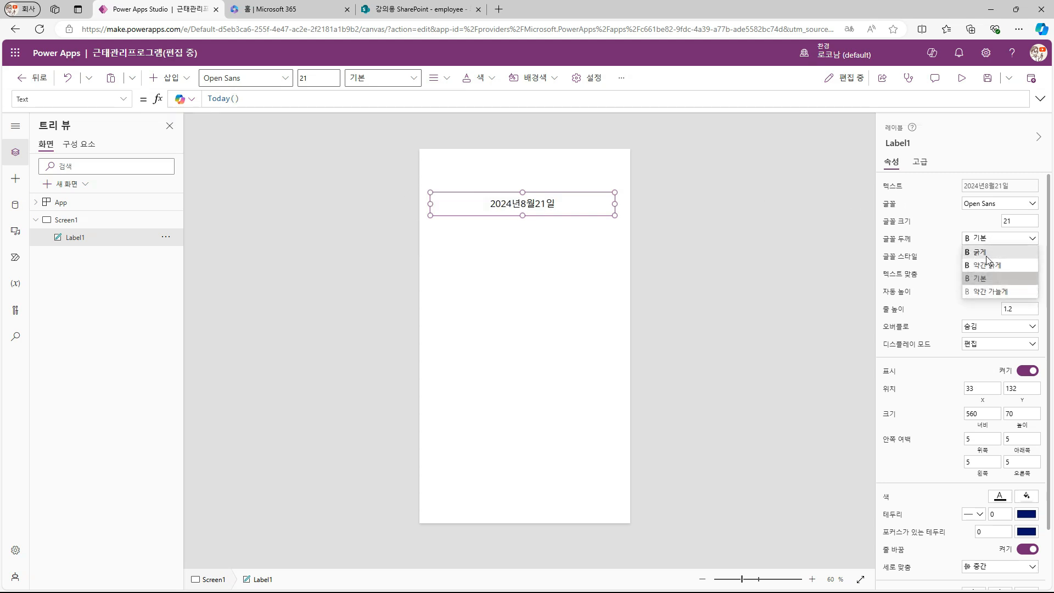
left_click(982, 253)
left_click(577, 220)
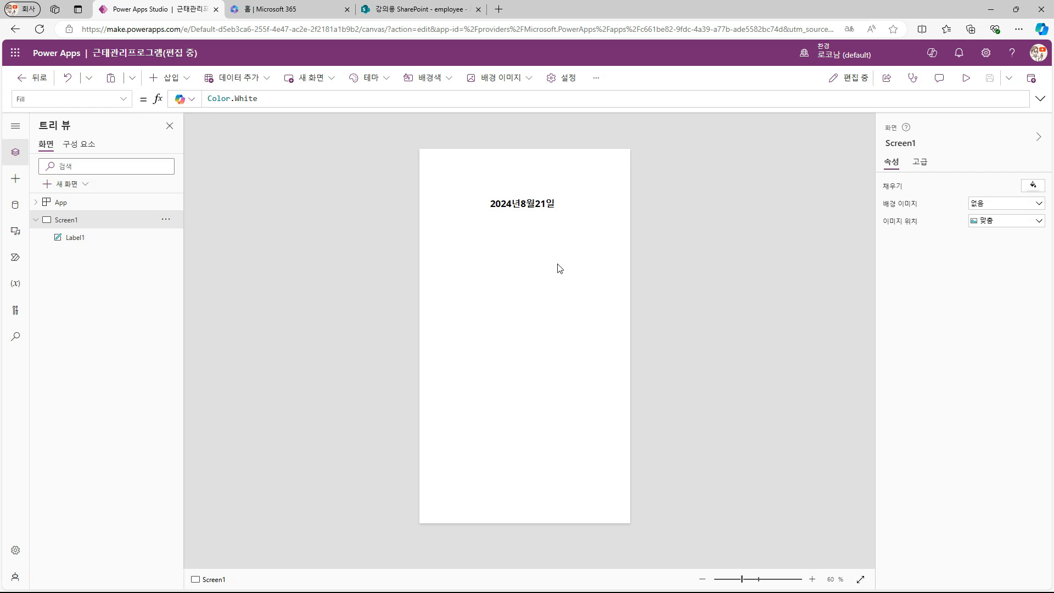
Step: Insert a barcode reader (바코드 판독기) in the middle of the screen at about X 110, Y 429, with a height of about 186
left_click(168, 78)
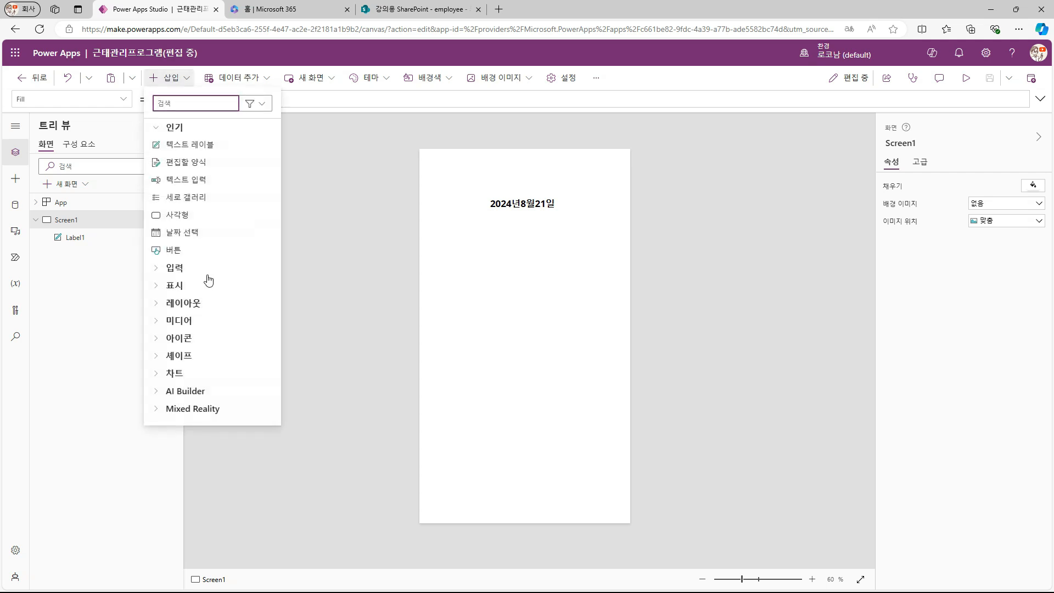
left_click(155, 321)
scroll(264, 308, "down", 2)
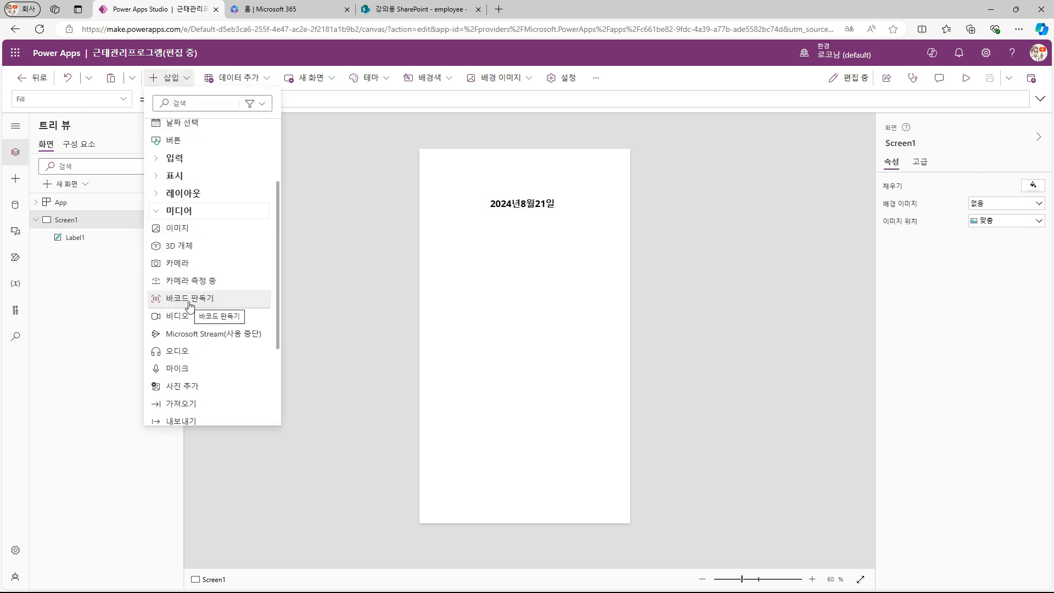
left_click(258, 299)
left_click_drag(464, 174, 530, 305)
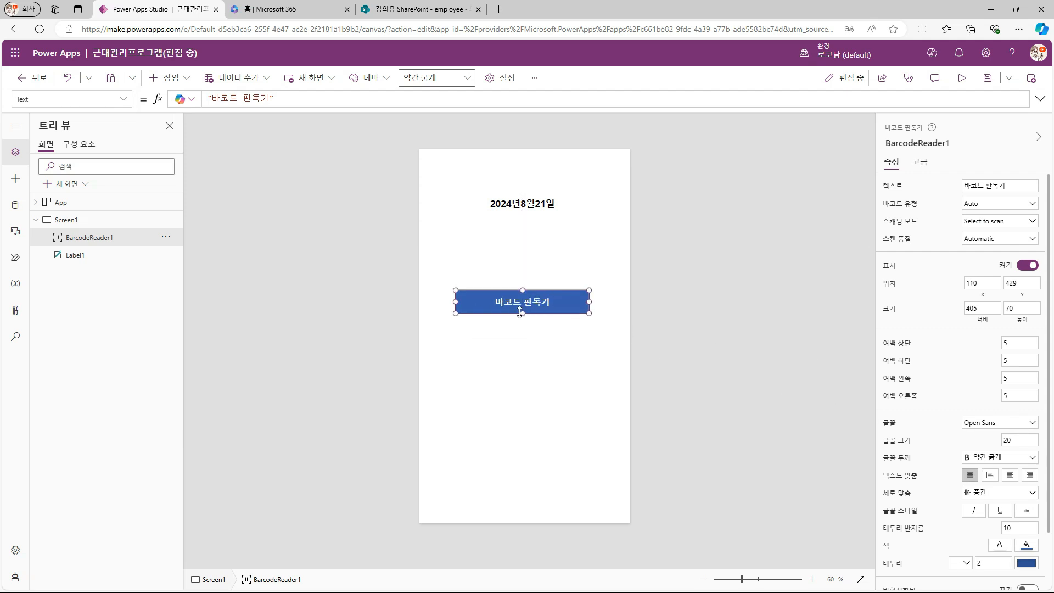
left_click_drag(523, 316, 524, 352)
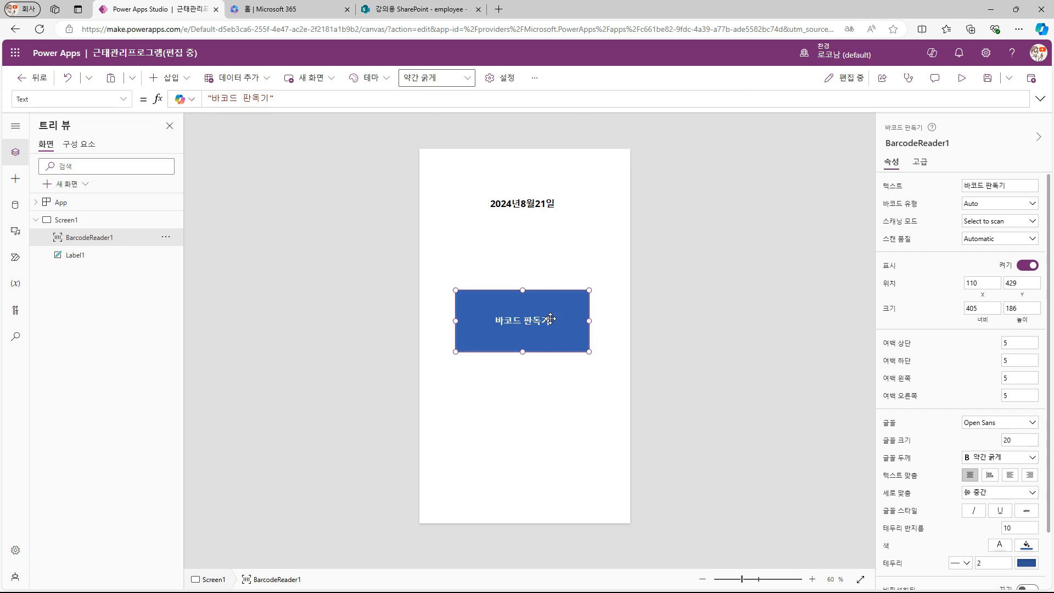
Step: Set the barcode reader's border radius to 100 and its text to 출근하기
scroll(966, 466, "down", 1)
left_click(1020, 464)
type("100")
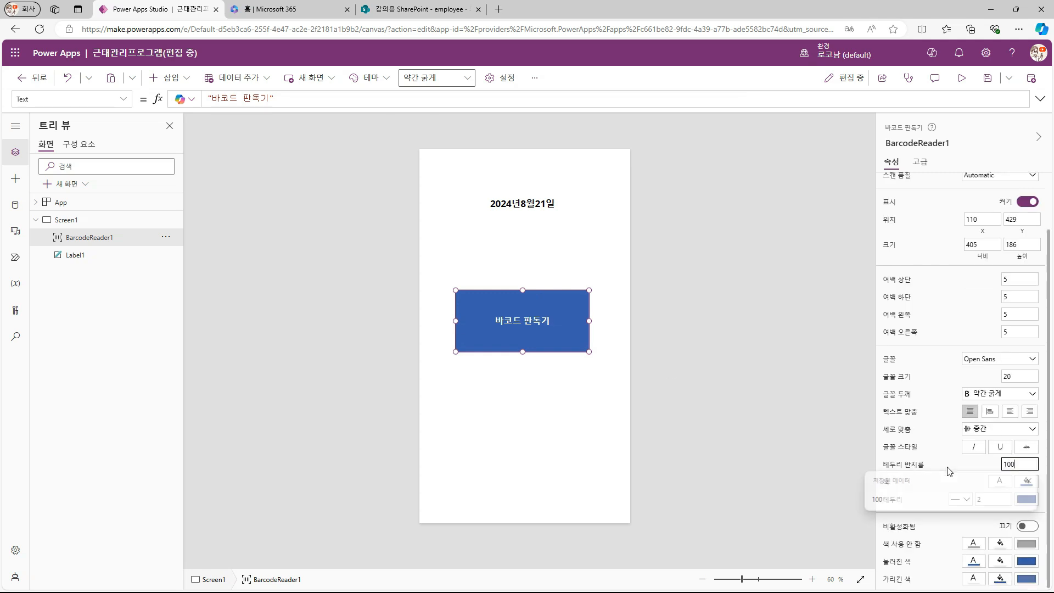
left_click(659, 419)
left_click(533, 325)
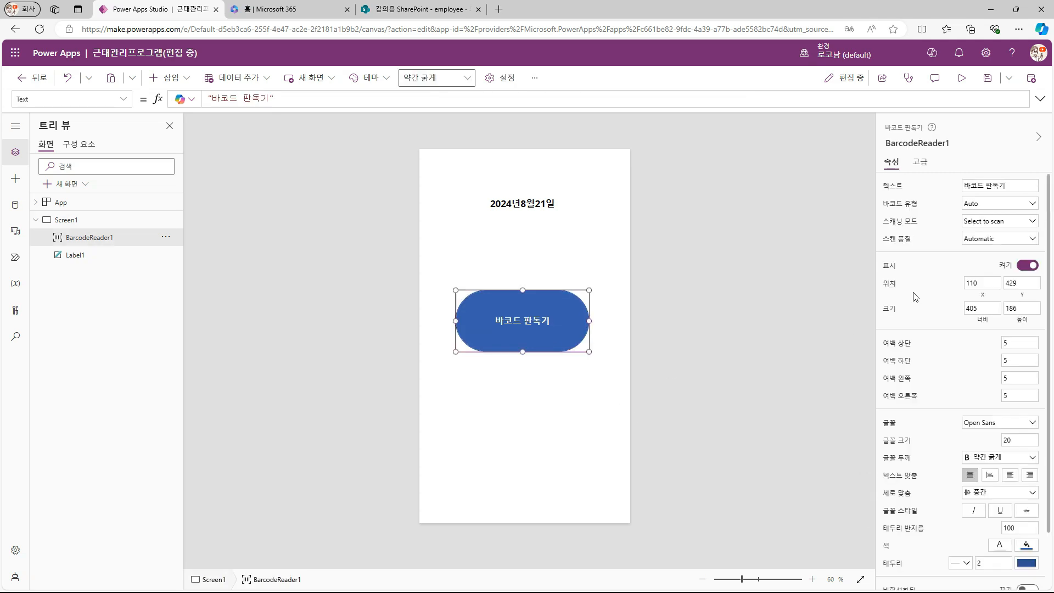
left_click(1028, 182)
type("출근하기")
Step: Duplicate the 출근하기 barcode reader, align the copy directly below it at about Y 644, and set its text to 퇴근하기
key("ctrl+c")
key("ctrl+v")
left_click_drag(556, 324, 556, 395)
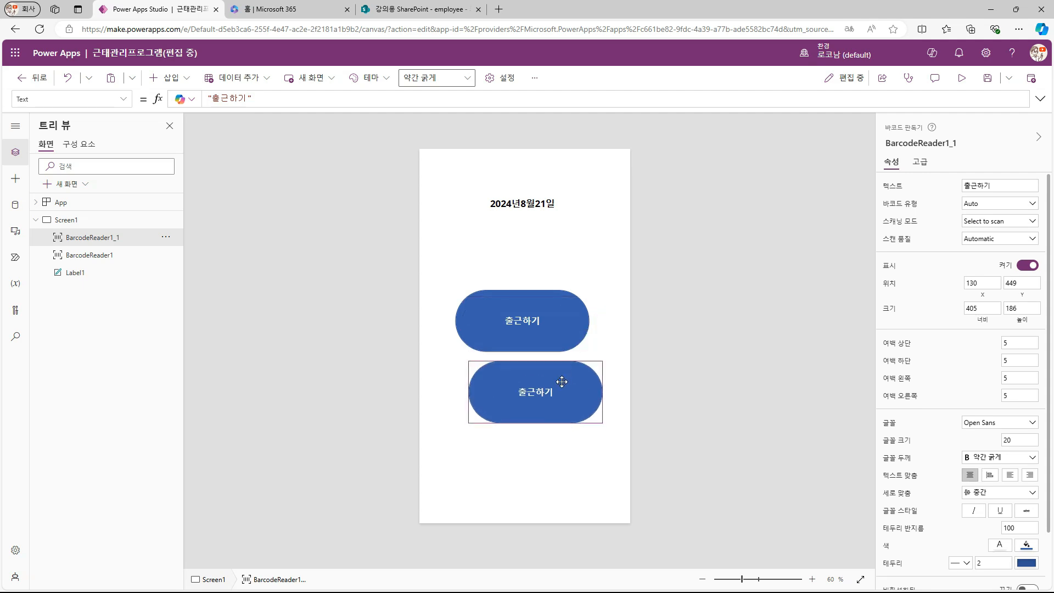
left_click(776, 239)
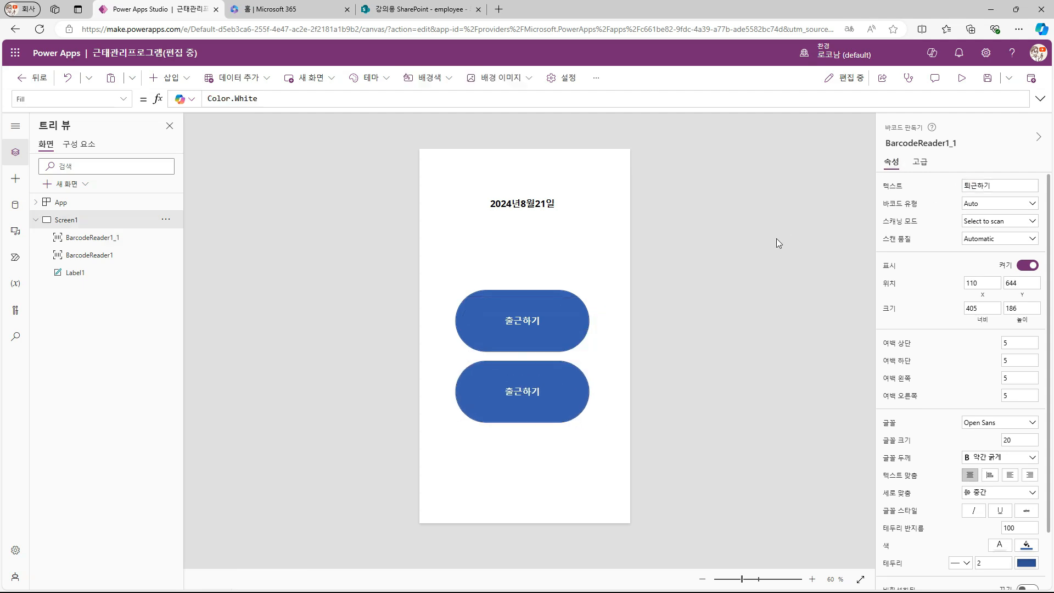
Step: Open the OnScan property of the 출근하기 barcode reader
left_click(548, 324)
left_click(123, 99)
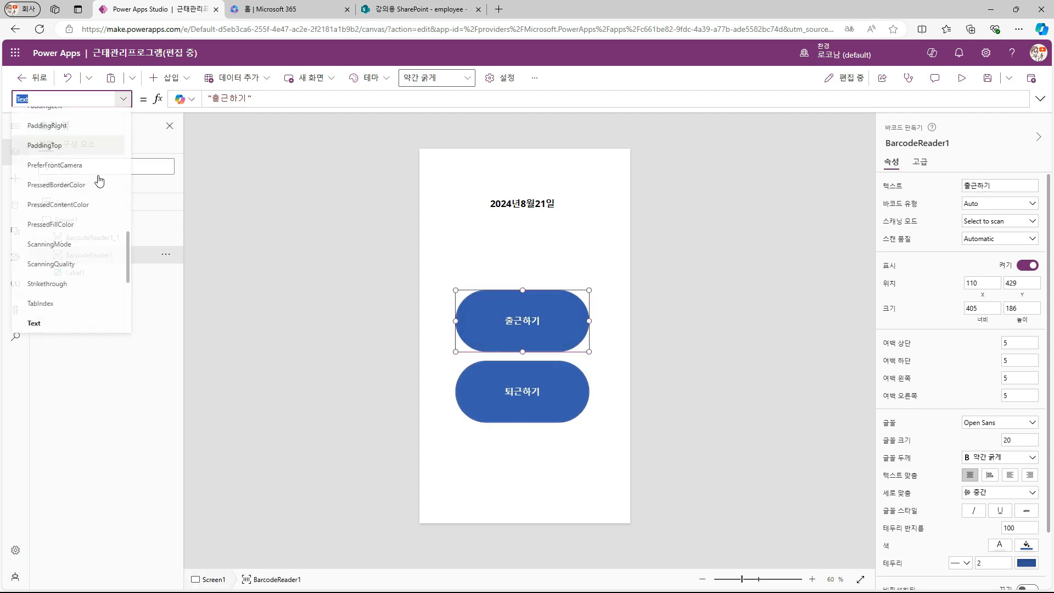
scroll(91, 258, "down", 5)
scroll(91, 258, "up", 8)
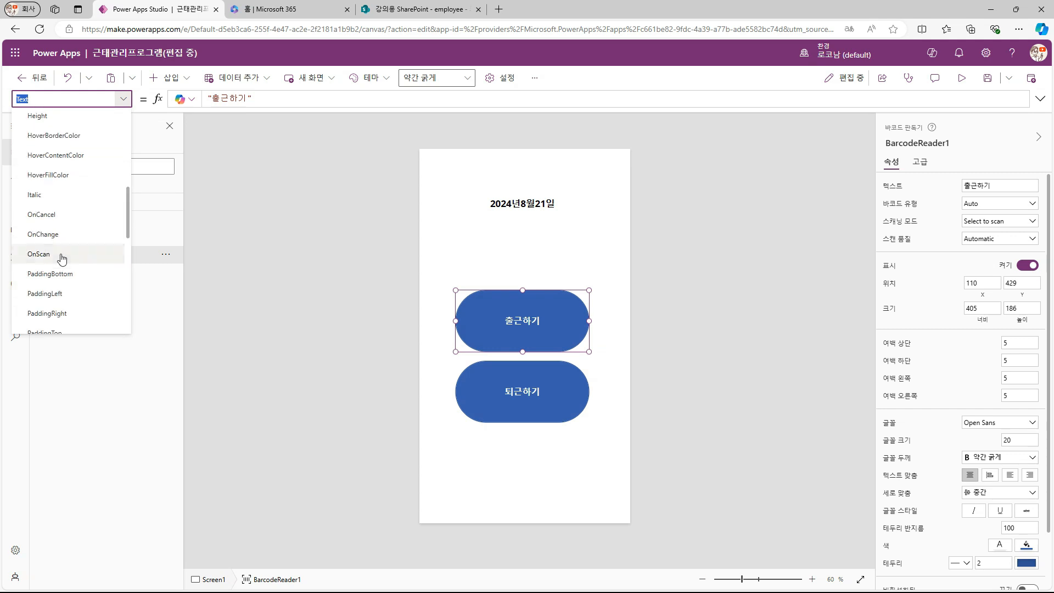
left_click(62, 253)
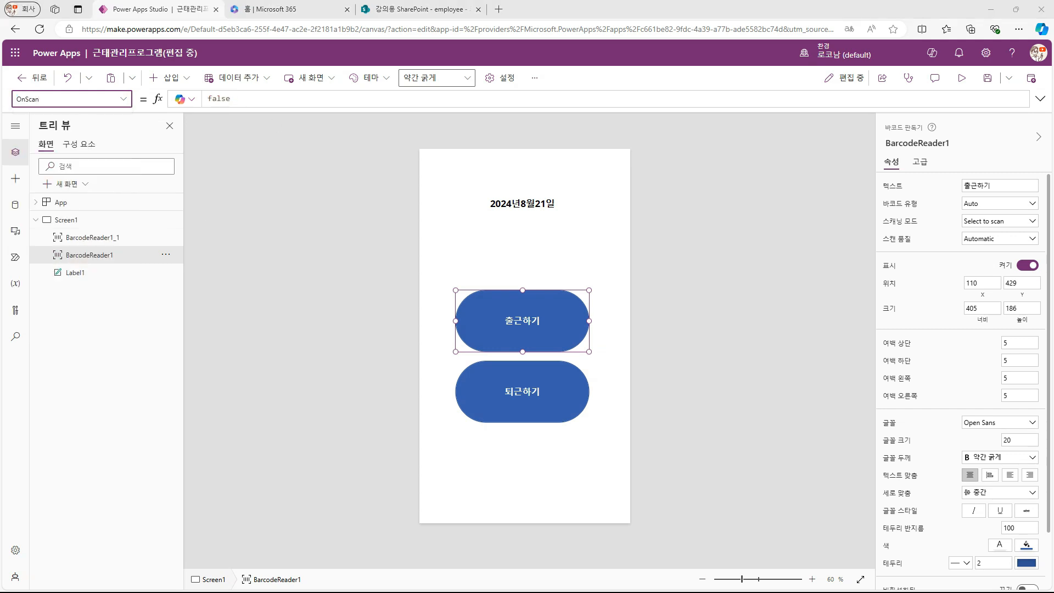
Step: Duplicate the date label, place the copy just below the original at about Y 215, and set its text formula to _now
left_click(552, 210)
key("ctrl+c")
key("ctrl+v")
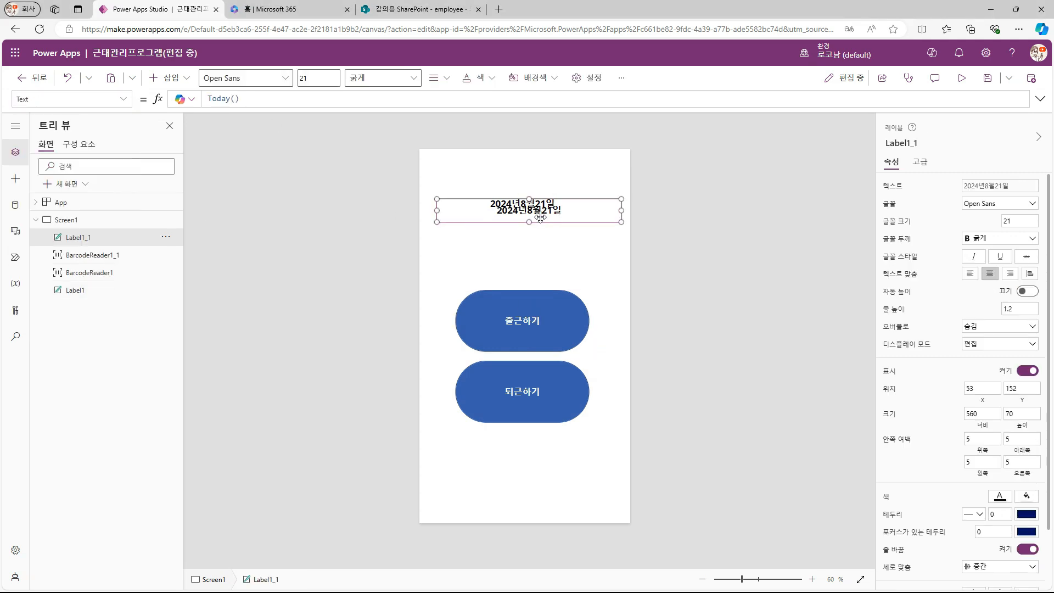
left_click_drag(541, 216, 534, 237)
left_click(211, 98)
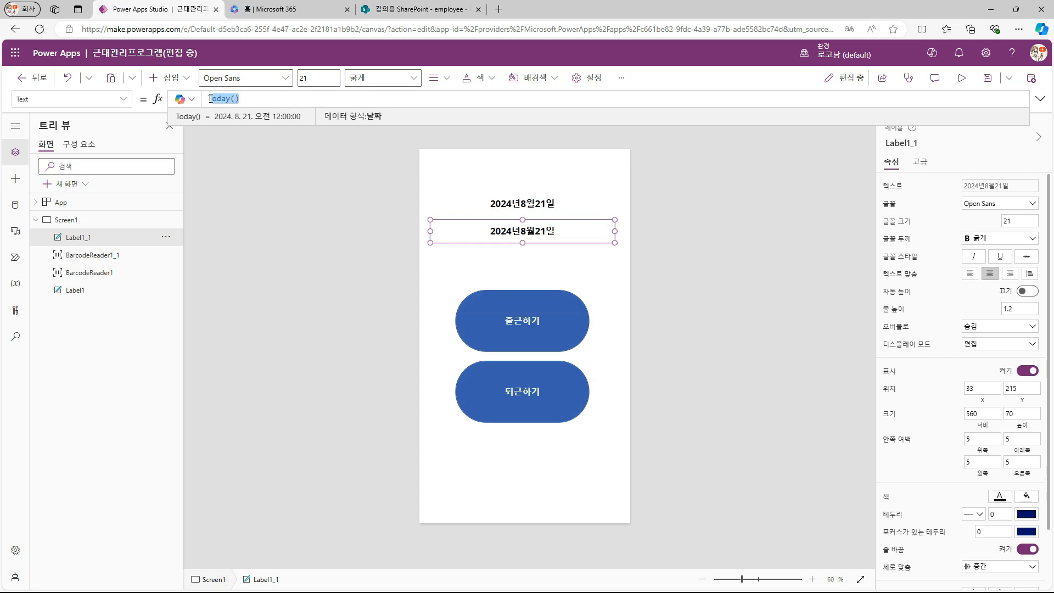
type("now")
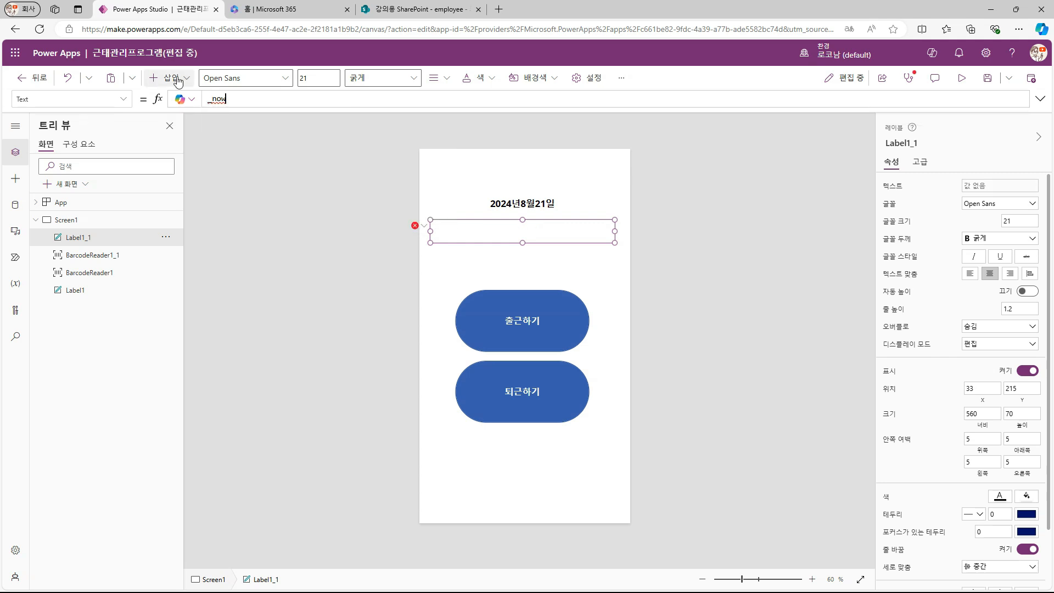
Step: Set the 출근하기 reader's OnScan formula to UpdateContext({_now:Now()}), and review the columns of the Attendance list in SharePoint
left_click(522, 321)
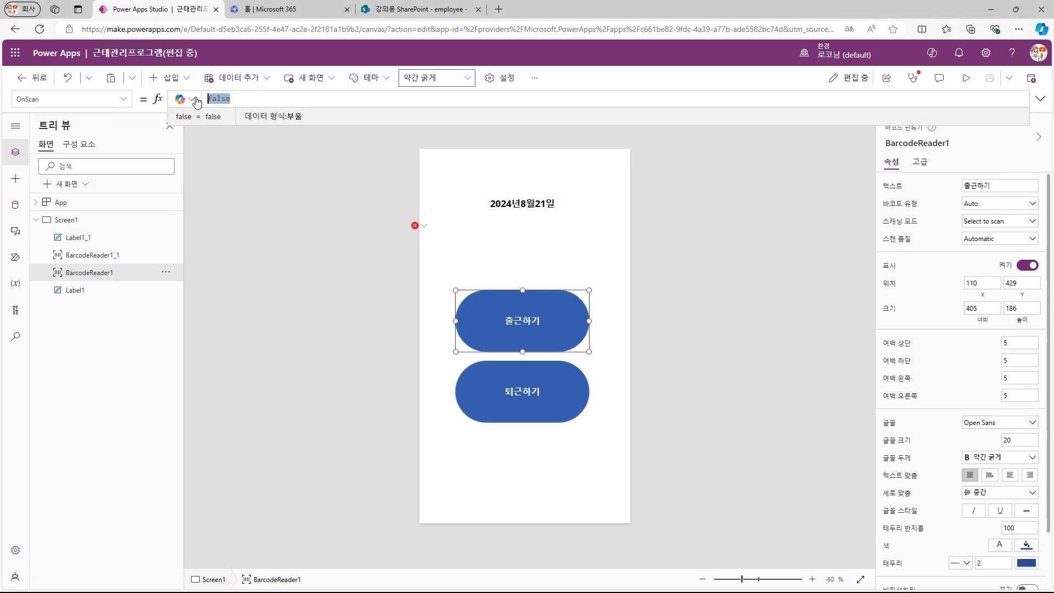
type("UpdateContext({_now:Now()})")
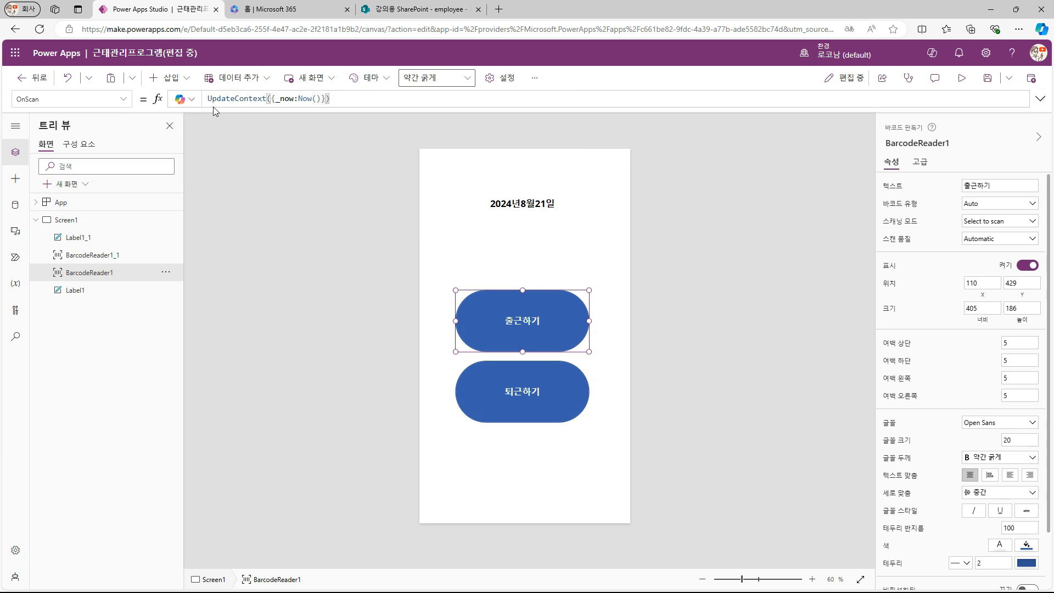
key("ctrl+shift+Tab")
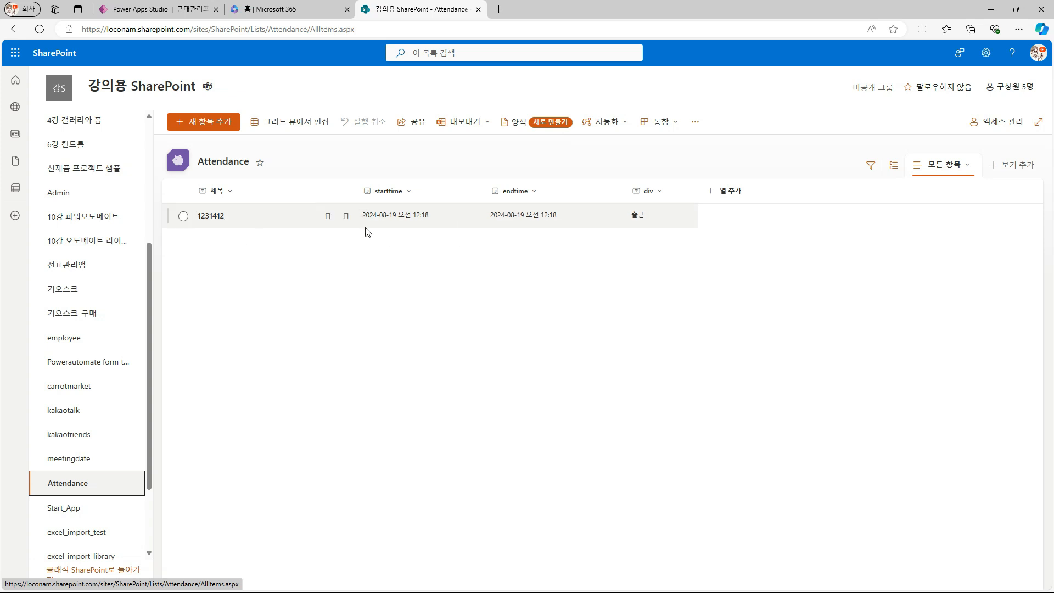
key("ctrl+Tab")
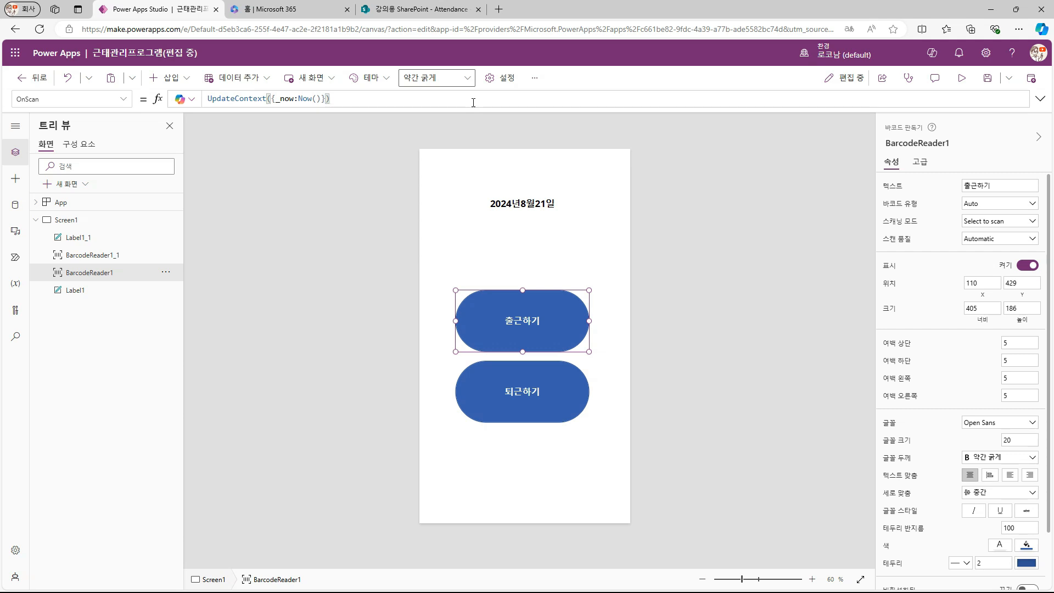
Step: Append a second OnScan statement that starts Patch(Attendance,Defaults(Attendance),{제목:BarcodeReader1.Barcodes, separated by a semicolon
type(";")
key("shift+Return")
type("Patch(A")
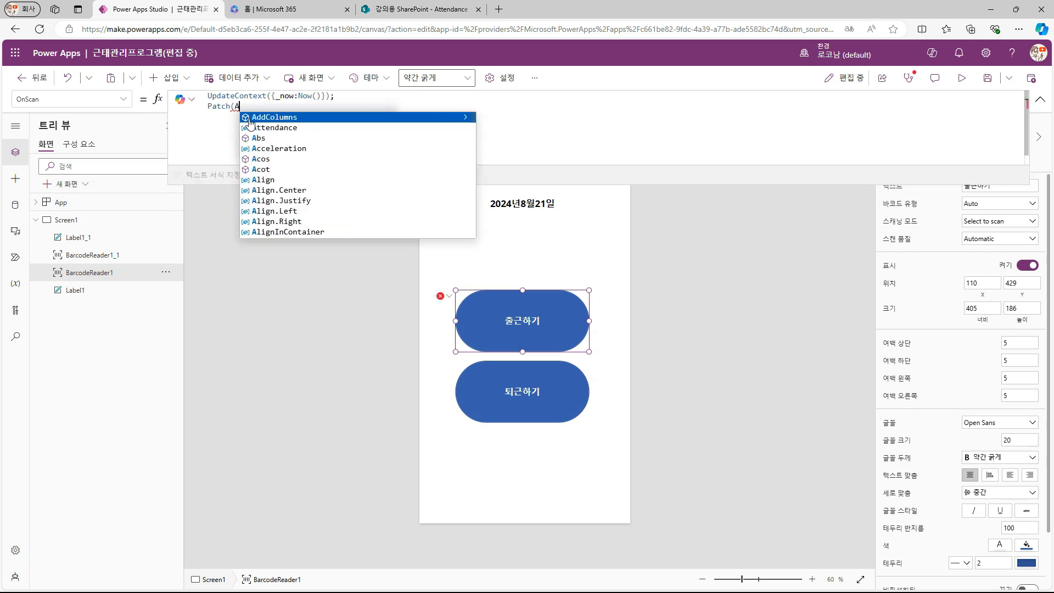
type("ttendance,Defaults(Attendance")
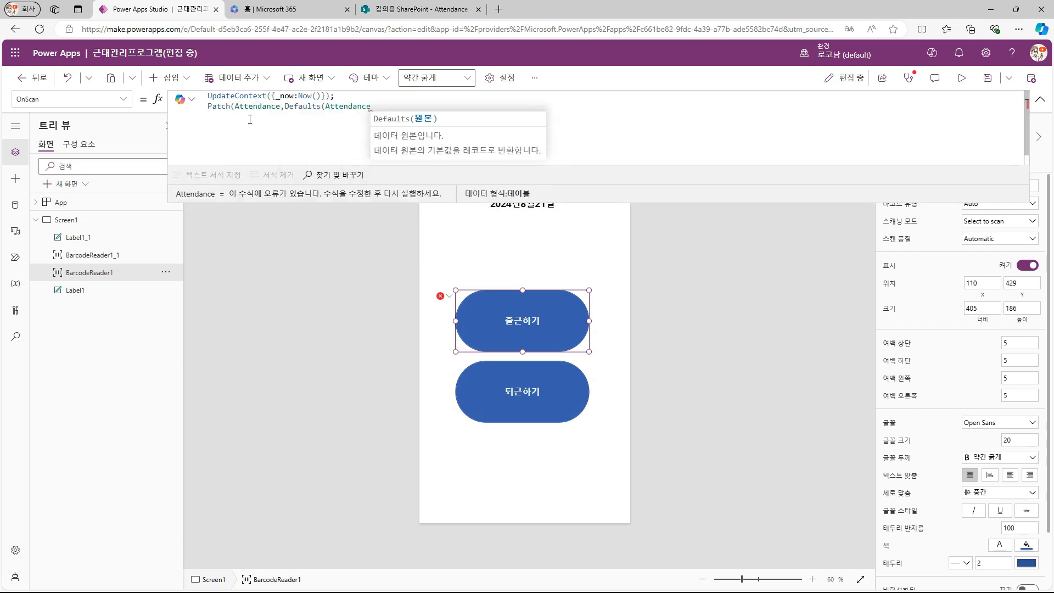
type("),{제목:")
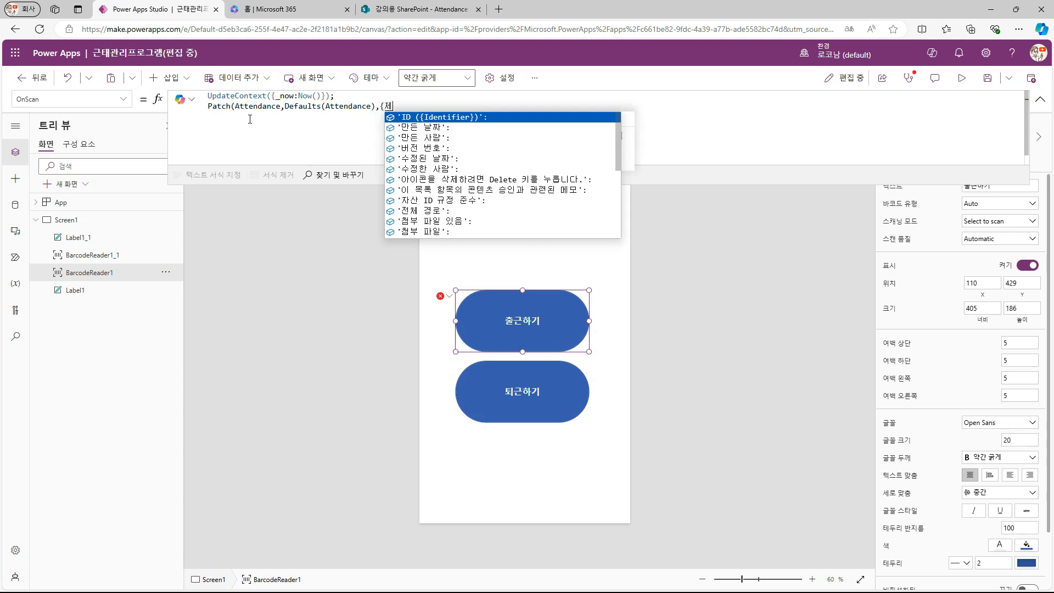
left_click(922, 144)
left_click(530, 109)
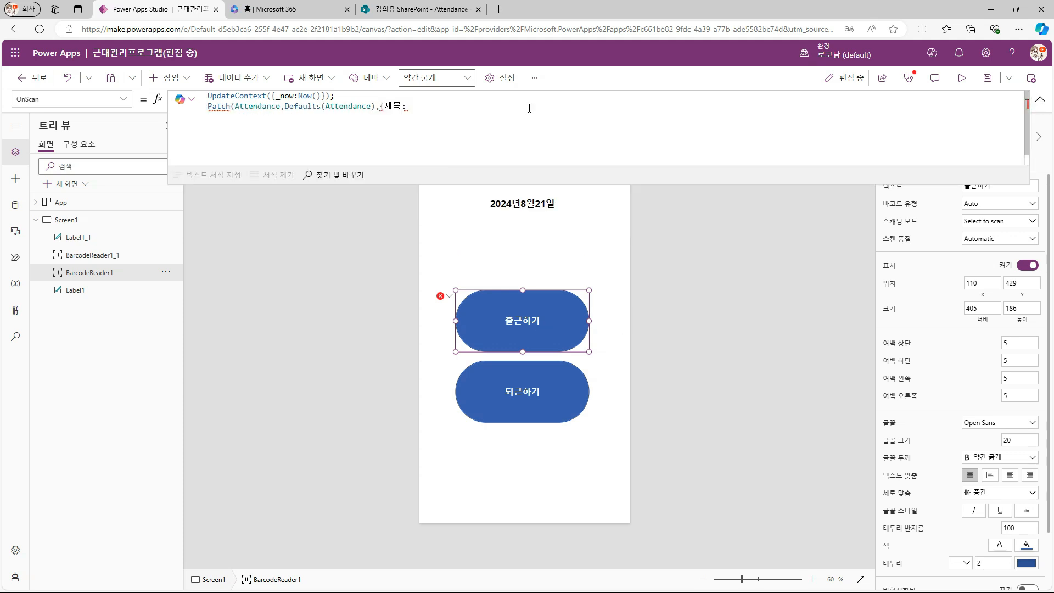
key("ctrl+v")
type(".Barcodes")
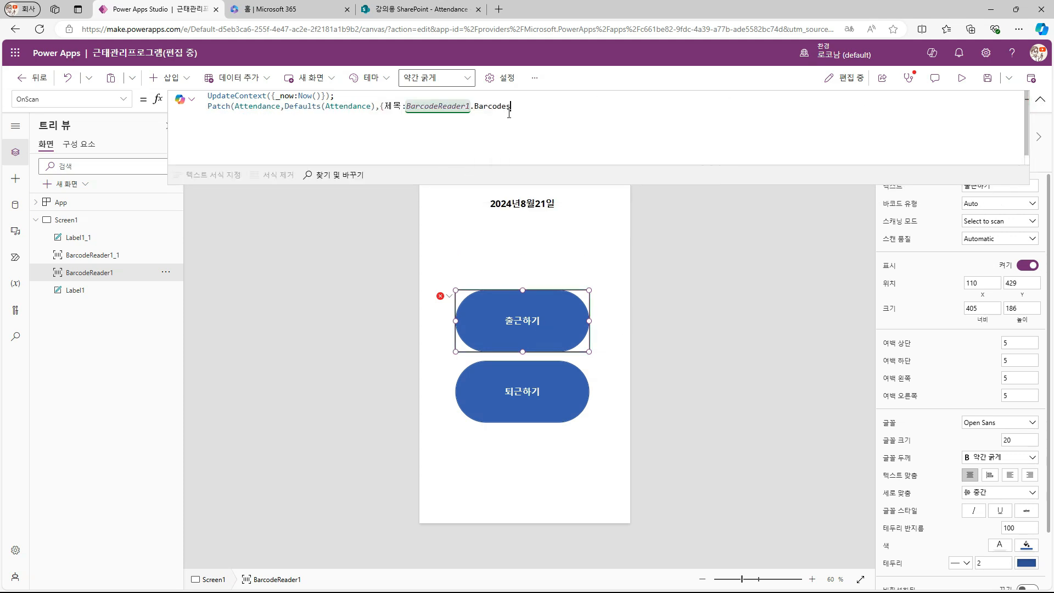
Step: Wrap the barcode reference for 제목 so it reads First(BarcodeReader1.Barcodes).Value
key("ctrl+Left")
key("ctrl+Left")
key("ctrl+Left")
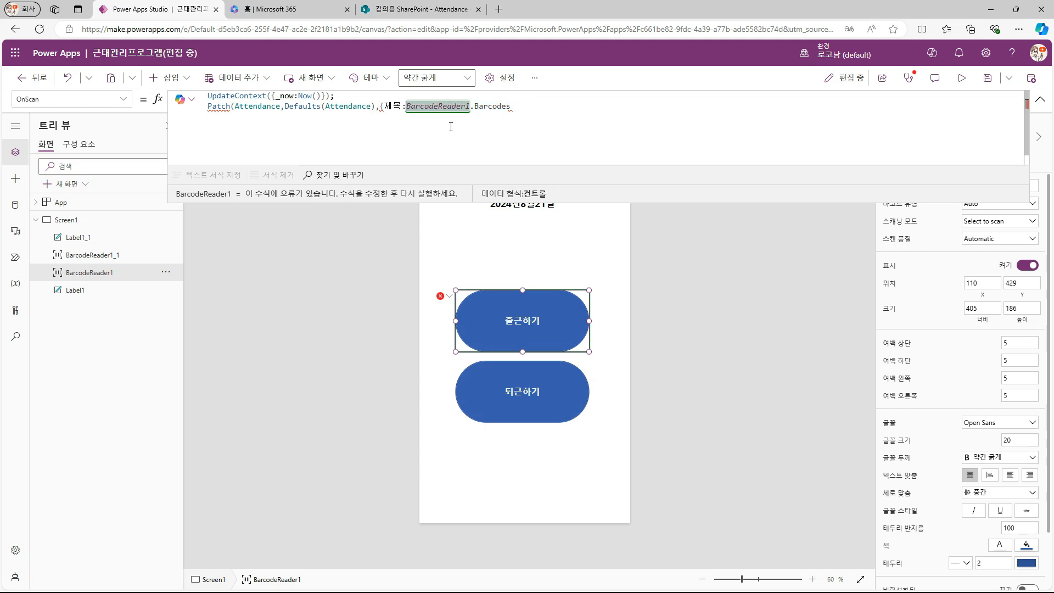
type("First(")
key("End")
type(")")
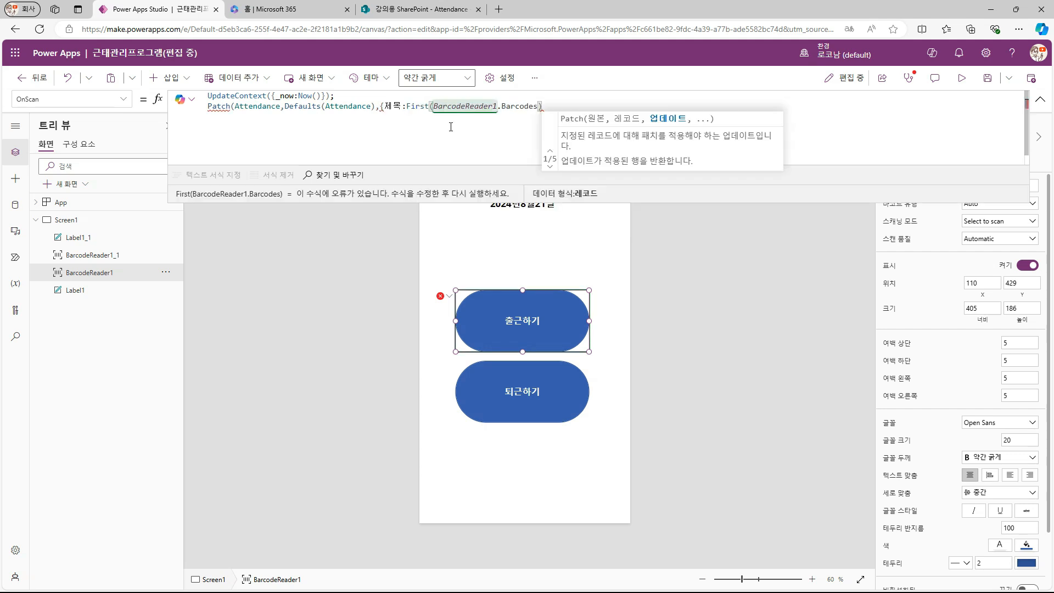
type(".Value")
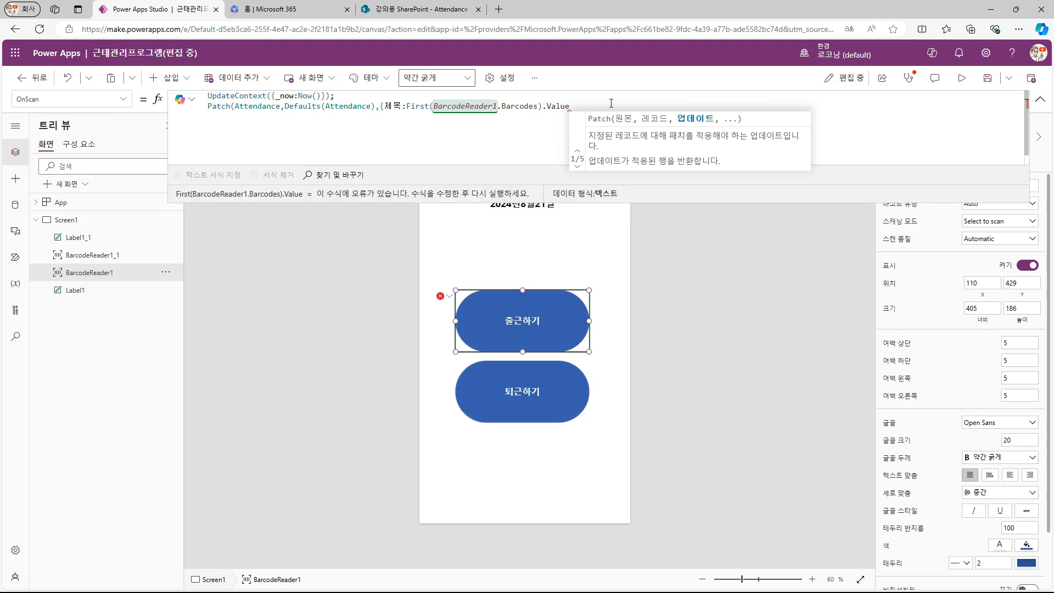
Step: Complete the Patch record with starttime:_now and div:"출근", close the formula, and deselect the reader
type(",s")
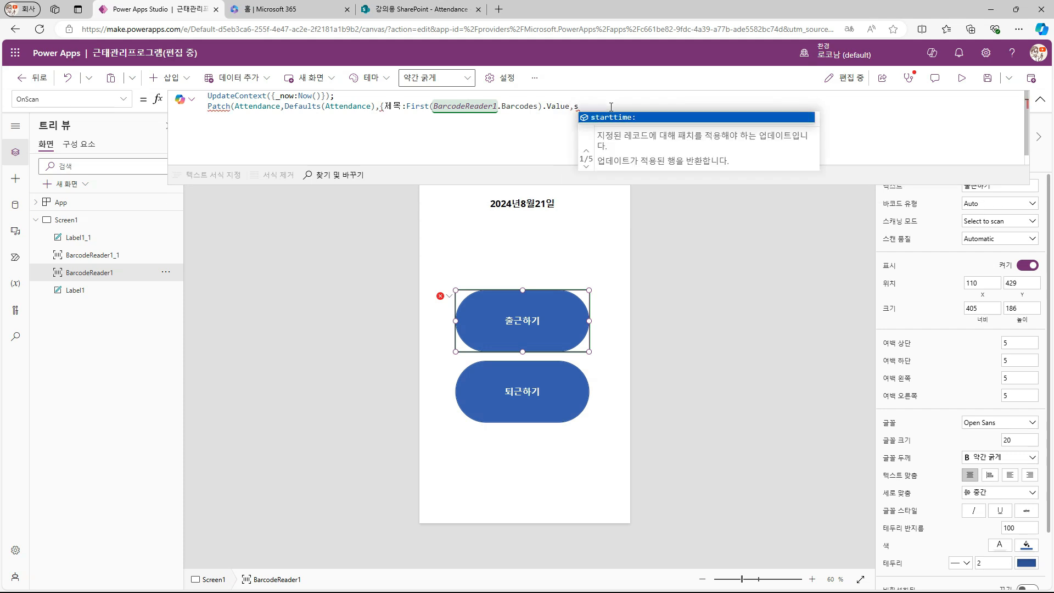
type("tarttime:_")
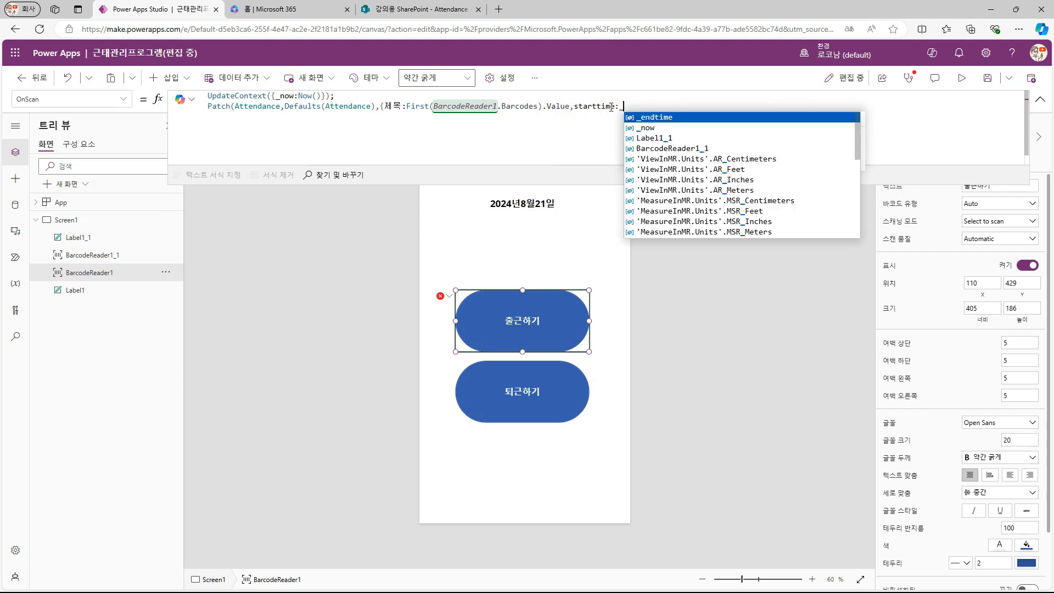
type("now,div:\"ㅊ")
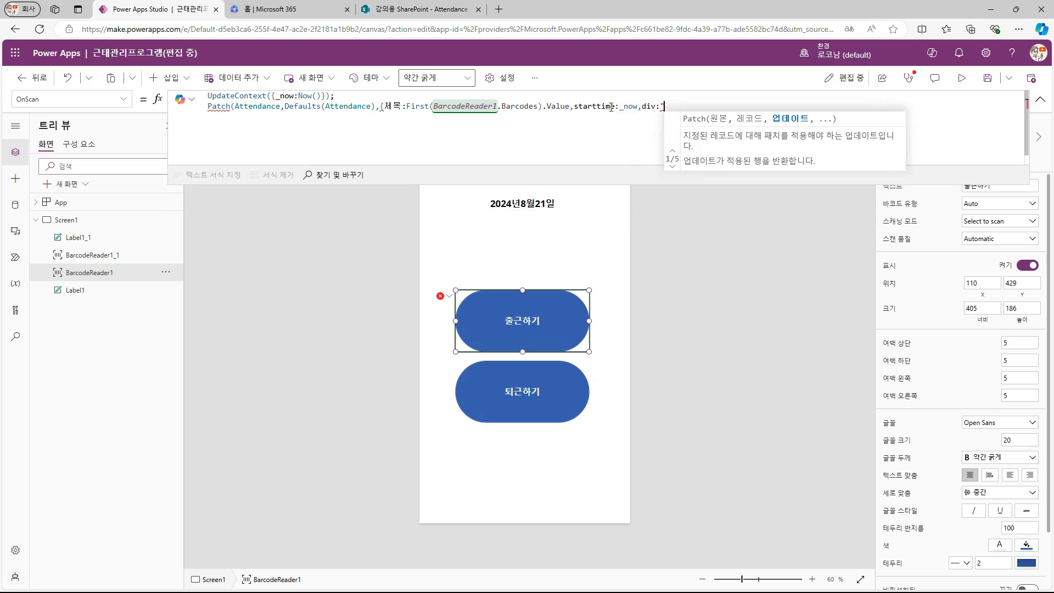
type("근\"})")
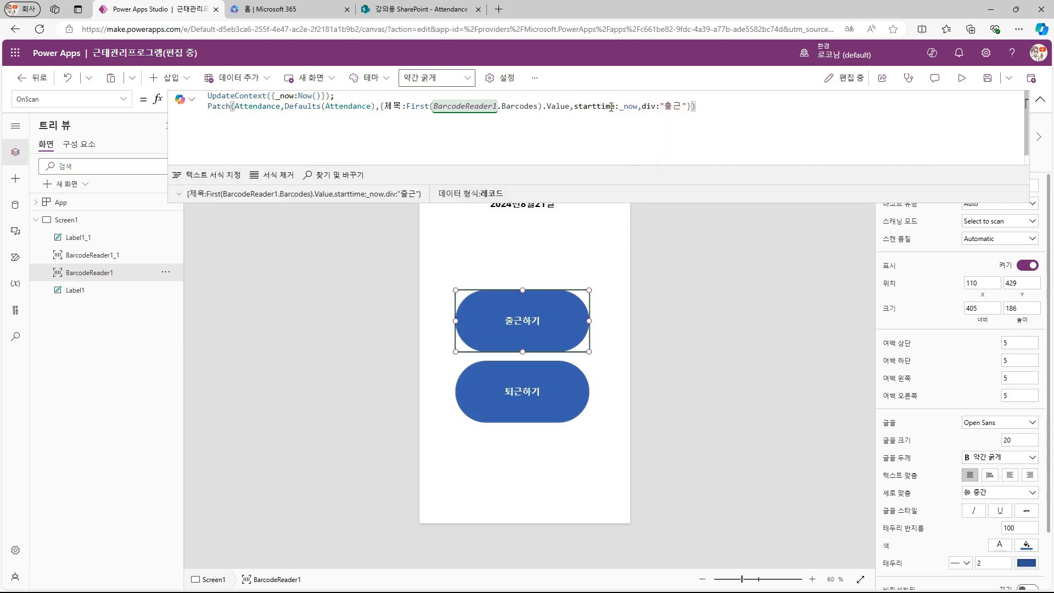
left_click(742, 236)
left_click(1041, 109)
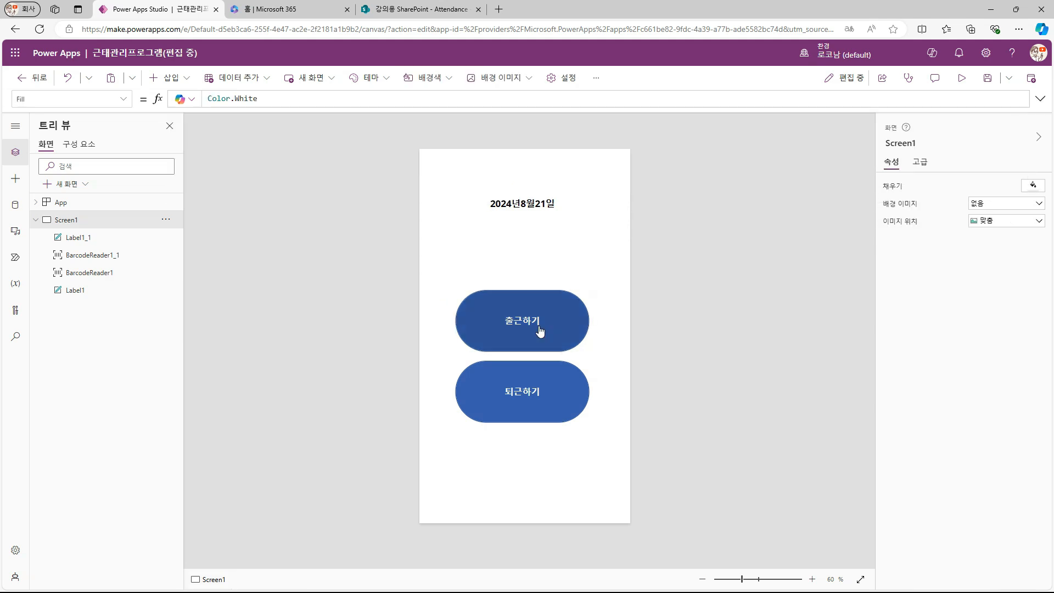
Step: Run the 출근하기 reader in the editor to test its OnScan formula, and check the Attendance list in SharePoint
left_click(539, 330, "alt")
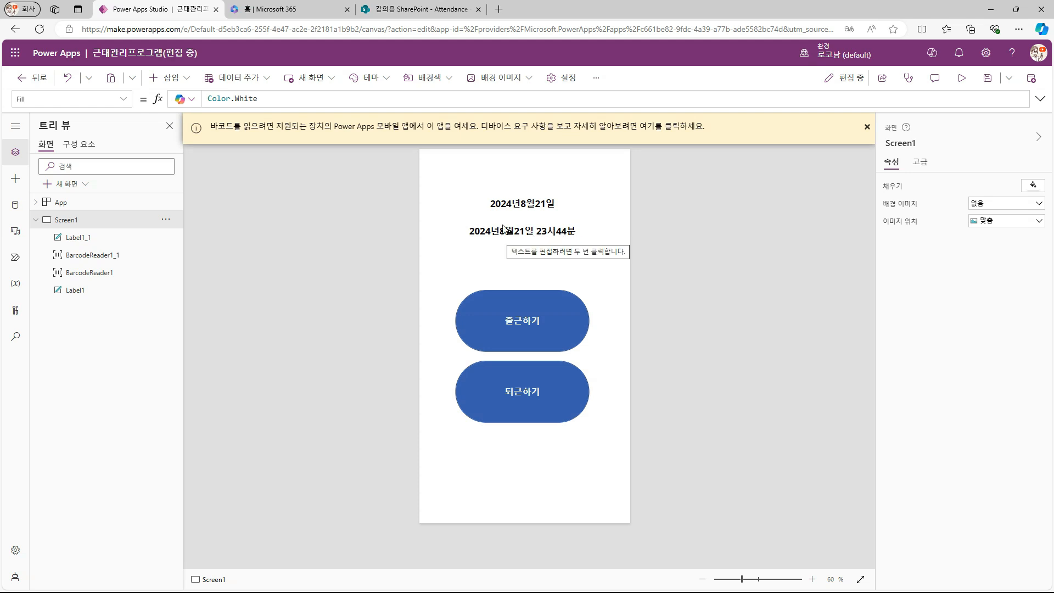
left_click(417, 8)
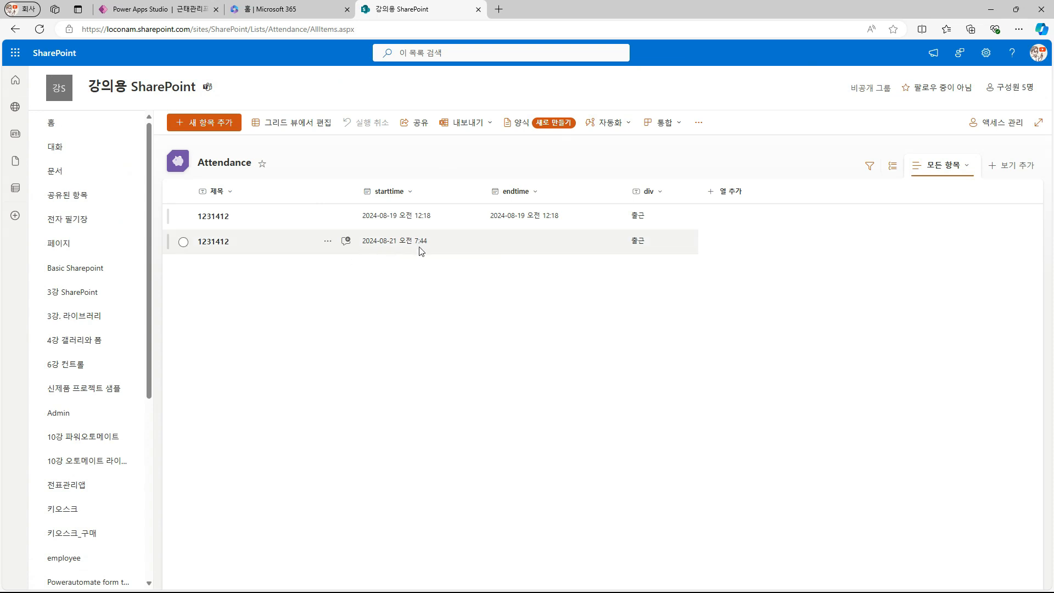
Step: Compare the starttime of the new Attendance record in SharePoint with the time shown on the app screen
left_click(153, 11)
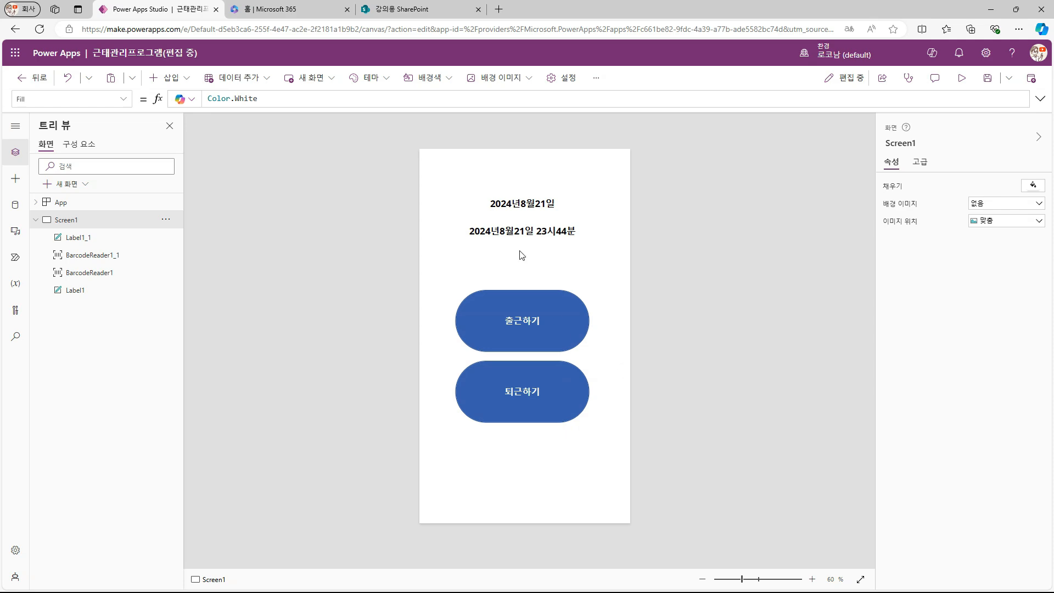
left_click(407, 10)
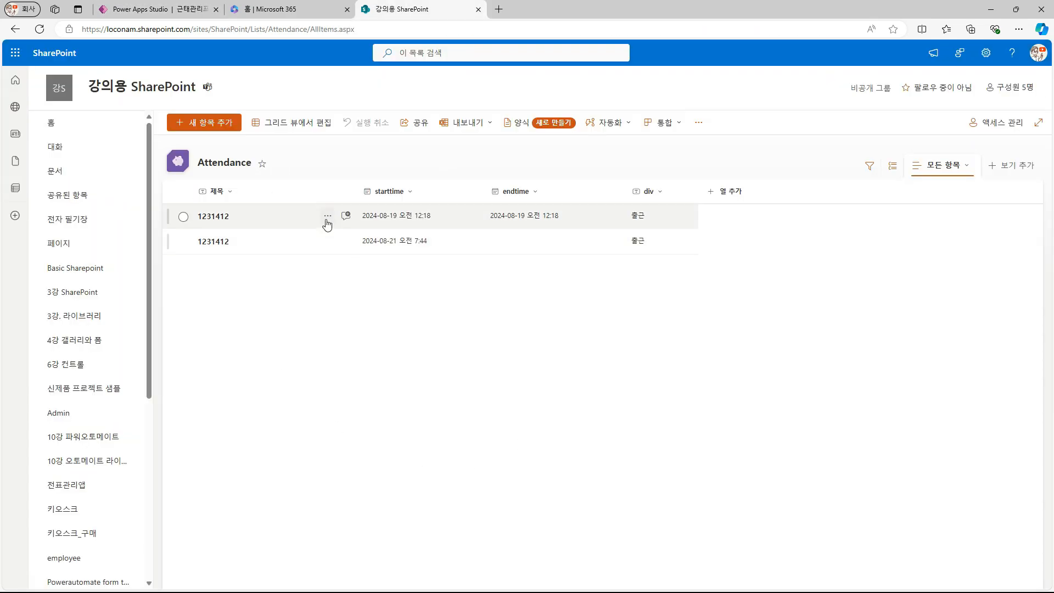
left_click(182, 11)
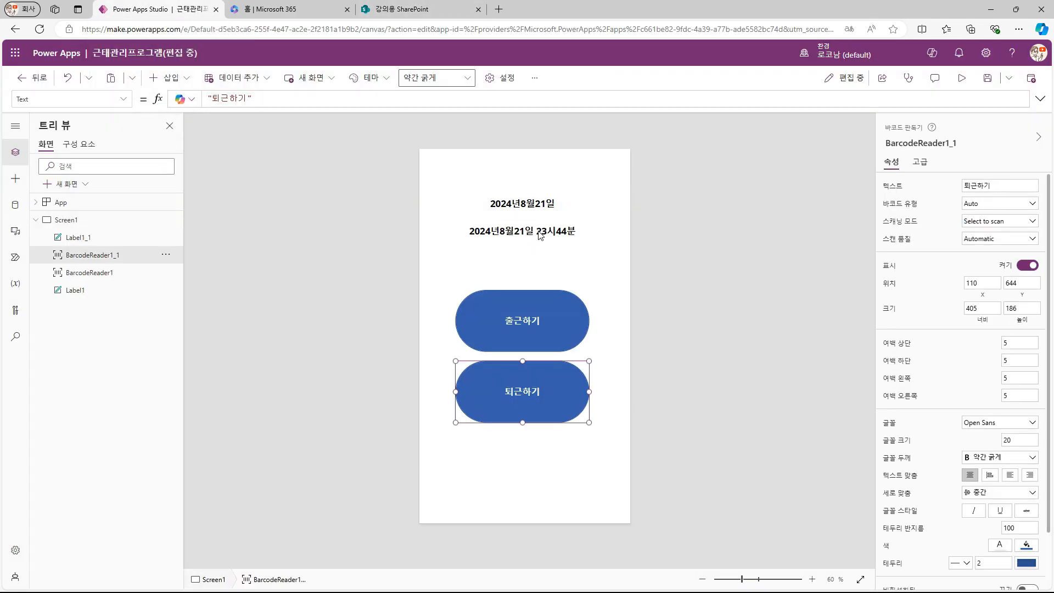
left_click(439, 9)
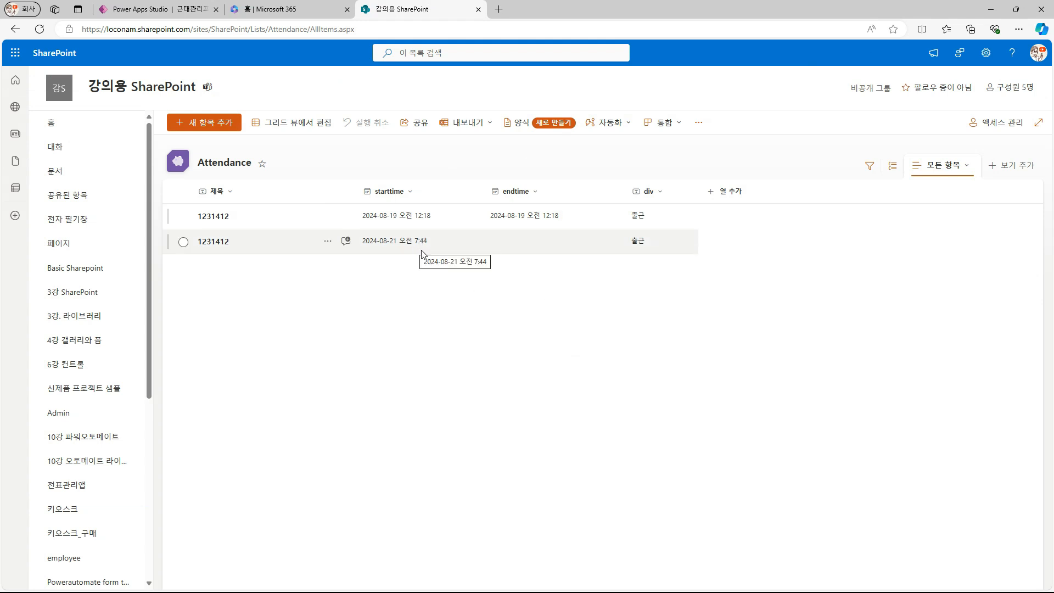
left_click(165, 9)
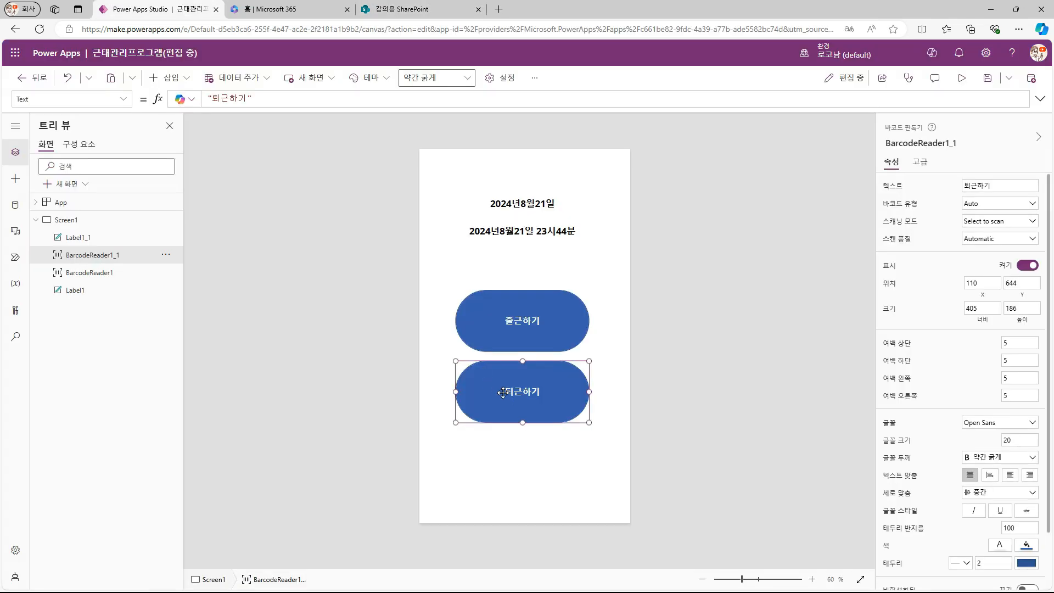
Step: Add _changetimenow:DateAdd(Now(),16,TimeUnit.Hours) to the UpdateContext record in the 출근하기 reader's OnScan formula
left_click(523, 323)
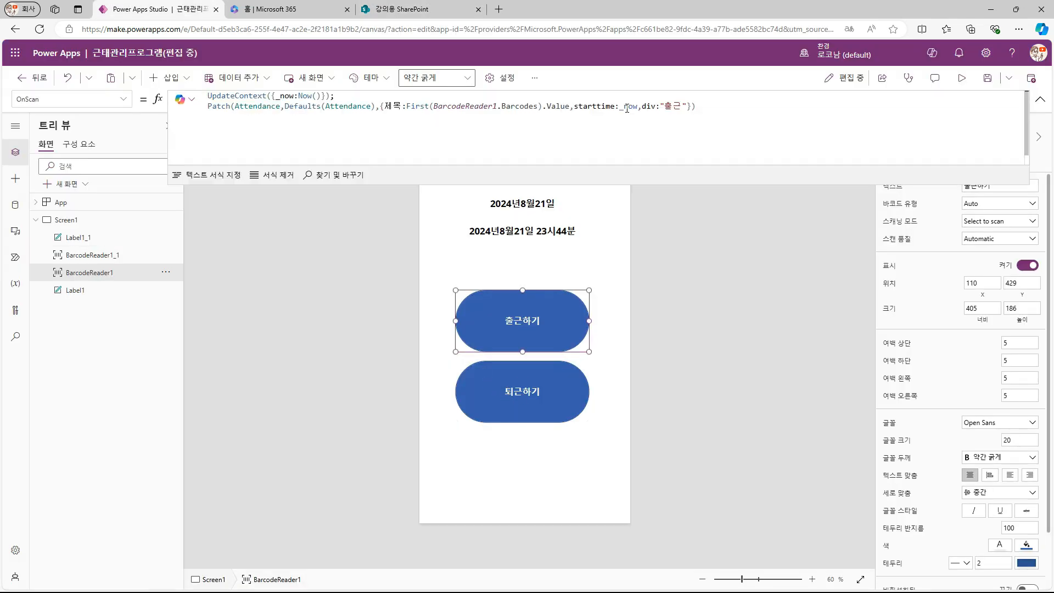
left_click(321, 99)
type(",")
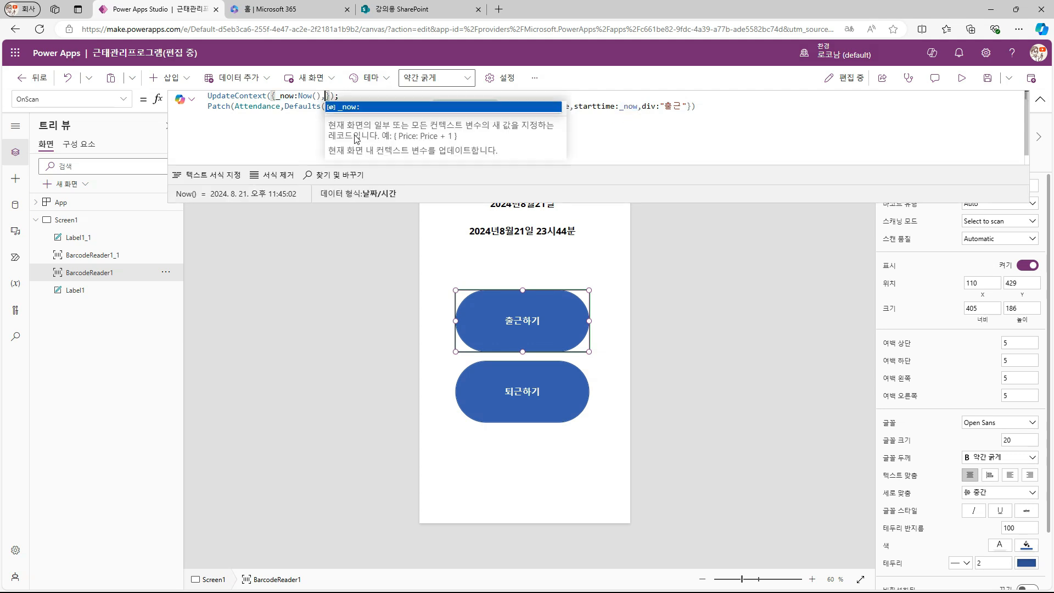
type("_changetimenow")
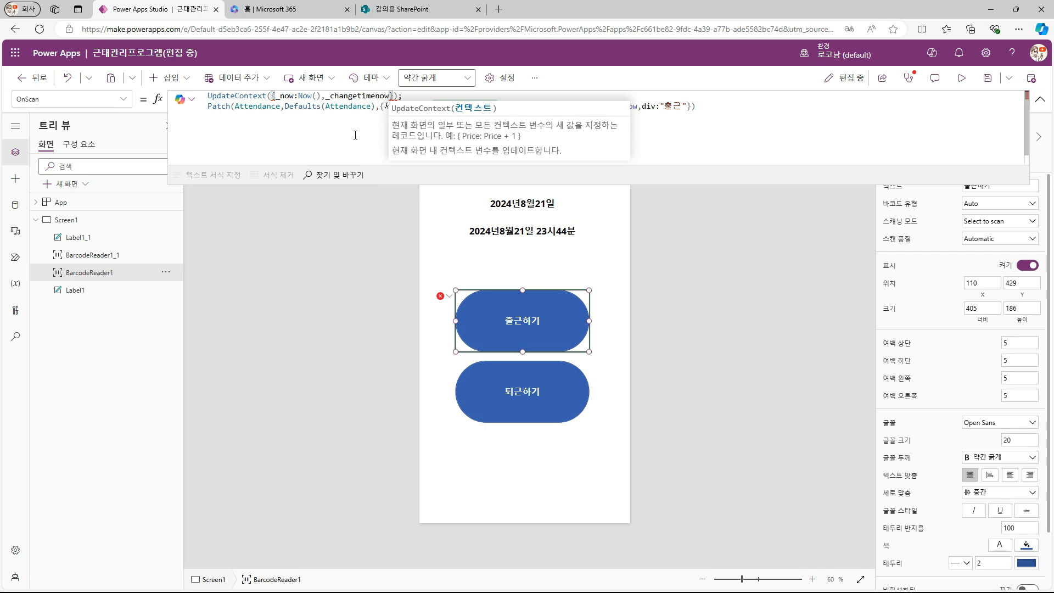
type(":DateAdd(Now")
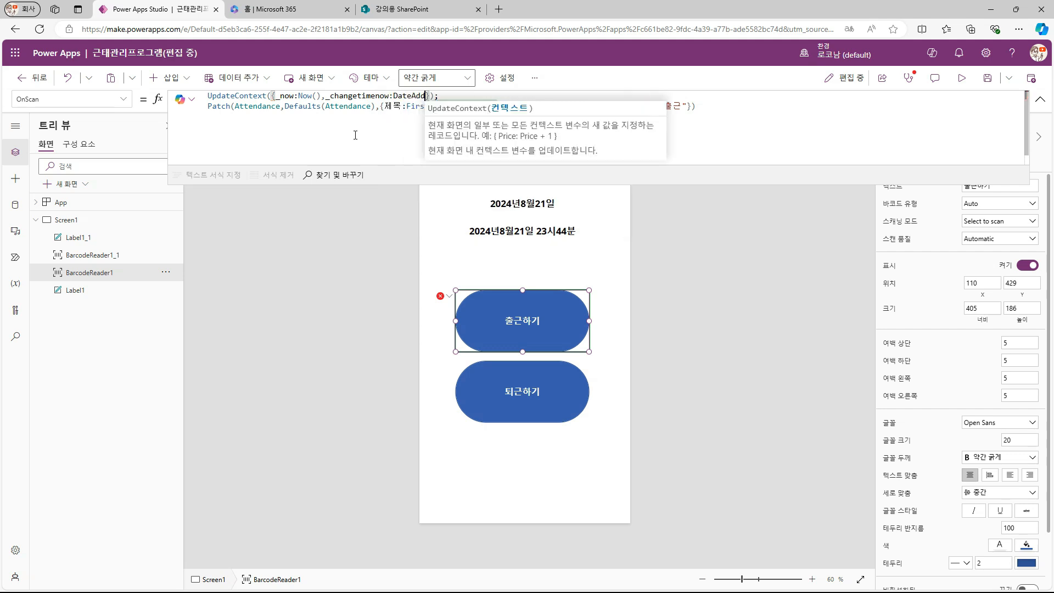
type("(),16,TimeUnit.Hours")
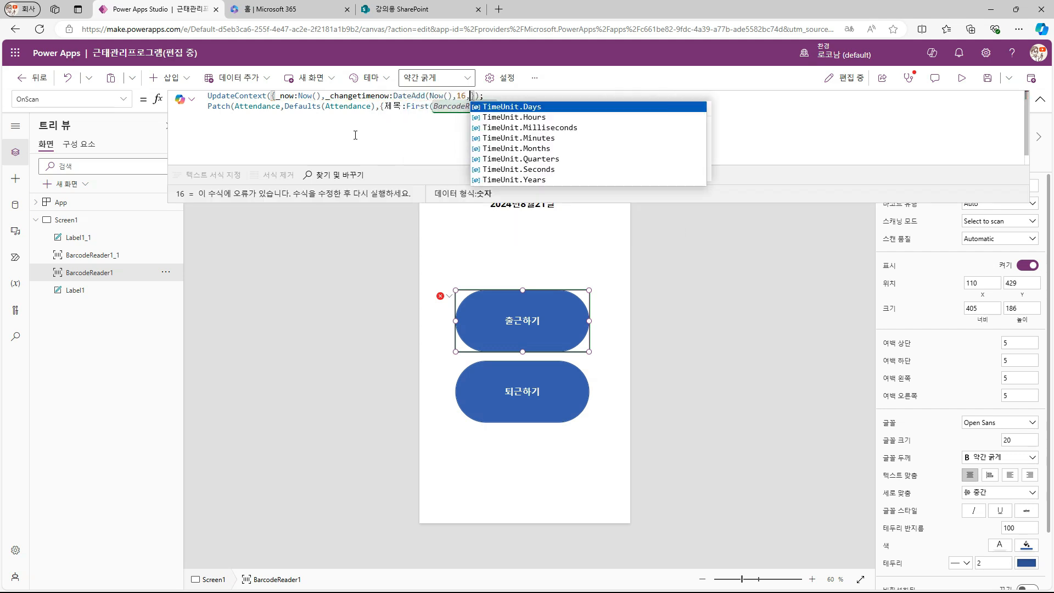
type(")")
Step: Replace the starttime value in the 출근하기 reader's Patch statement with _changetimenow and deselect the reader
double_click(354, 97)
key("ctrl+c")
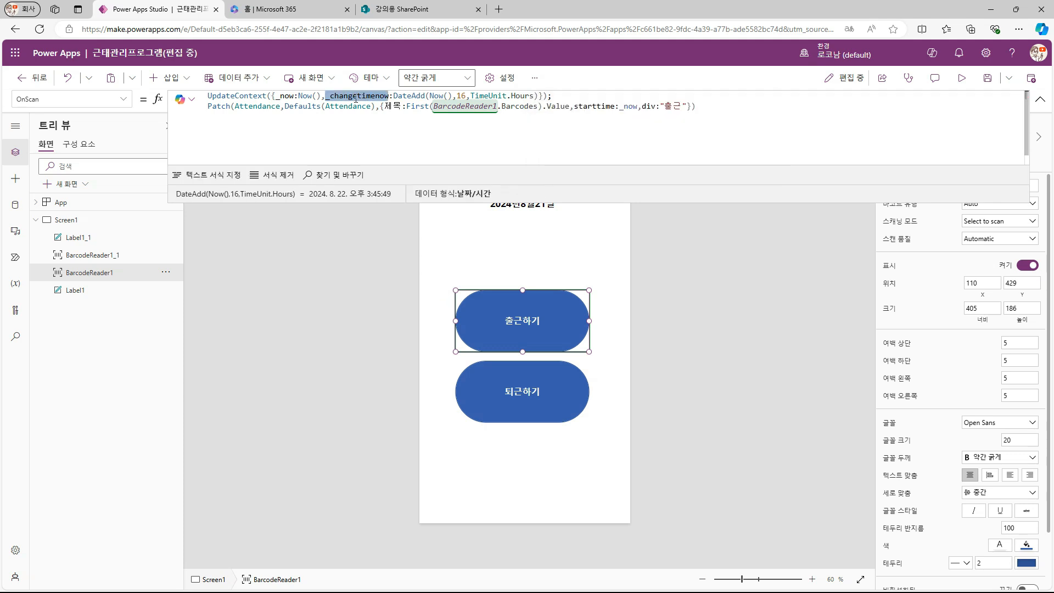
double_click(630, 106)
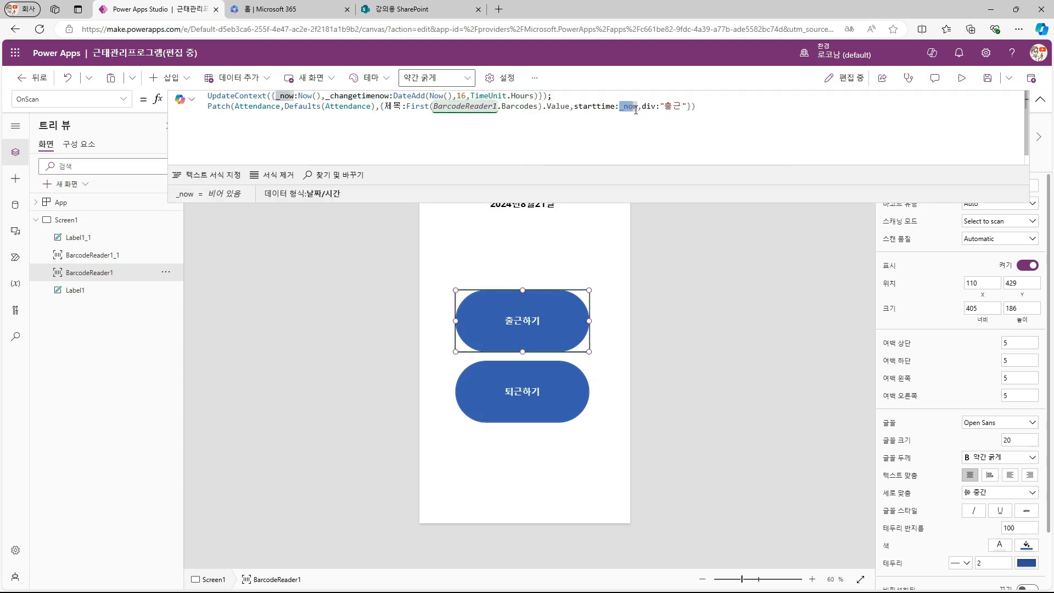
key("ctrl+v")
left_click(621, 317)
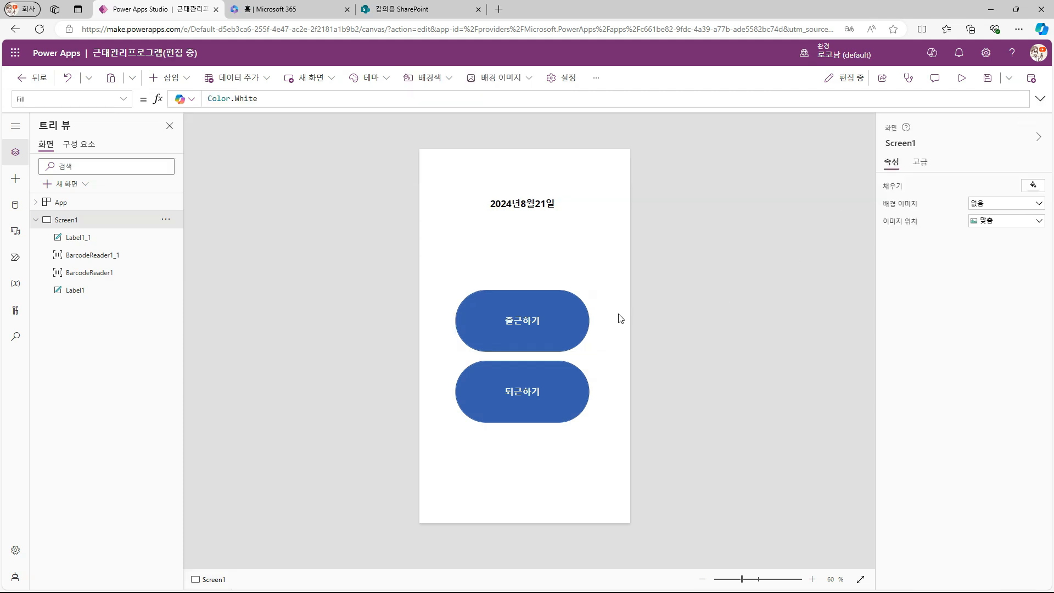
Step: Run the 출근하기 reader again in the editor and compare the recorded start time in the SharePoint Attendance list
left_click(538, 328, "alt")
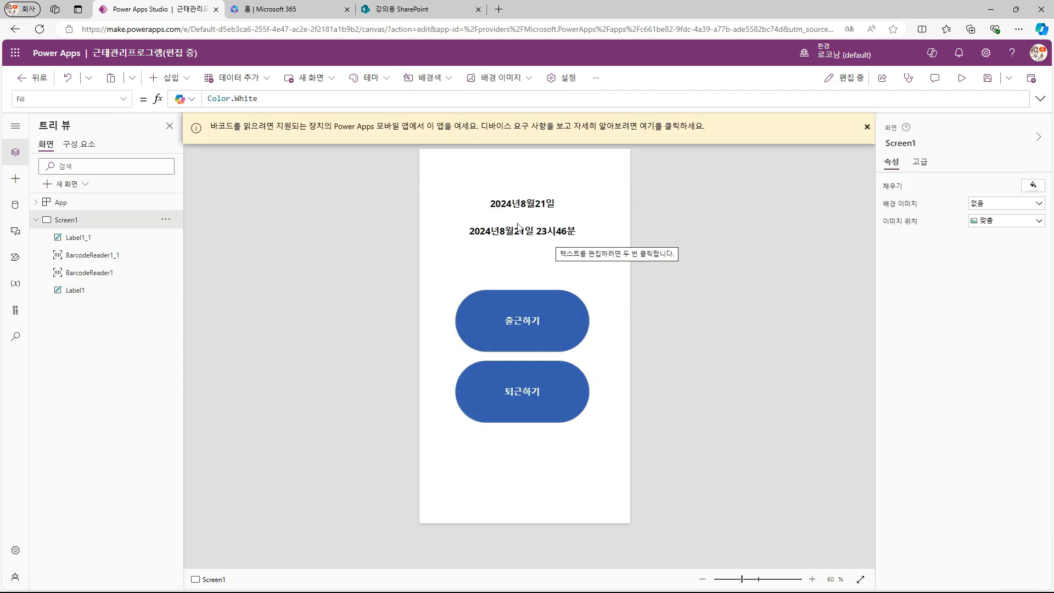
left_click(402, 9)
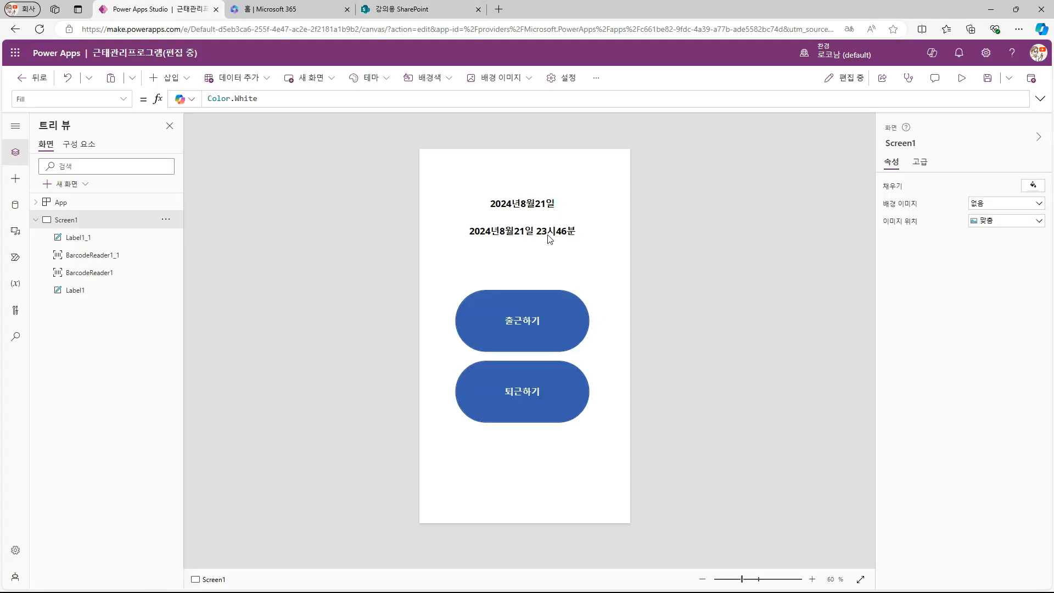
left_click(534, 323)
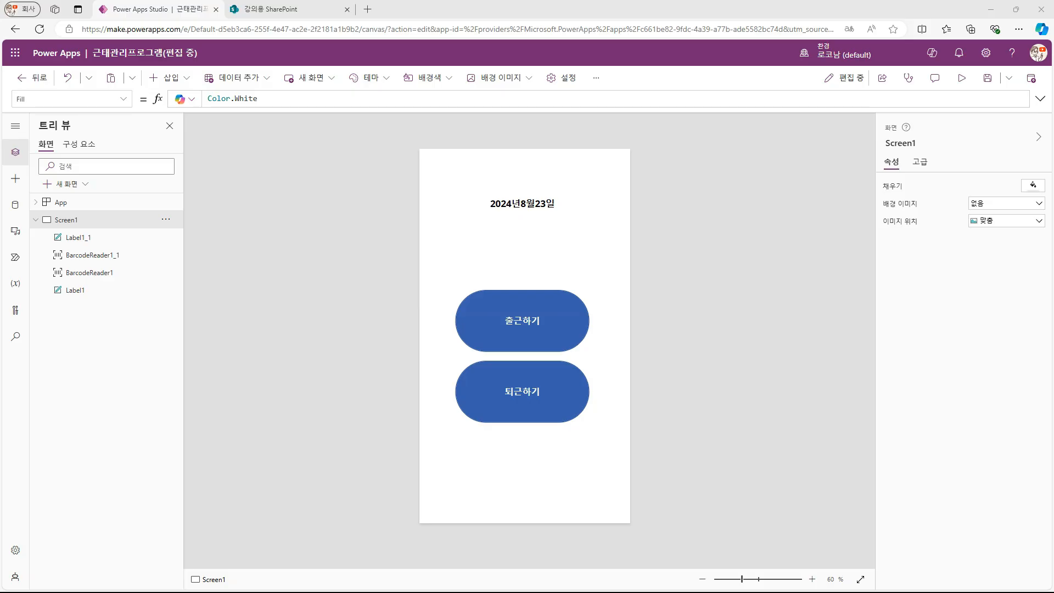
Step: Copy the UpdateContext statement from the 출근하기 reader's OnScan formula into the 퇴근하기 reader's OnScan property
left_click(535, 376)
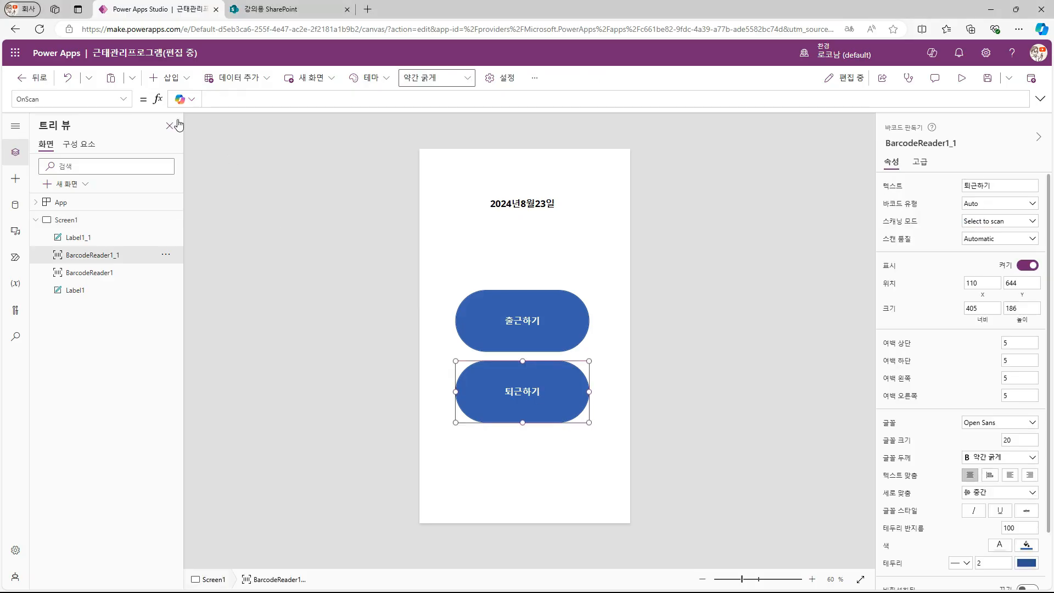
left_click(484, 323)
left_click(65, 99)
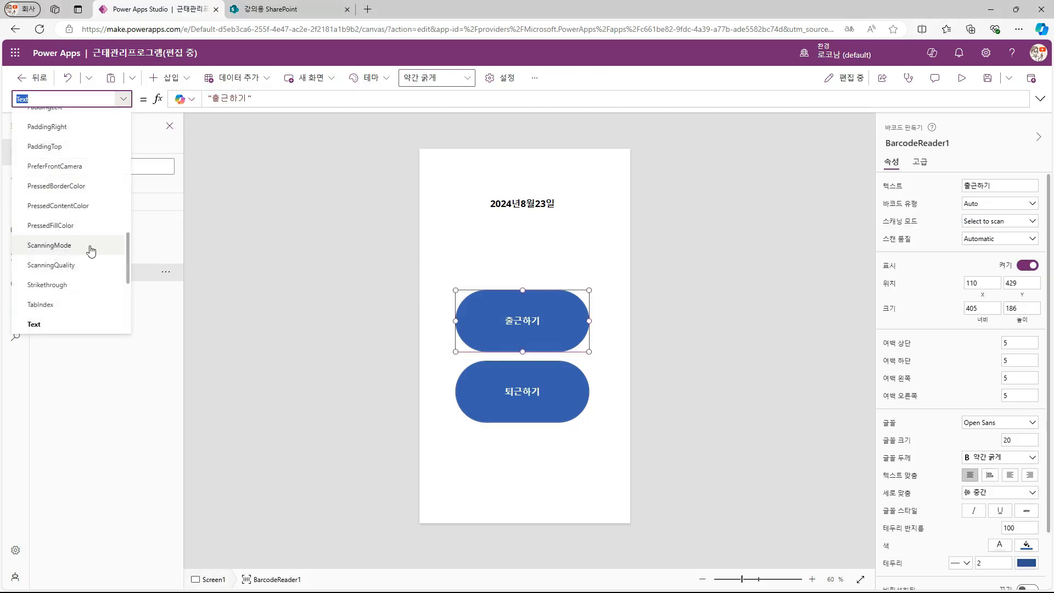
scroll(91, 256, "down", 2)
scroll(83, 242, "up", 5)
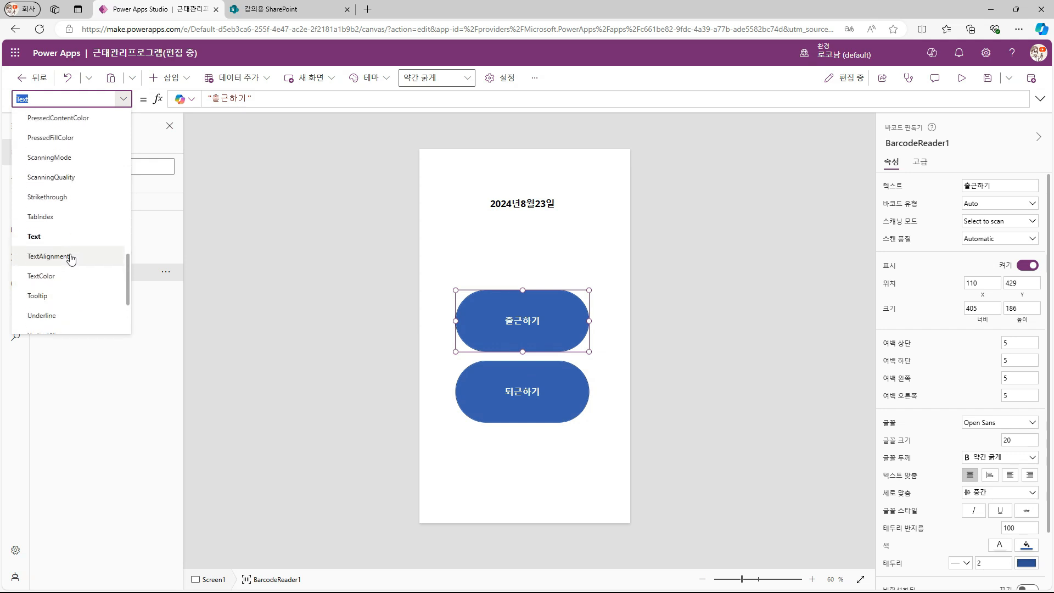
scroll(70, 221, "up", 1)
left_click(39, 144)
triple_click(318, 96)
key("ctrl+c")
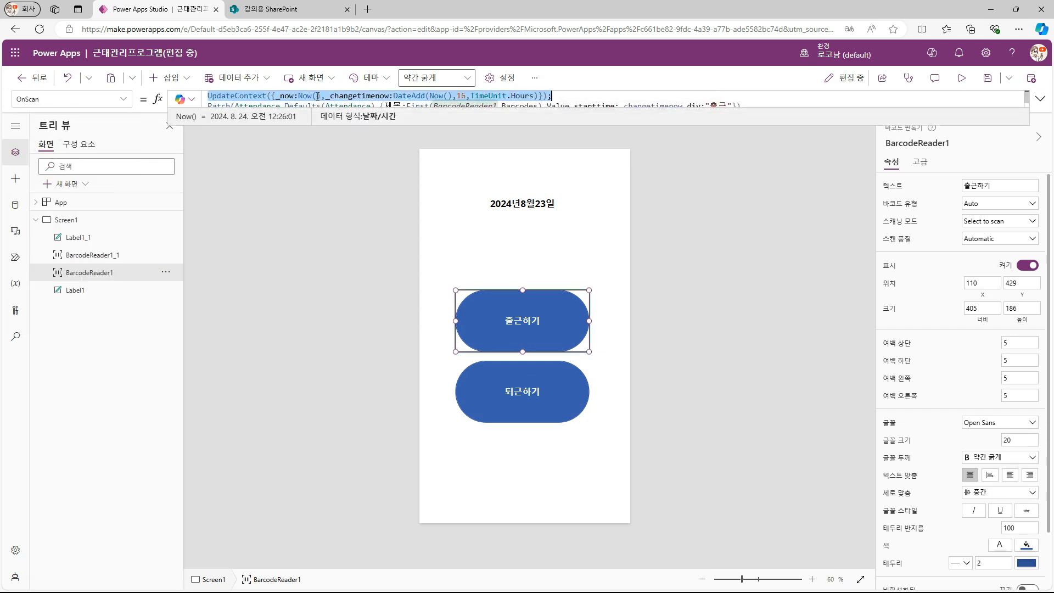
left_click(575, 395)
left_click(280, 100)
key("ctrl+v")
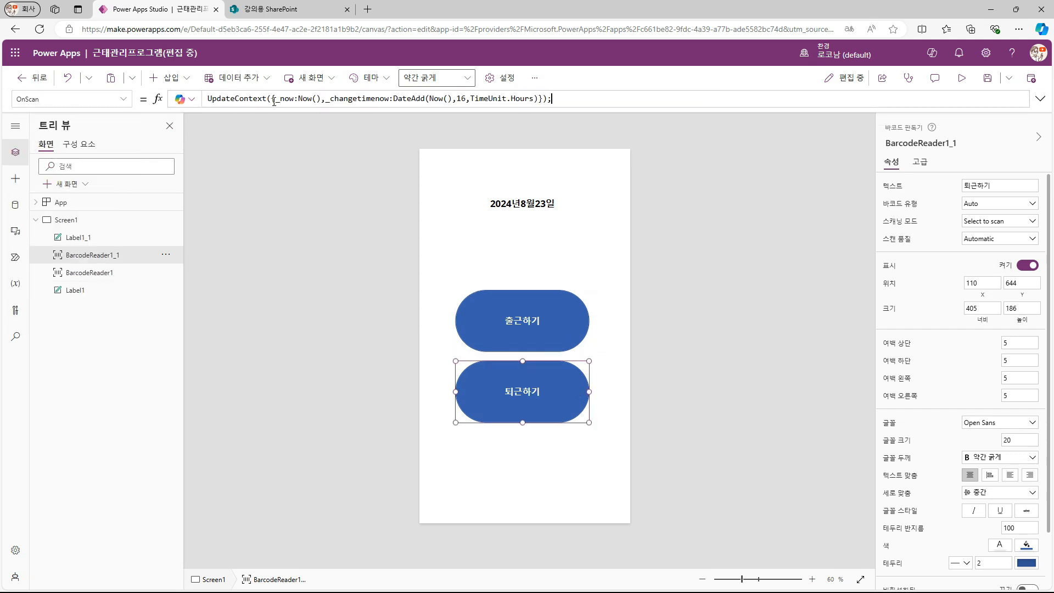
Step: Expand the 퇴근하기 reader's OnScan formula and start a second line with Patch(Attendance, below the UpdateContext statement
double_click(345, 99)
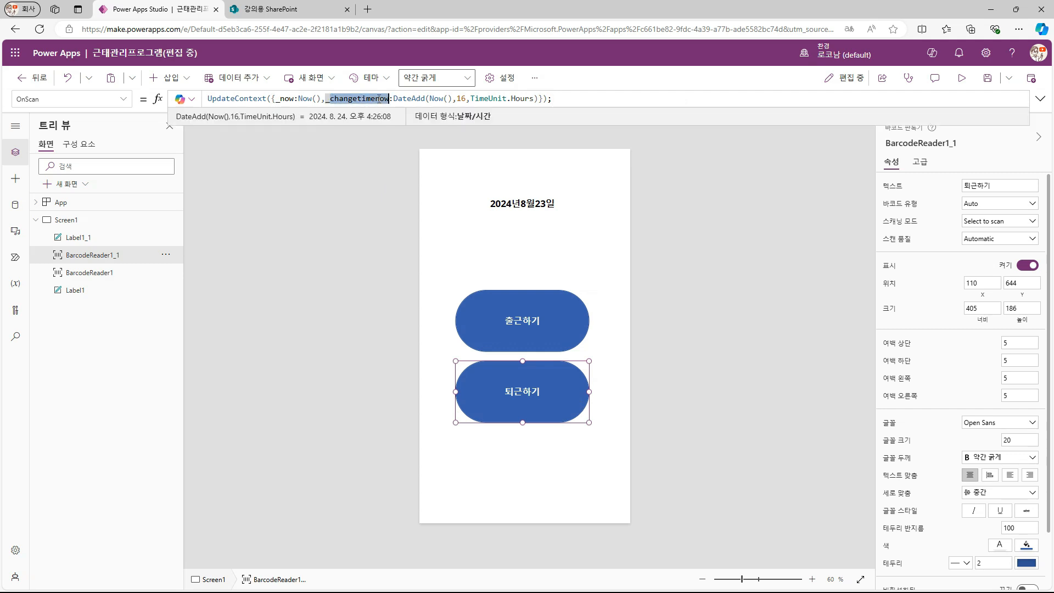
left_click(376, 99)
left_click(397, 99)
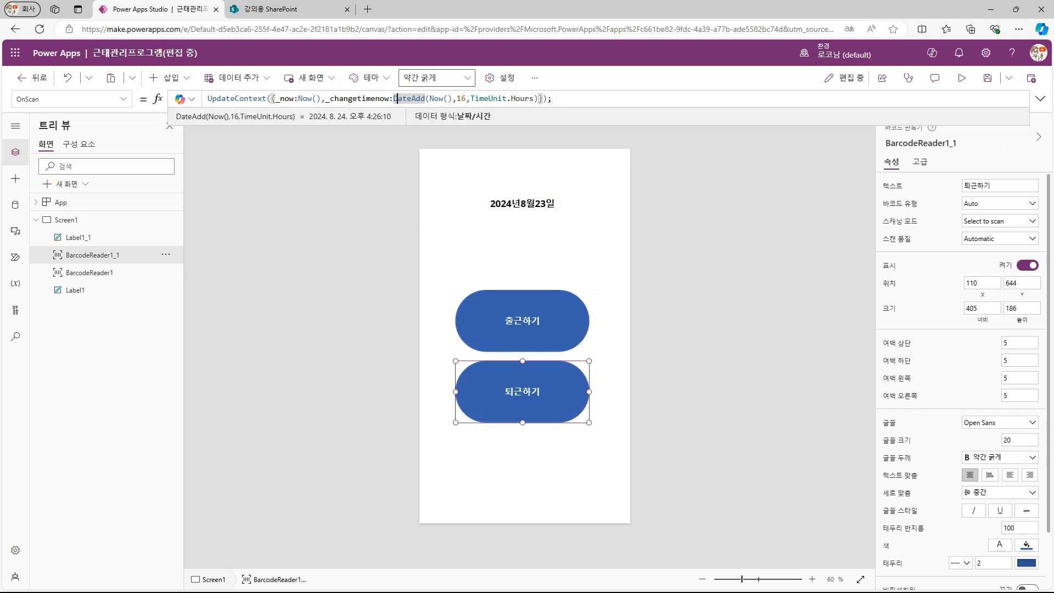
left_click(1040, 98)
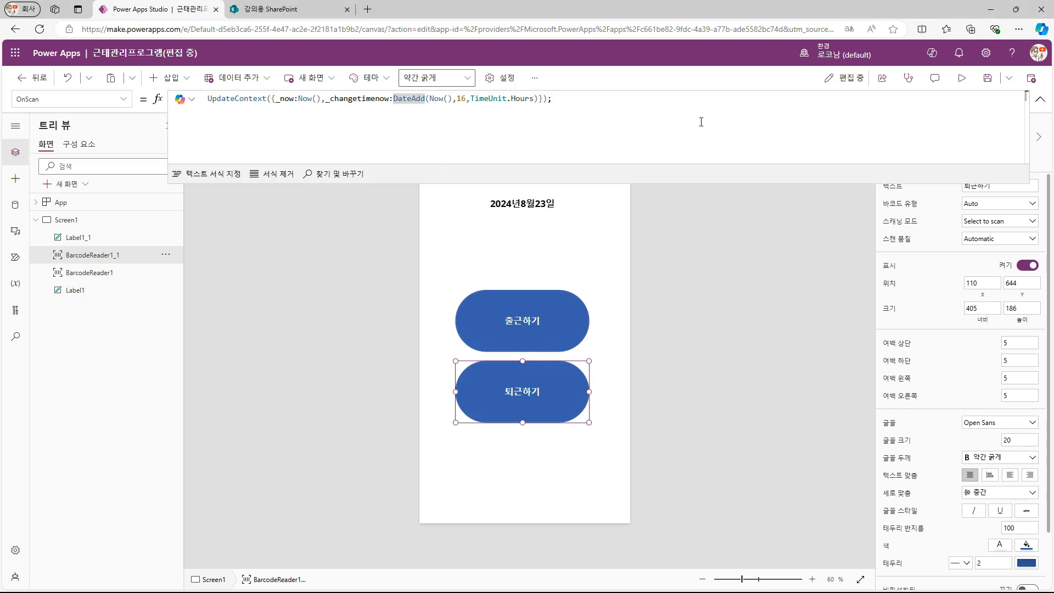
left_click(635, 108)
key("Return")
type("Patch(Attendance,")
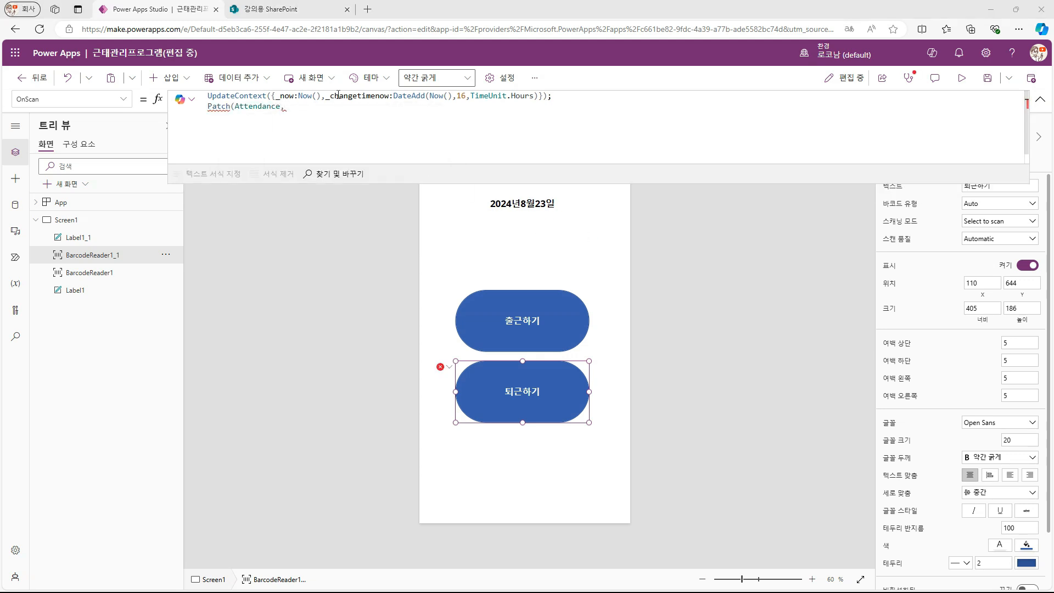
Step: Review the Attendance list's record and columns in SharePoint, and return to the app editor
left_click(324, 114)
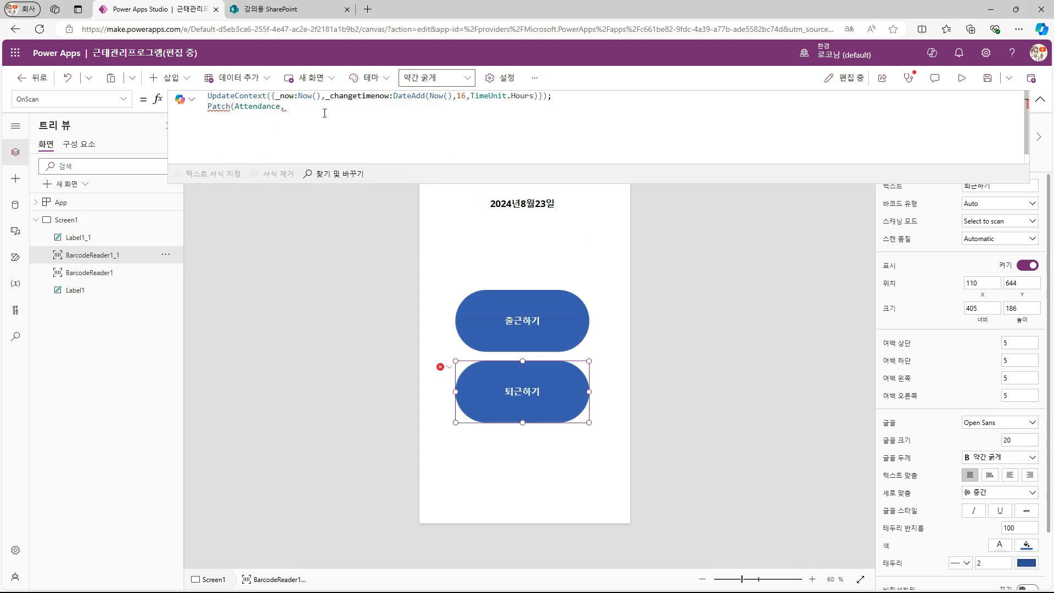
left_click(304, 13)
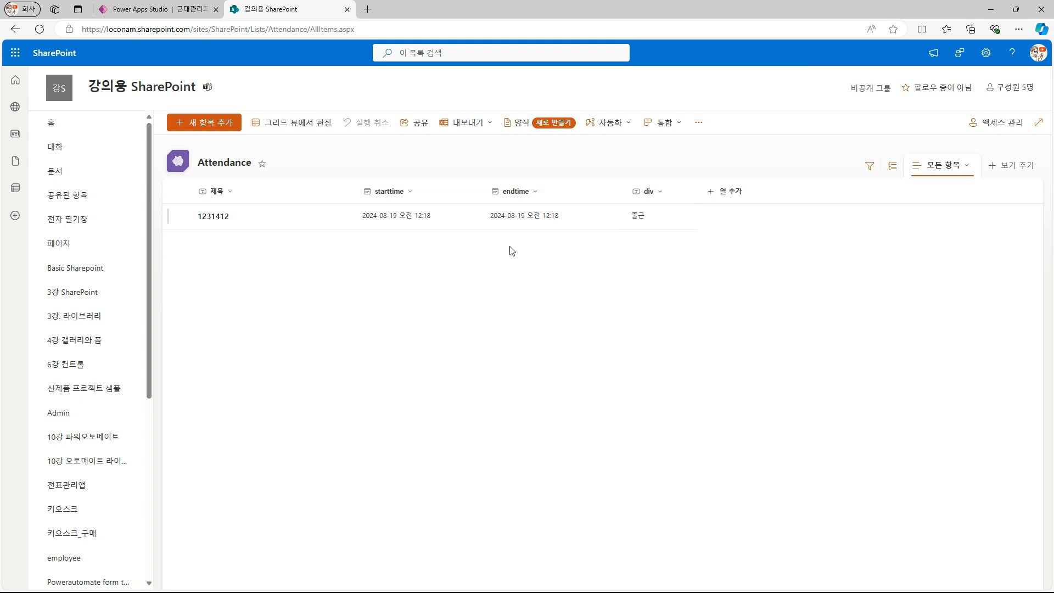
left_click(170, 12)
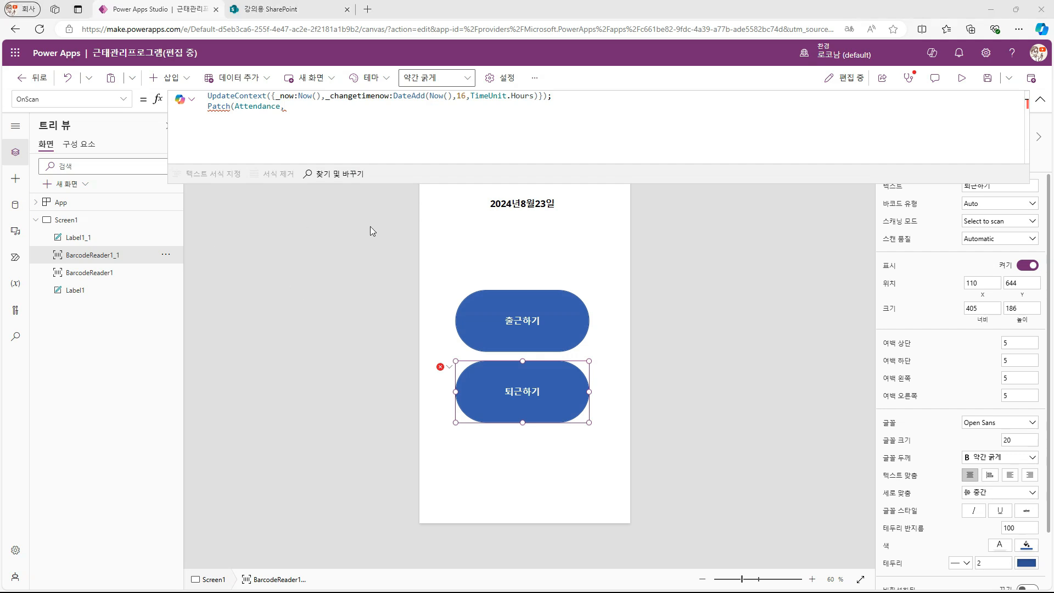
Step: Set the App's OnStart formula to Set(_employnum,LookUp(employee,name=User().Email,제목))
left_click(61, 202)
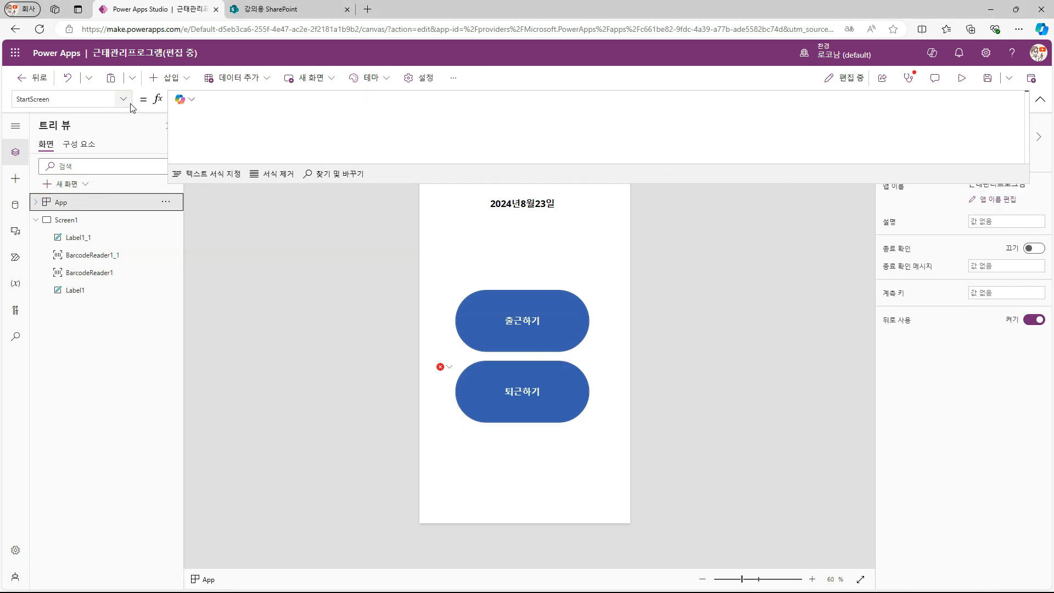
left_click(284, 115)
type("Set(_emp")
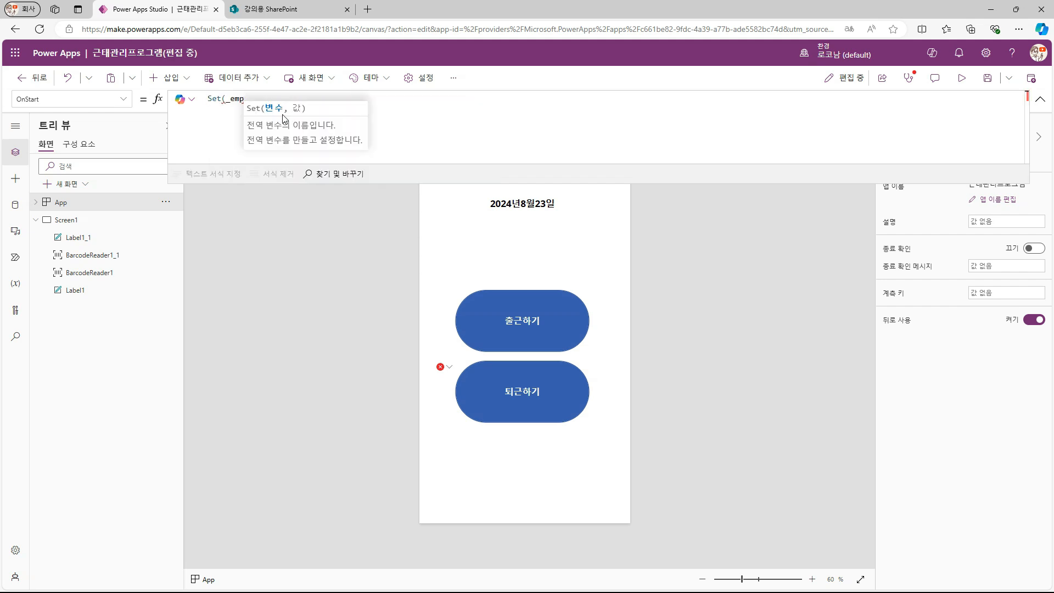
type("loynum,Lo")
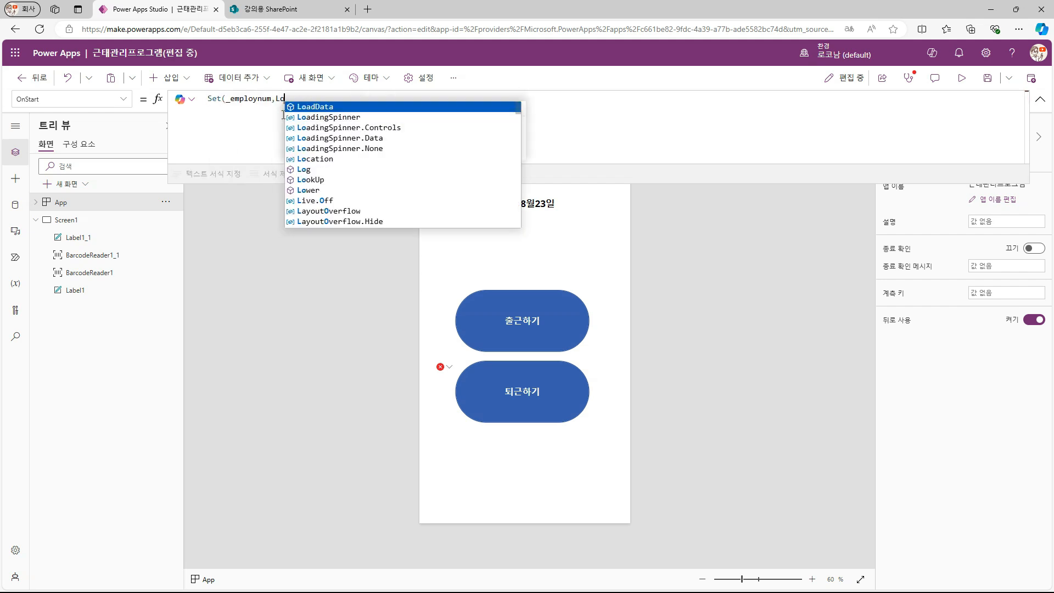
type("okUp(employee,nam")
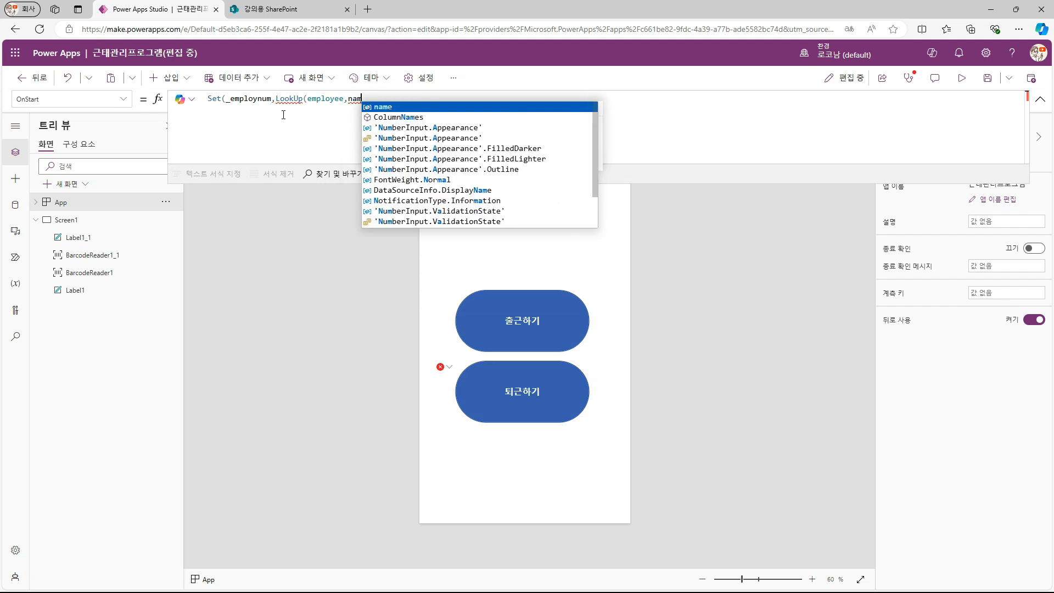
type("e=User")
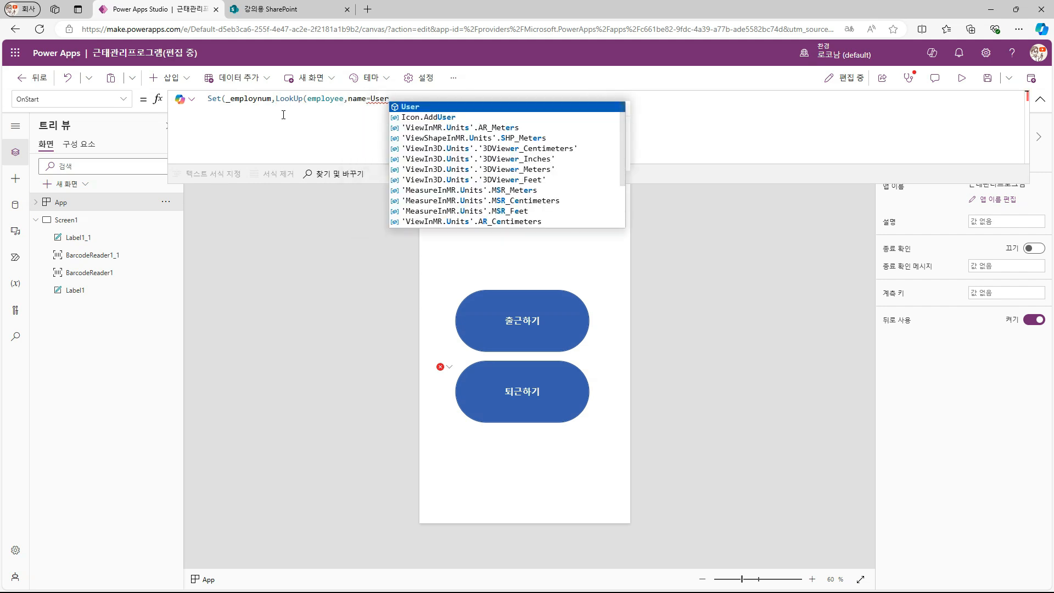
type("().Email,제목")
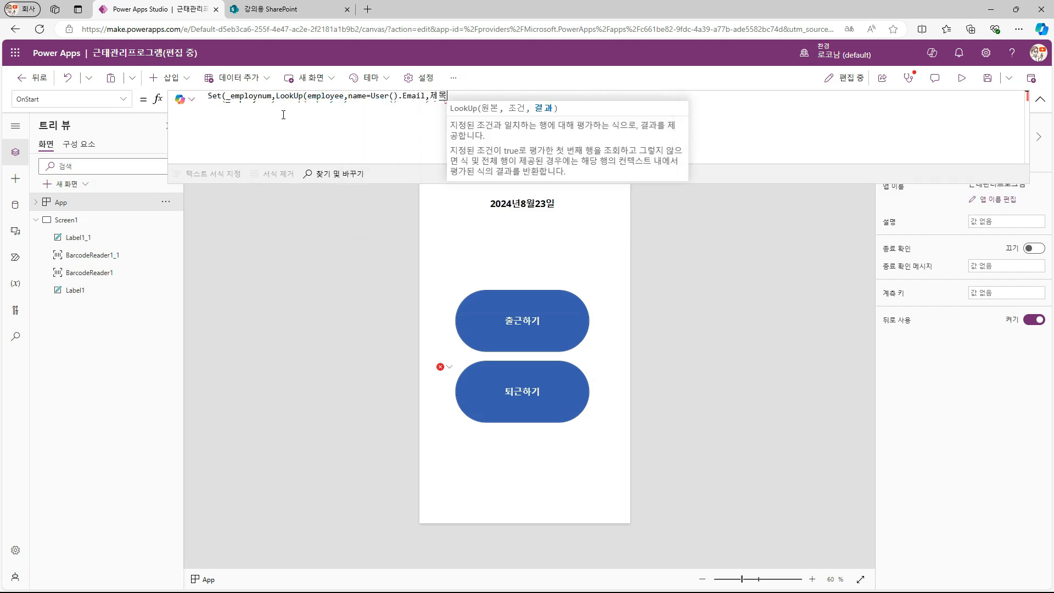
type("))")
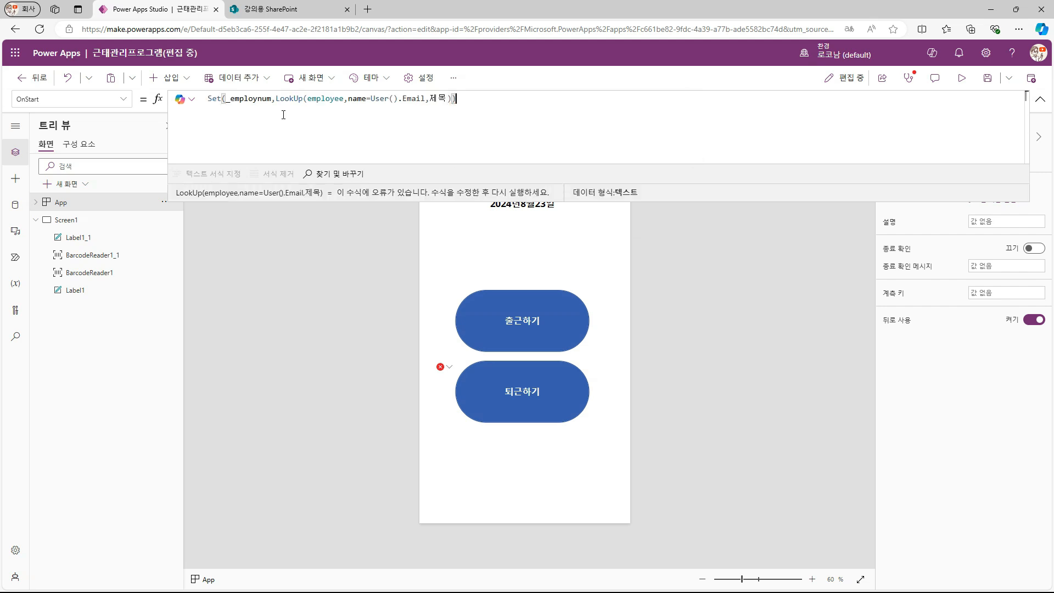
Step: Widen the name column in the SharePoint employee list to read its full values, and return to the app editor
key("ctrl+Tab")
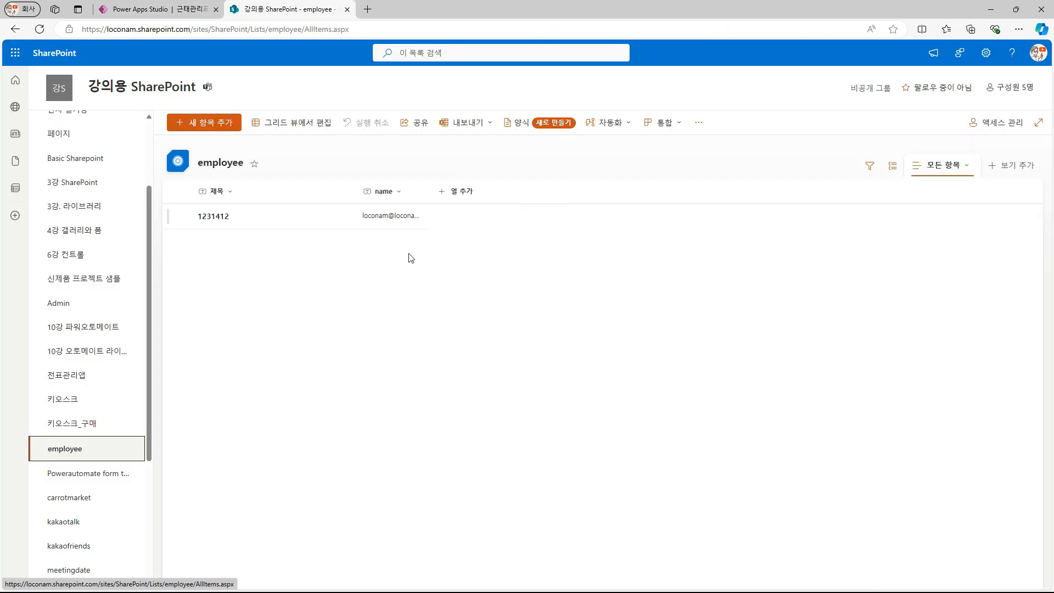
left_click_drag(431, 191, 580, 201)
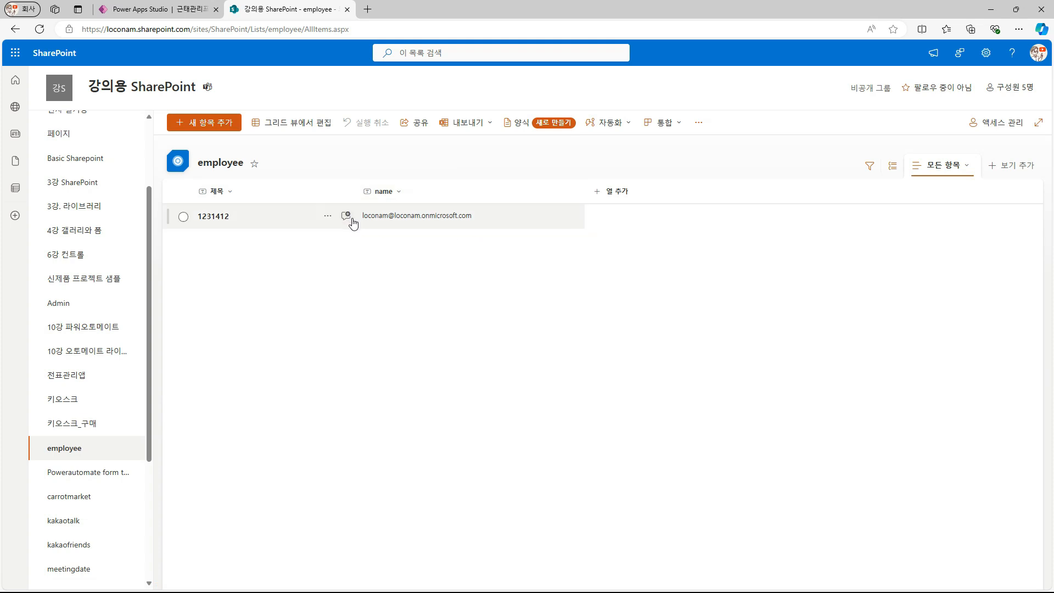
key("ctrl+Tab")
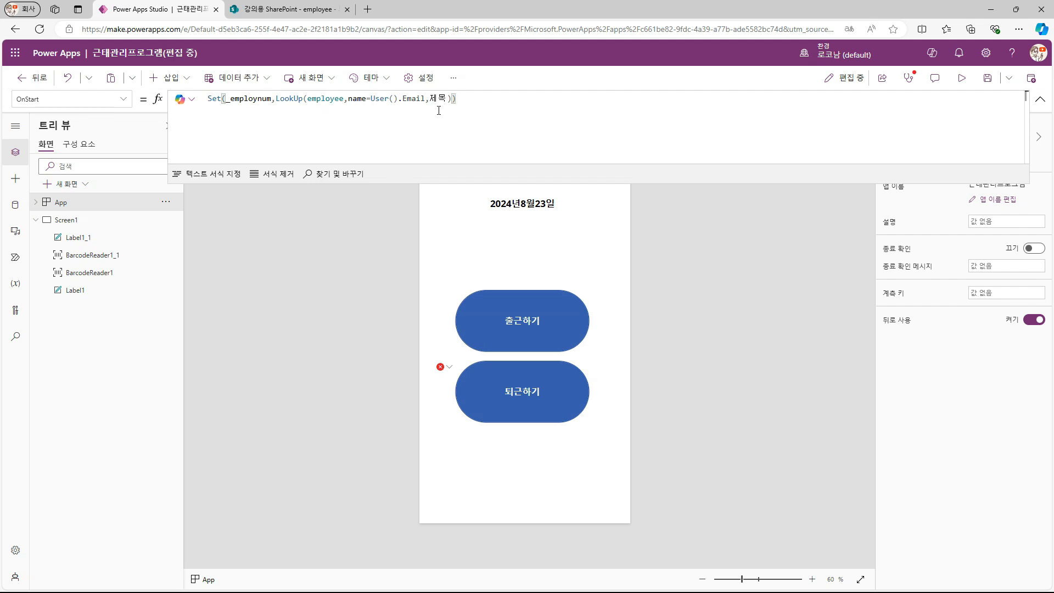
Step: Add the statement Set(_today0,DateAdd(DateTime(Year(Today()),Month(Today()),Day(Today()),0,0,0),16,TimeUnit.Hours)) as a second line of the App's OnStart formula
type(";")
key("Return")
type("Set(")
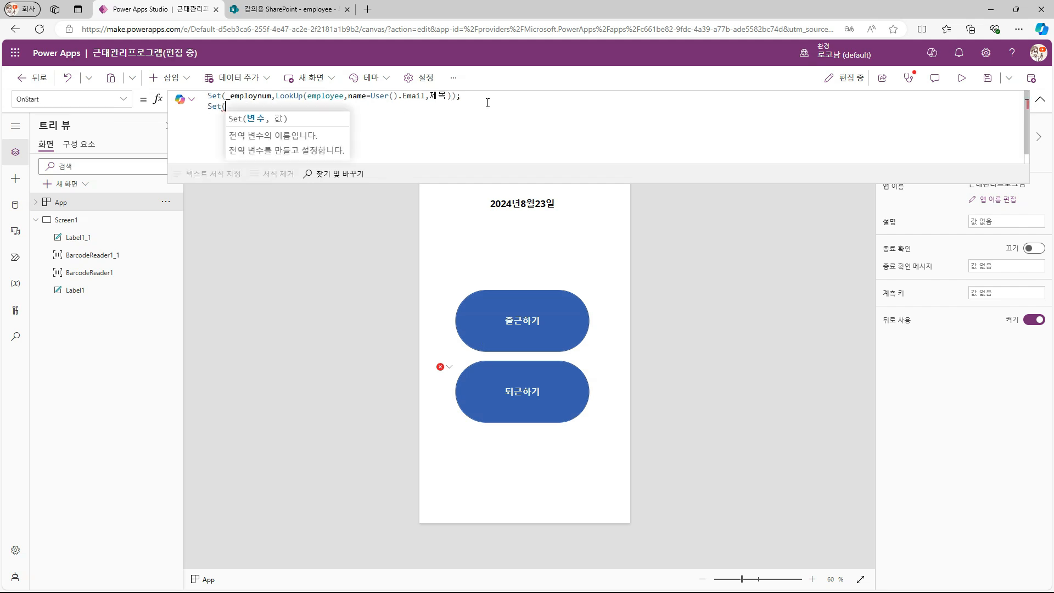
type("_today0,")
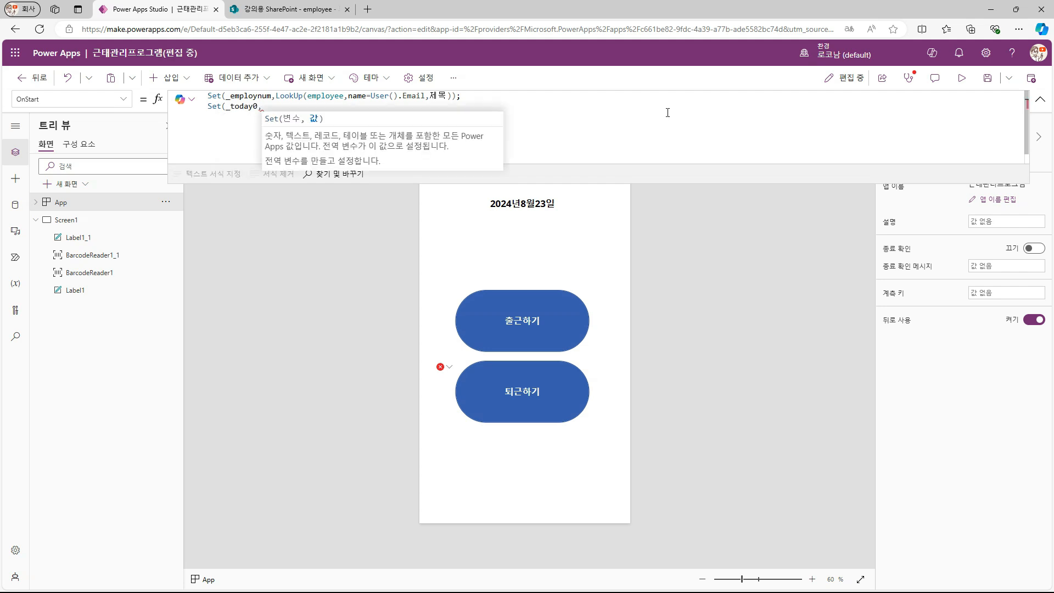
type("Date")
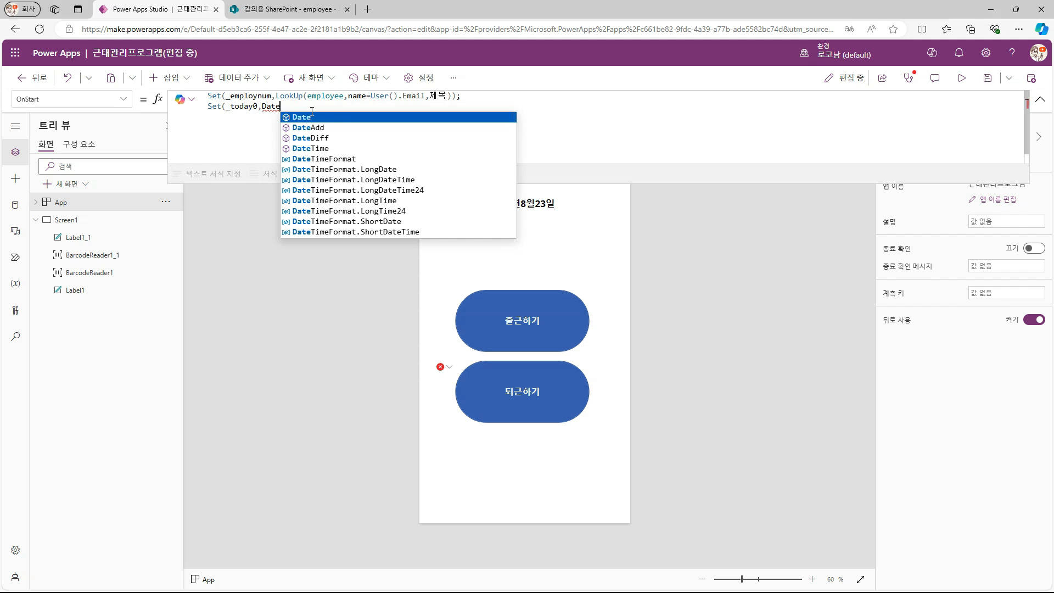
key("Down")
key("Tab")
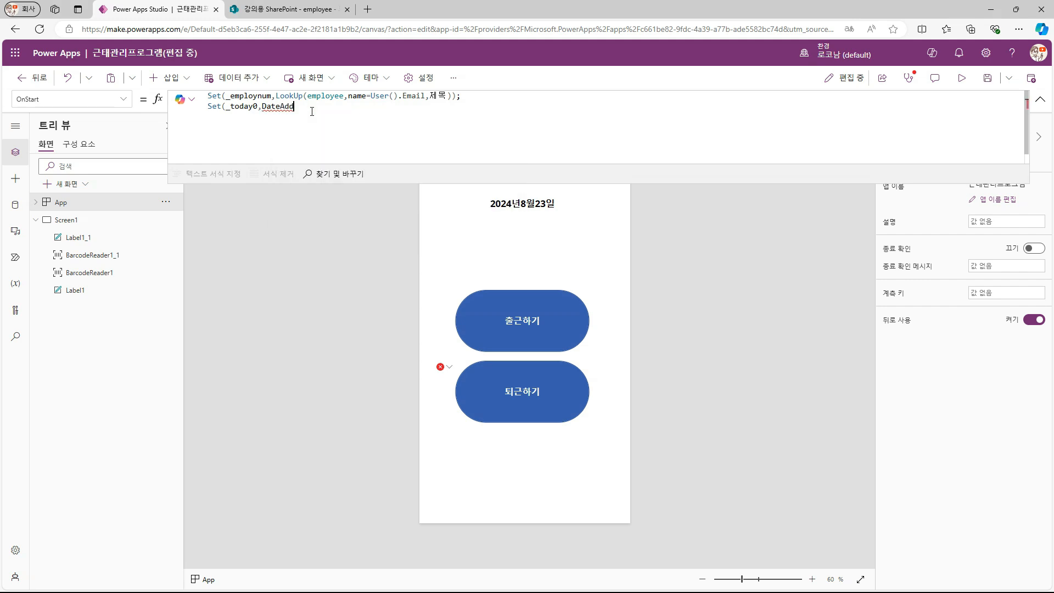
type("(")
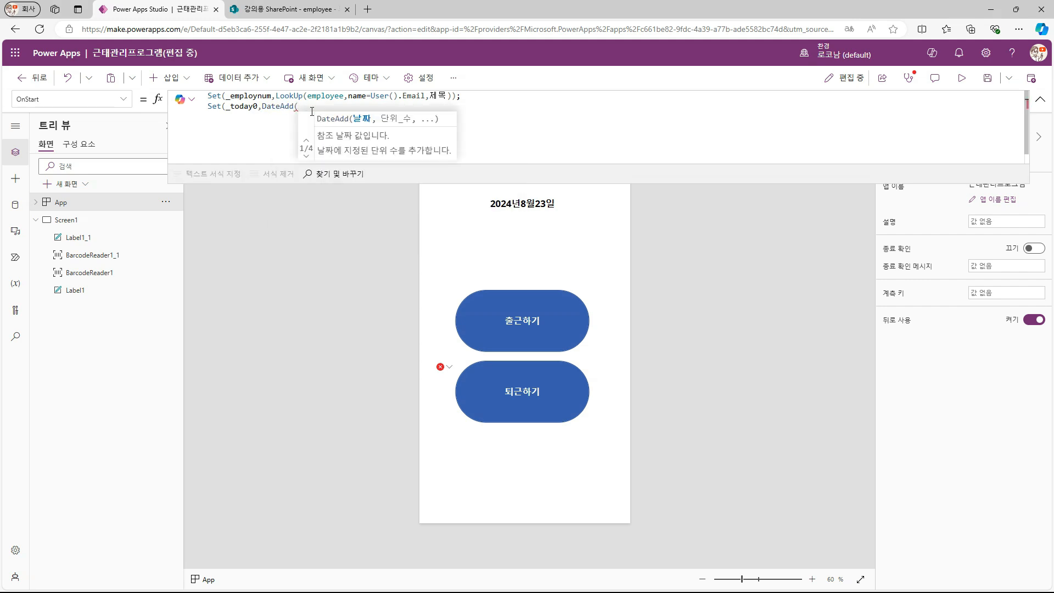
type("DateTime(Year")
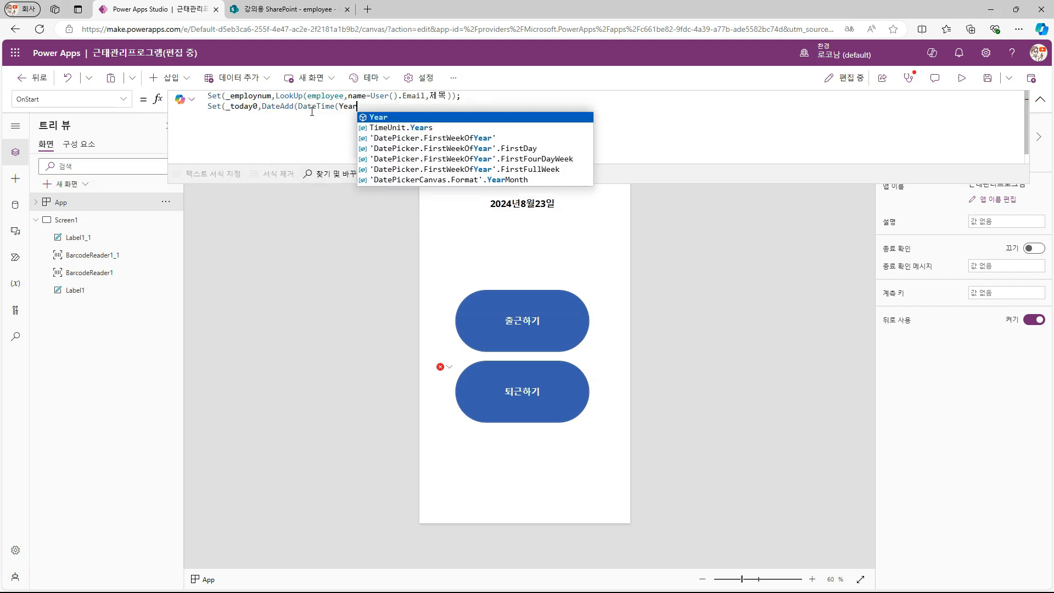
type("(Today()),Month(T")
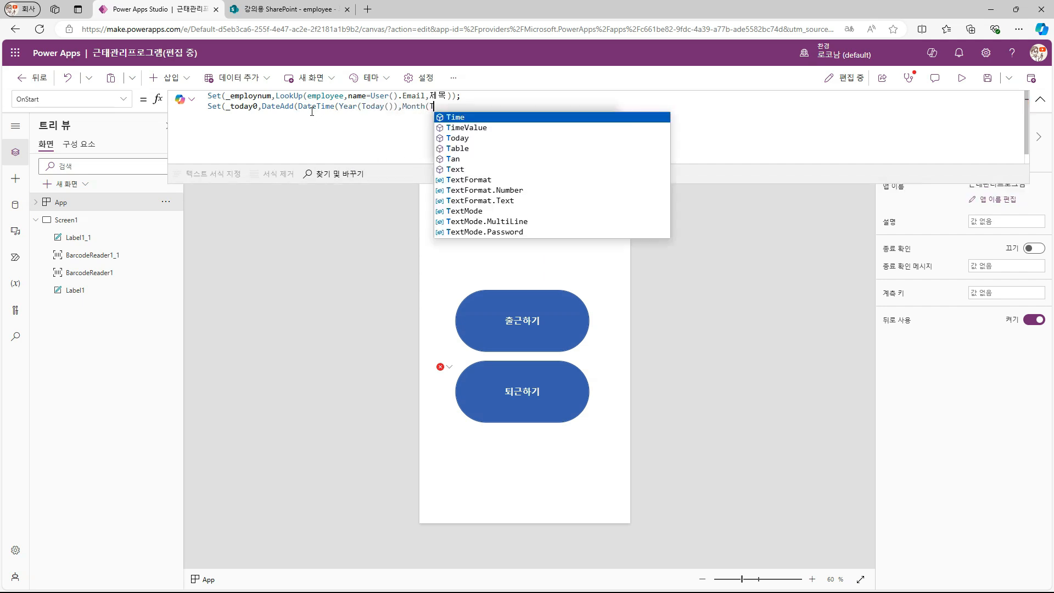
type("oday()),Day(Today()),0,")
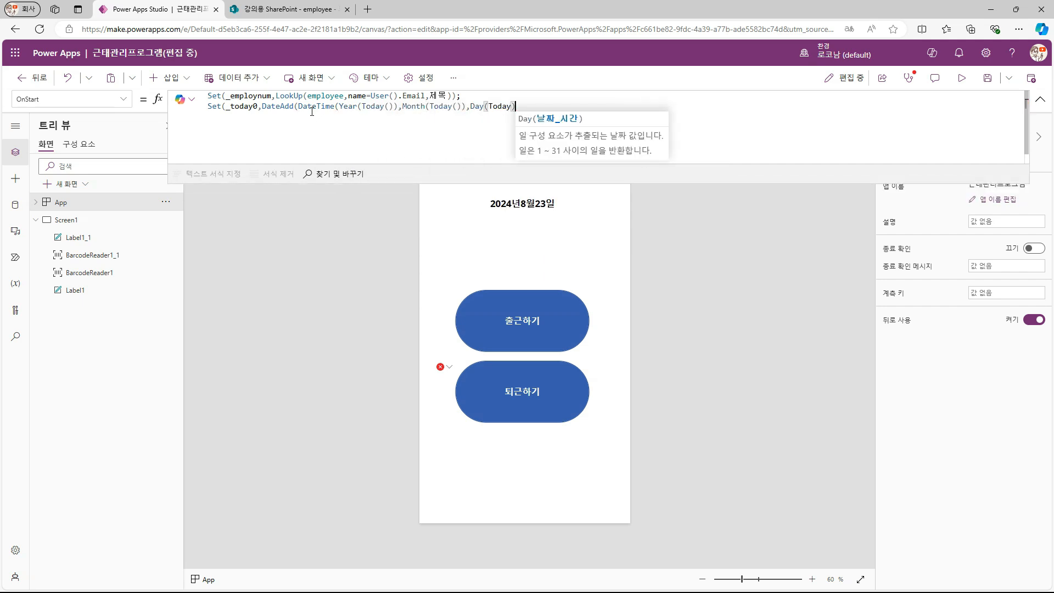
type("0,0")
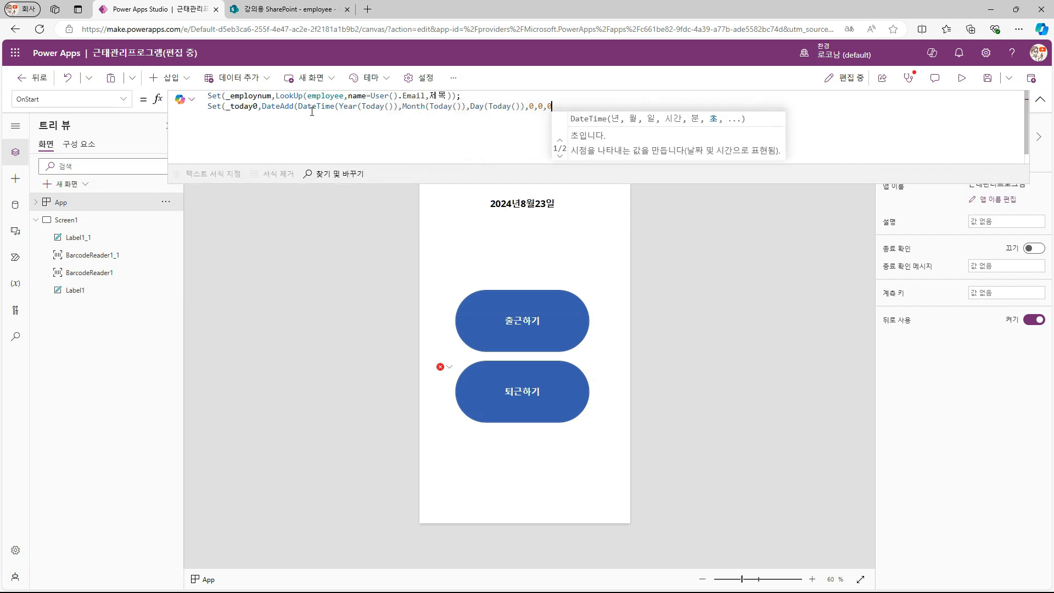
type("),1")
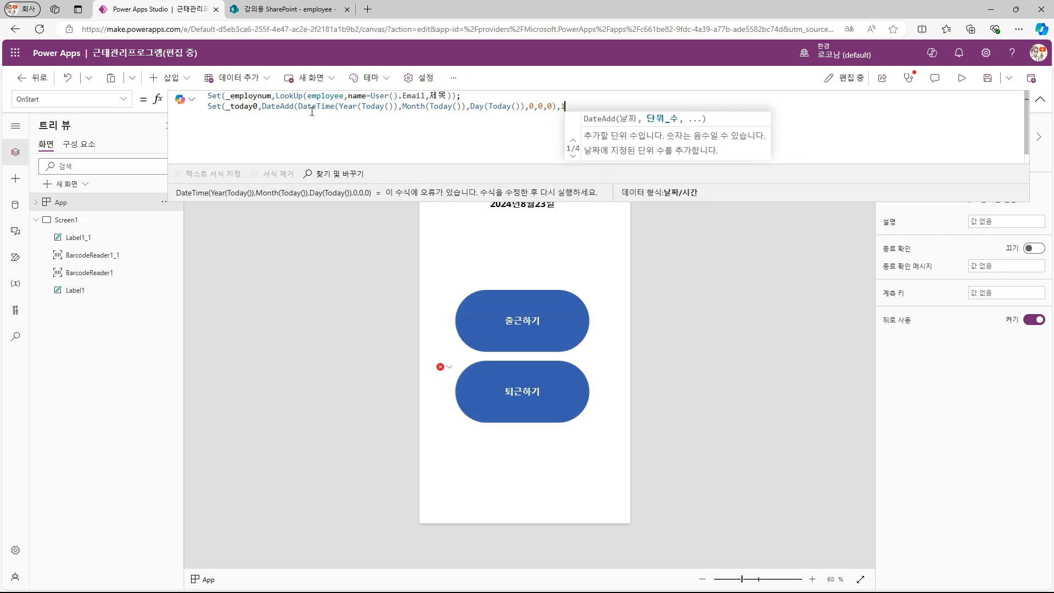
type("6,TimeUnit.Hours))")
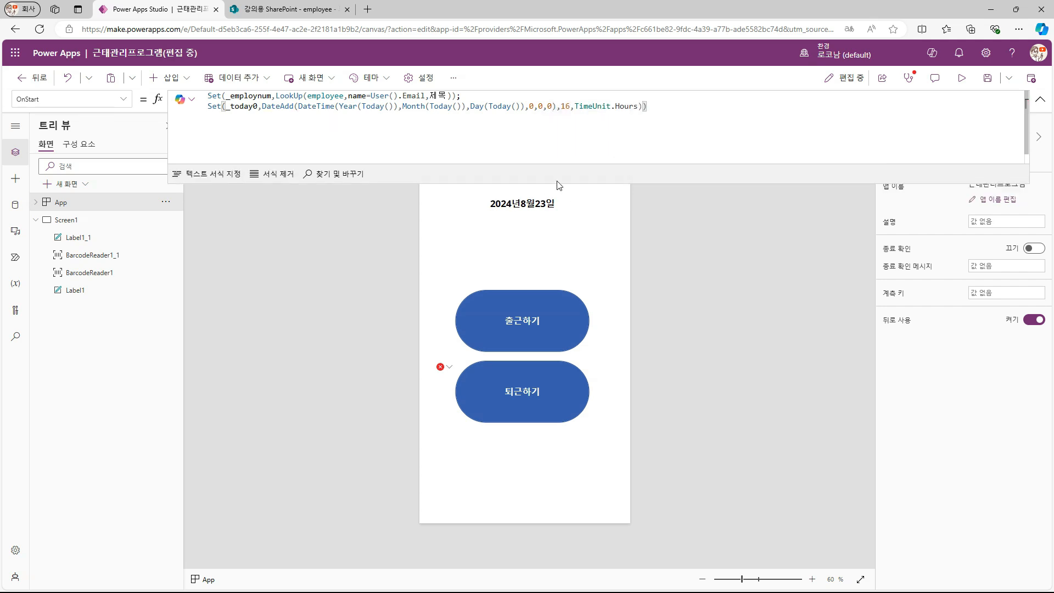
Step: Inspect the current value of _today0 and compare it with the computer's date and time
double_click(242, 106)
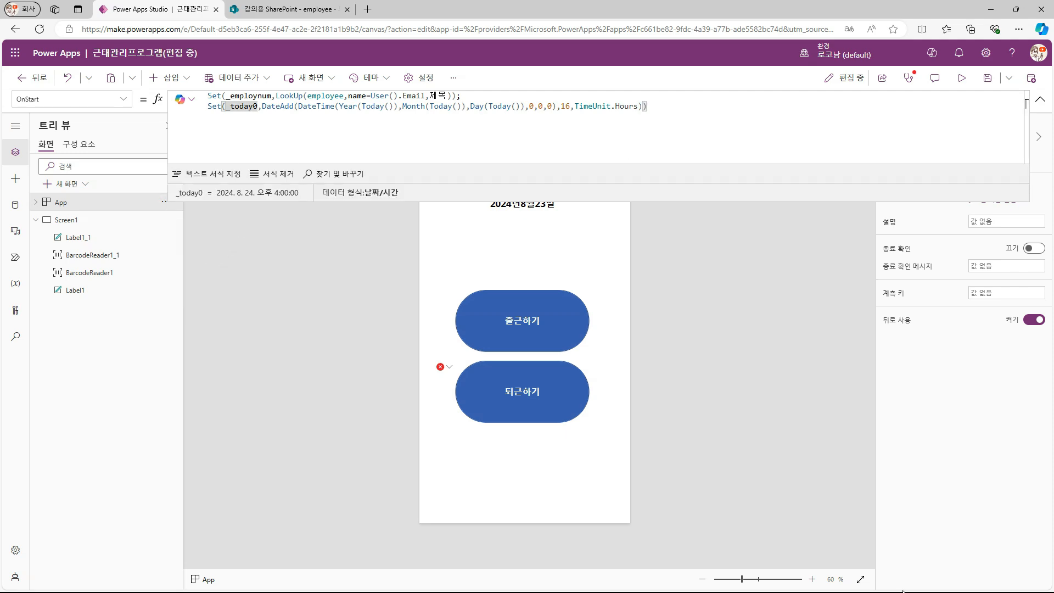
key("super")
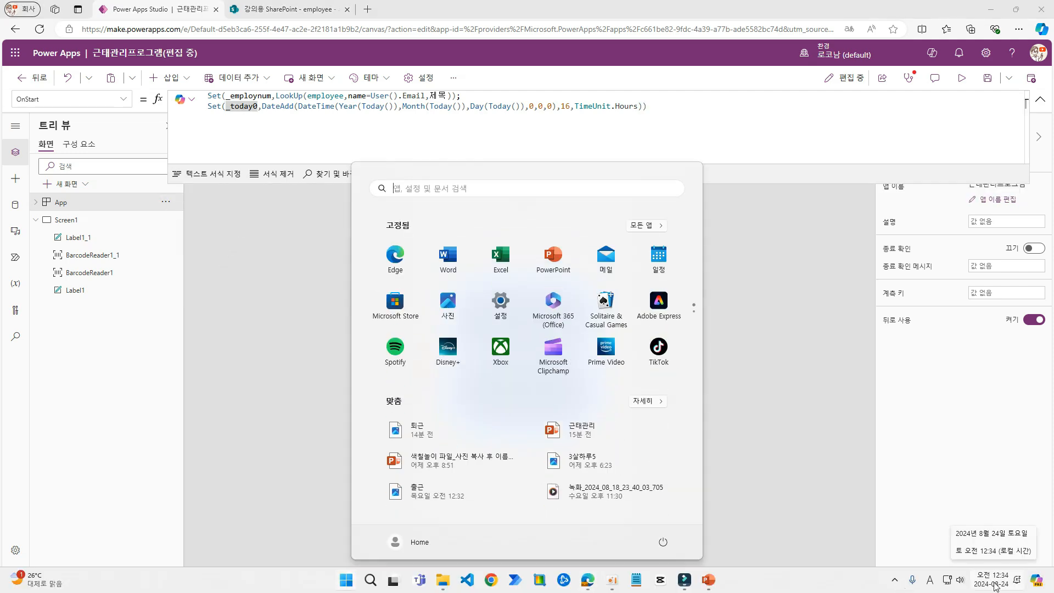
key("super")
Step: Add a third OnStart line that sets _today24 with the same DateAdd expression as _today0, but with the DateTime hour set to 24
left_click(708, 110)
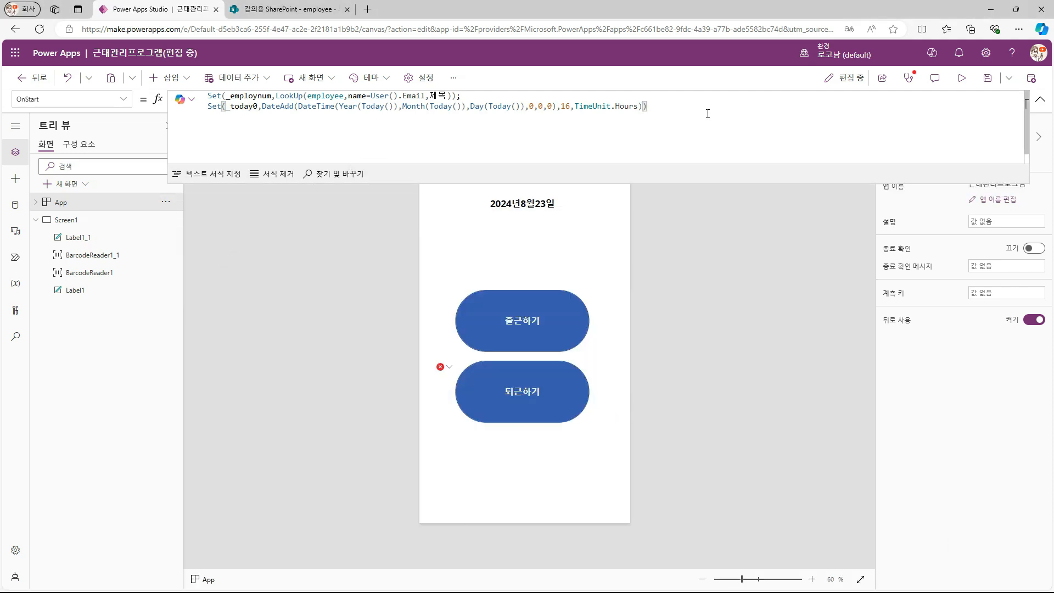
type(";")
key("Return")
type("SEt(_today24")
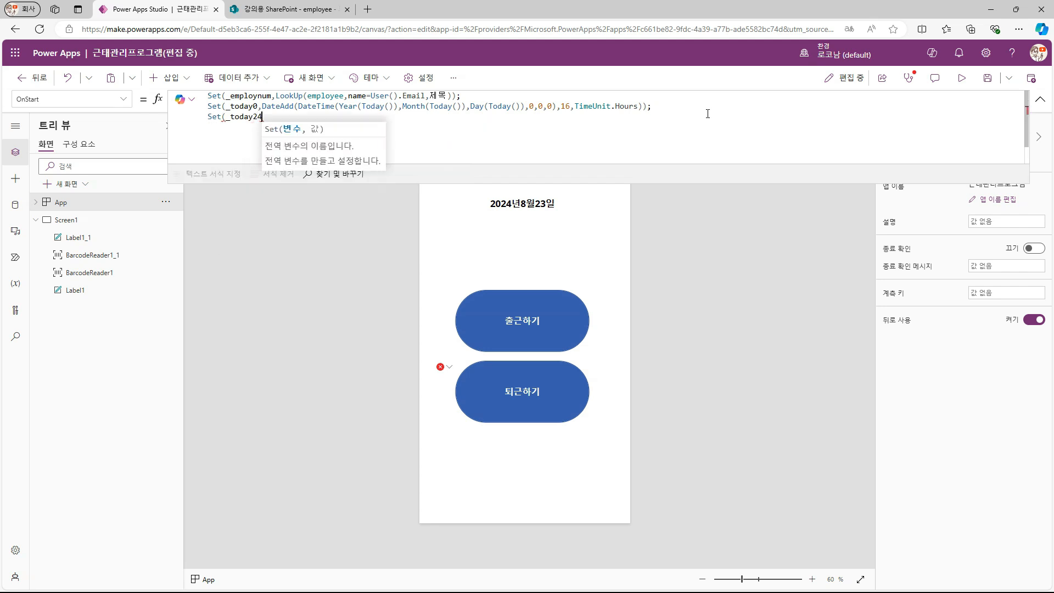
type(",")
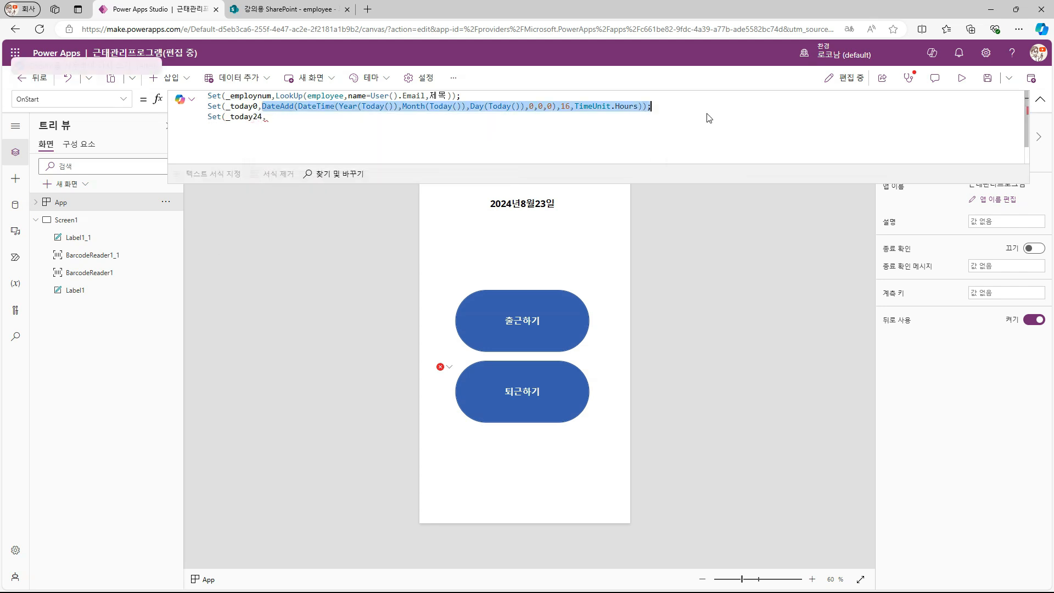
type("DateAdd(DateTime(Year(Today()),Month(Today()),Day(Today()),0,0,0),16,TimeUnit.Hours));")
double_click(531, 117)
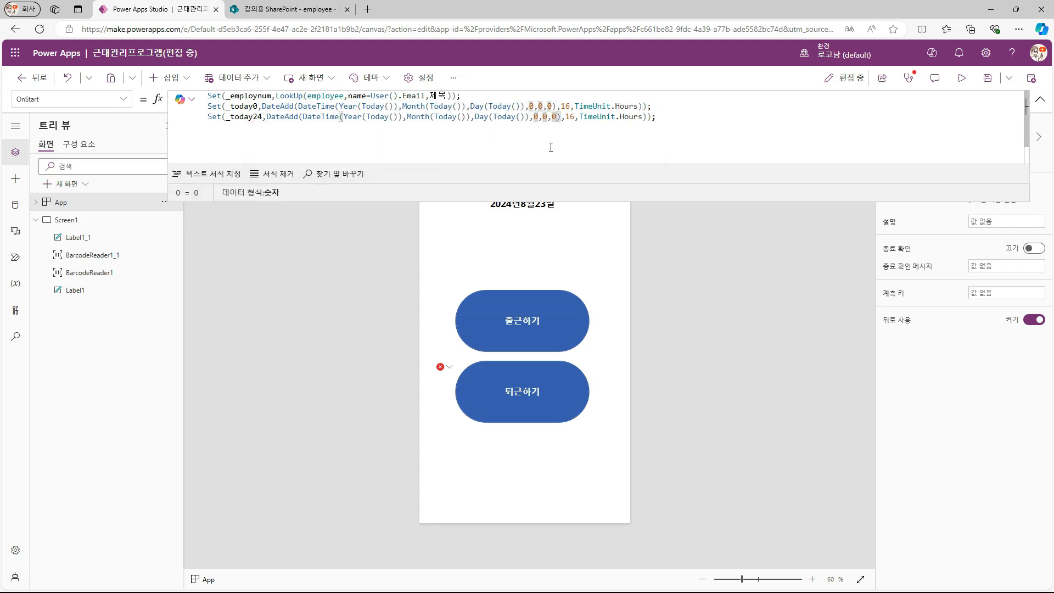
type("24")
Step: Run the App's OnStart formula and inspect the value of _today24
left_click(240, 267)
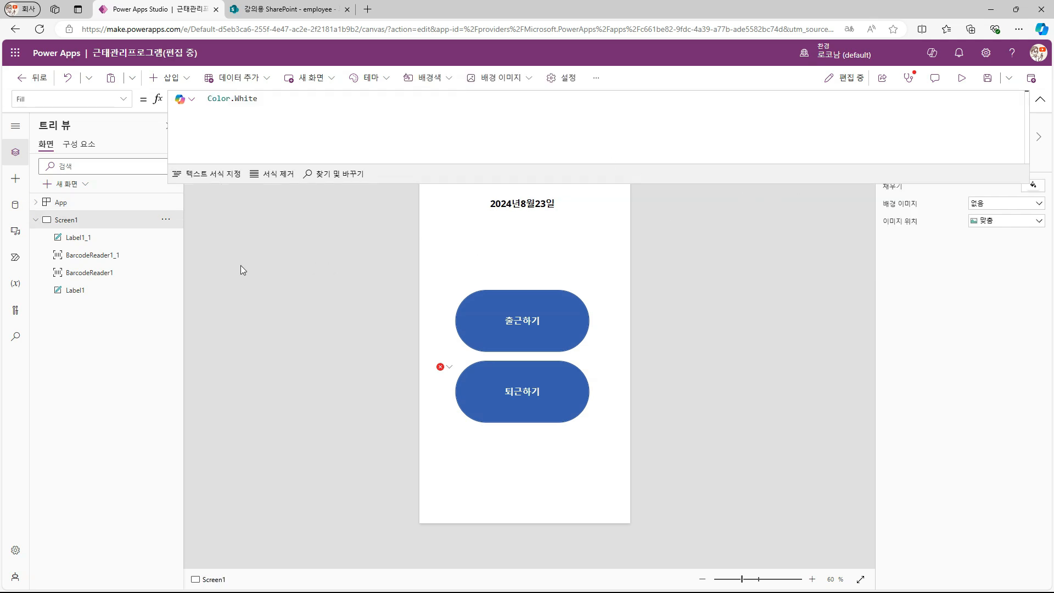
left_click(165, 202)
left_click(207, 281)
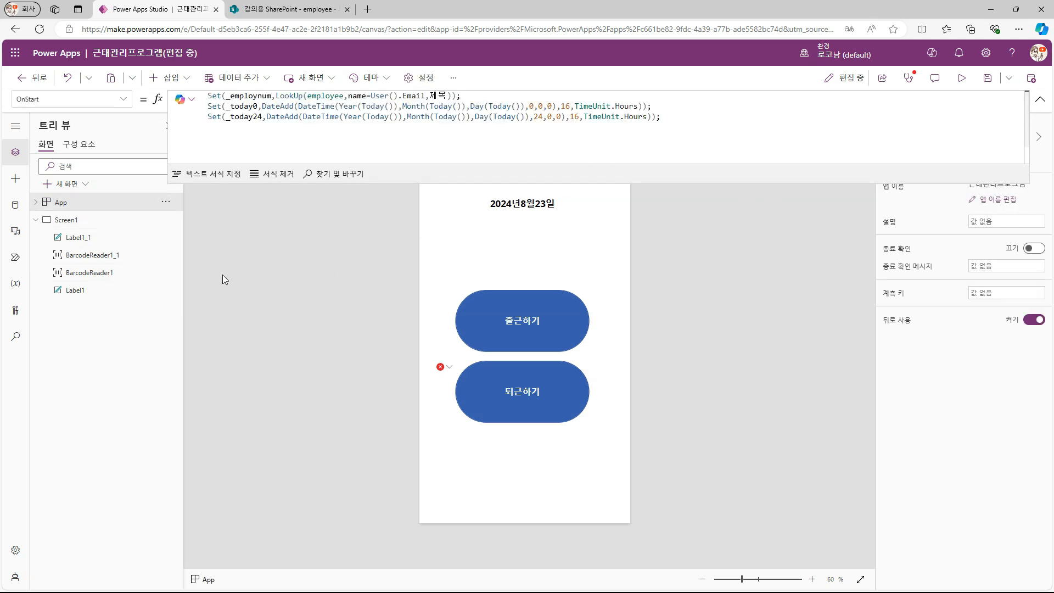
left_click(253, 117)
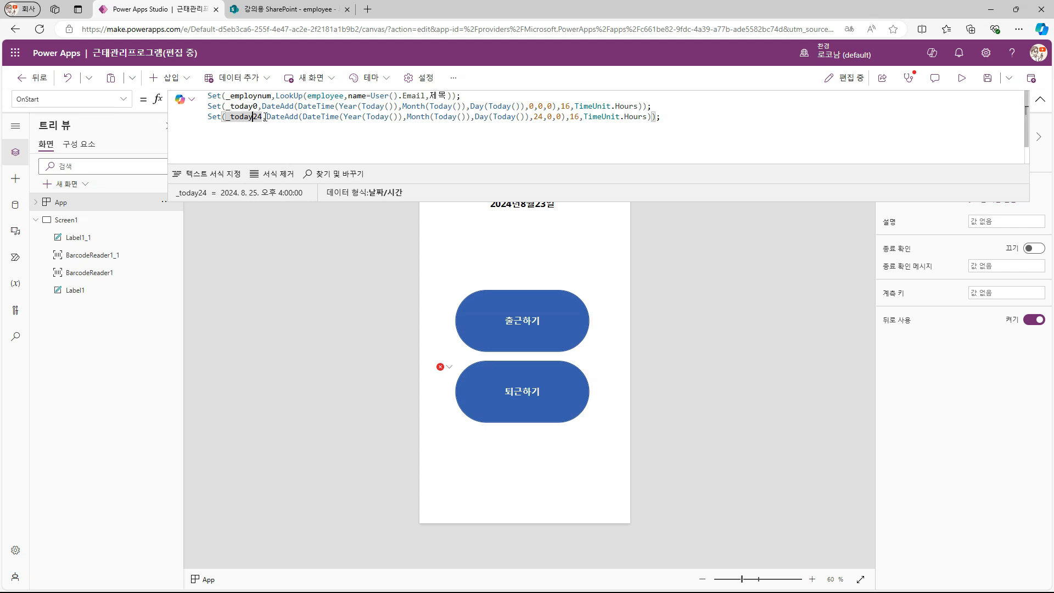
Step: Add Filter(Attendance,starttime>=_today0,starttime<=_today24,제목=_employnum) as the record argument of Patch in the 퇴근하기 reader's OnScan formula
left_click(547, 396)
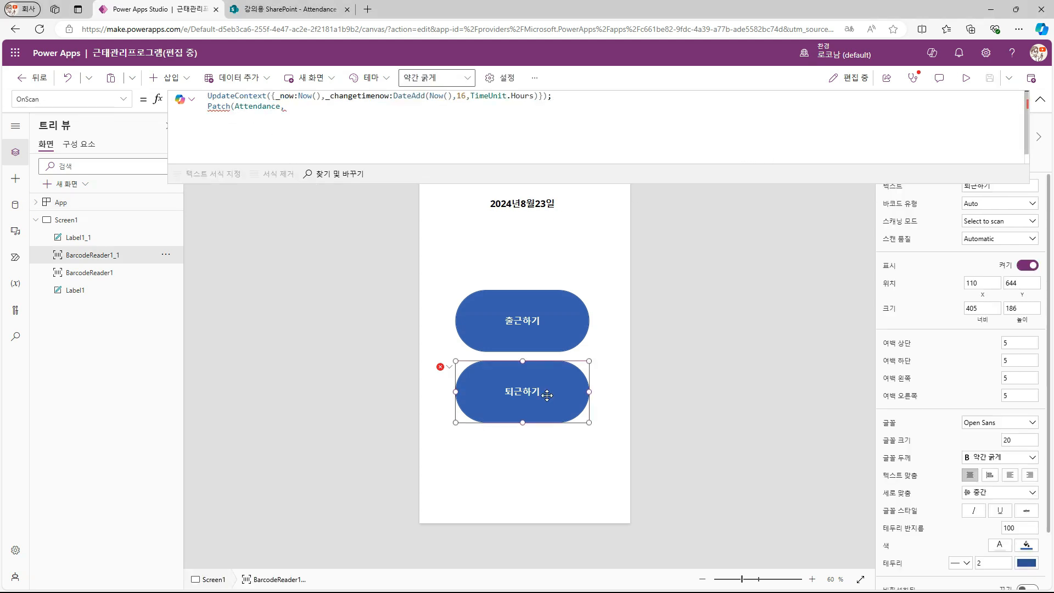
left_click(330, 110)
type("Filter(")
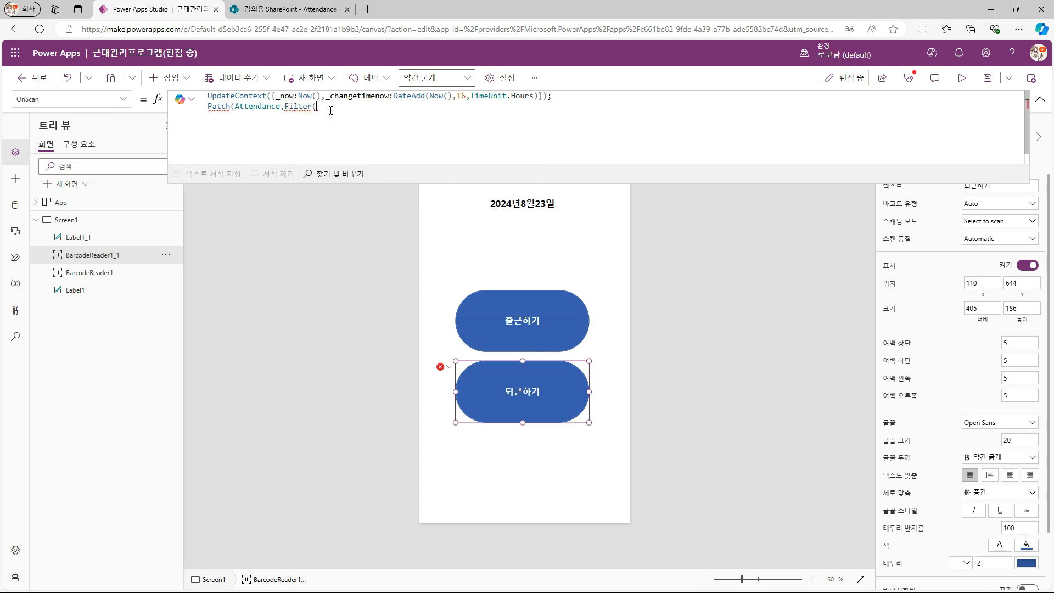
type("Attendance,starttime")
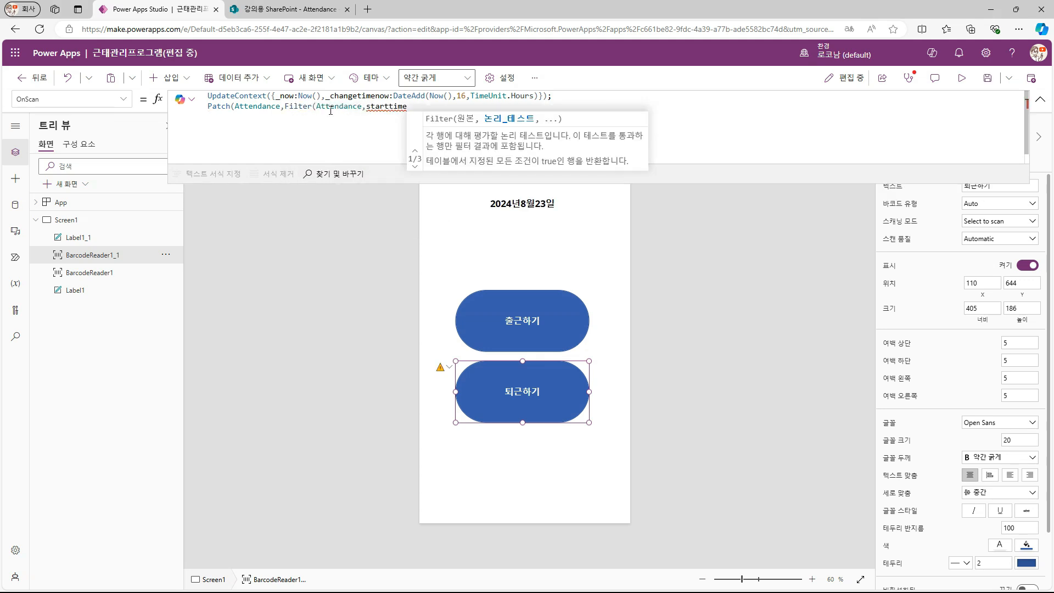
type(">=")
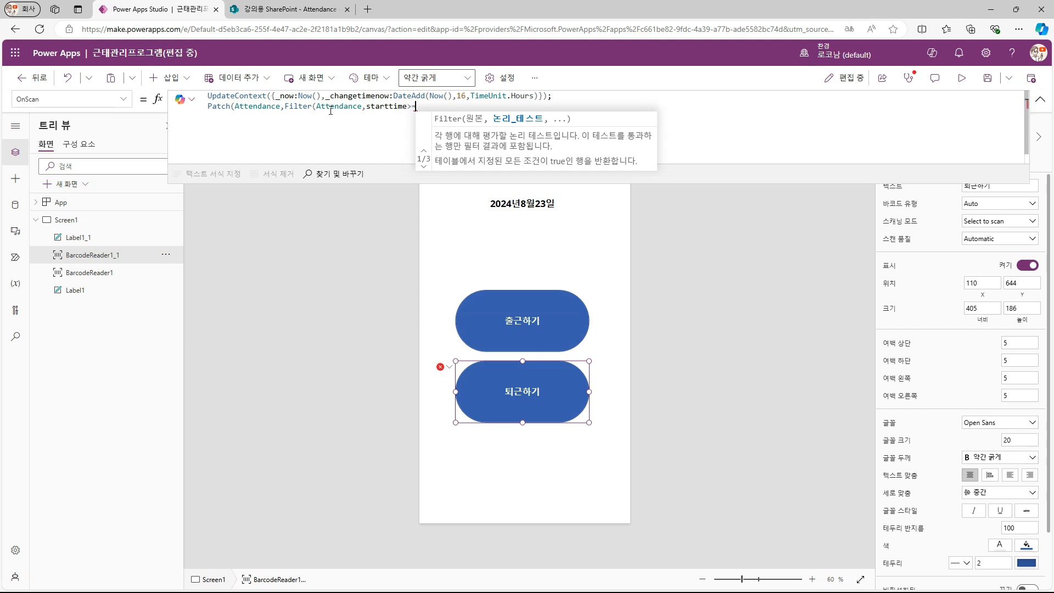
type("_today0")
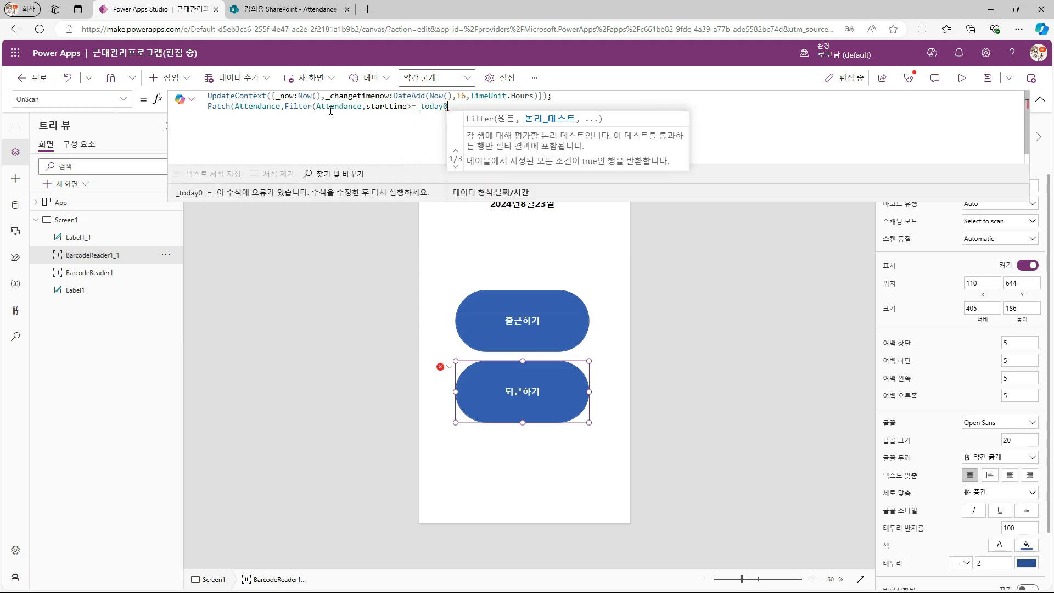
type(",starttime<=_today24")
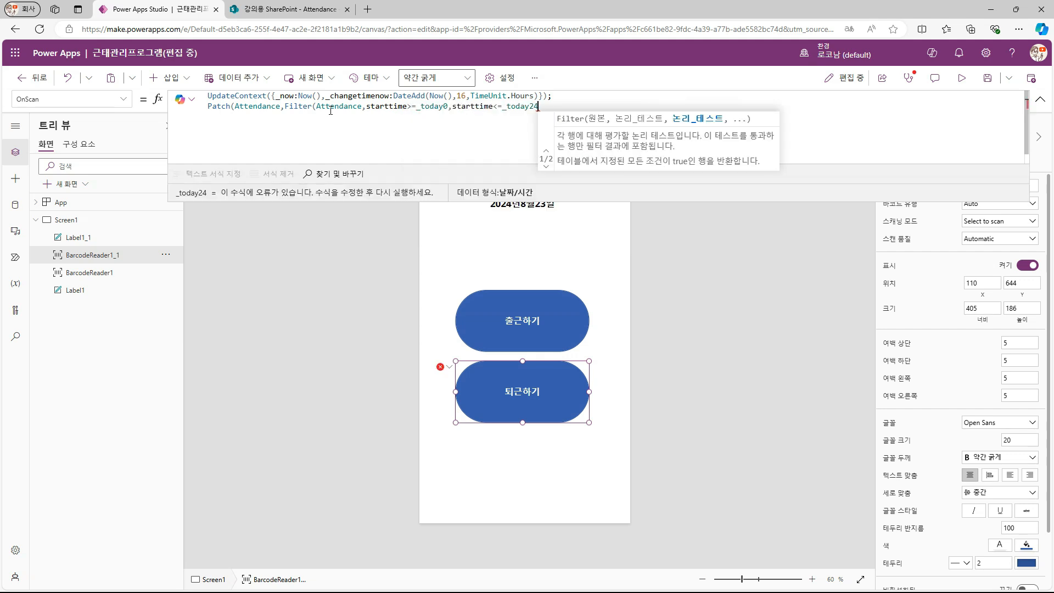
type(",제목")
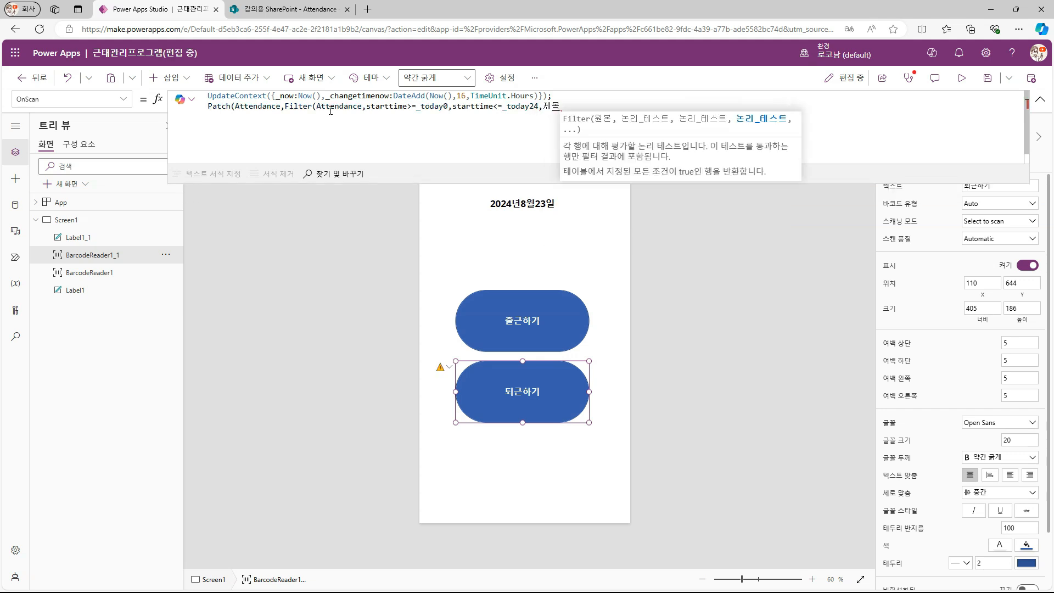
type("=_employnum")
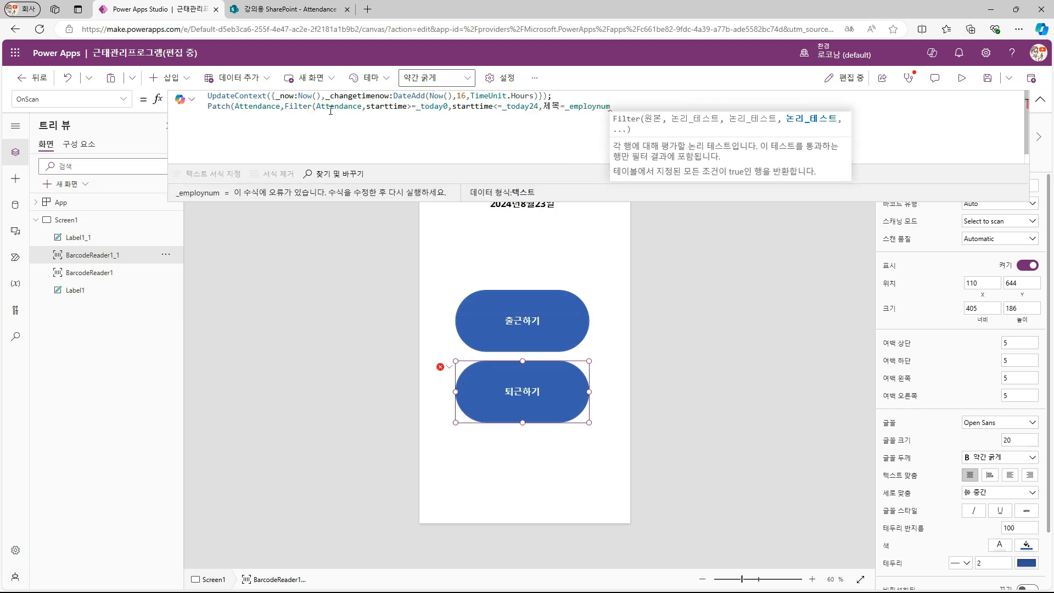
type(")")
Step: Wrap the Filter expression in First() and end the record argument with a comma
left_click(285, 106)
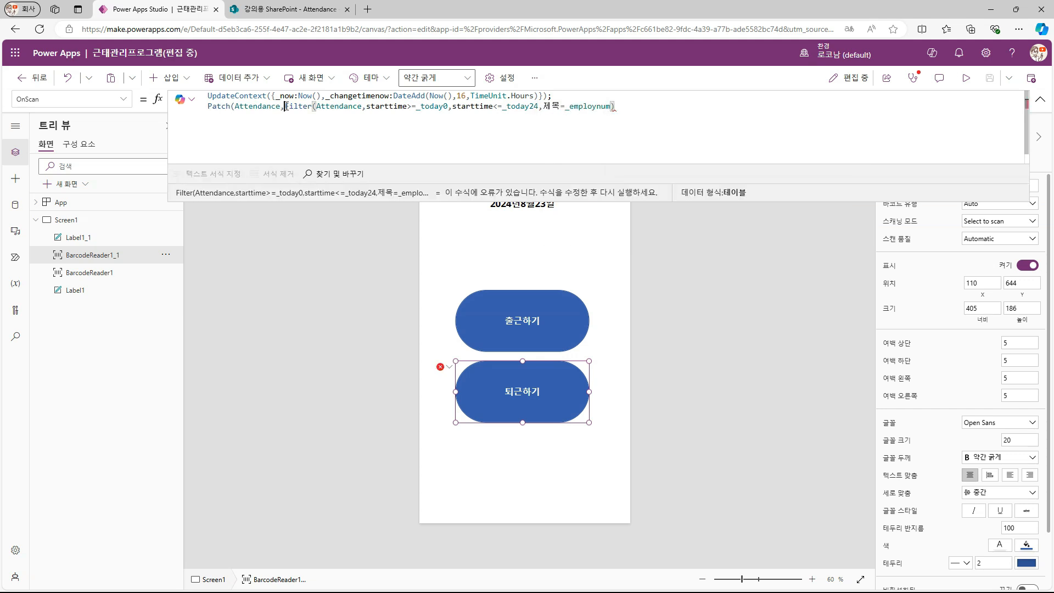
type("First(")
left_click(686, 108)
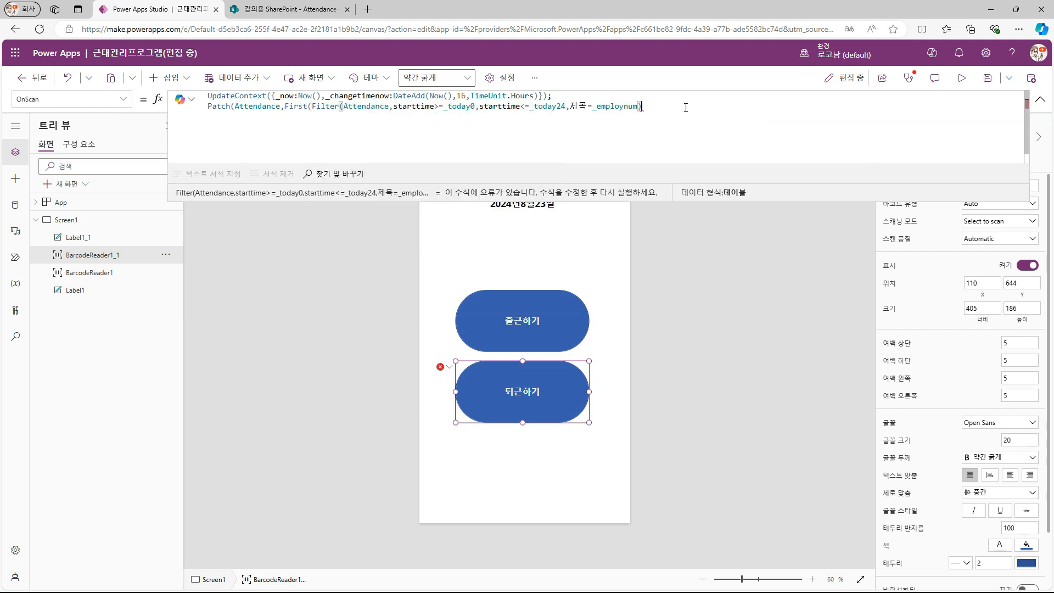
type("),")
Step: Start the Patch update record in the 퇴근하기 reader's OnScan formula with 제목: First(BarcodeReader1_1.Barcodes).Value
key("shift+Return")
type("{제목:")
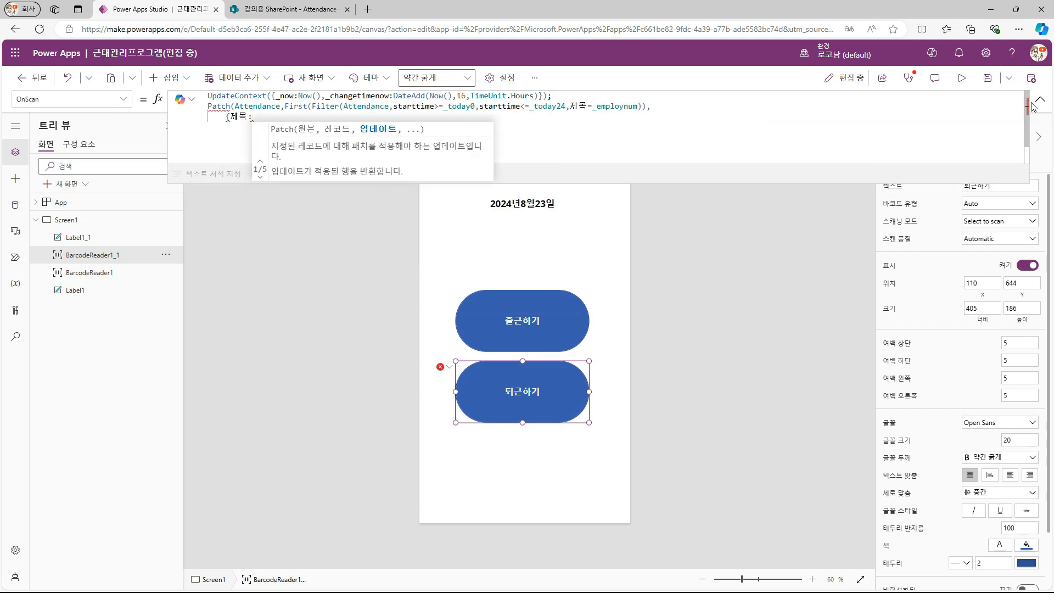
left_click(686, 318)
left_click(922, 144)
left_click(522, 399)
left_click(400, 101)
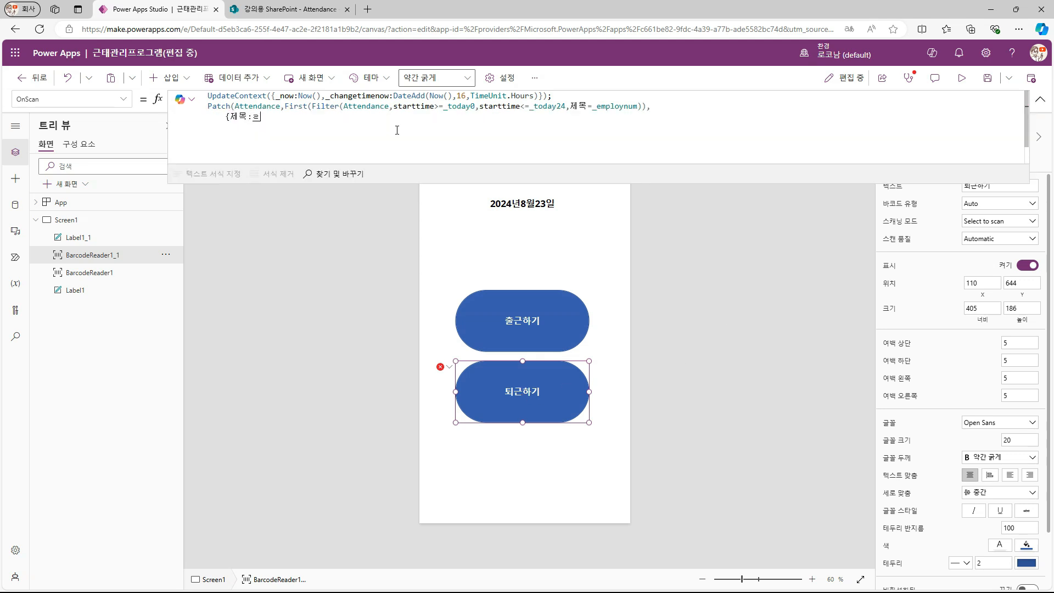
type(": First")
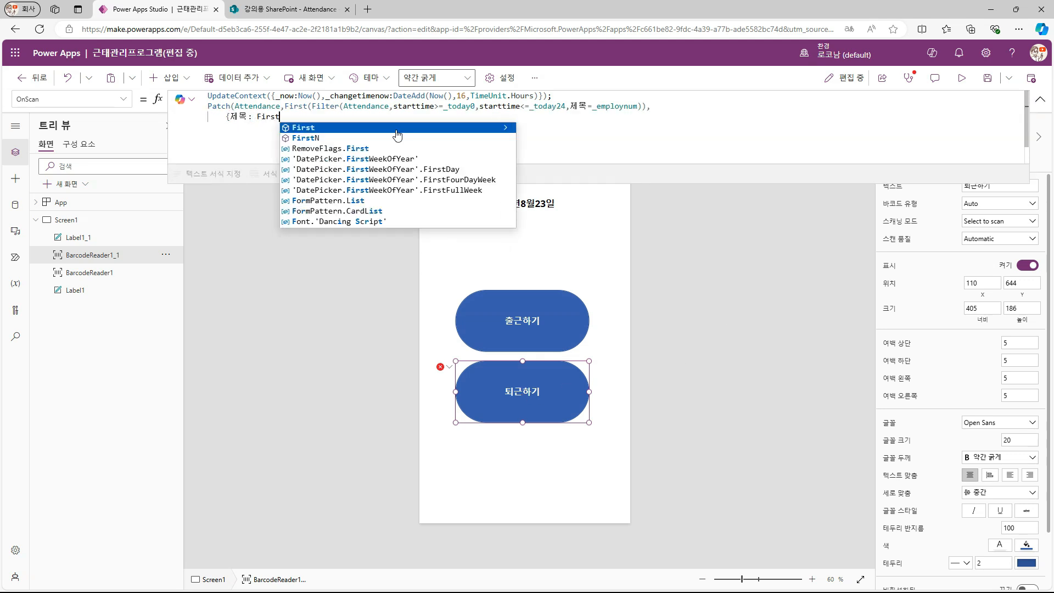
type("(BarcodeReader1_1.")
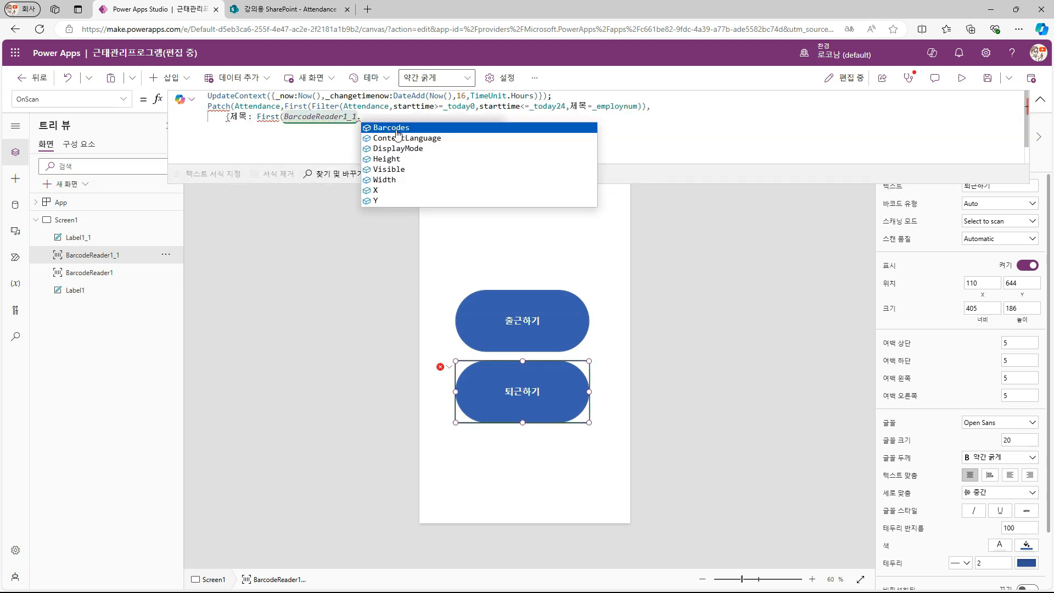
type("Barcodes).Value")
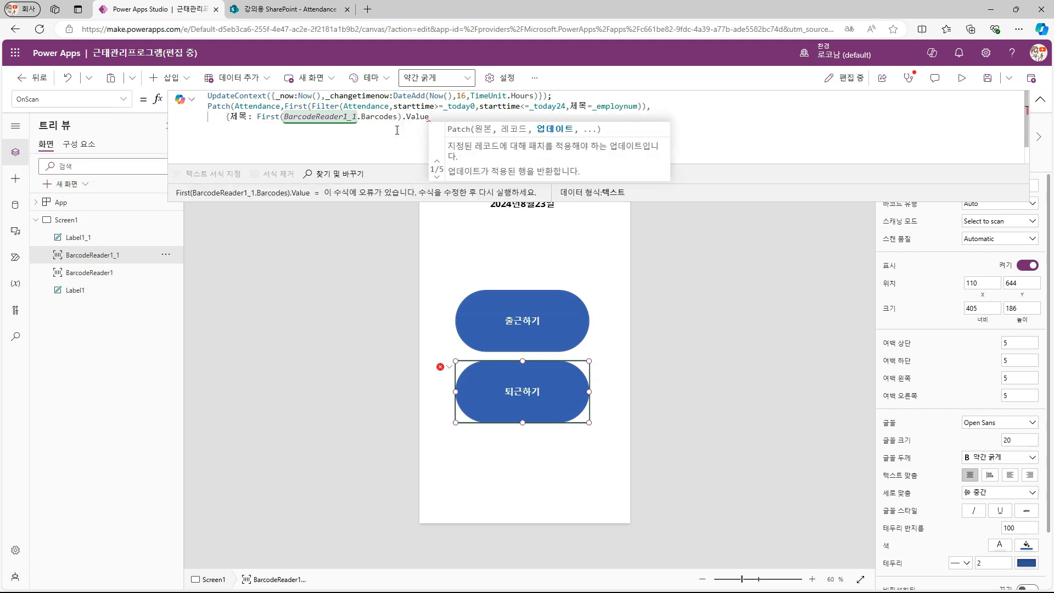
Step: Add endtime:_changetimenow to the update record and close the Patch call with a semicolon
type(",endtime:_changetimenow")
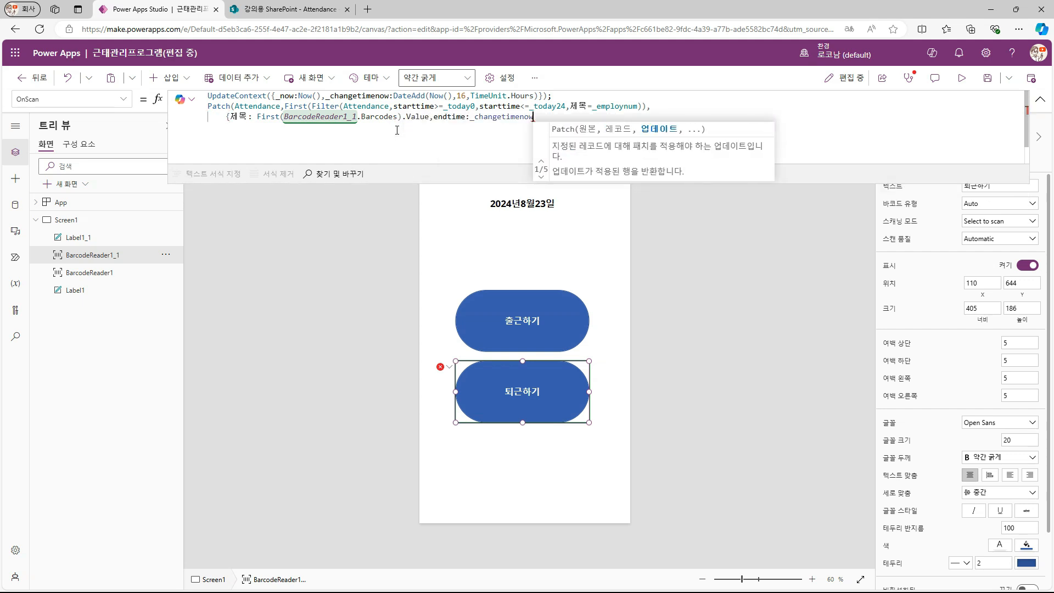
type("});")
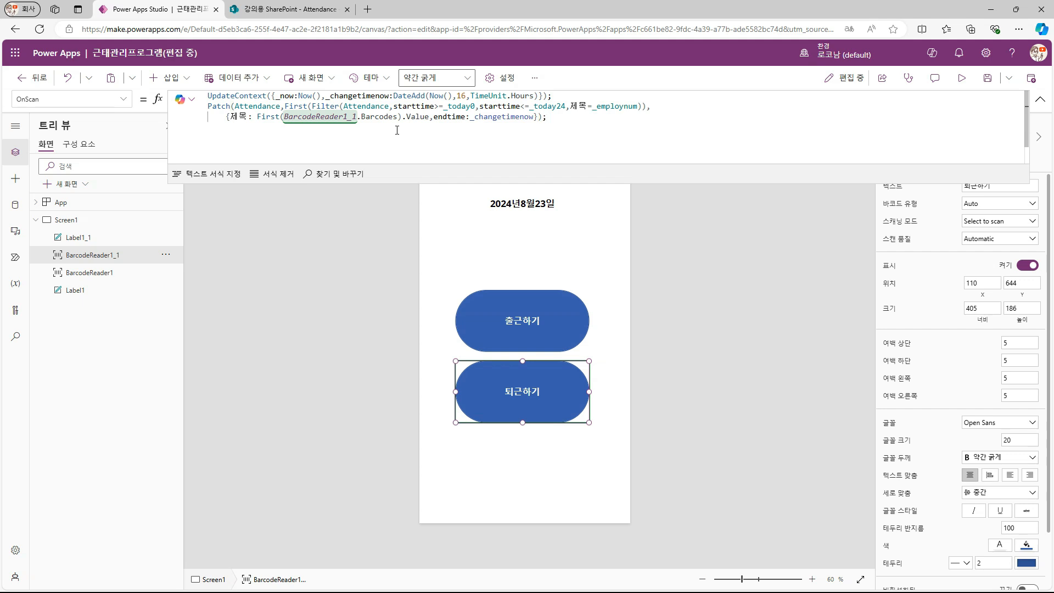
left_click(681, 274)
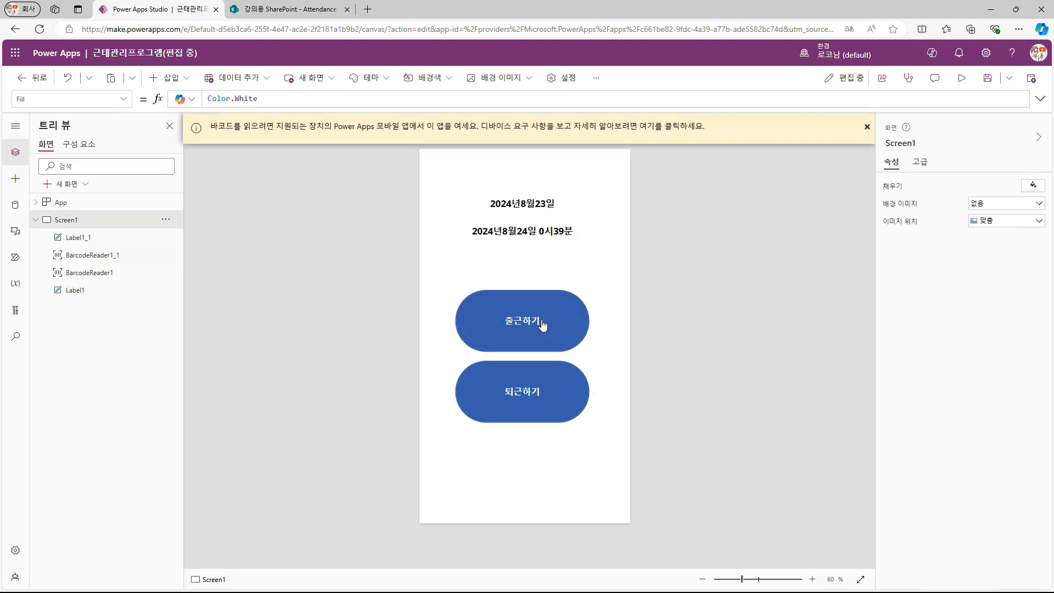
Step: Trigger the 출근하기 and 퇴근하기 readers, checking the SharePoint Attendance list after each one
key("ctrl+Tab")
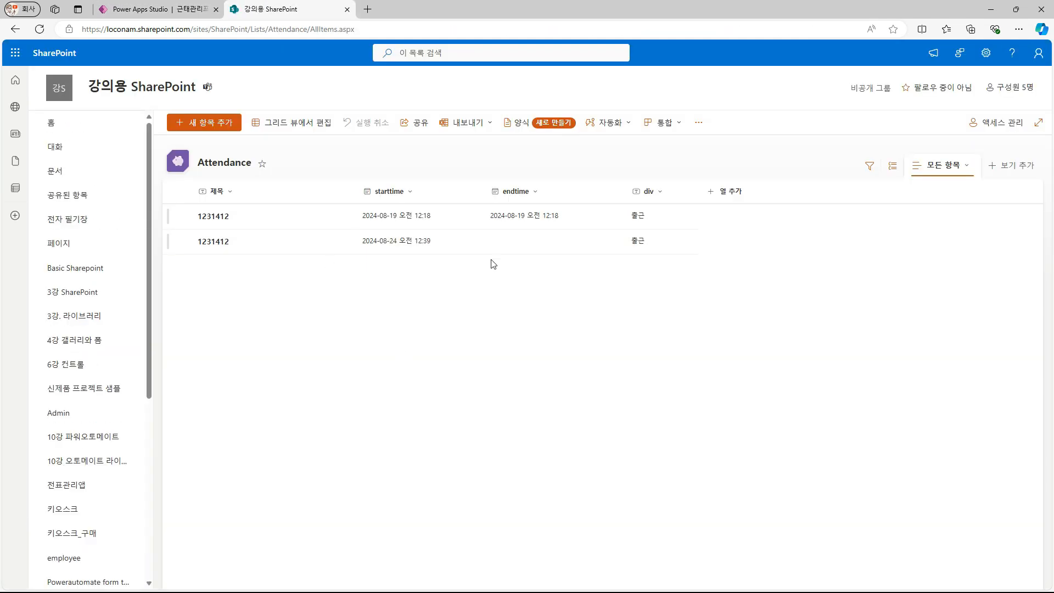
key("ctrl+Tab")
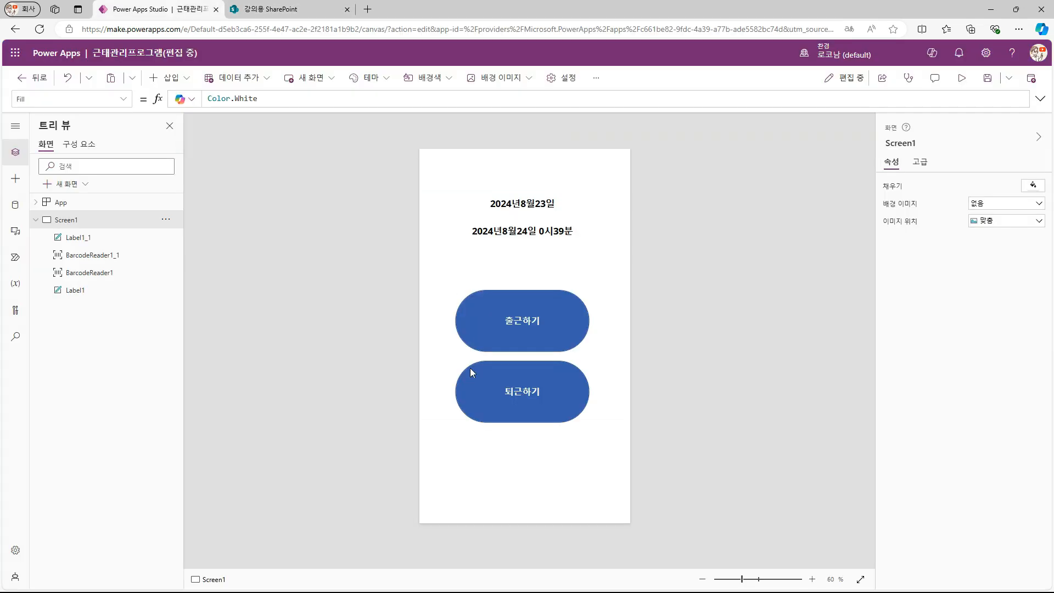
left_click(527, 402, "alt")
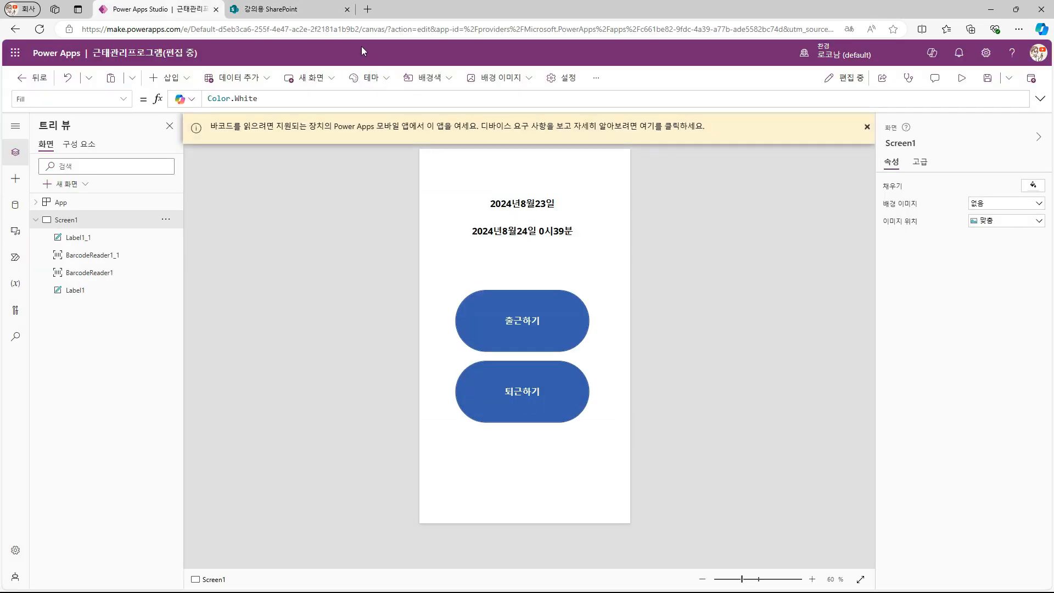
key("ctrl+Tab")
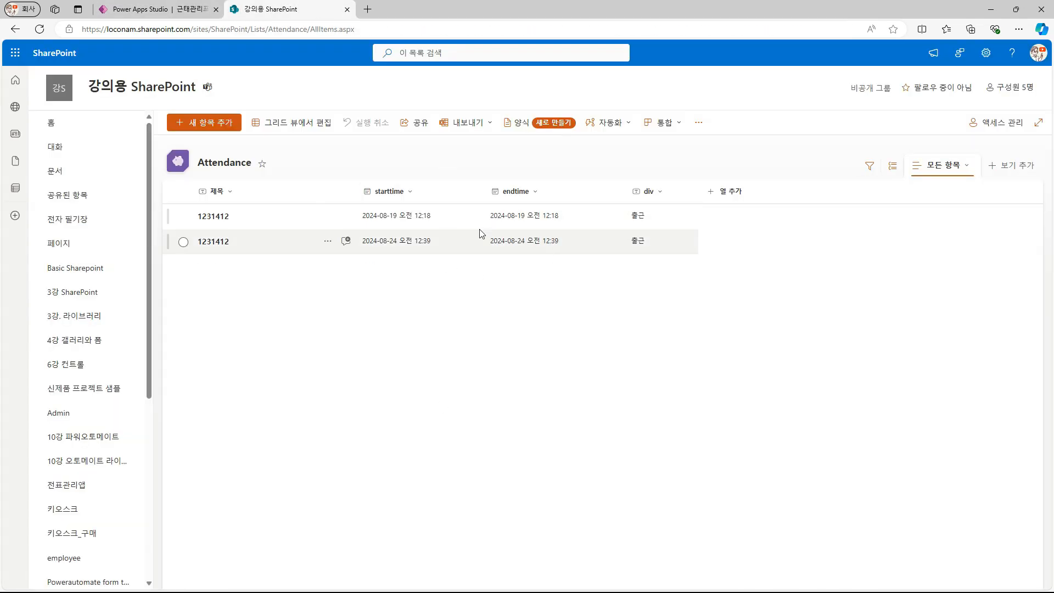
Step: Trigger the 출근하기 reader again in Power Apps and check the SharePoint Attendance list for a duplicate clock-in
key("ctrl+Tab")
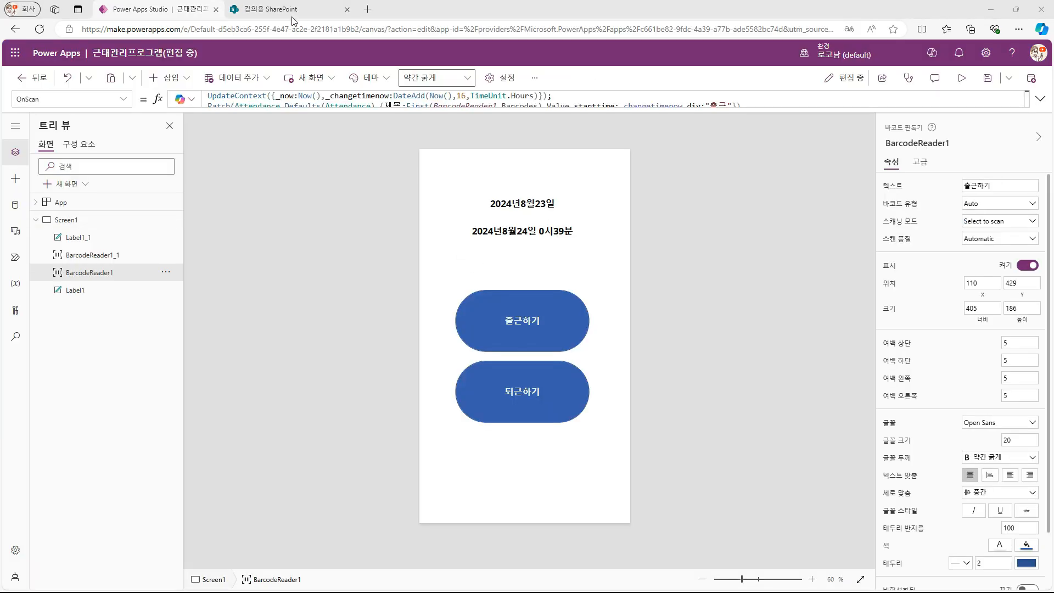
left_click(294, 10)
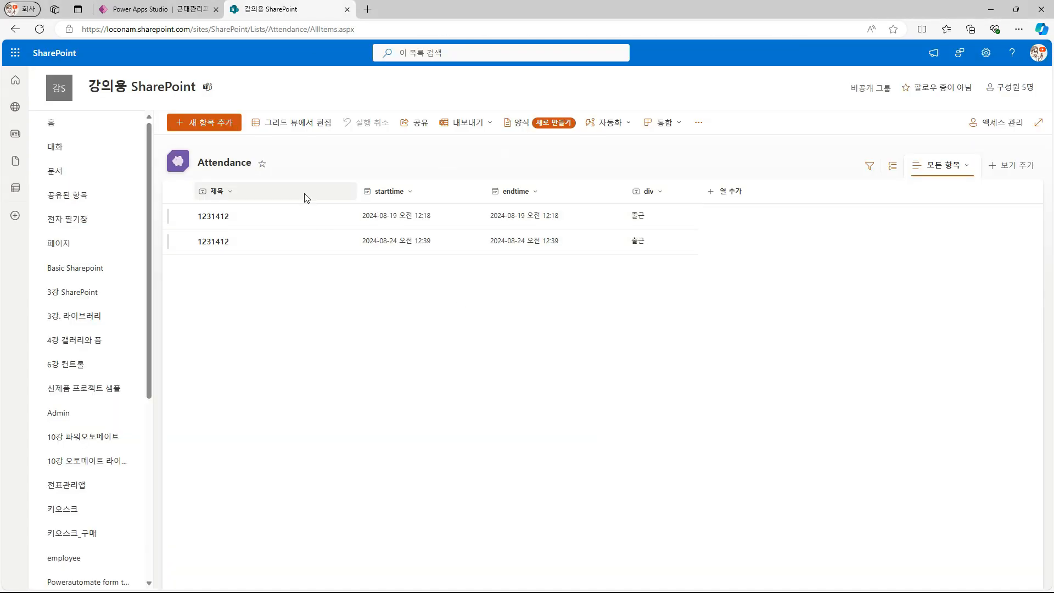
key("ctrl+Tab")
left_click(505, 327, "alt")
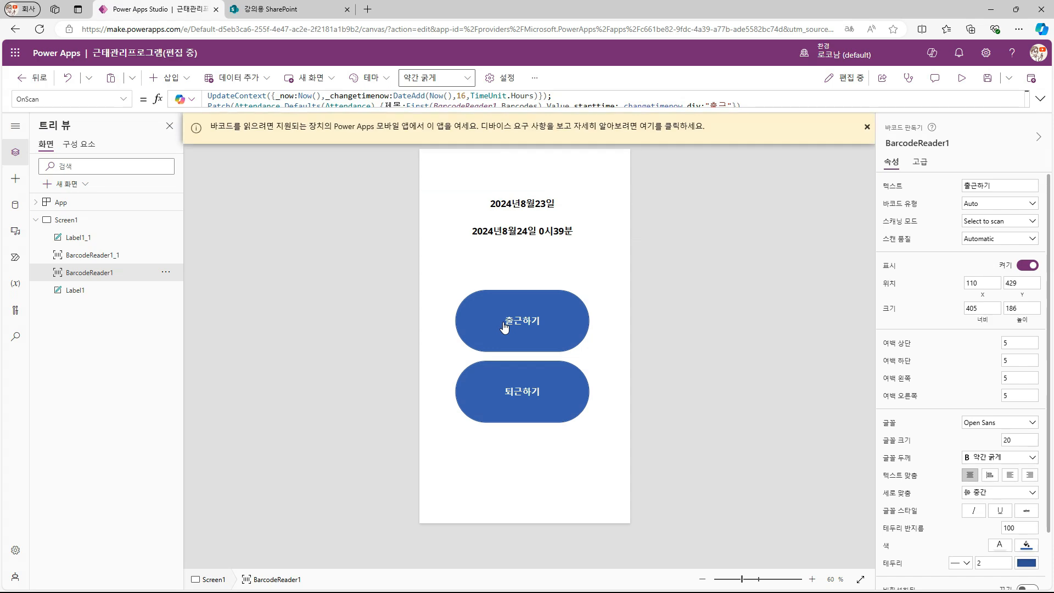
key("ctrl+Tab")
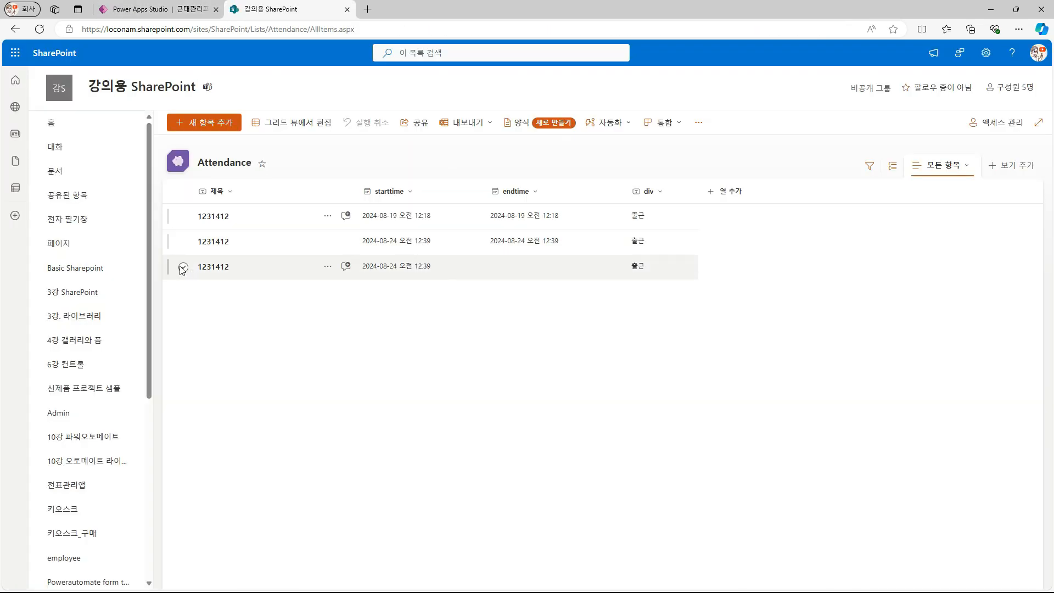
Step: Delete the newest Attendance item, which has no endtime, and return to Power Apps
left_click(184, 268)
left_click(547, 127)
key("ctrl+Tab")
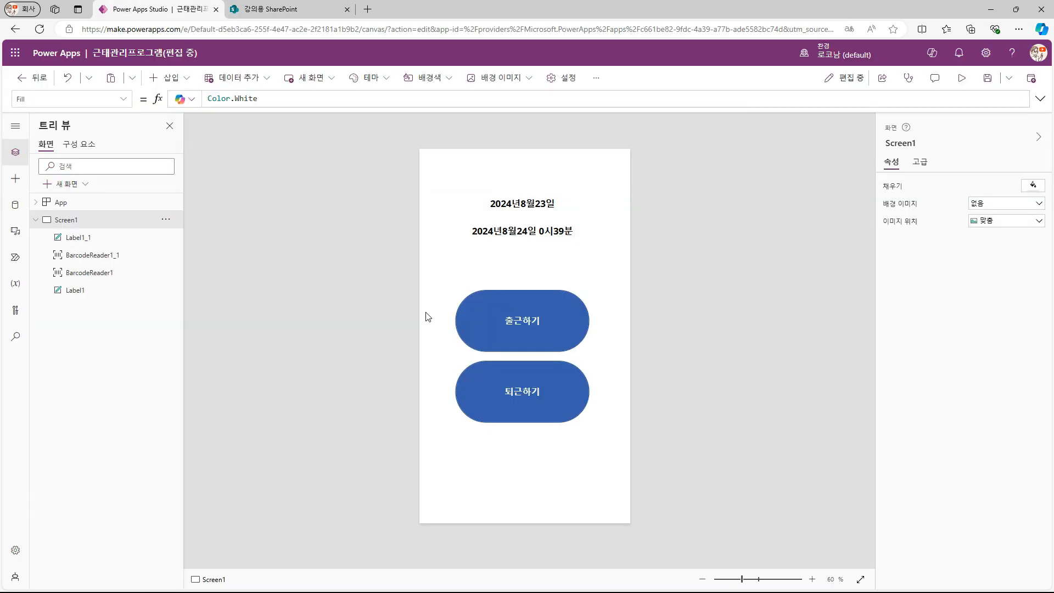
Step: Copy the First(Filter(Attendance,starttime>=_today0,starttime<=_today24,제목=_employnum)) expression from the 퇴근하기 reader's OnScan formula
left_click(532, 321)
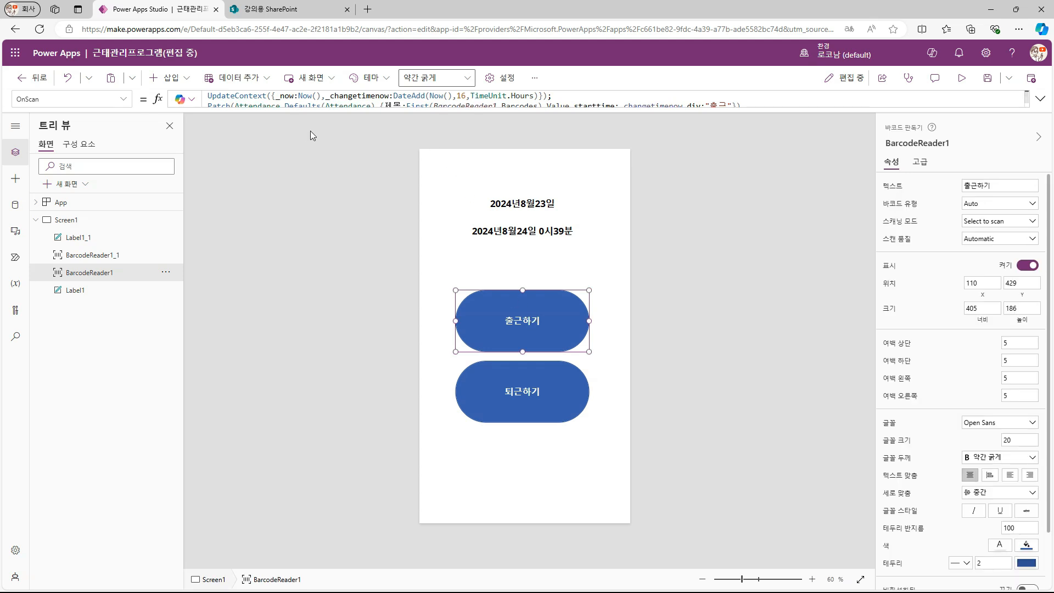
left_click(620, 108)
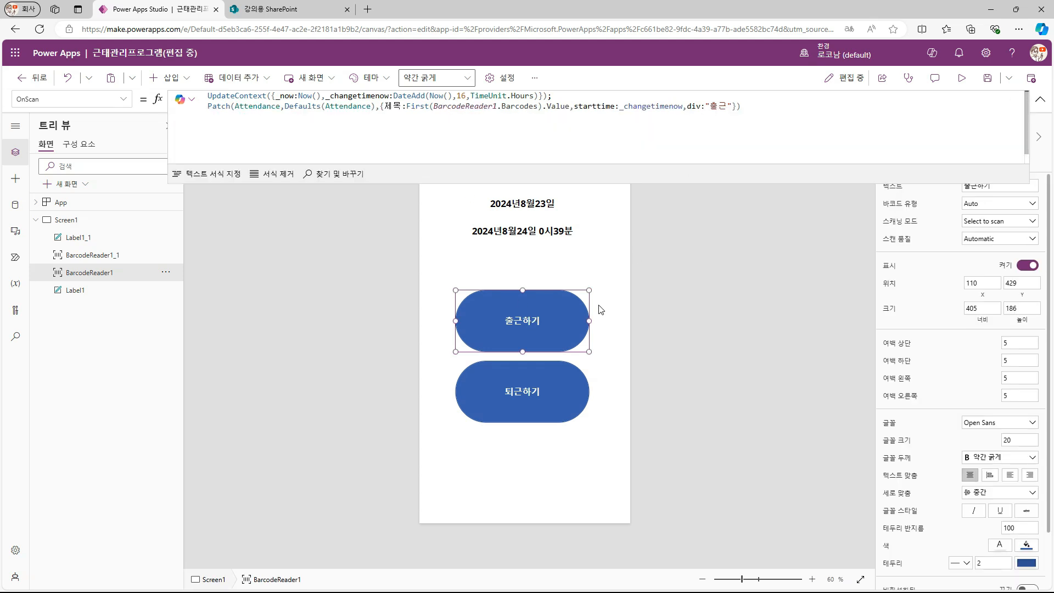
left_click(529, 384)
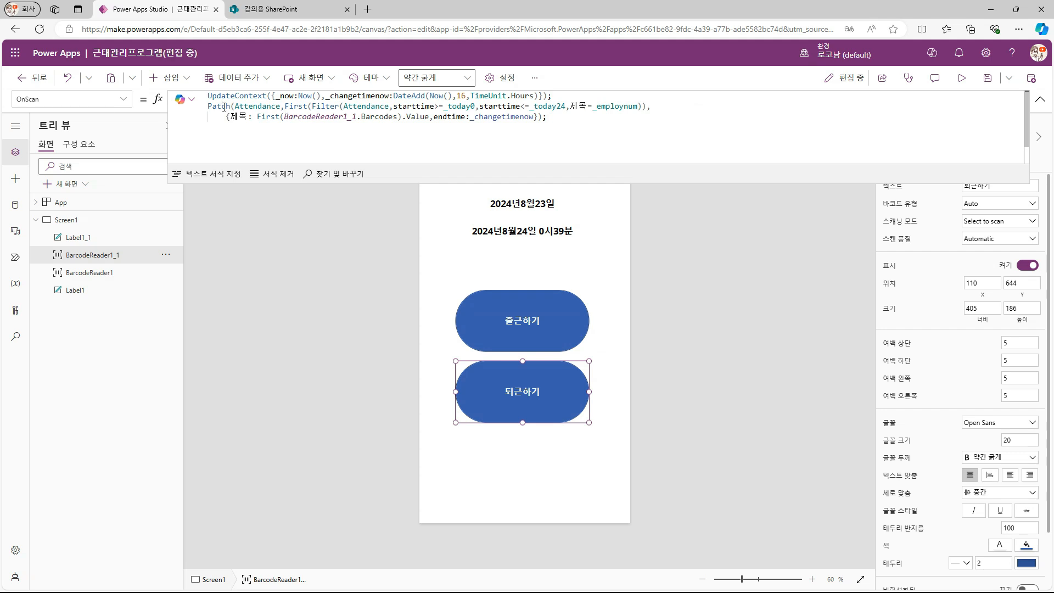
left_click_drag(284, 106, 645, 107)
key("ctrl+c")
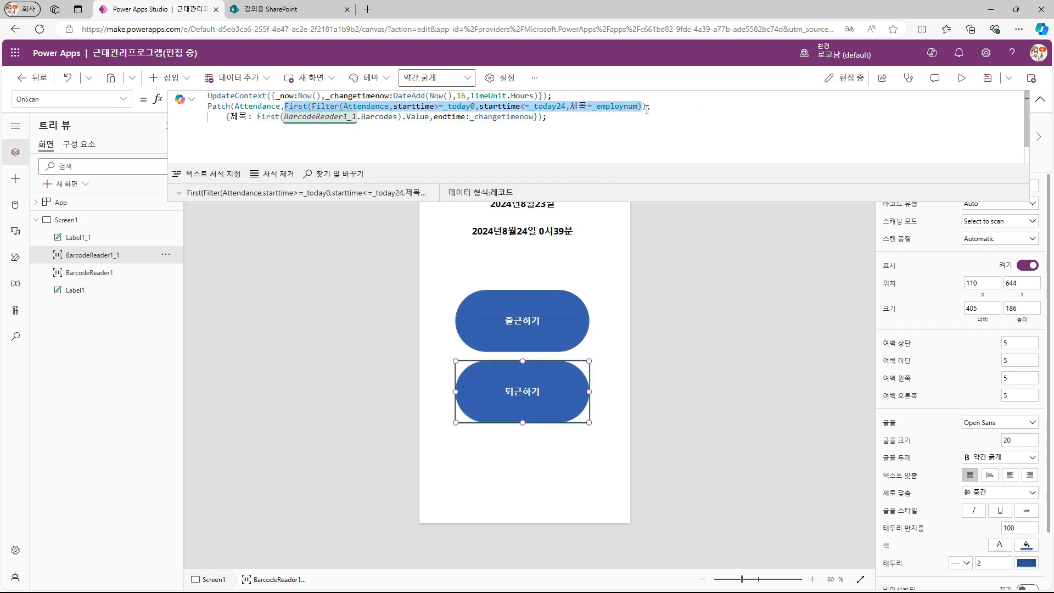
Step: Start an If above the Patch line in the 출근하기 reader's OnScan formula, with the copied First(Filter()) expression as its condition
left_click(551, 320)
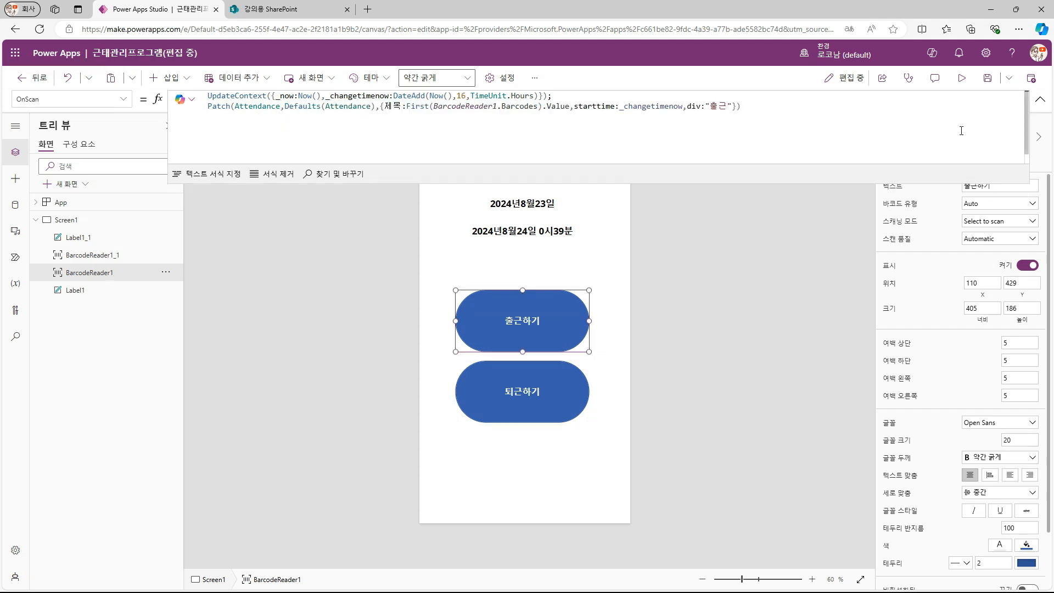
left_click(558, 97)
key("Return")
key("Return")
key("Return")
key("Up")
type("Fi")
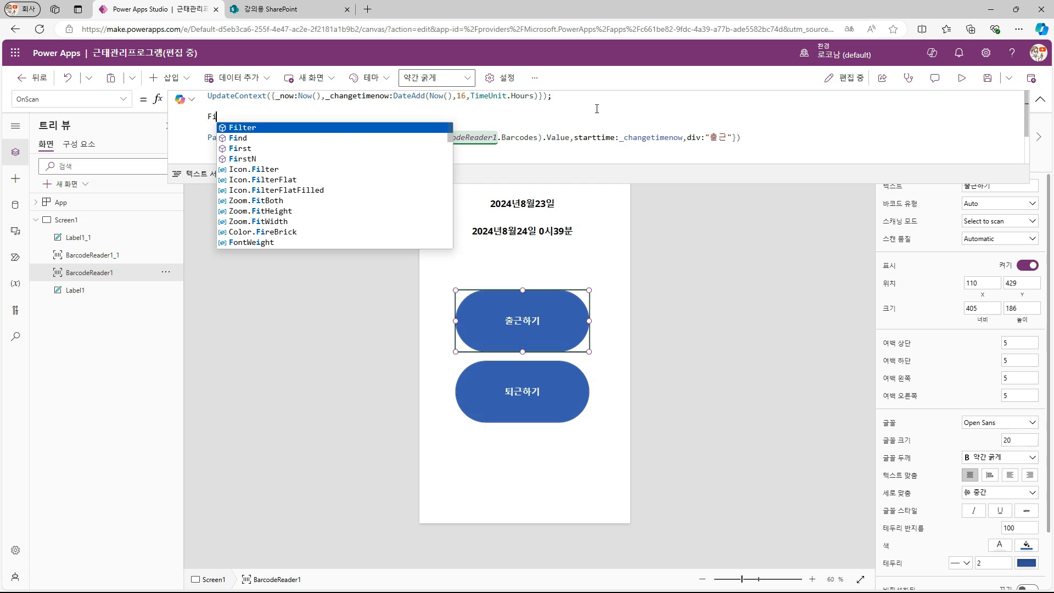
key("BackSpace")
key("BackSpace")
type("If(")
key("ctrl+v")
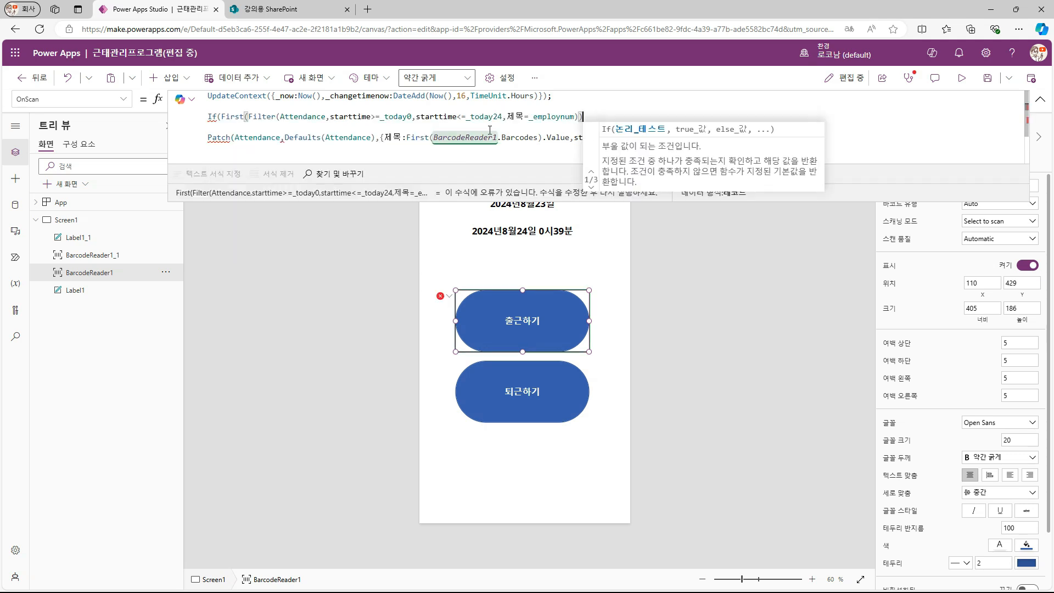
Step: Wrap the First(Filter()) expression in !IsBlank() and end the If condition with a comma
double_click(370, 117)
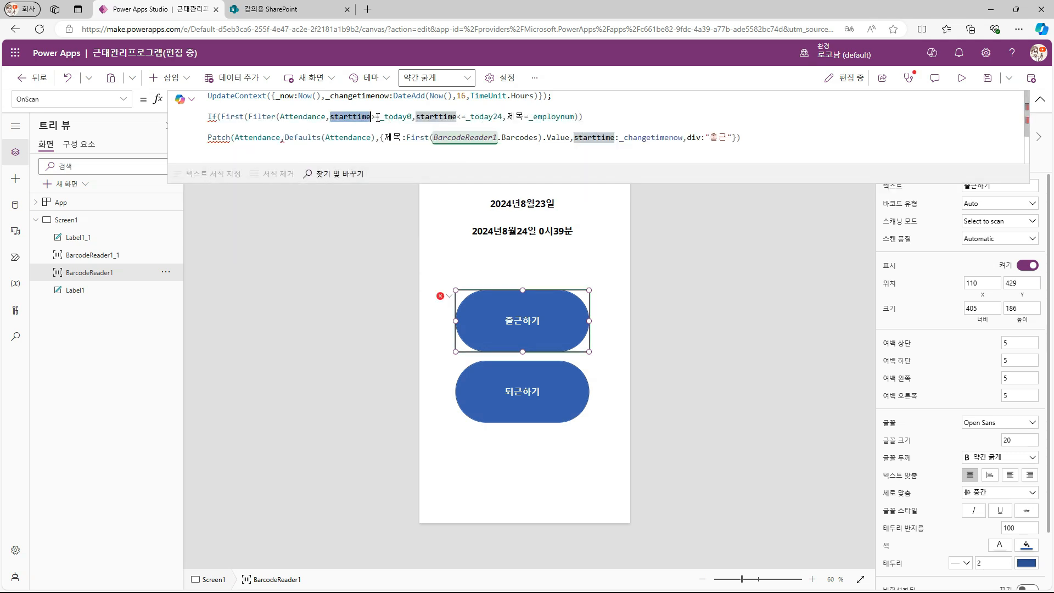
left_click(513, 117)
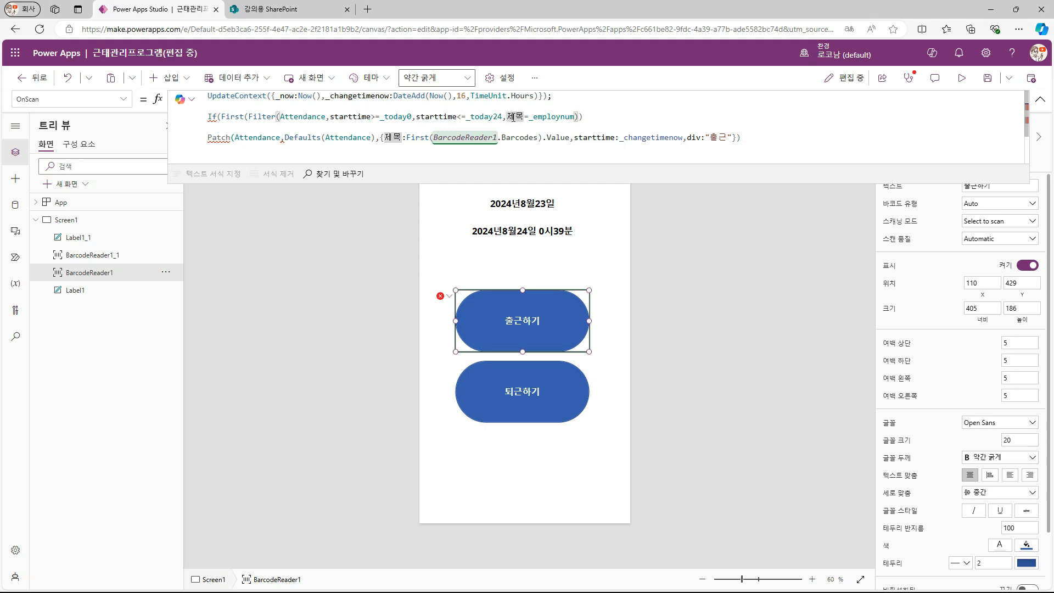
left_click(222, 117)
type("Is")
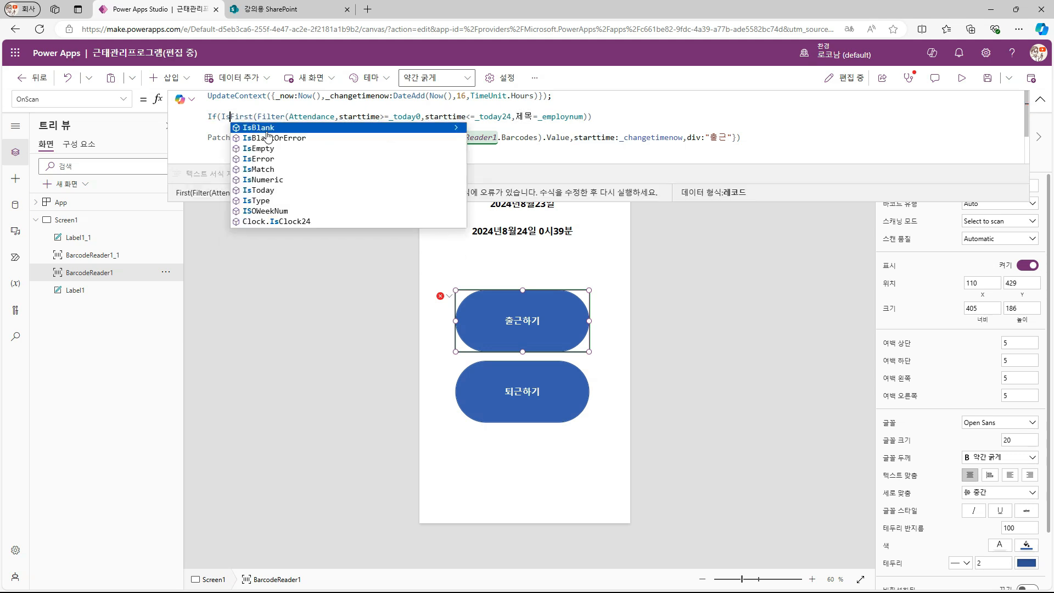
key("Tab")
type("(")
key("ctrl+Left")
type("!")
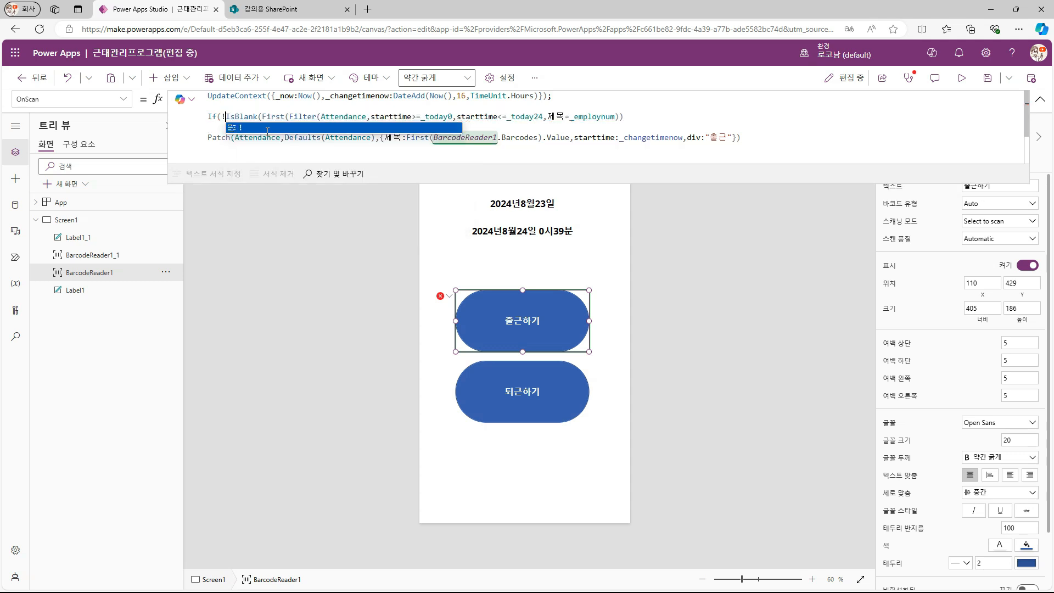
key("End")
type("),")
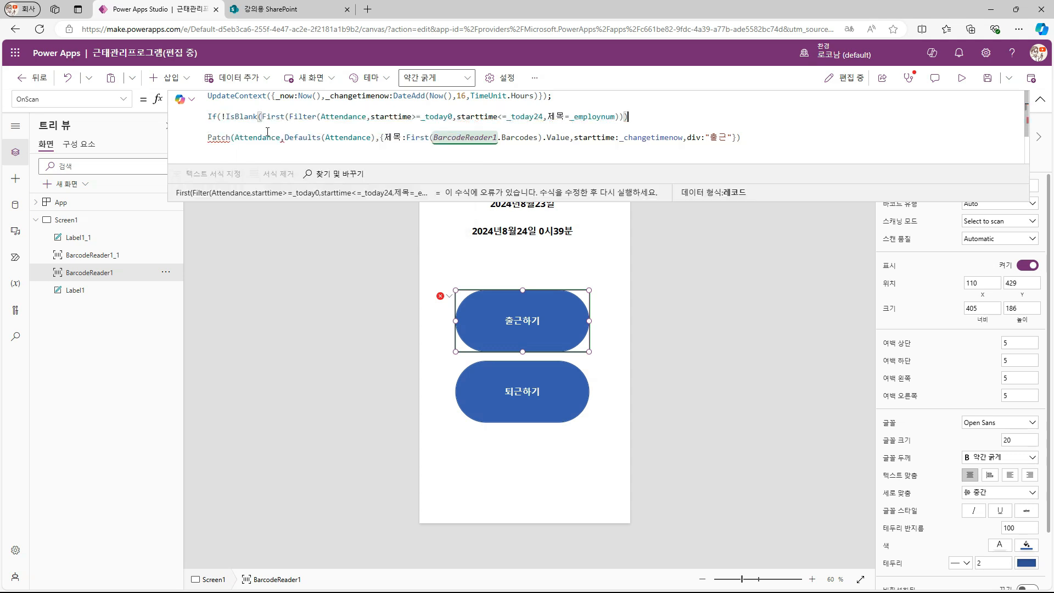
Step: Close the If after the Patch call so that Patch is its true-value argument
left_click(763, 137)
type(")")
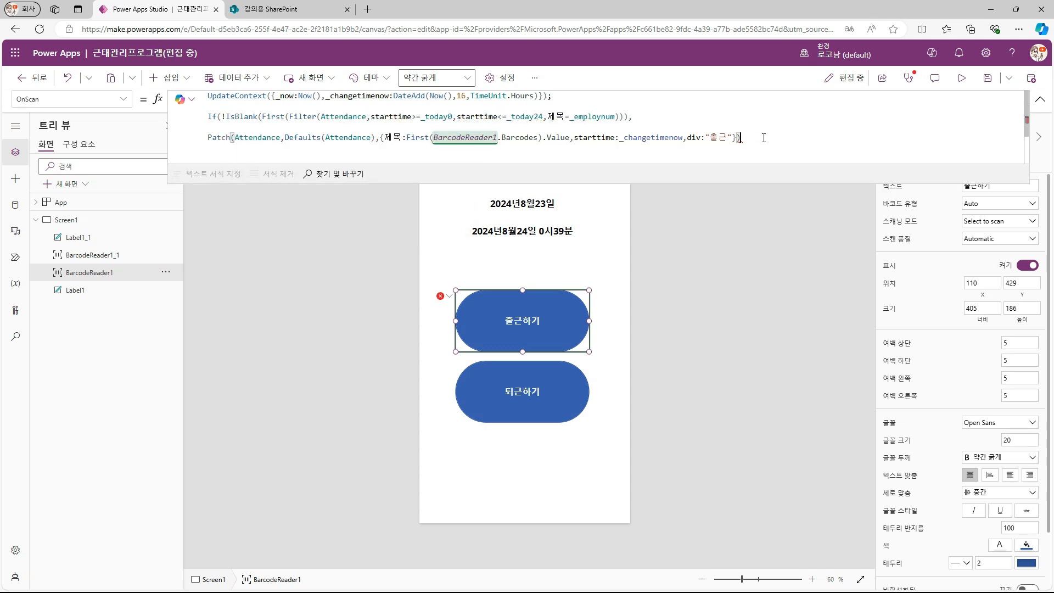
type(")")
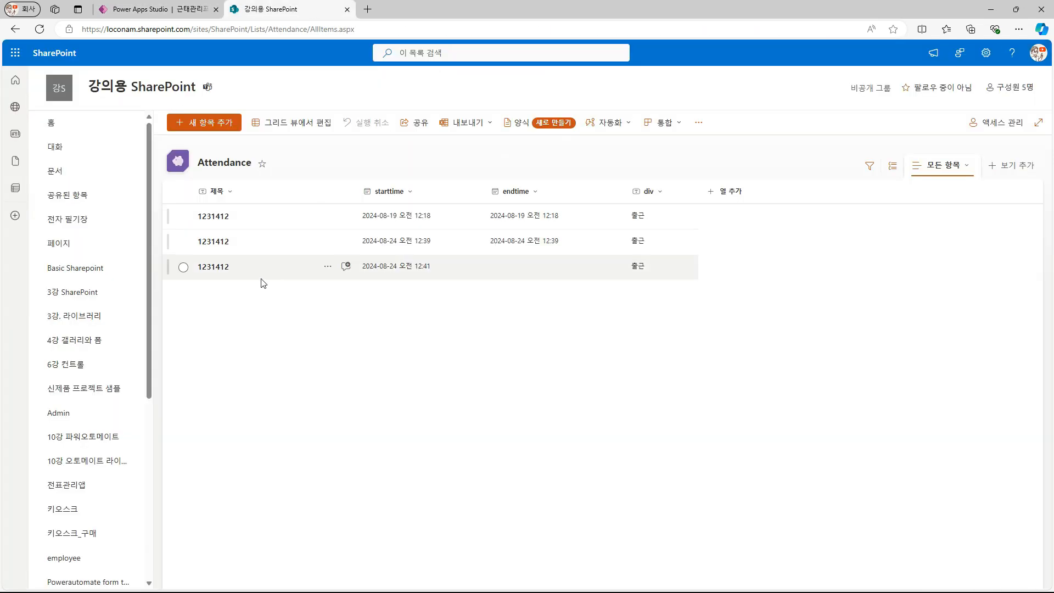
Step: Delete the newest test item without an endtime from the SharePoint Attendance list and return to Power Apps
left_click(183, 267)
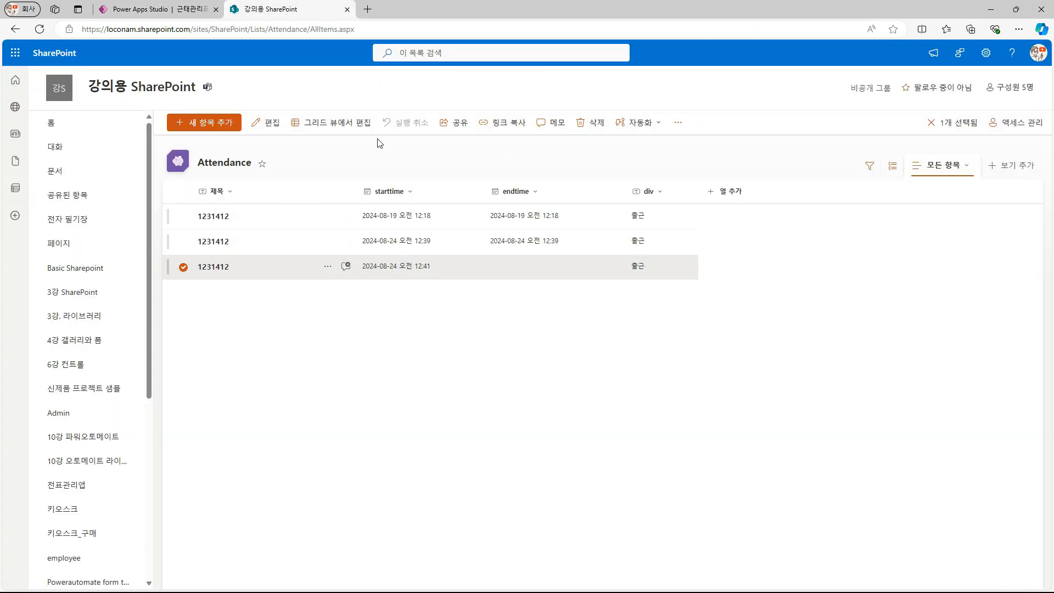
left_click(439, 124)
left_click(169, 6)
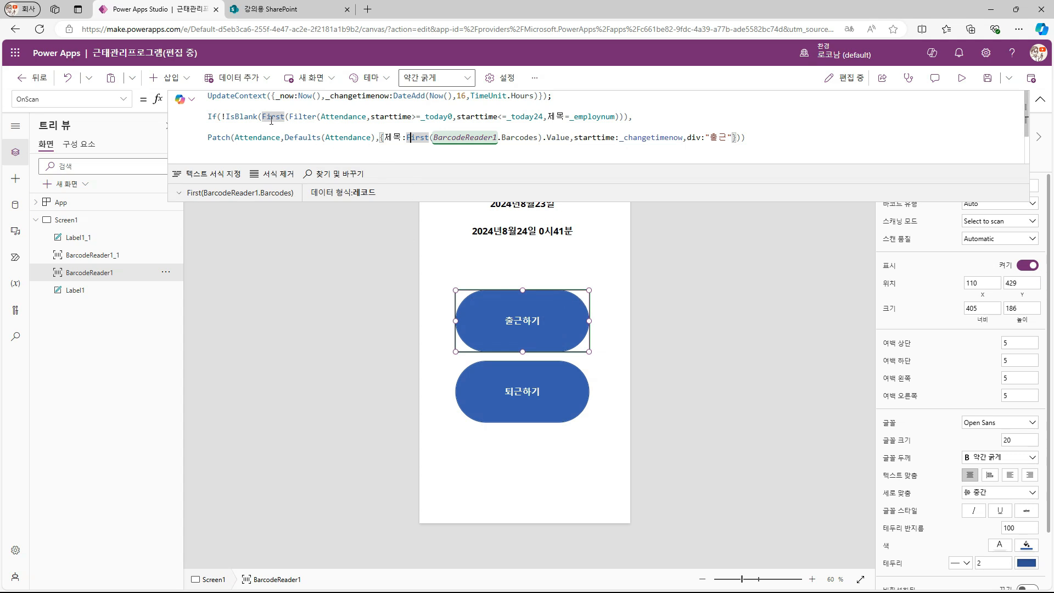
Step: Remove the ! before IsBlank in the 출근하기 reader's If condition
left_click(225, 118)
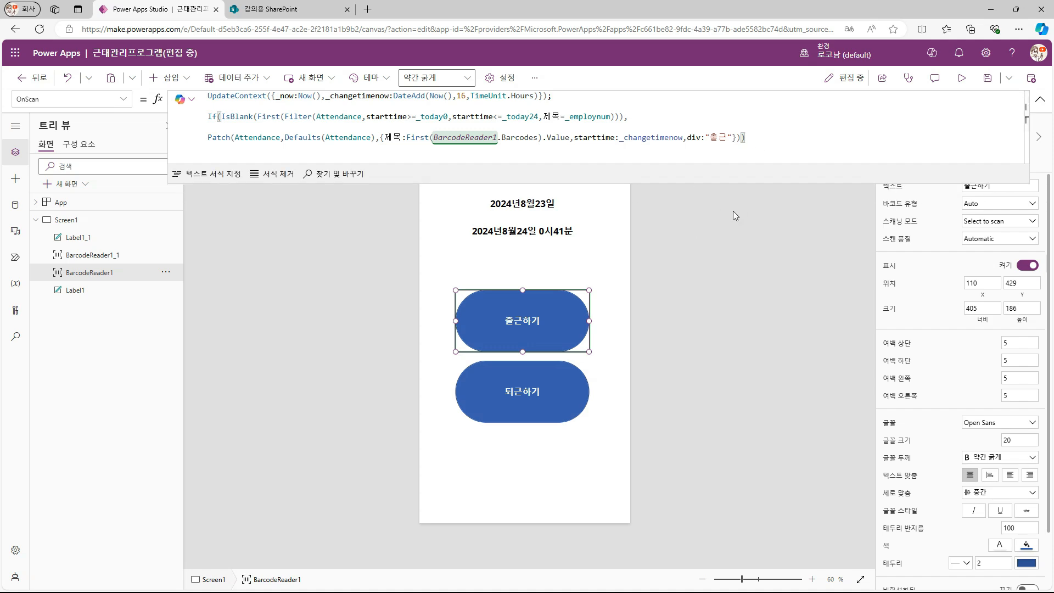
left_click(686, 292)
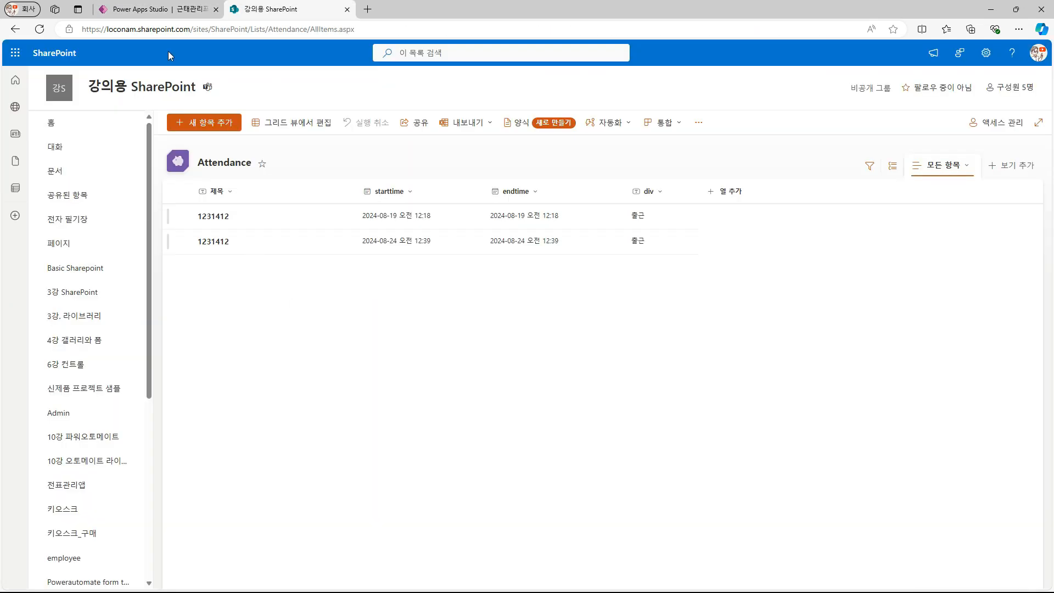
Step: Refresh the SharePoint Attendance list to check its records and return to Power Apps
left_click(155, 5)
left_click(297, 4)
key("F5")
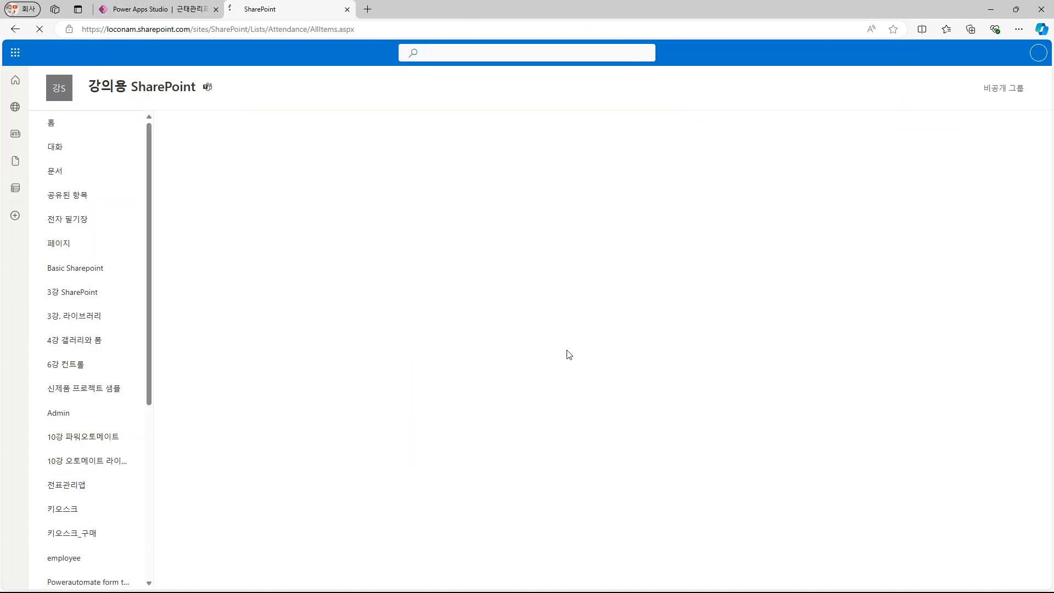
left_click(192, 10)
Step: Add Notify("이미 출근을 완료하였습니다",NotificationType.Information) as the If's false-value argument in the 출근하기 reader's OnScan and run a test scan
left_click(530, 334)
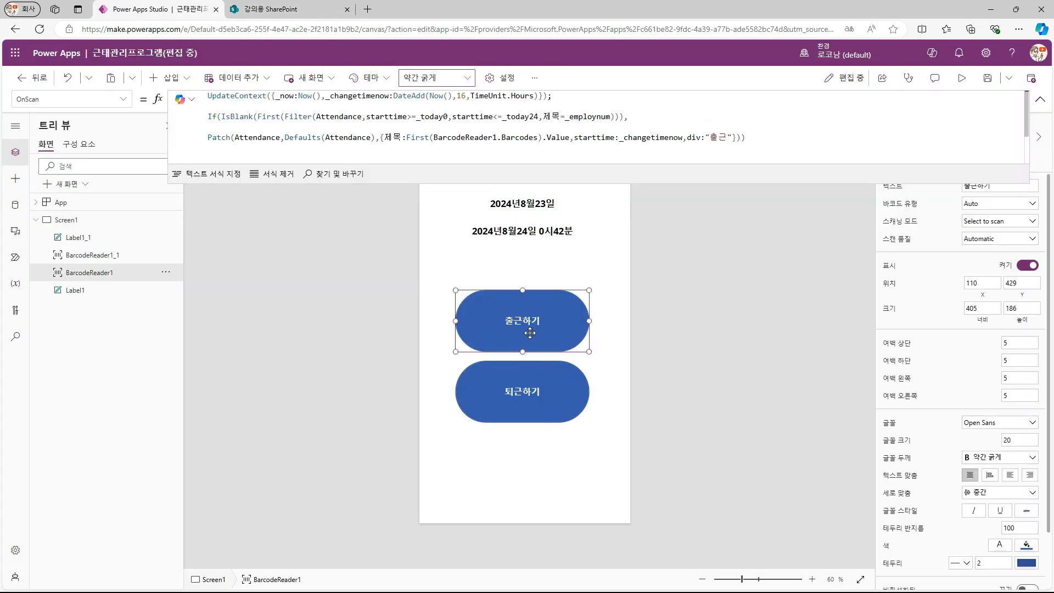
left_click(745, 139)
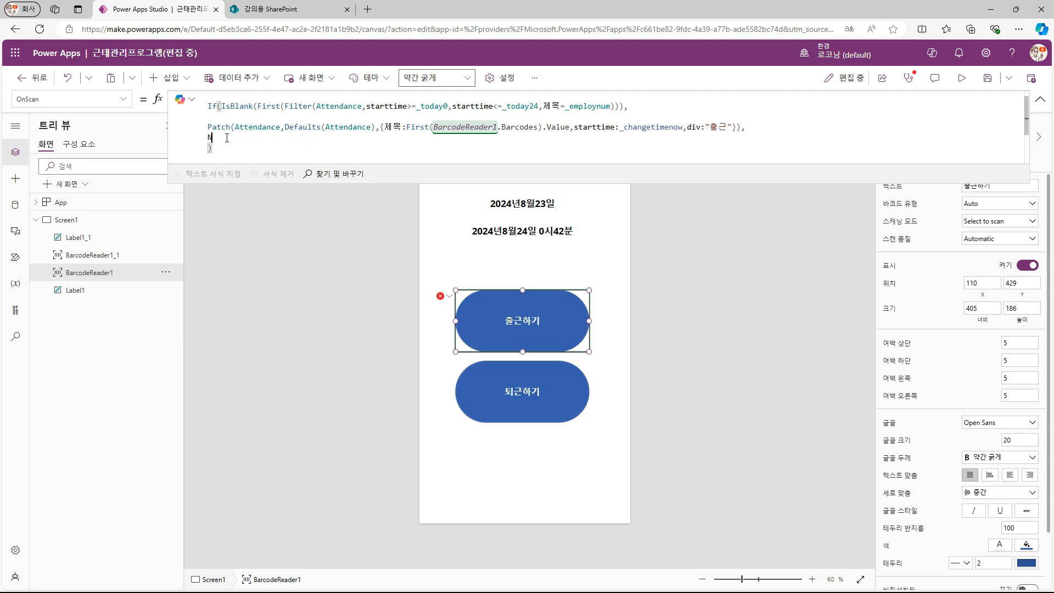
type("otify(\"이미 출석")
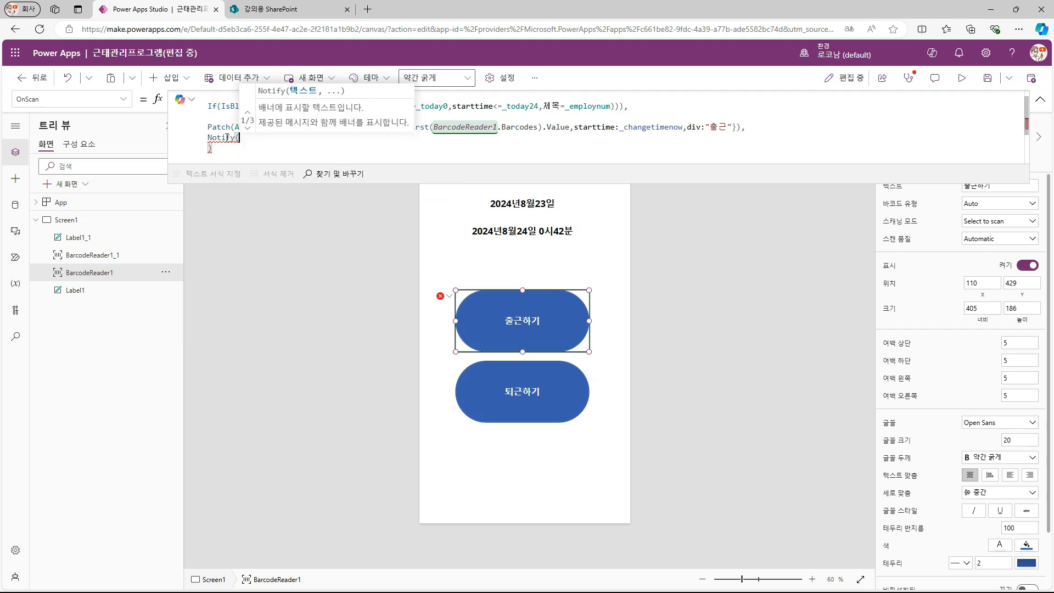
key("BackSpace")
type("근을 완룡")
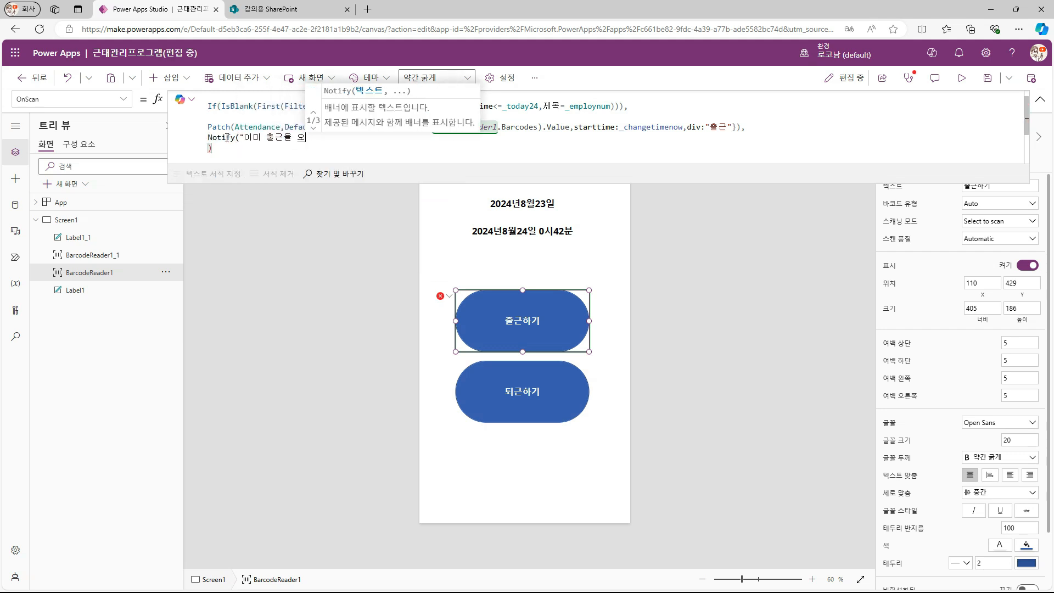
key("BackSpace")
type("하였습니다\",")
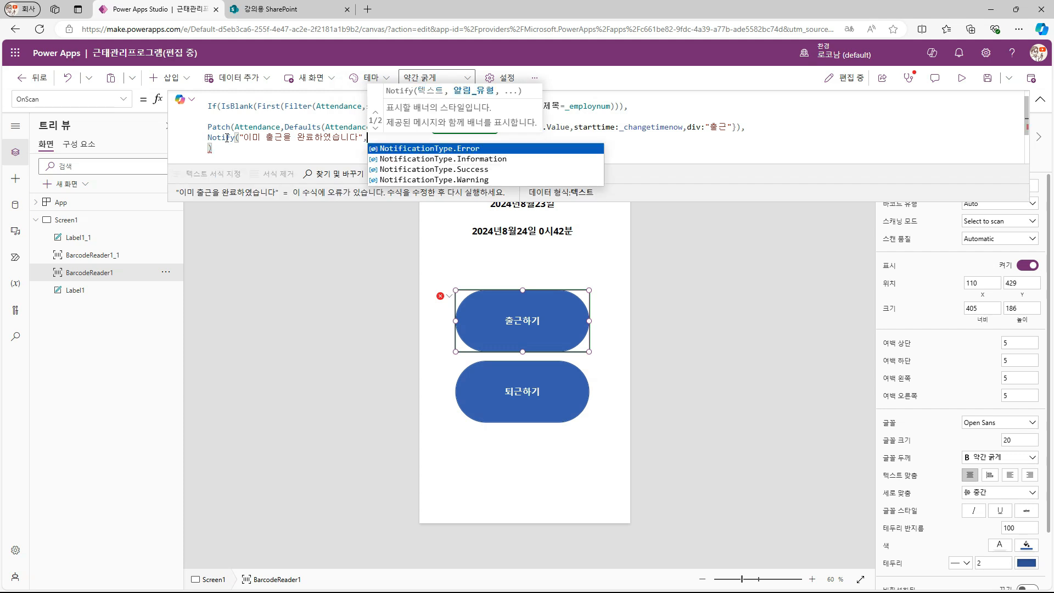
key("Down")
key("Tab")
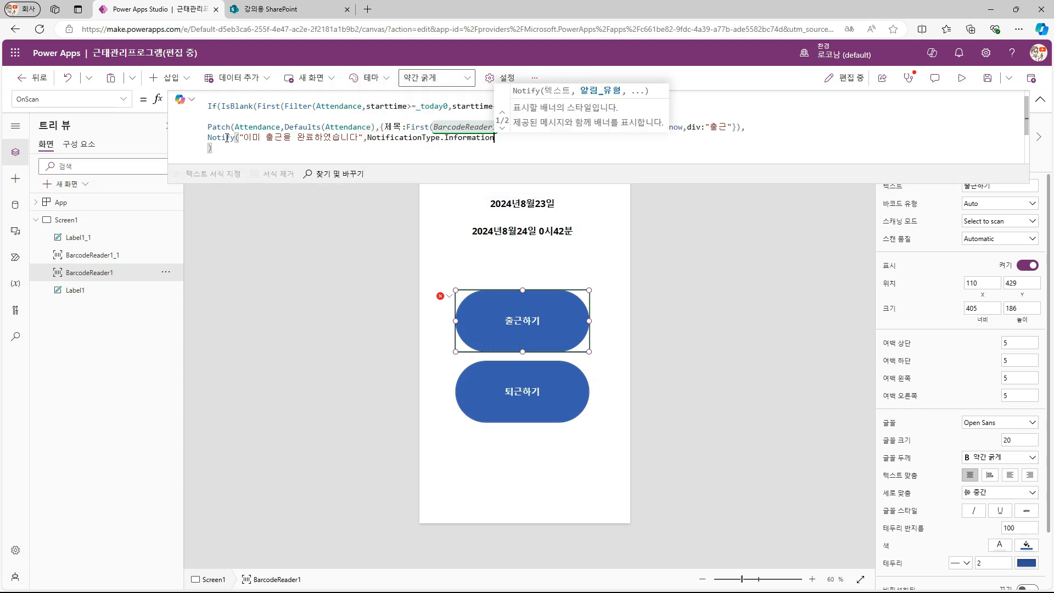
type(")")
left_click(753, 254)
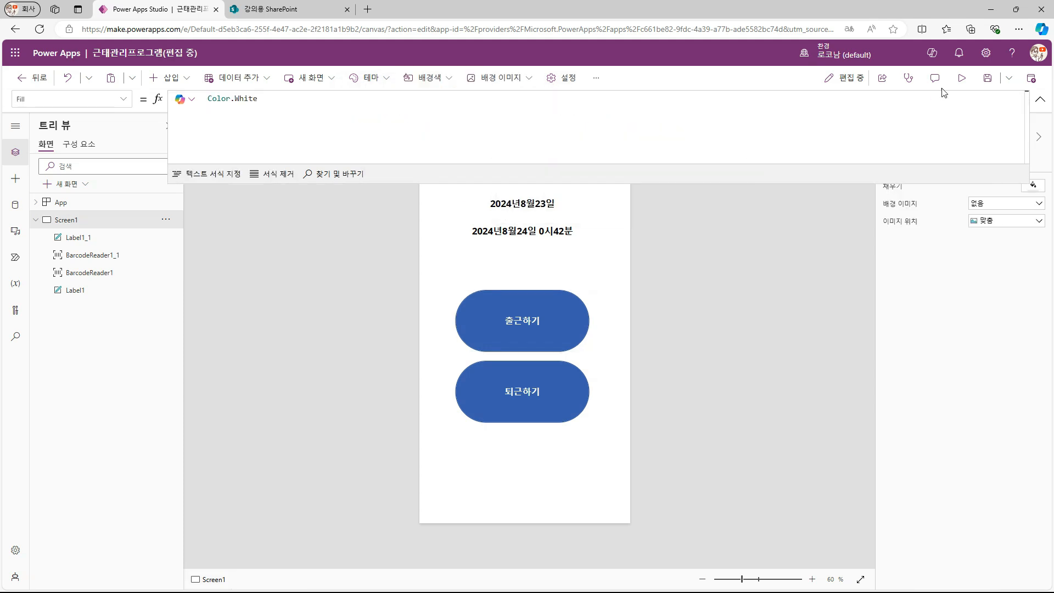
left_click(520, 331, "alt")
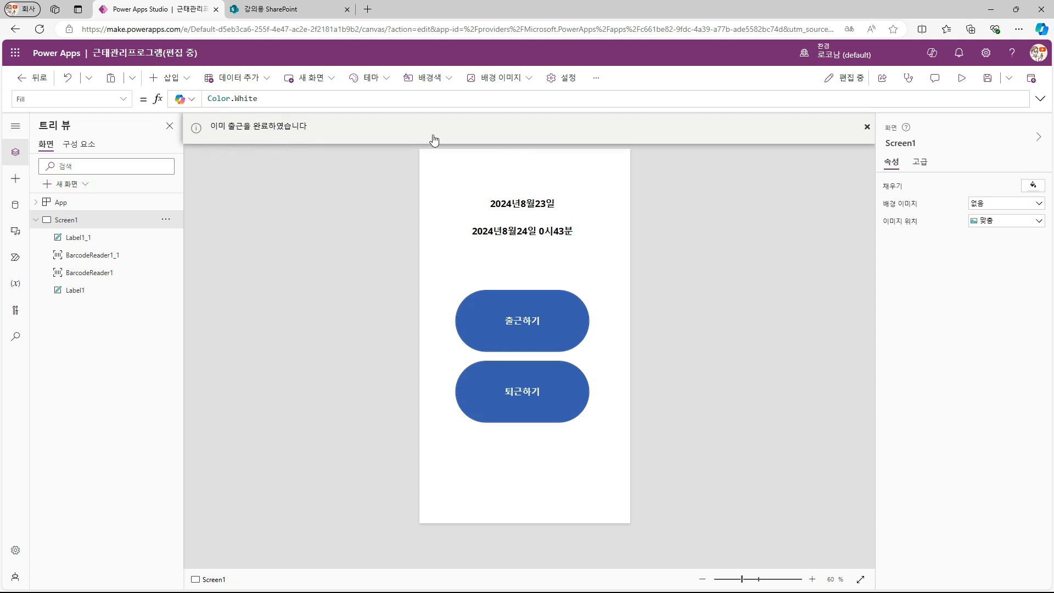
Step: End the Patch call in the 출근하기 reader's If with a semicolon and start a Notify call on the line below
left_click(542, 304)
left_click(750, 128)
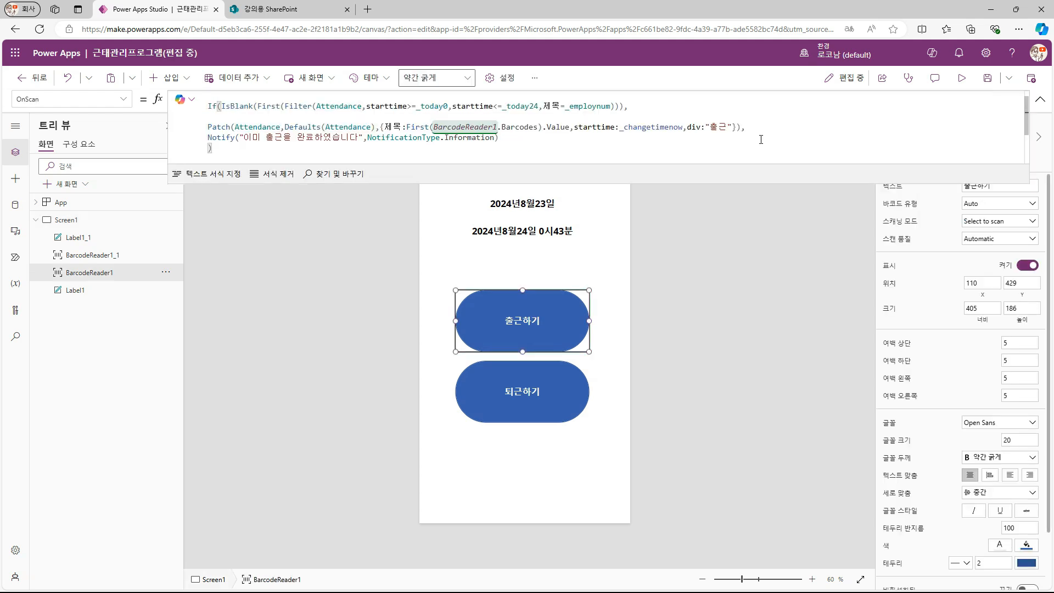
key("Left")
type(";")
key("Return")
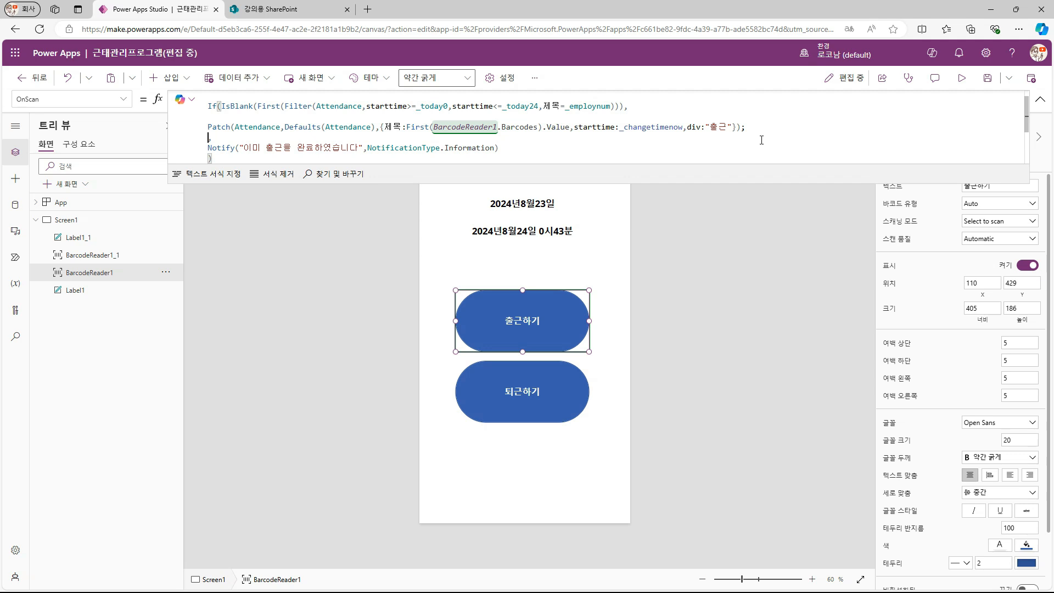
type("ㅜ")
key("BackSpace")
type("no")
key("Down")
key("Down")
key("Down")
key("Down")
key("Down")
key("Down")
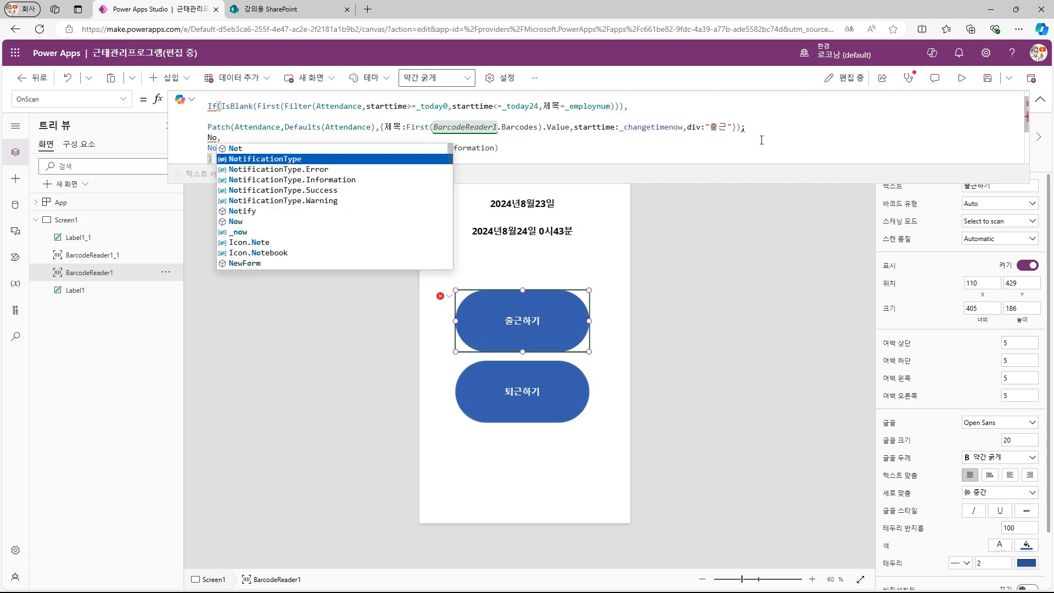
key("Tab")
Step: Complete the Notify call after Patch with the text "출근을 완료 하였습니다" and NotificationType.Success
type("(\"출근을 완료")
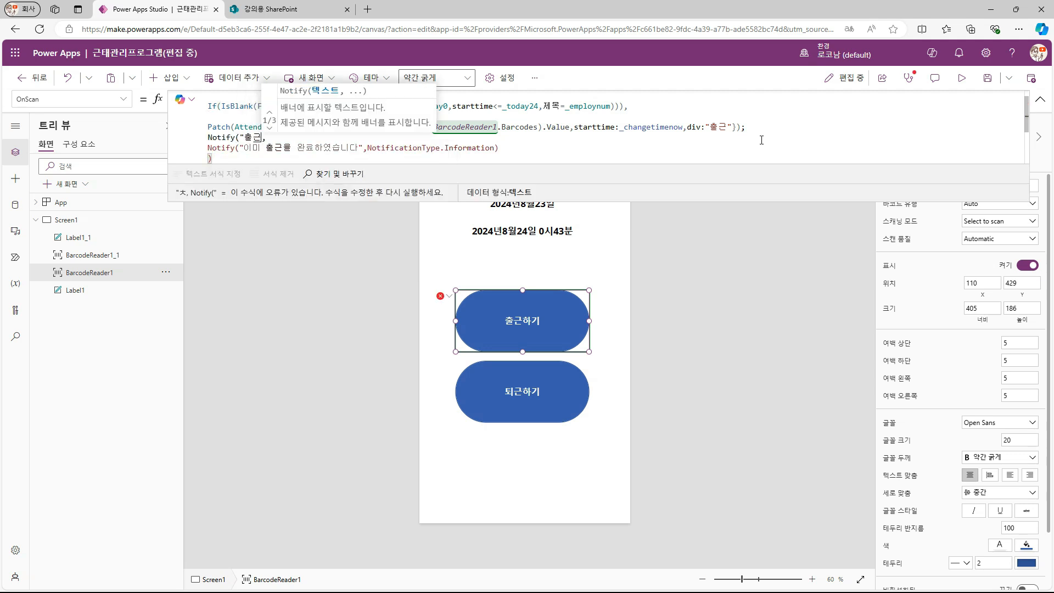
type(" 하였습니다\"")
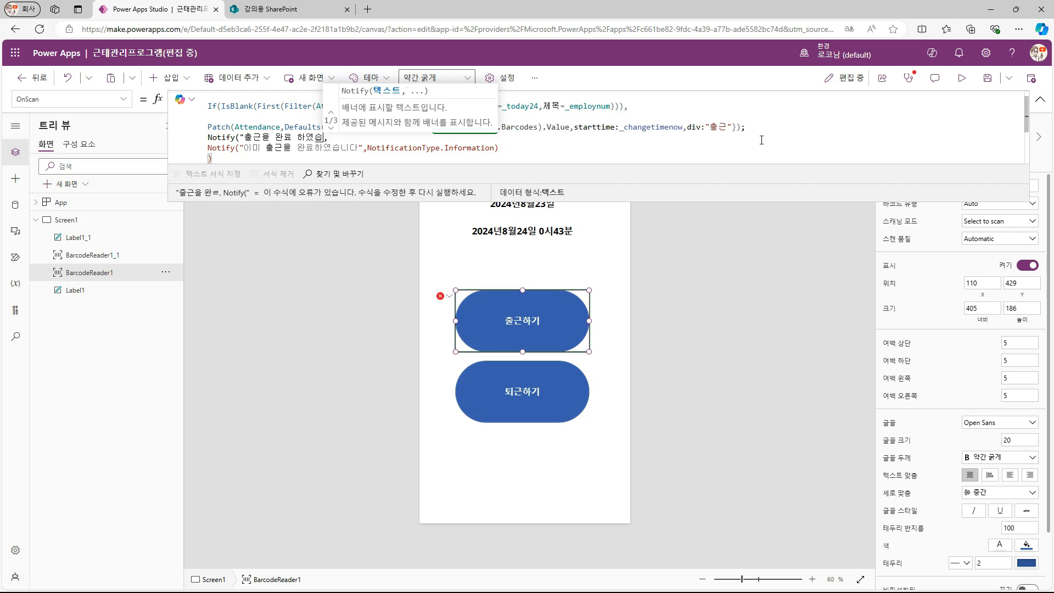
type(",NotificationType.Success")
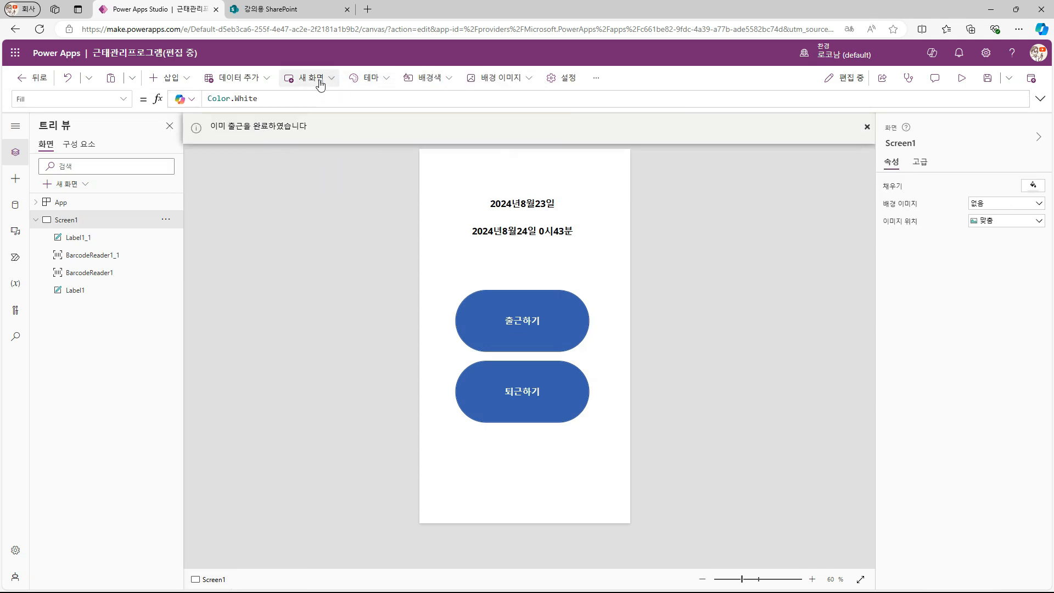
Step: Delete the 2024-08-24 item from the SharePoint Attendance list and return to Power Apps
left_click(305, 10)
left_click(186, 243)
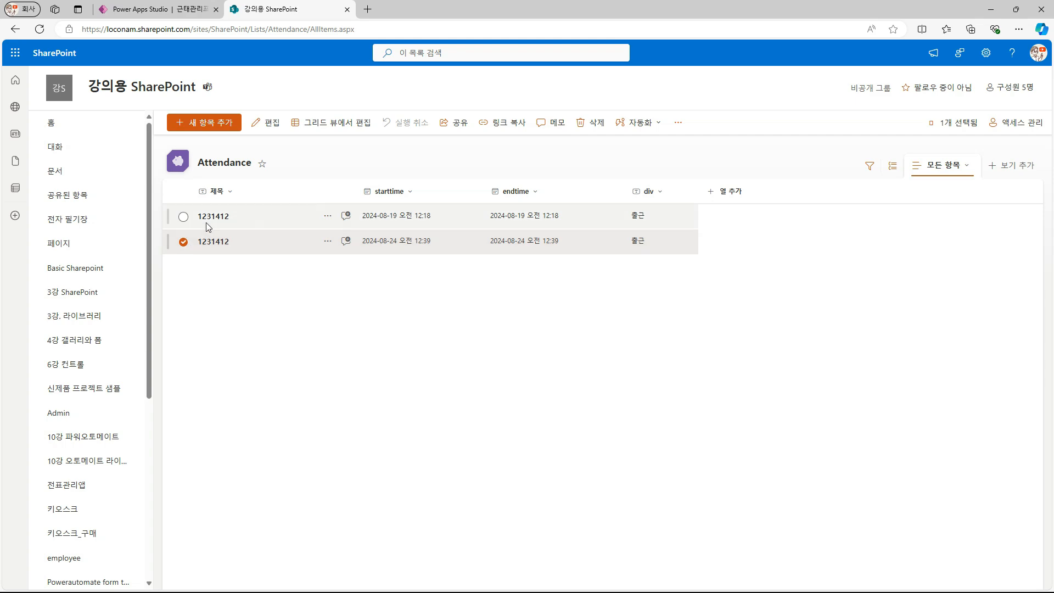
left_click(478, 123)
key("ctrl+Tab")
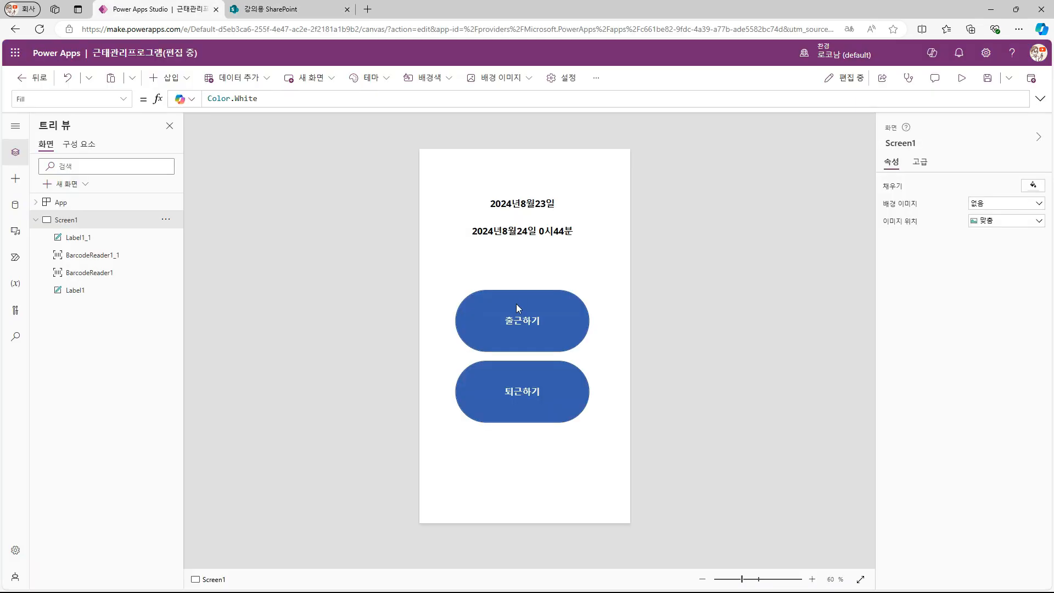
Step: Test a clock-in with the 출근하기 reader, check the new record in the SharePoint Attendance list and return to Power Apps
left_click(545, 325, "alt")
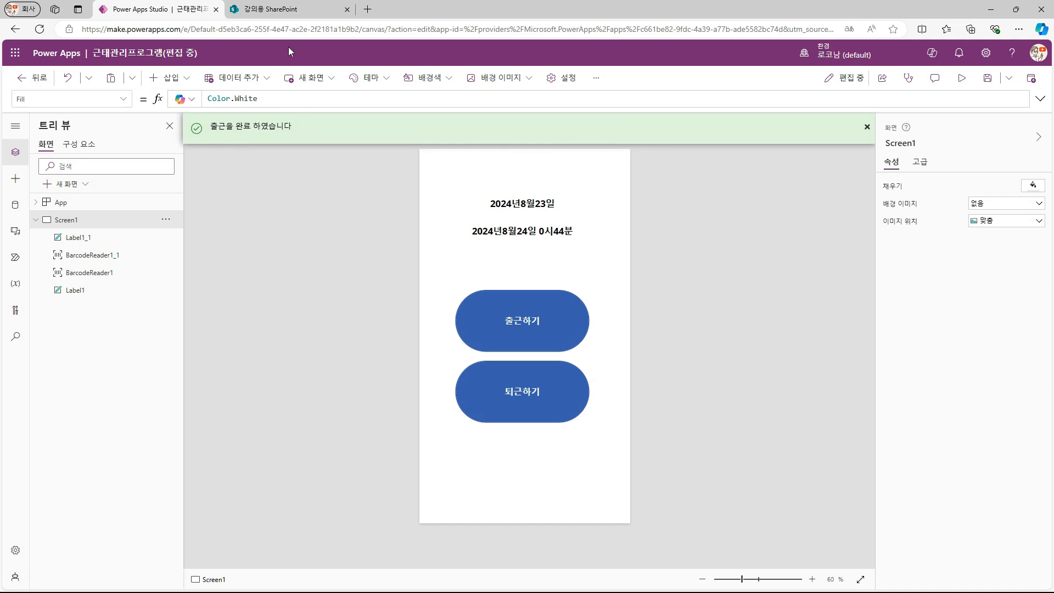
left_click(272, 10)
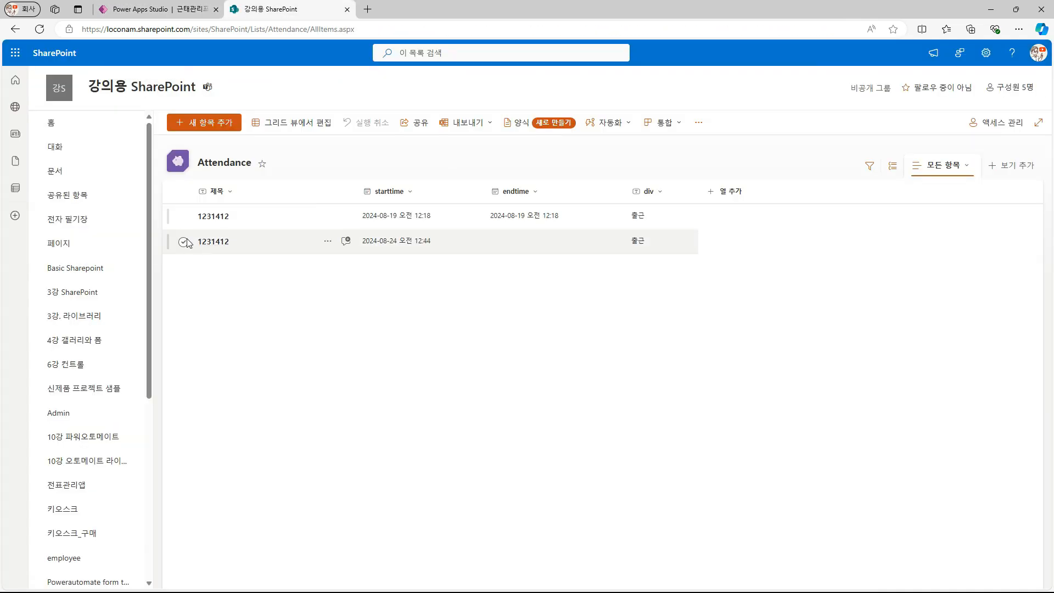
left_click(135, 8)
Step: Start a Notify call on a new line after the Patch statement in the 퇴근하기 reader's OnScan formula
left_click(511, 379)
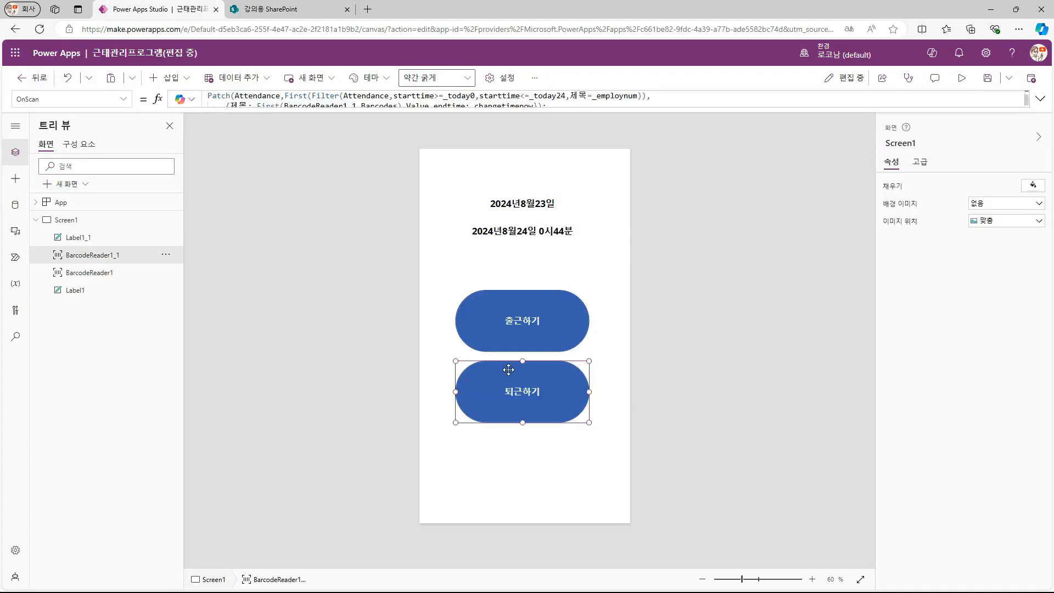
left_click(321, 110)
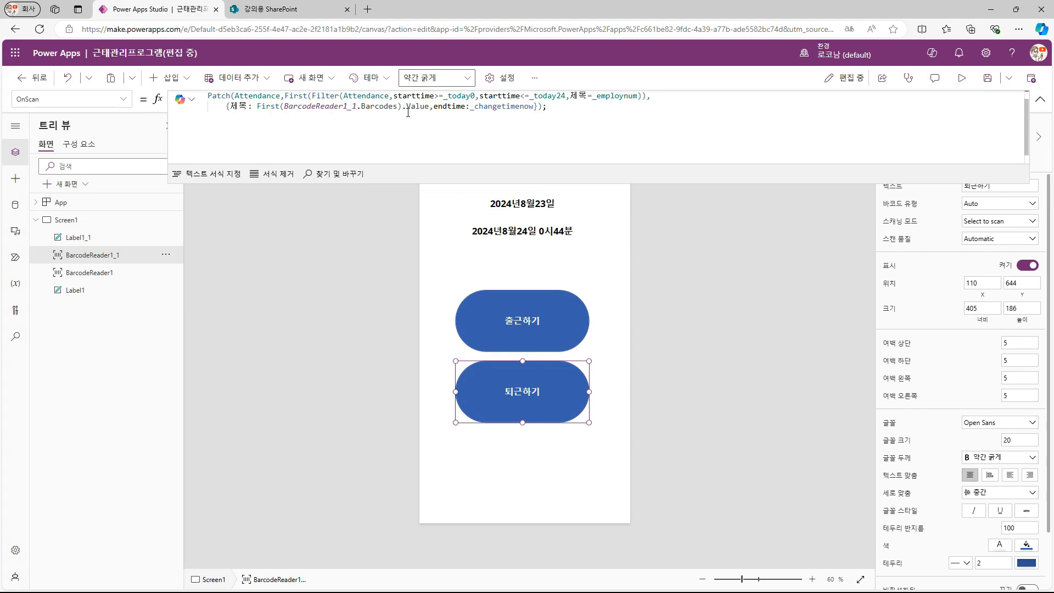
left_click(556, 108)
key("Return")
key("BackSpace")
key("BackSpace")
key("BackSpace")
key("BackSpace")
key("BackSpace")
type("Notify")
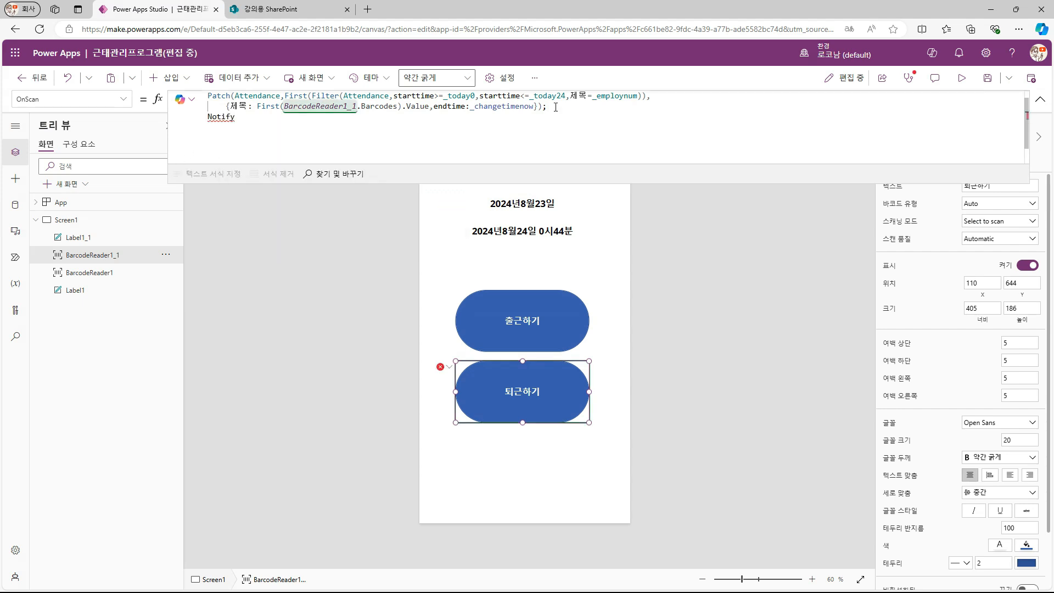
Step: Complete the 퇴근하기 reader's Notify call with the text "퇴근을 완료하였습니다" and NotificationType.Success
type("(\"퇴근을 완")
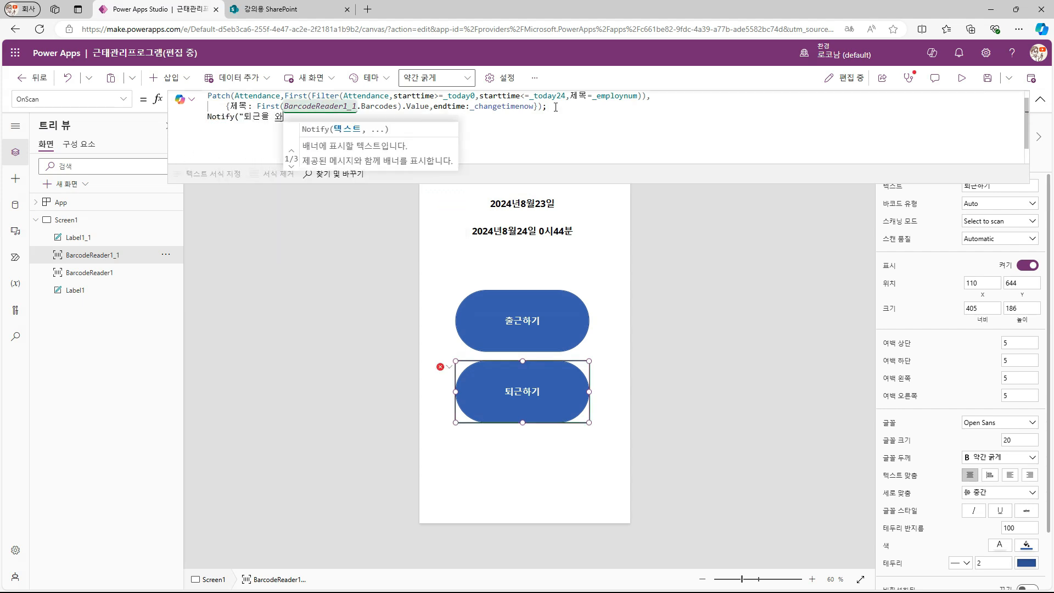
type("료하여였습니다\",")
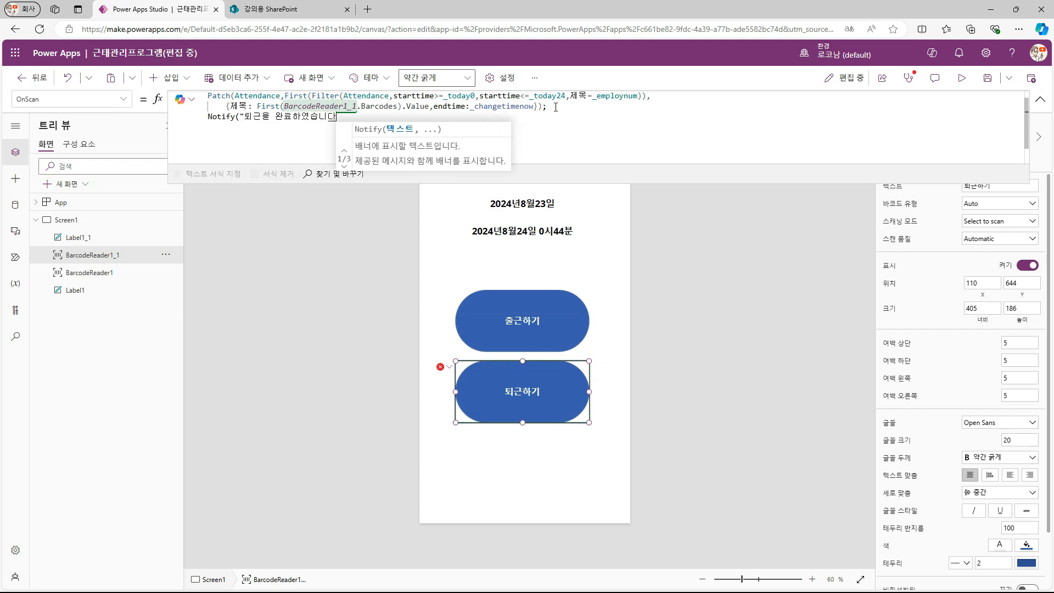
key("Down")
key("Down")
key("Tab")
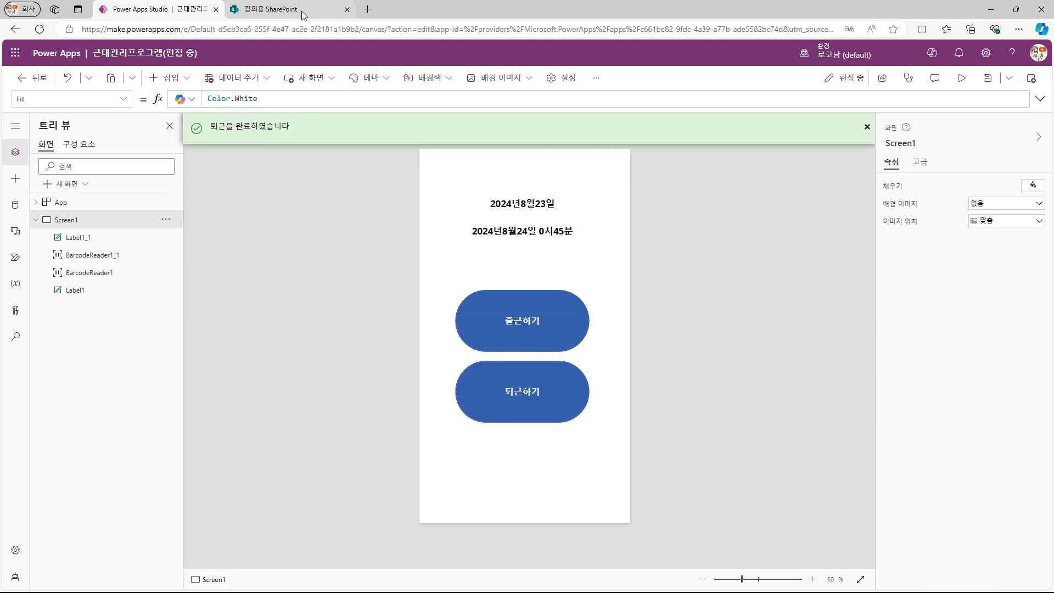
Step: Check the clock-out record in the SharePoint Attendance list and return to Power Apps
left_click(301, 10)
key("ctrl+shift+Tab")
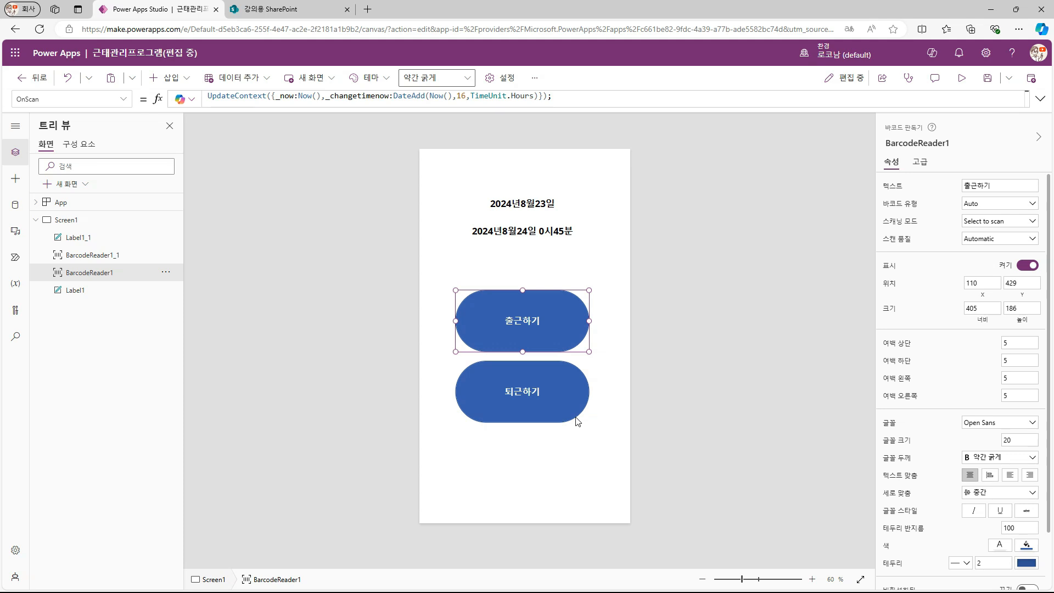
left_click(523, 388)
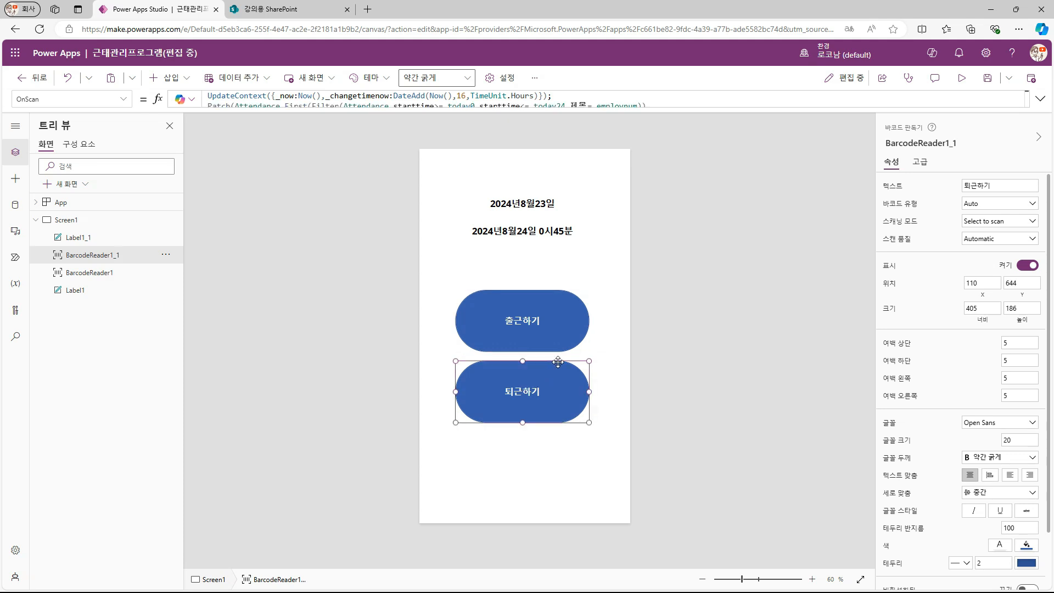
left_click(551, 324)
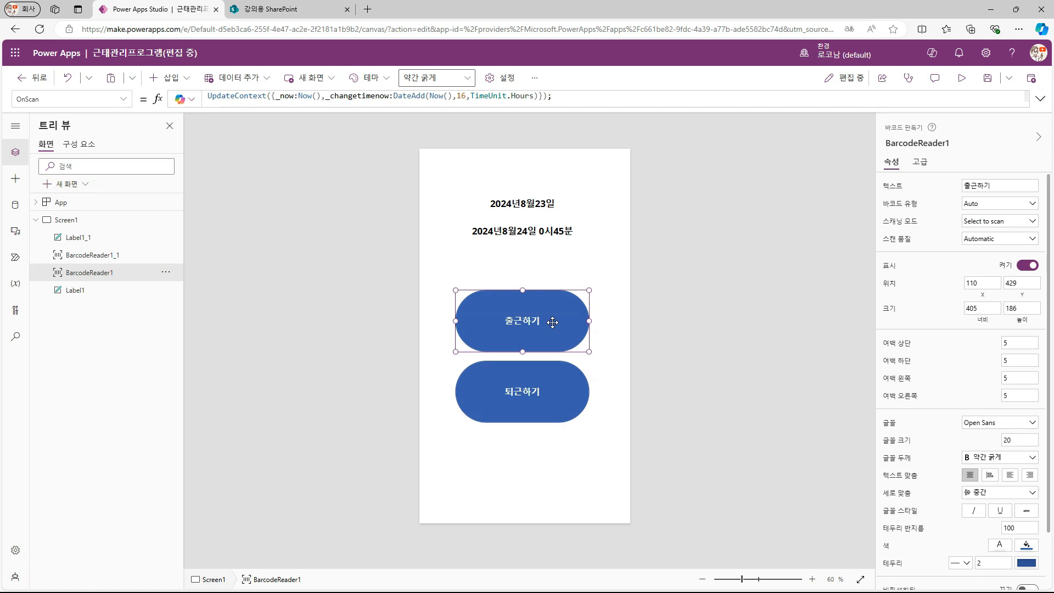
left_click(552, 384)
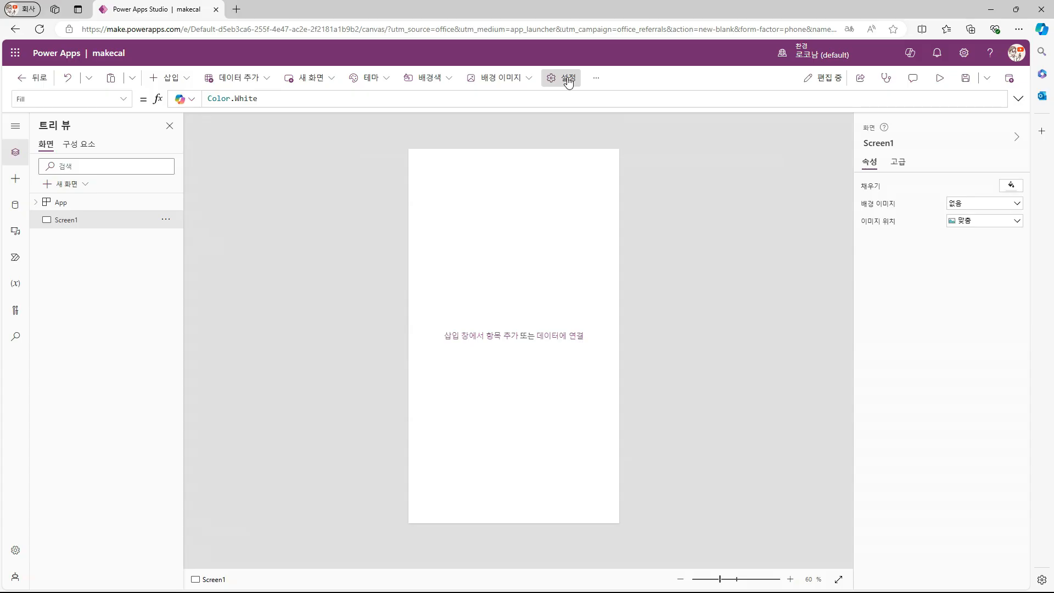
Step: Turn on 현대식 컨트롤 및 테마 in the makecal app's update settings and close the settings
left_click(562, 78)
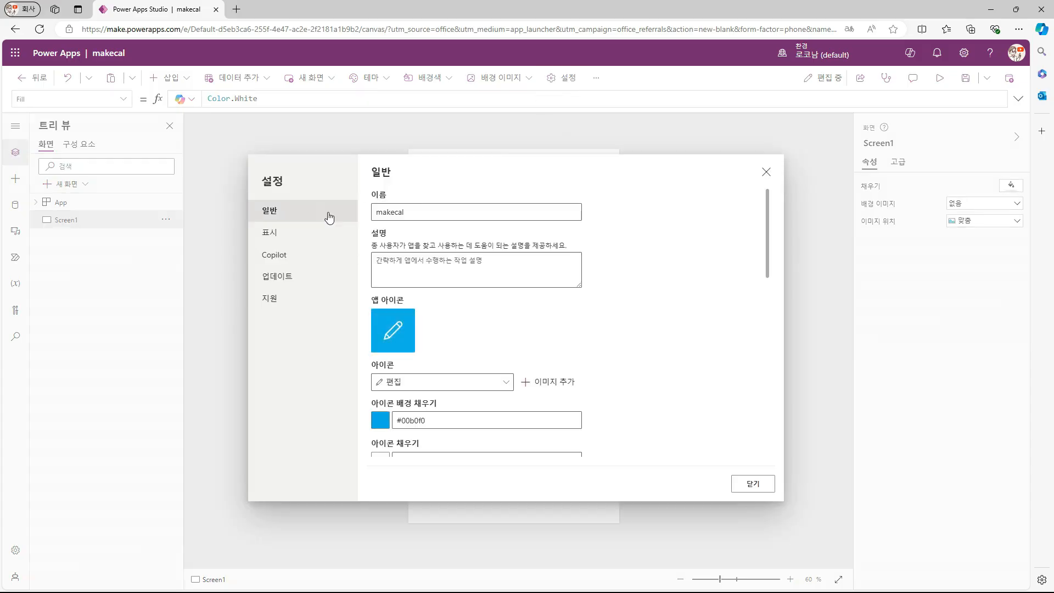
left_click(283, 283)
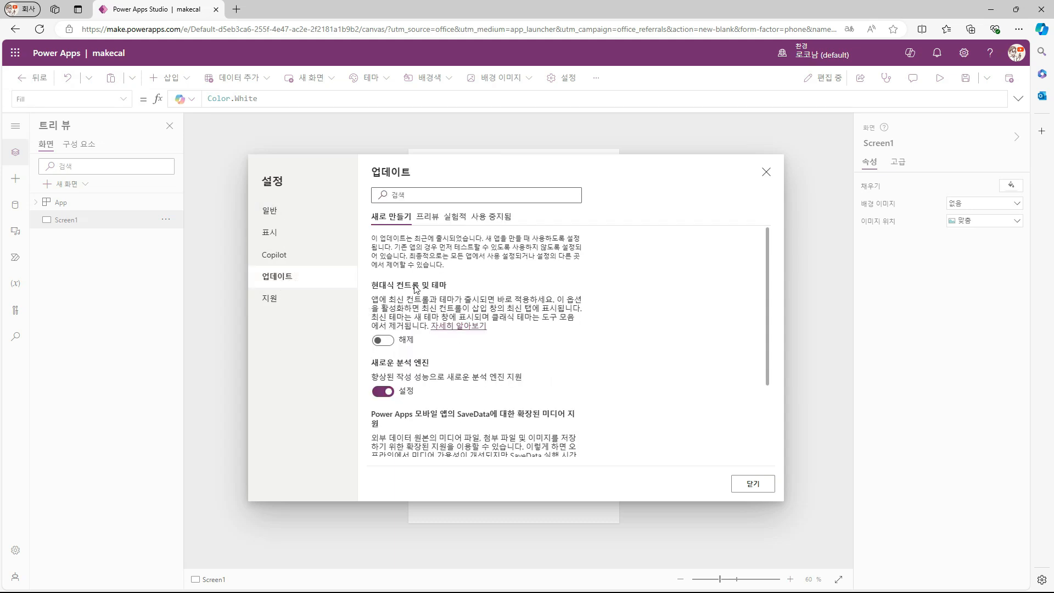
left_click(391, 343)
left_click(753, 483)
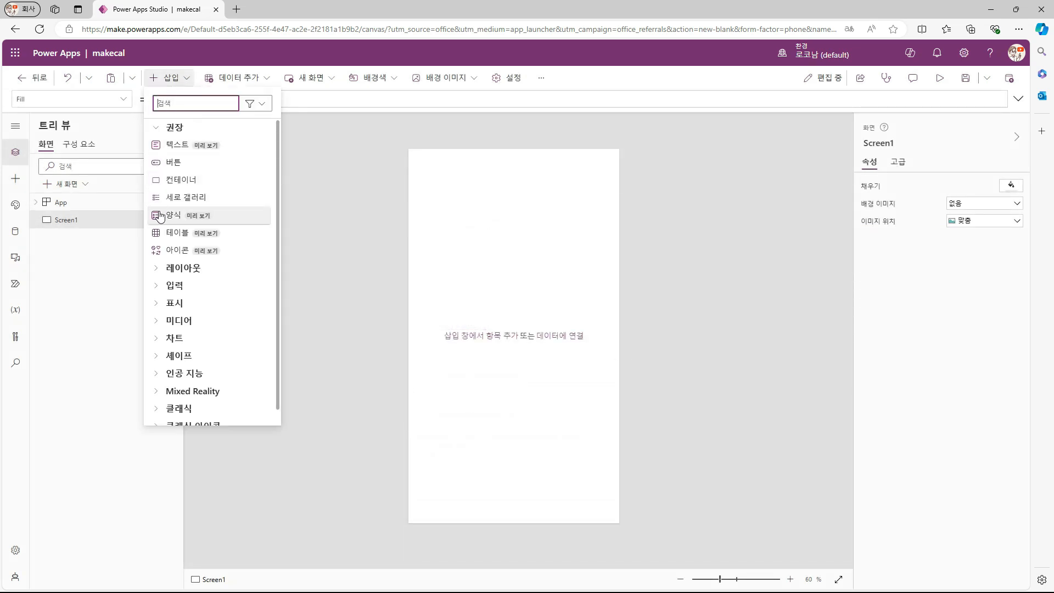
scroll(203, 296, "down", 1)
scroll(206, 247, "up", 1)
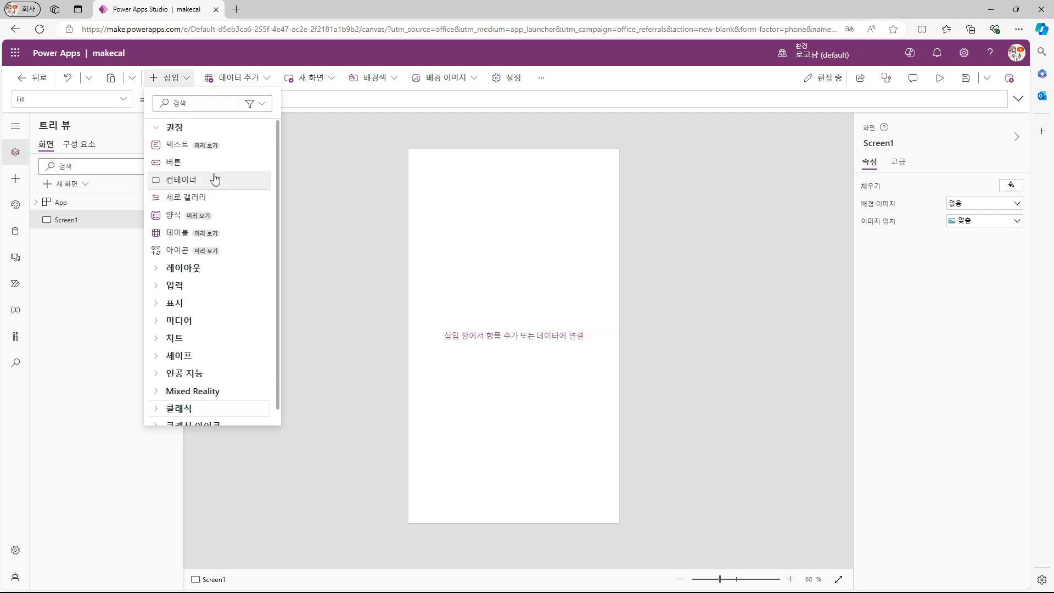
scroll(195, 305, "down", 1)
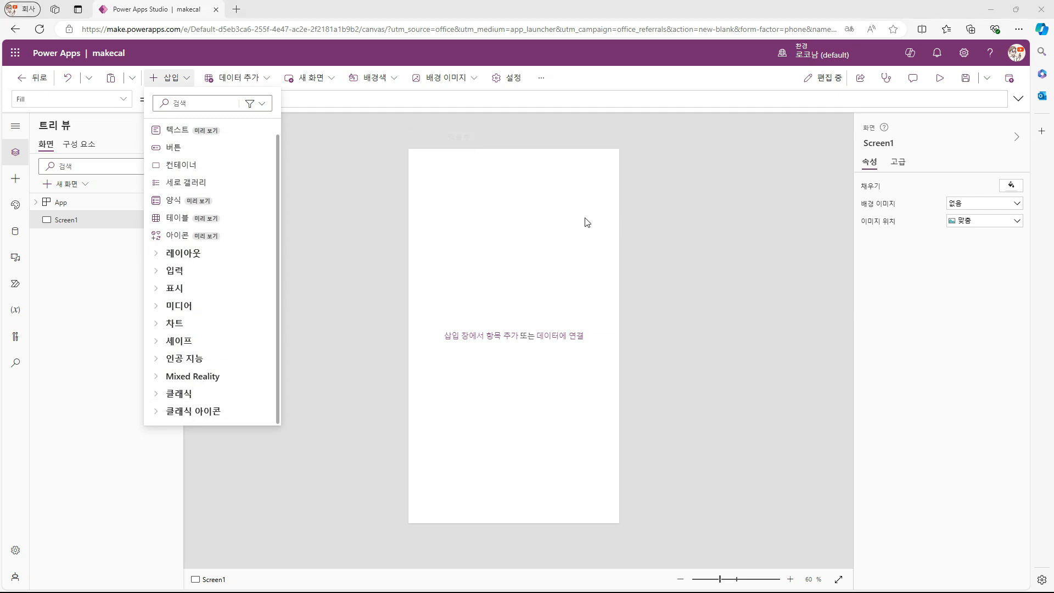
left_click(377, 203)
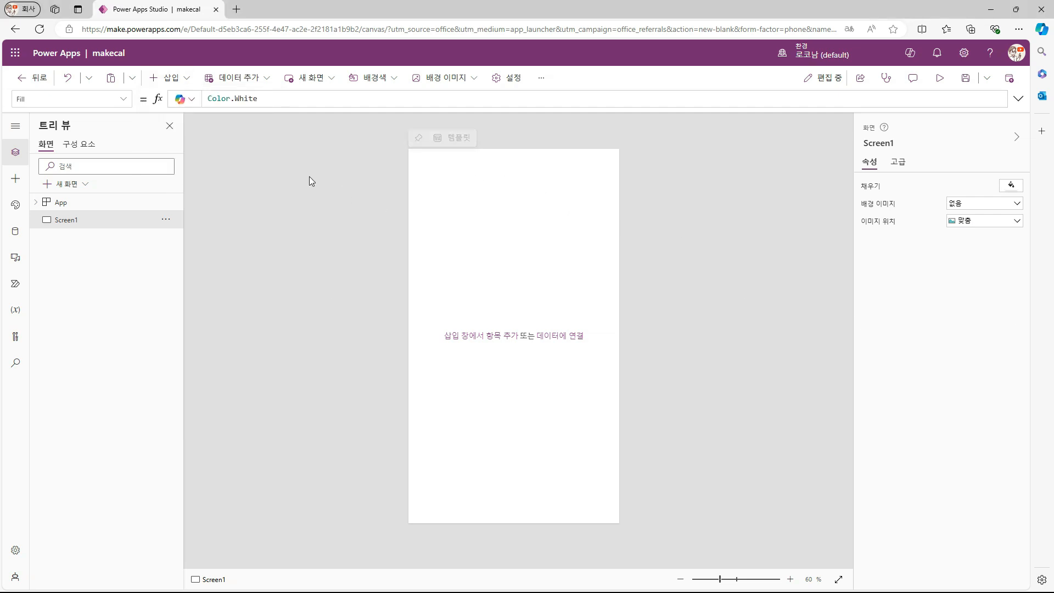
Step: Insert a classic blank vertical gallery (빈 세로 갤러리) on Screen1 and set its Items to Sequence(42)
left_click(166, 77)
scroll(176, 278, "down", 1)
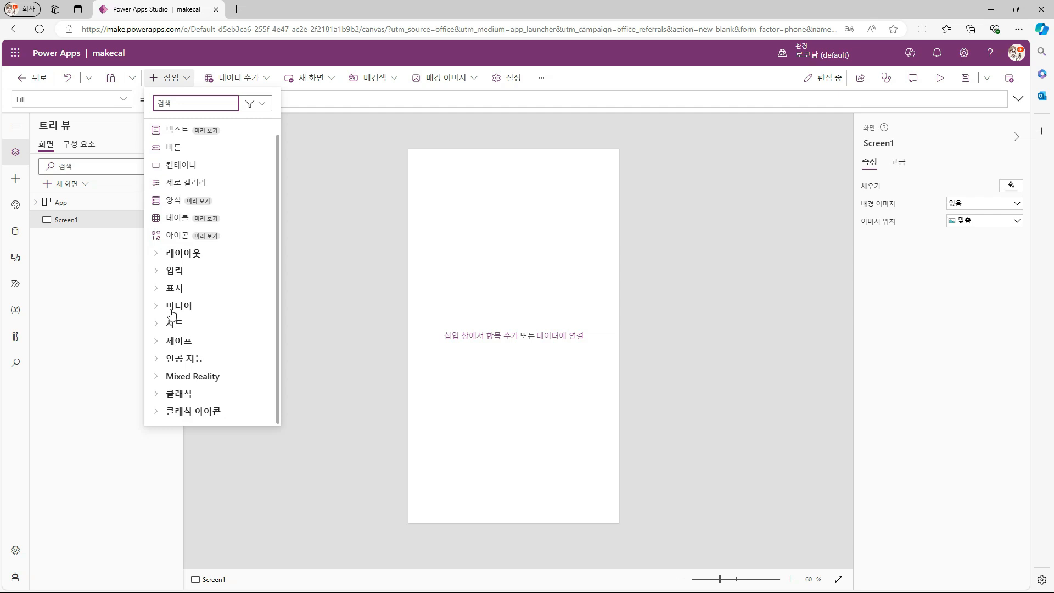
left_click(158, 397)
scroll(206, 352, "down", 1)
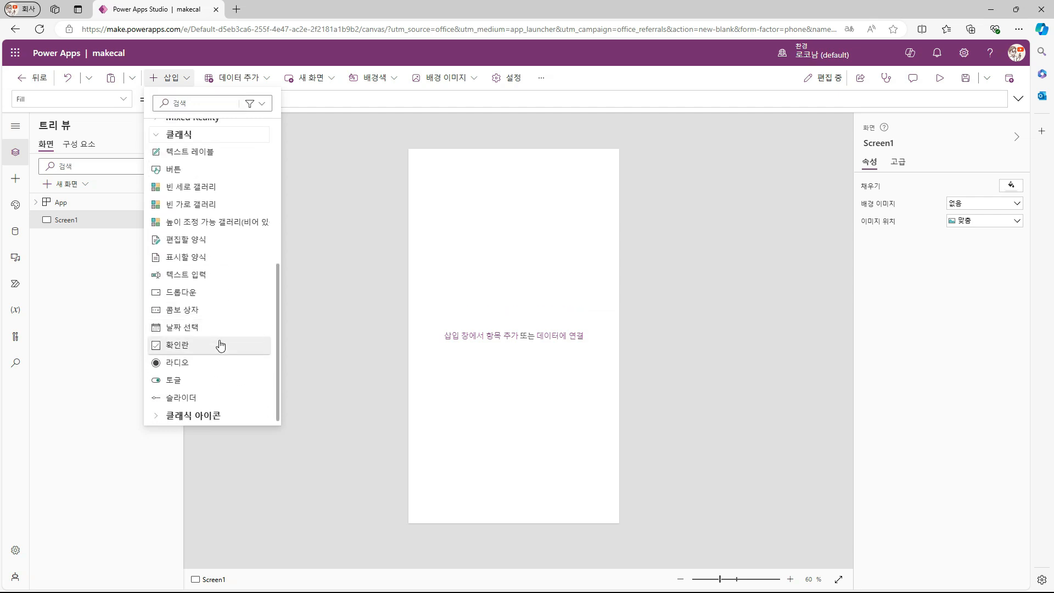
left_click(193, 184)
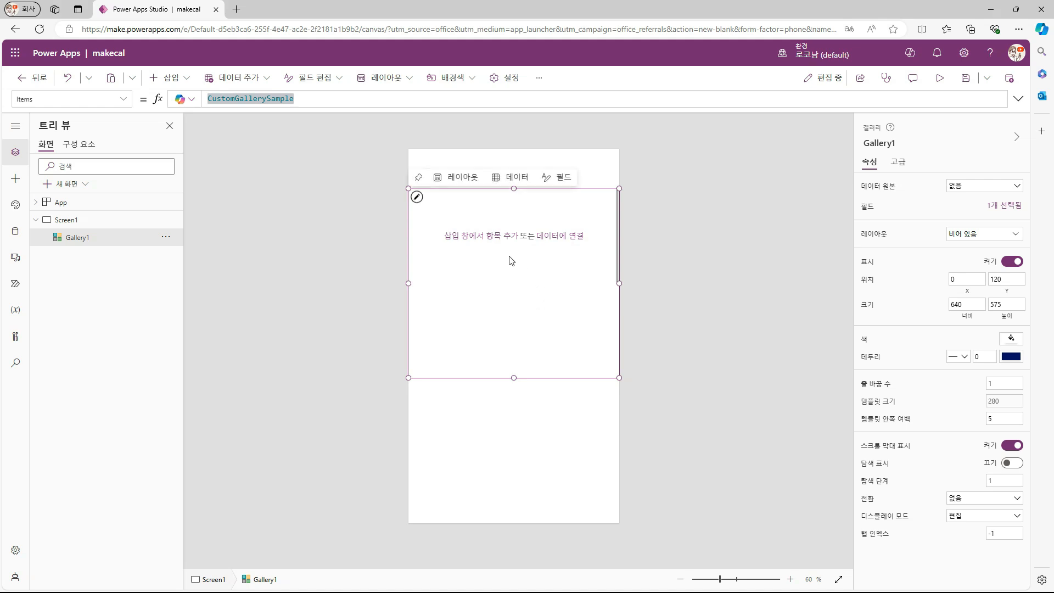
left_click_drag(306, 103, 156, 101)
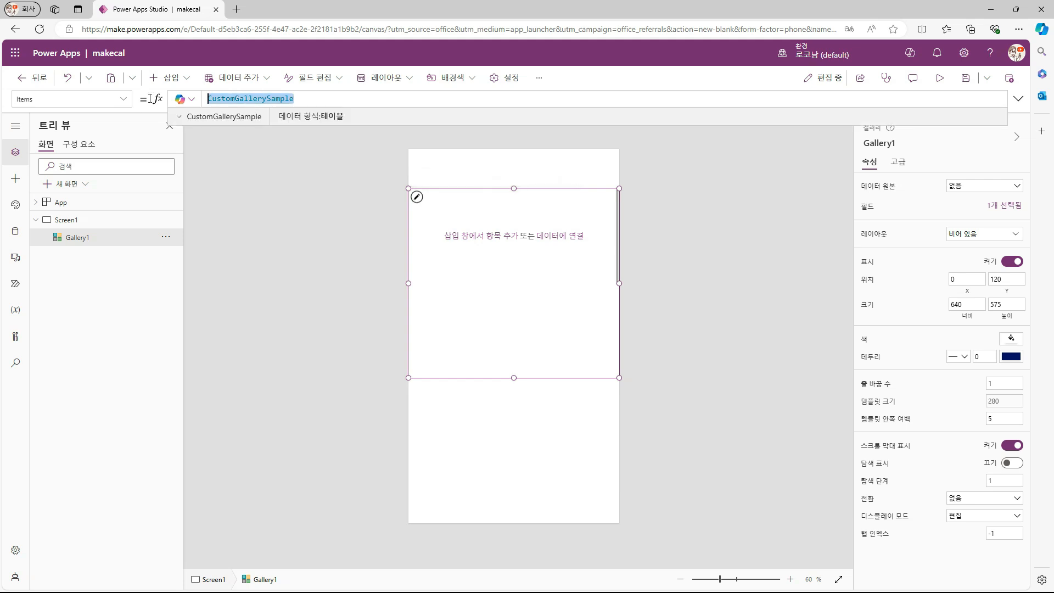
left_click(537, 310)
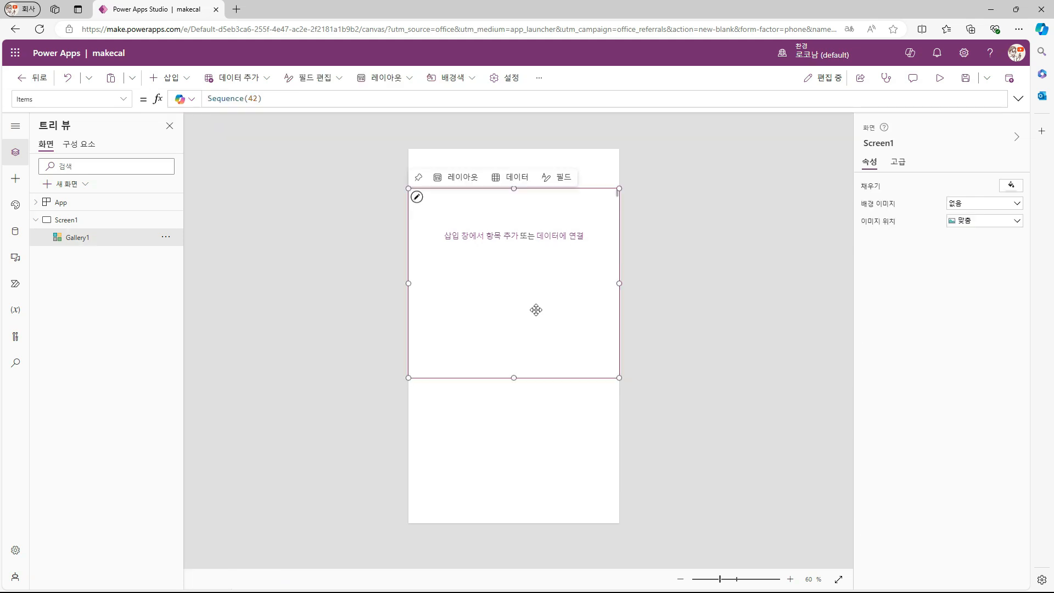
Step: Size the gallery to 490 by 480 at X 72, Y 183, with template size 70, template padding 0 and wrap count 7
left_click_drag(520, 307, 518, 323)
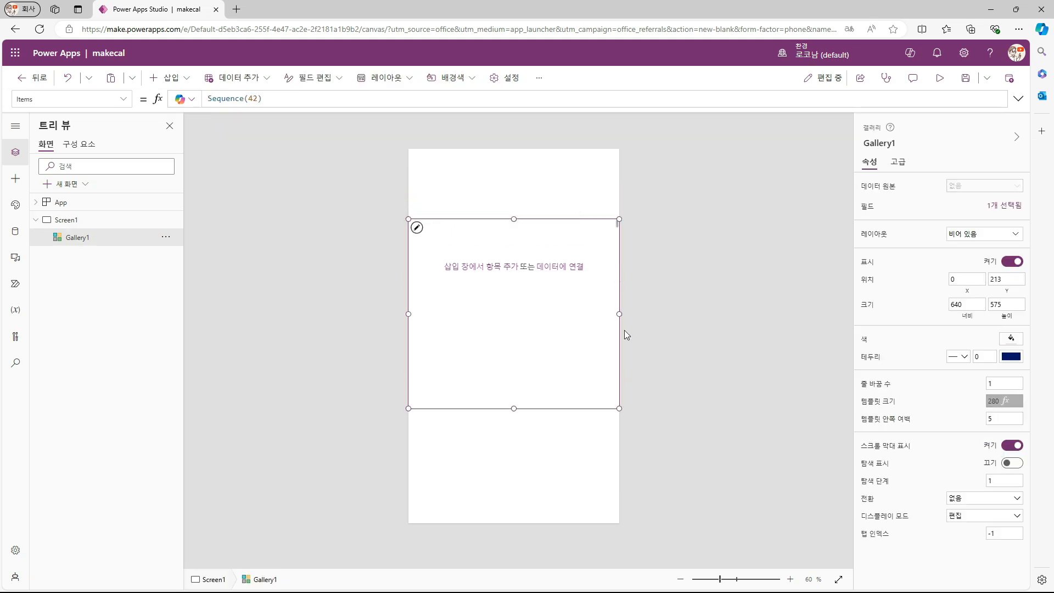
left_click_drag(621, 315, 605, 314)
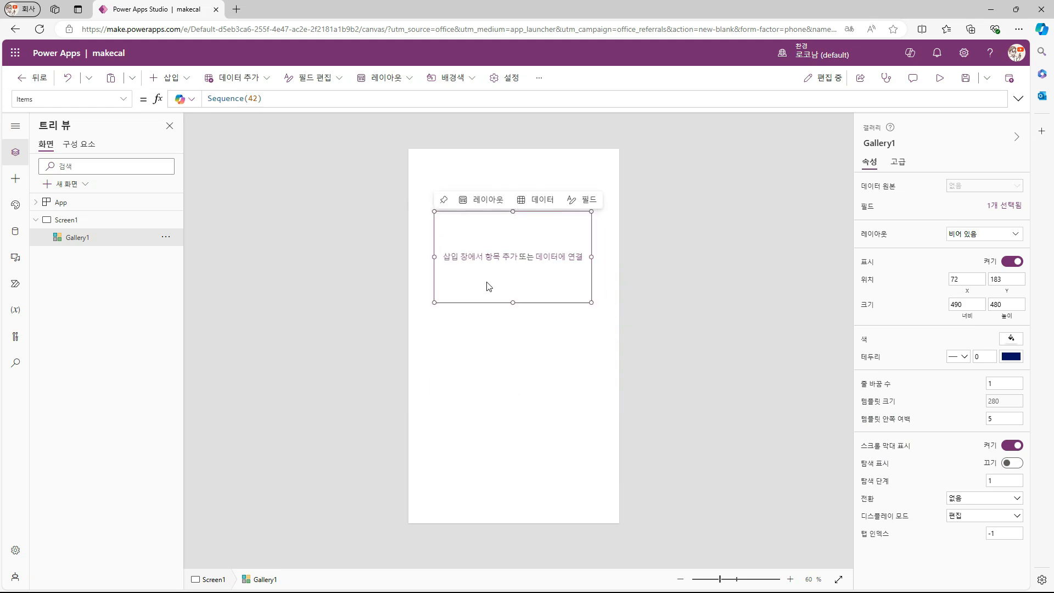
type("70")
key("Tab")
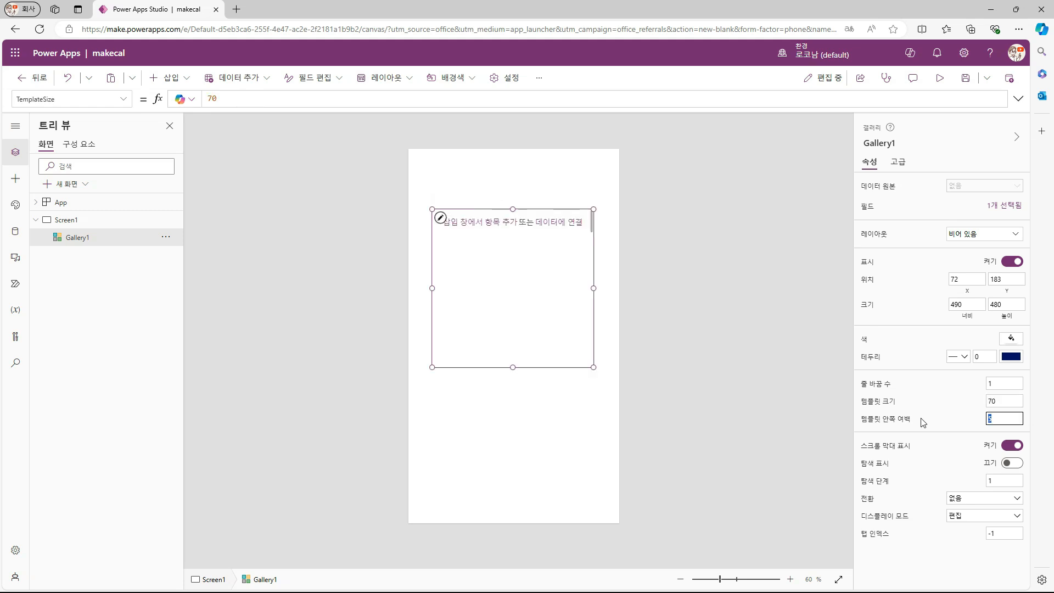
left_click(1020, 381)
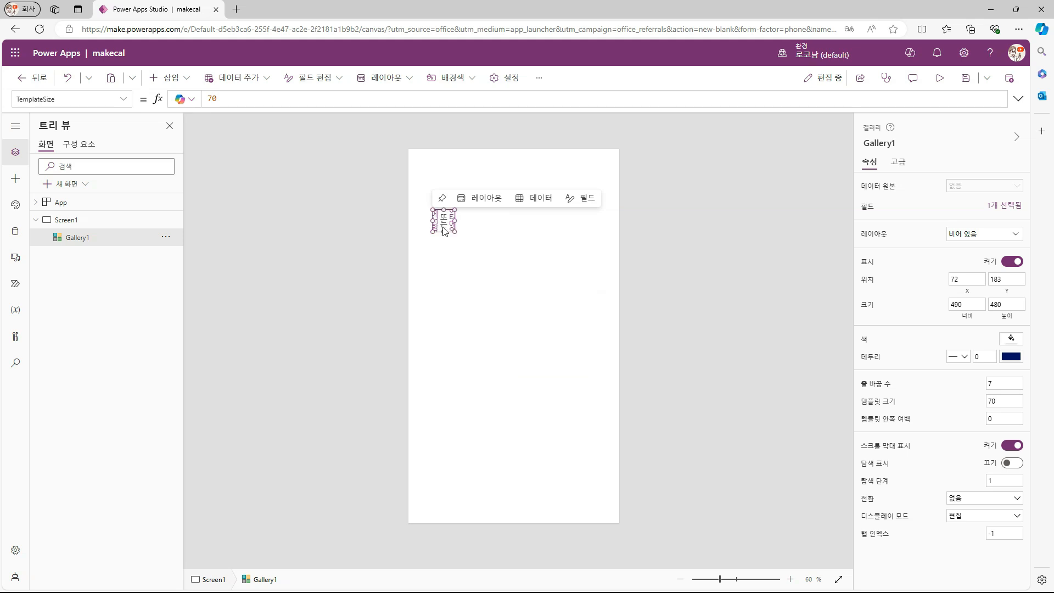
left_click(168, 78)
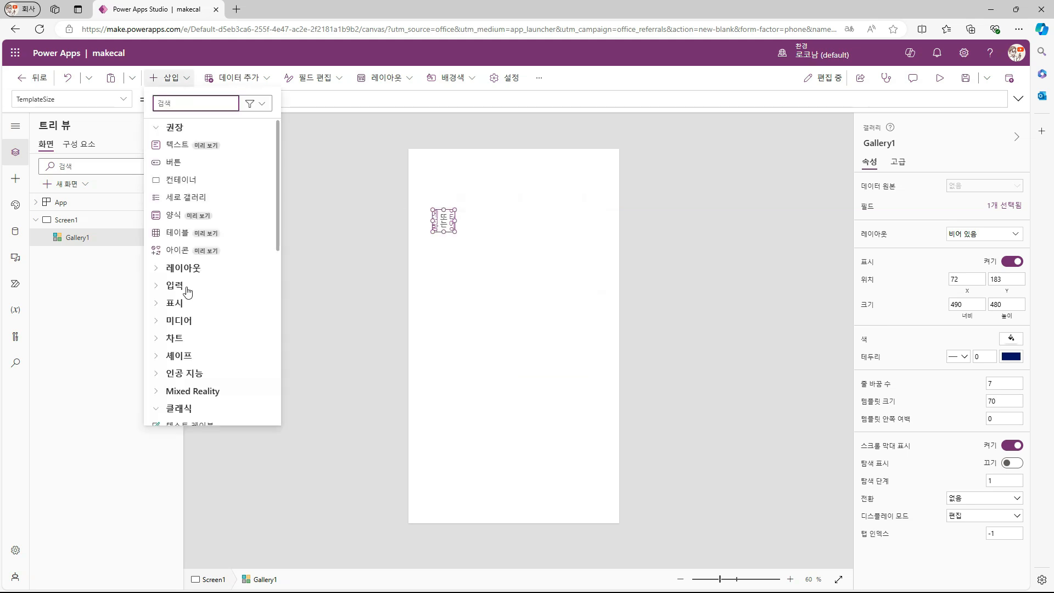
left_click(163, 168)
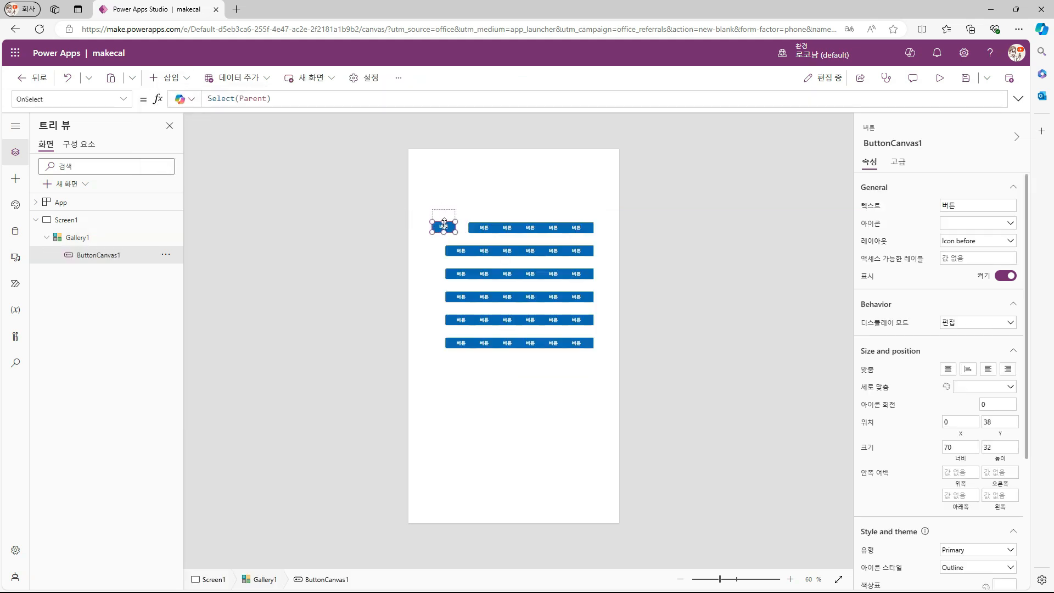
left_click(1005, 400)
left_click(922, 395)
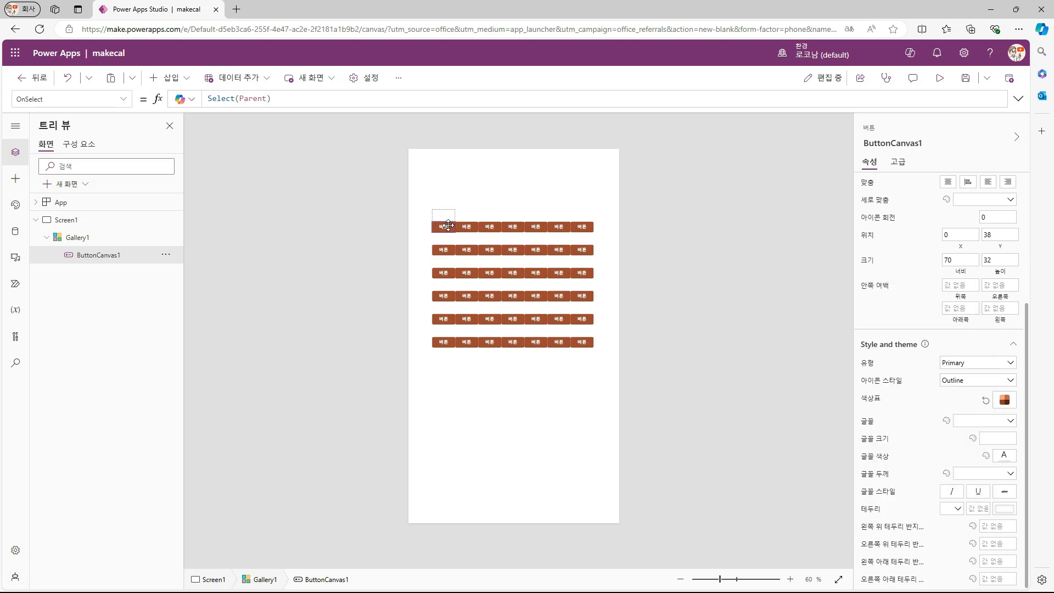
key("Delete")
Step: Insert a classic button (클래식 버튼) into the gallery and set its Text to ThisItem.Value
left_click(167, 78)
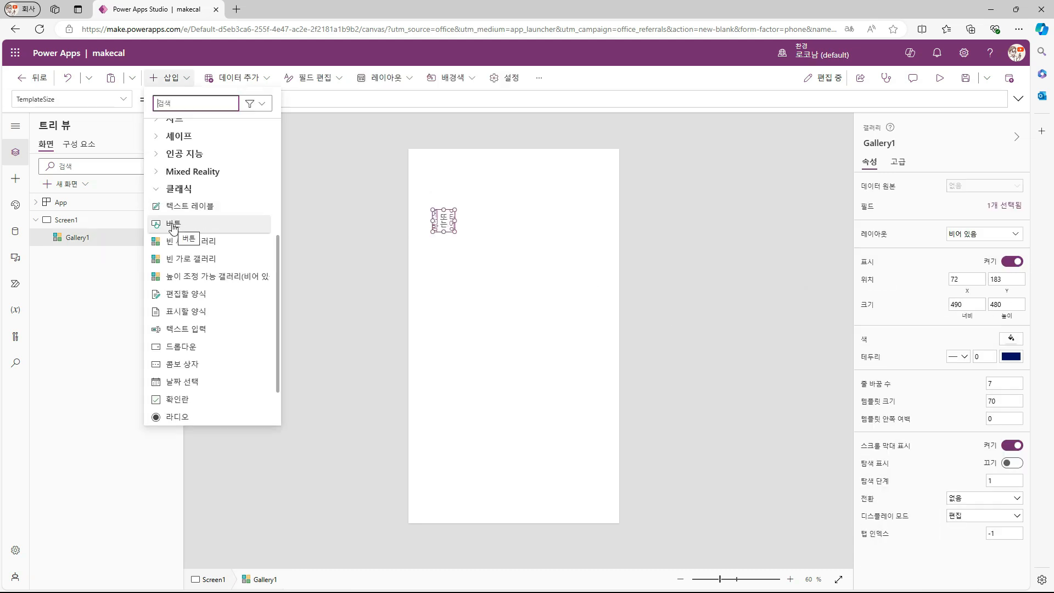
left_click(173, 224)
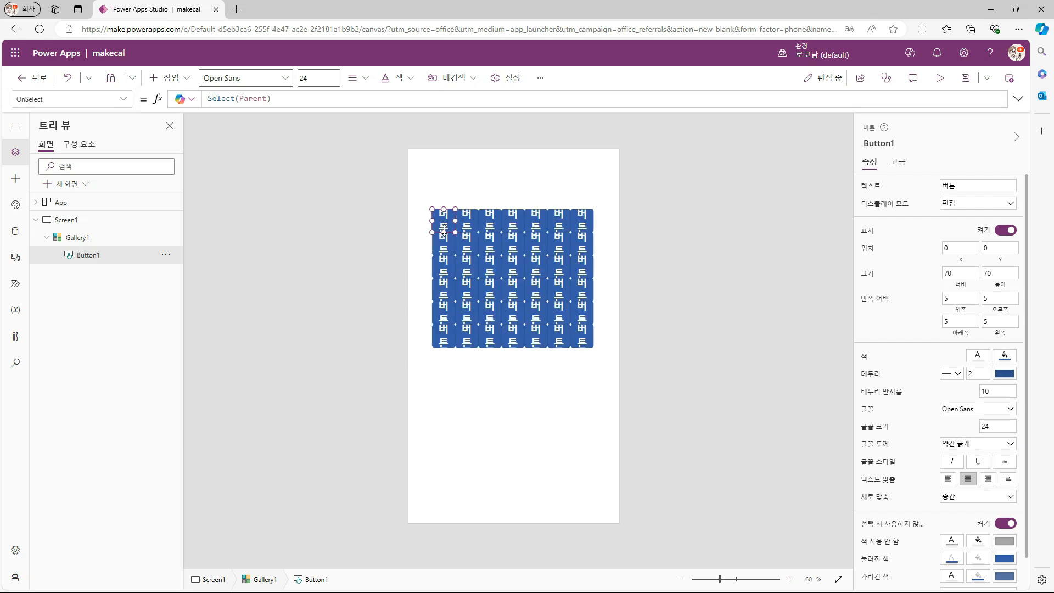
key("ctrl+a")
type("ThisItem.")
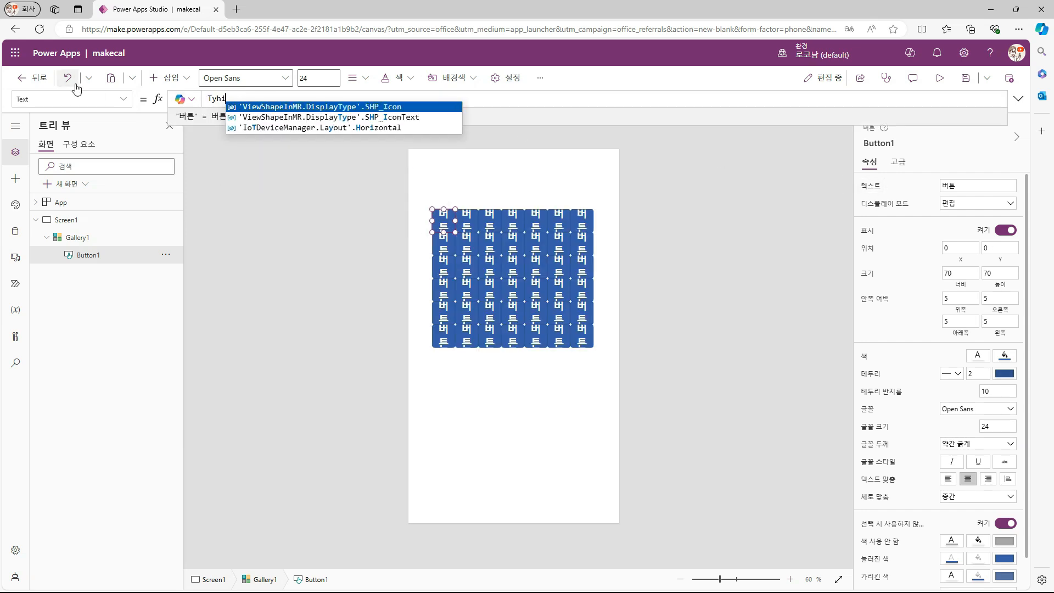
type("Value")
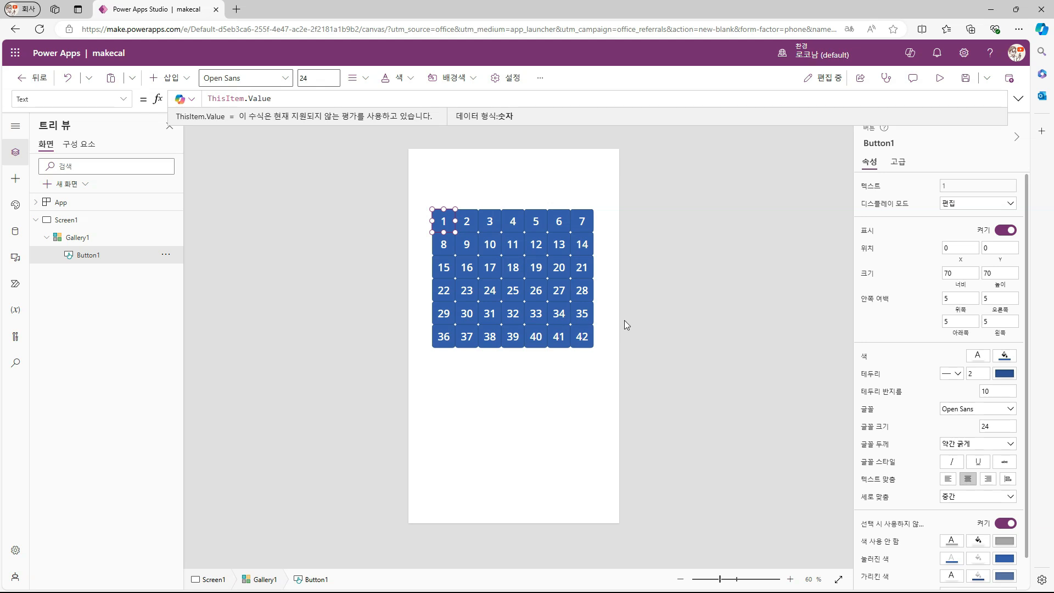
Step: Set the gallery button's border thickness and border radius to 0 and clear its border style and fill color
left_click_drag(995, 391, 954, 375)
type("00")
left_click(953, 374)
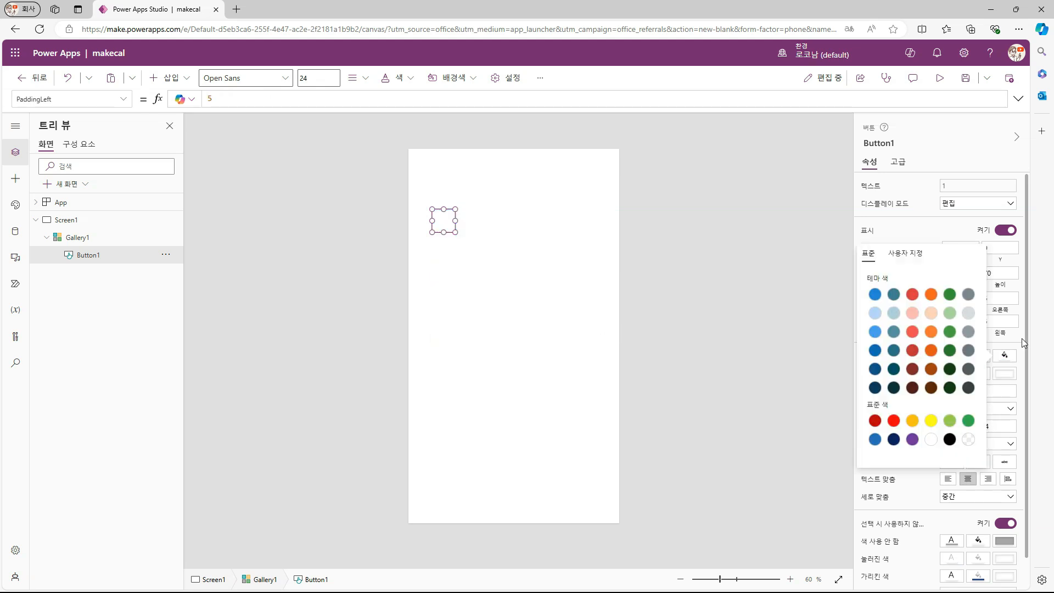
left_click(1022, 338)
Step: Set the gallery button's font color to the darkest gray theme color
left_click(978, 356)
left_click(943, 387)
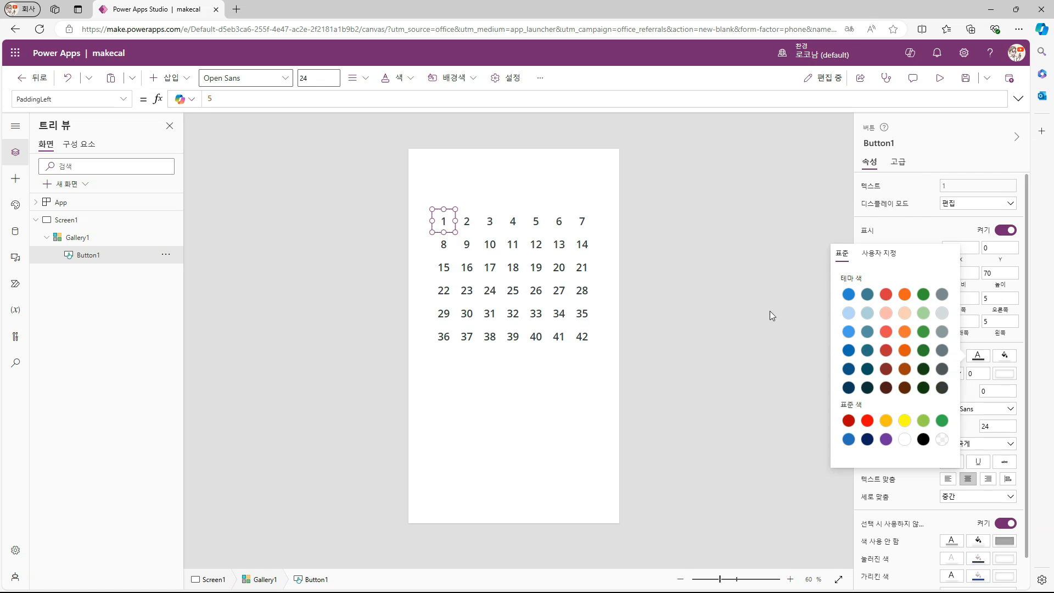
left_click(770, 311)
left_click(445, 225)
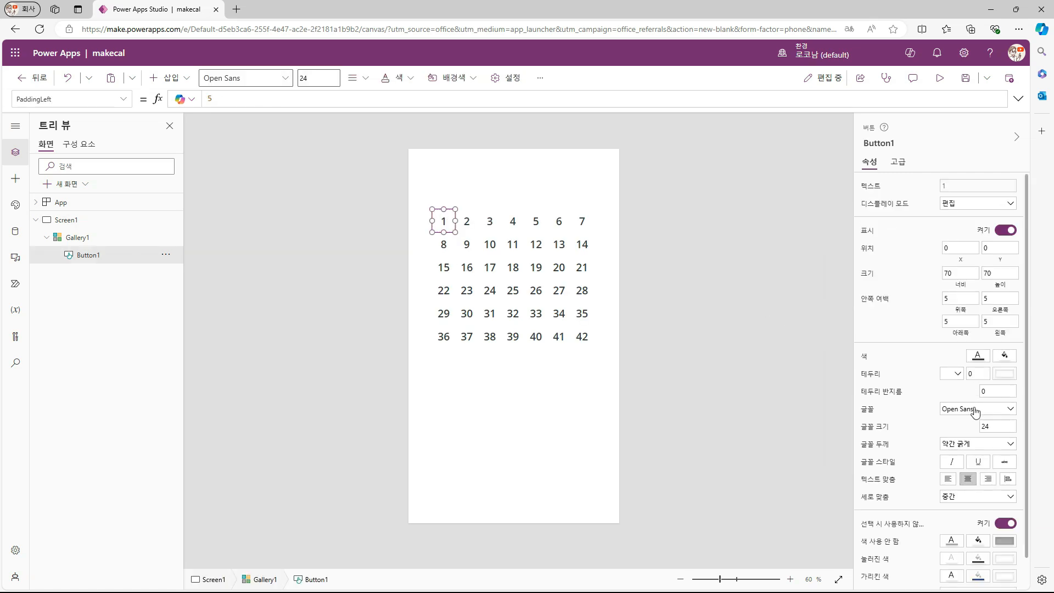
Step: Left-align the gallery button's text, set its vertical alignment to 위쪽 and its font size to 18
scroll(975, 410, "down", 1)
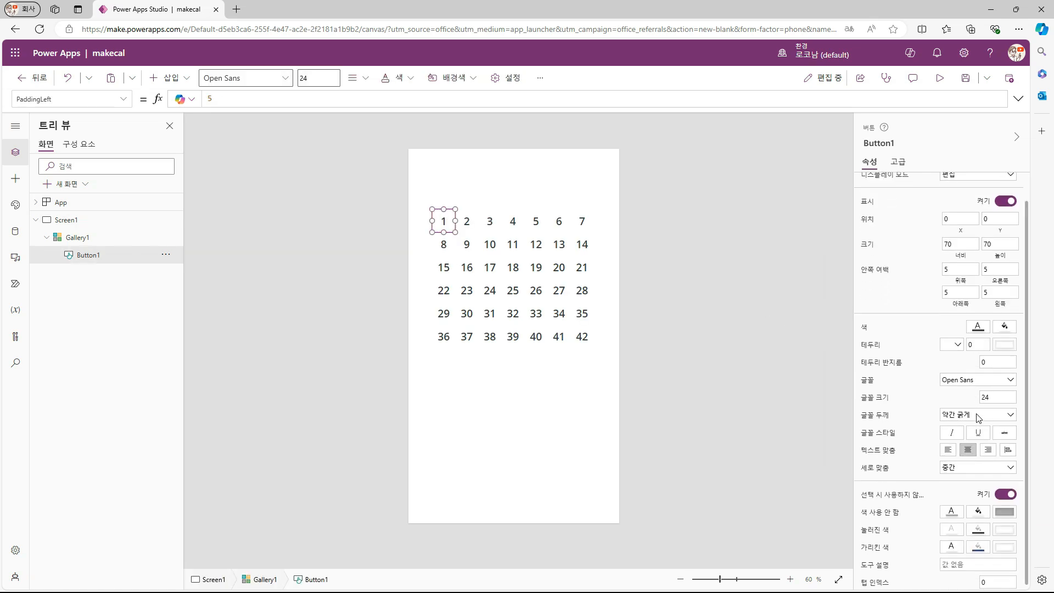
left_click(947, 452)
left_click(966, 464)
left_click(967, 490)
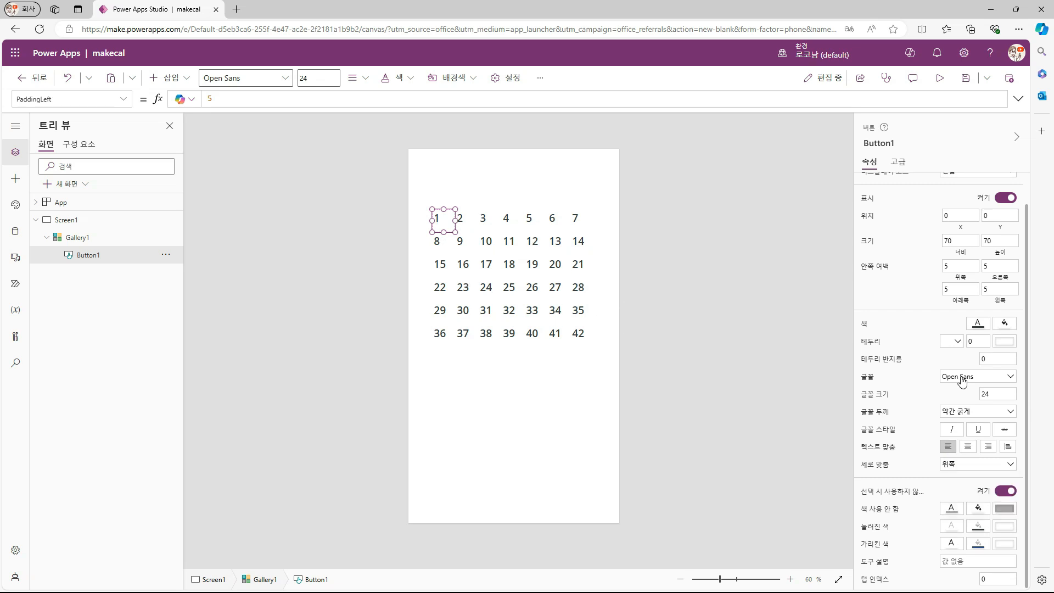
left_click_drag(994, 395, 963, 386)
type("18")
key("Return")
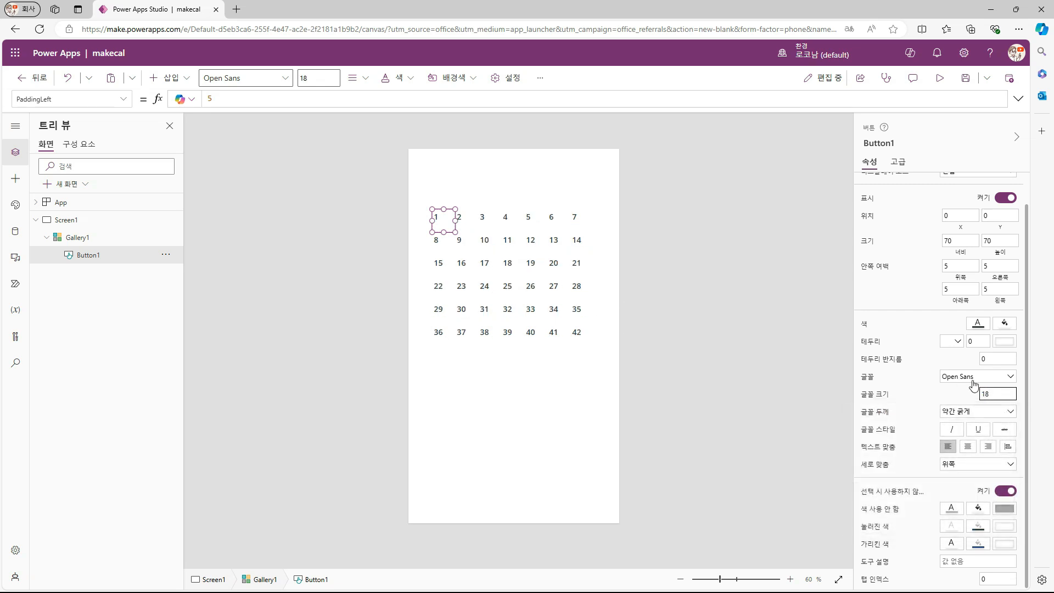
left_click(807, 313)
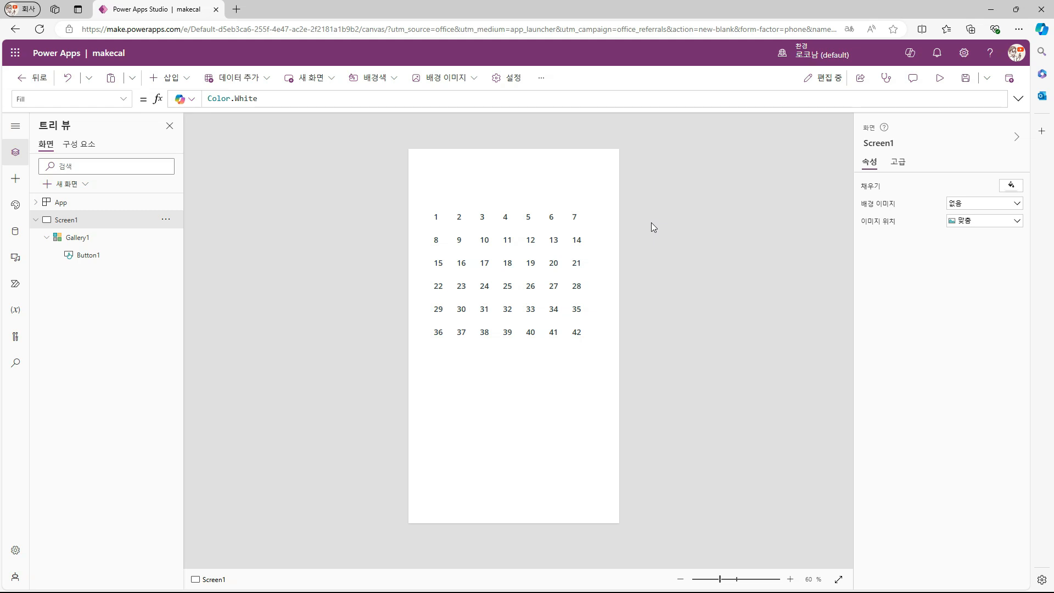
Step: Insert a modern button on Screen1, centered above the gallery and sized about 212 by 88
left_click(171, 78)
left_click(178, 164)
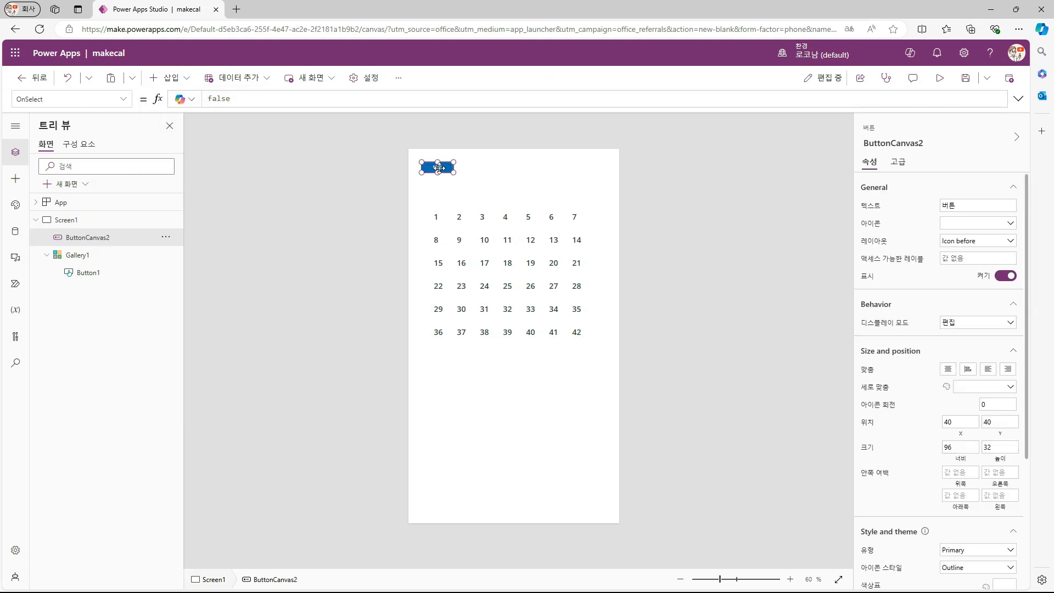
left_click_drag(439, 166, 524, 180)
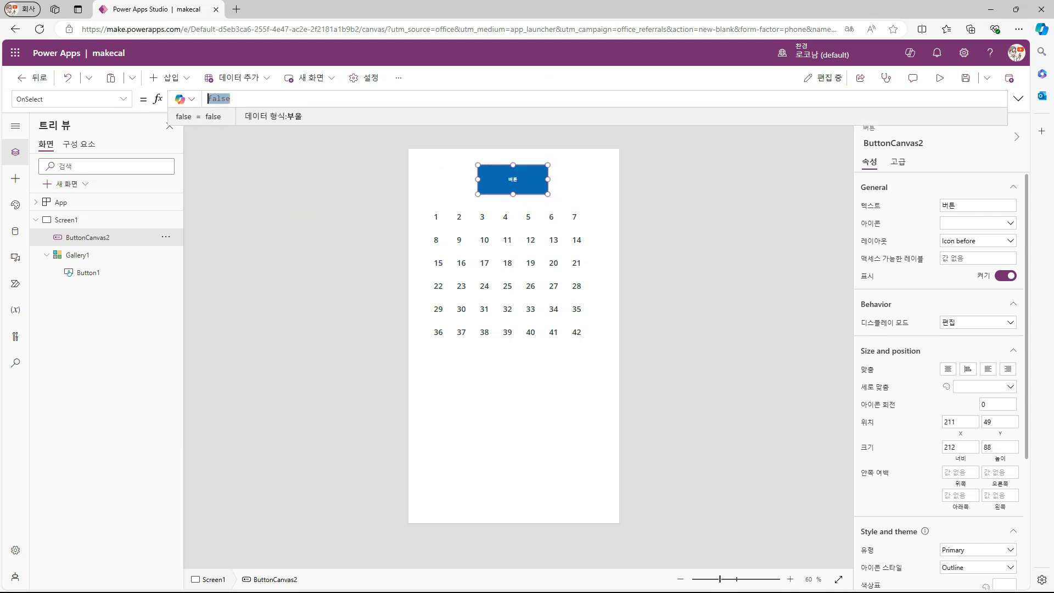
Step: Set the new button's OnSelect formula to Set(_1ofmonth,Date(Year(Today()),Month(Today()),1))
type("Set(")
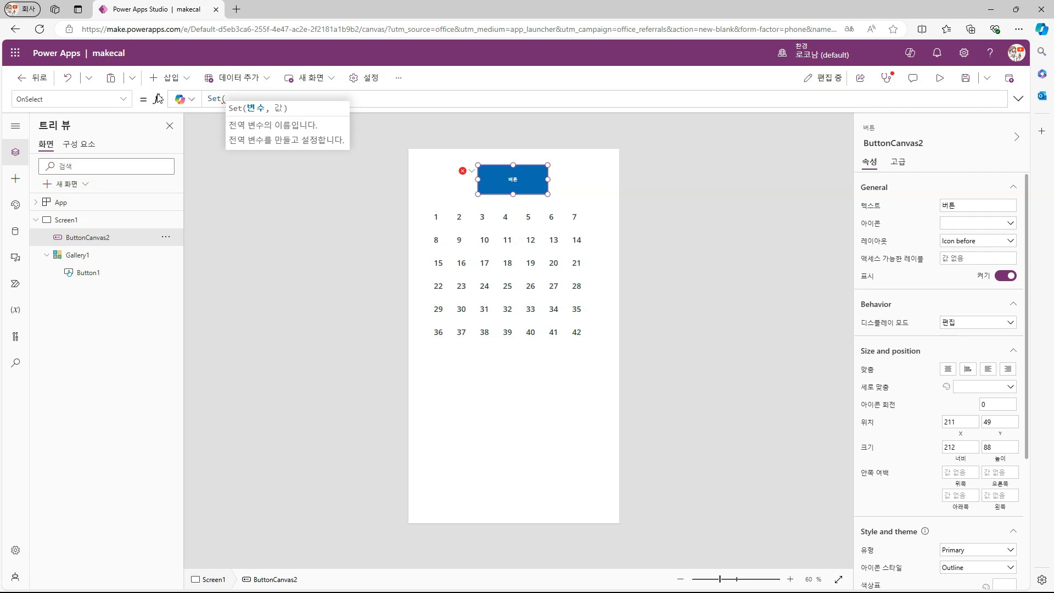
type("_1ofmonth")
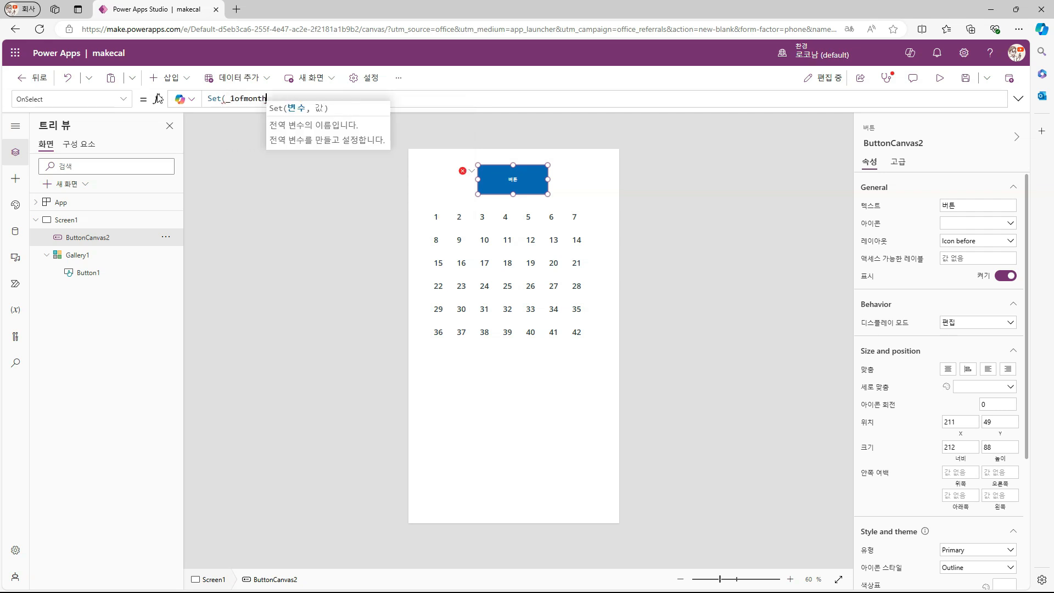
type(",Date")
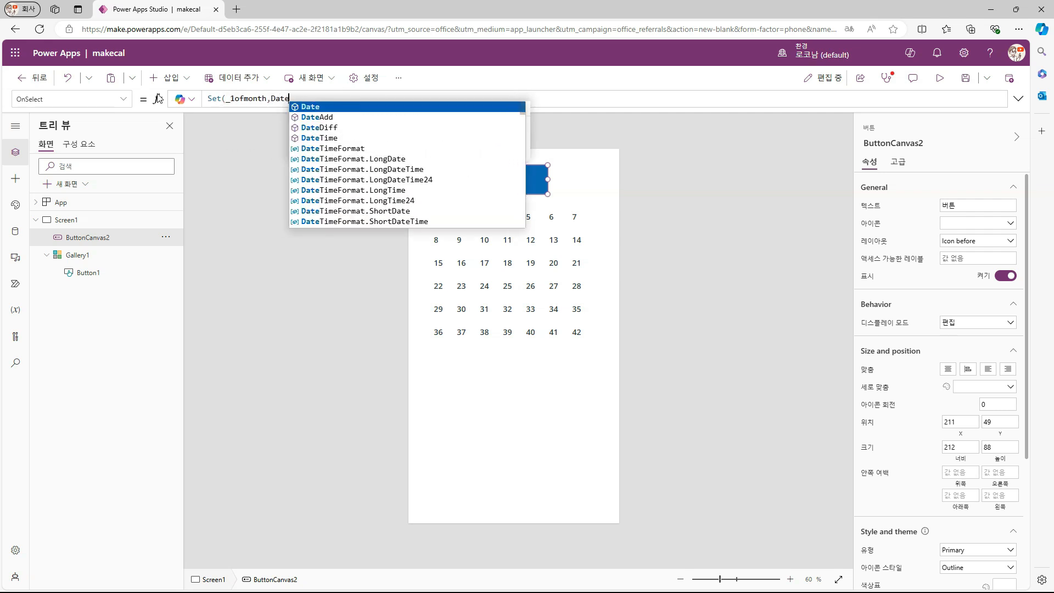
type("(Year(Today()),")
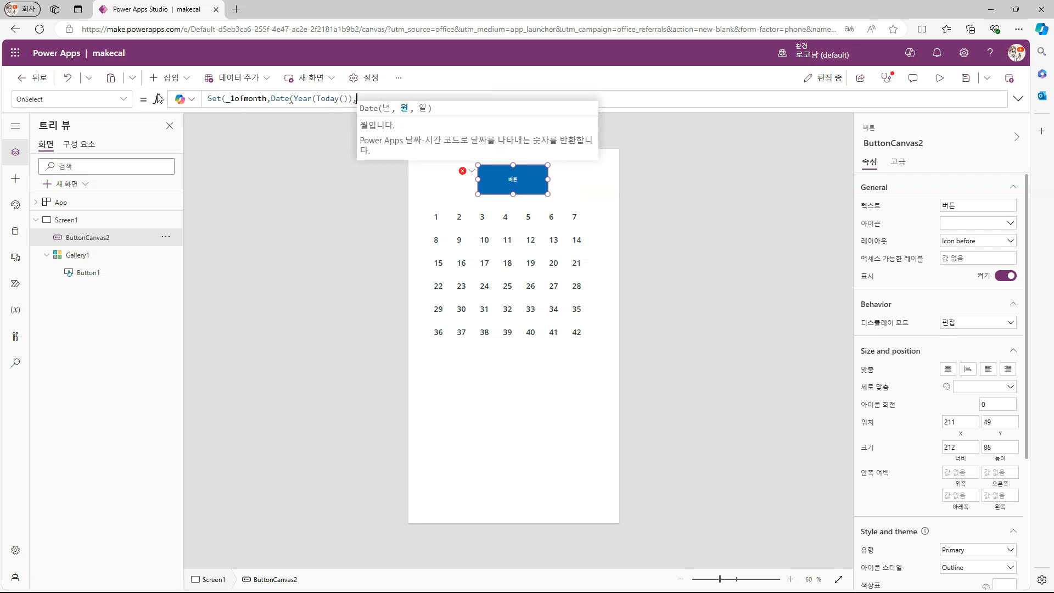
type("Month(Today()),1)")
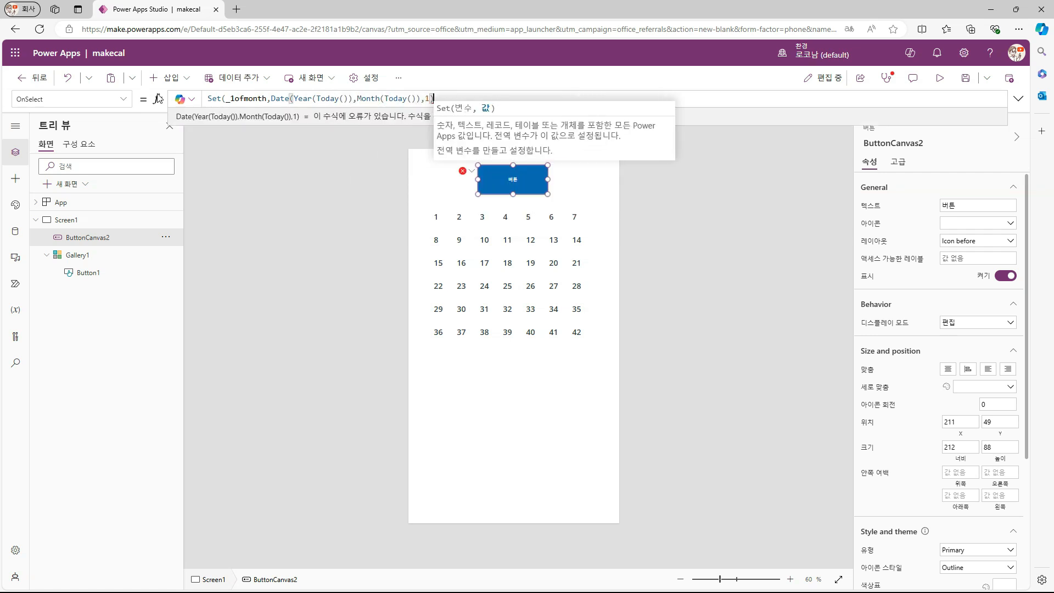
type(")")
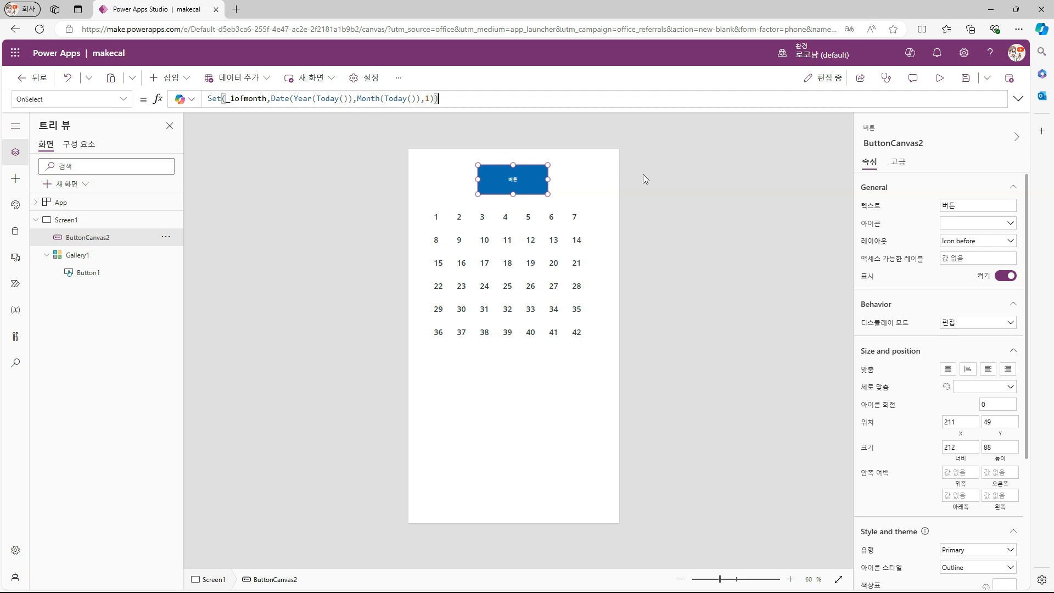
left_click(645, 179)
Step: Set the gallery's Items formula to ForAll(Sequence(42),Value+_1ofmonth-Weekday(_1ofmonth,StartOfWeek.Sunday))
left_click(441, 217)
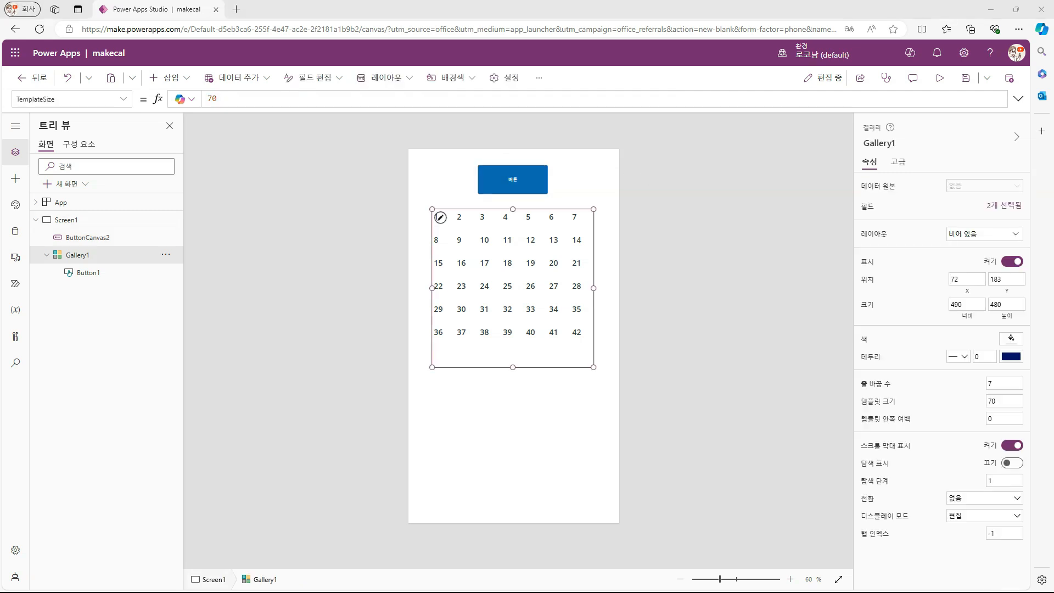
left_click(69, 99)
scroll(87, 289, "up", 5)
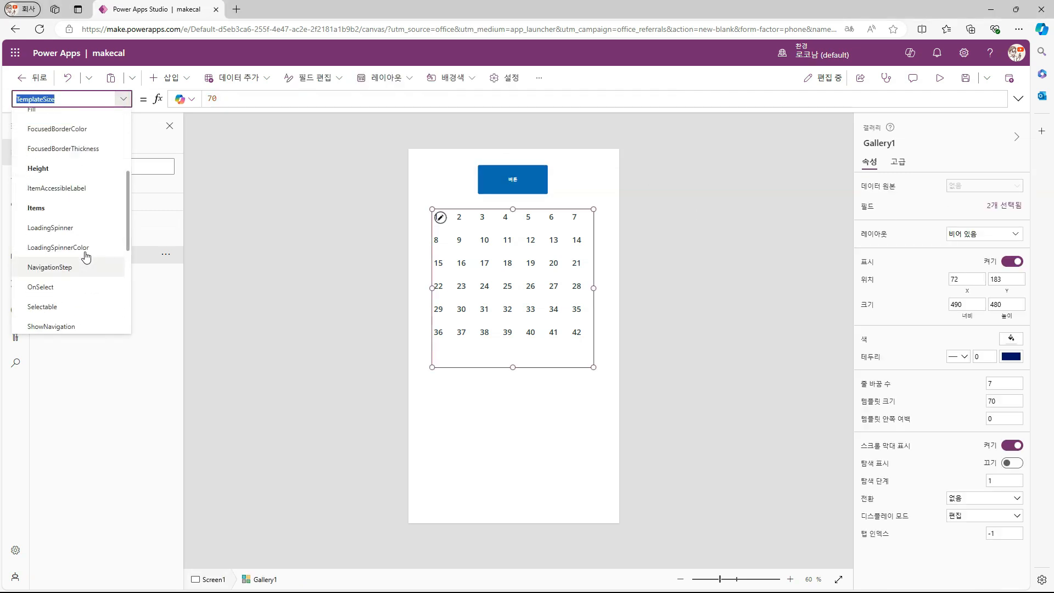
left_click(73, 212)
left_click(288, 99)
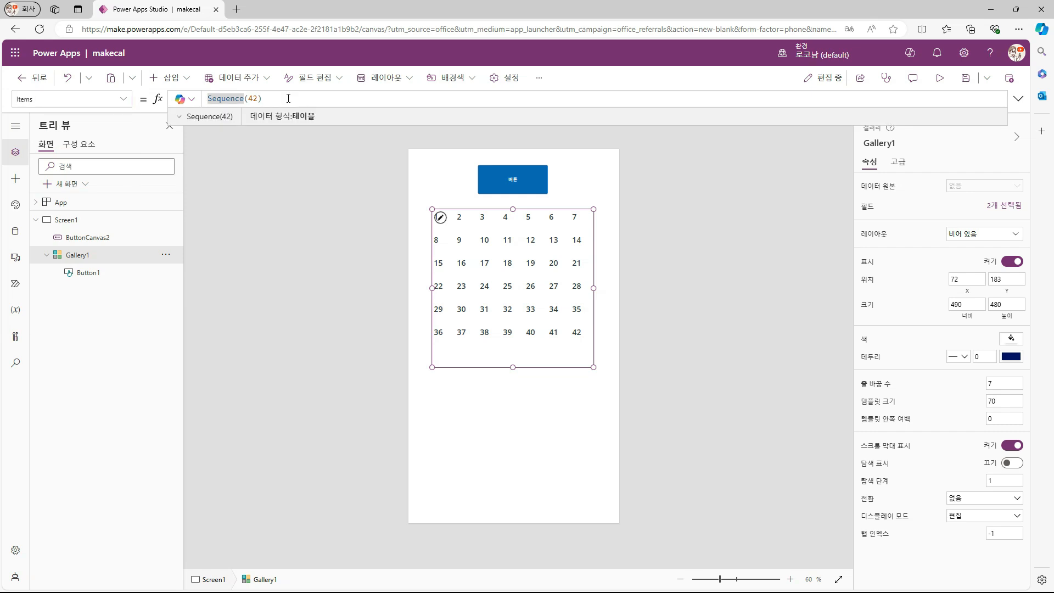
type("ForAll(Sequence(42)")
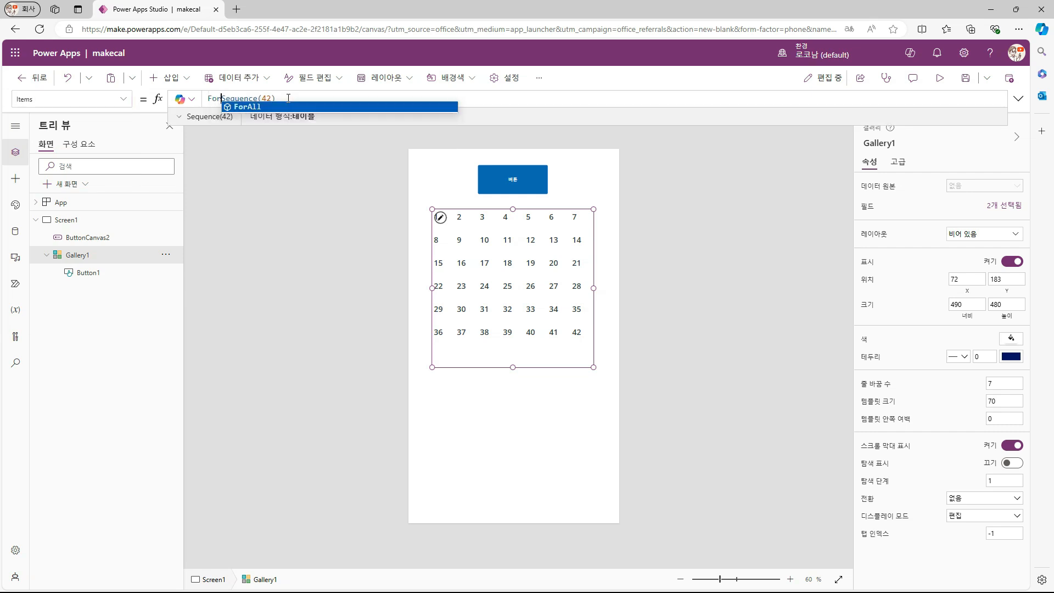
type(",")
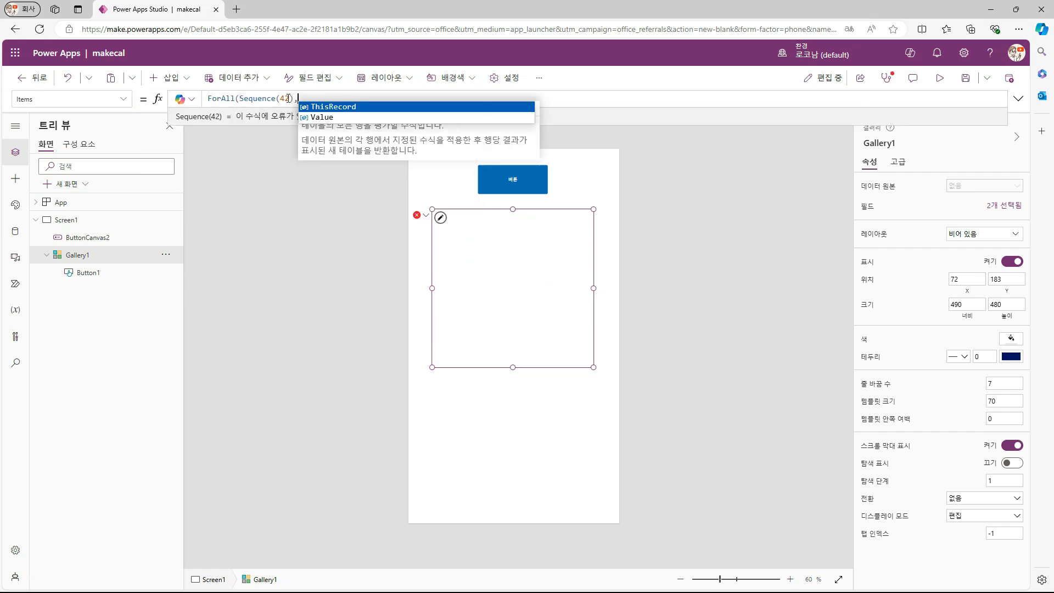
type("Value+_1ofmonth")
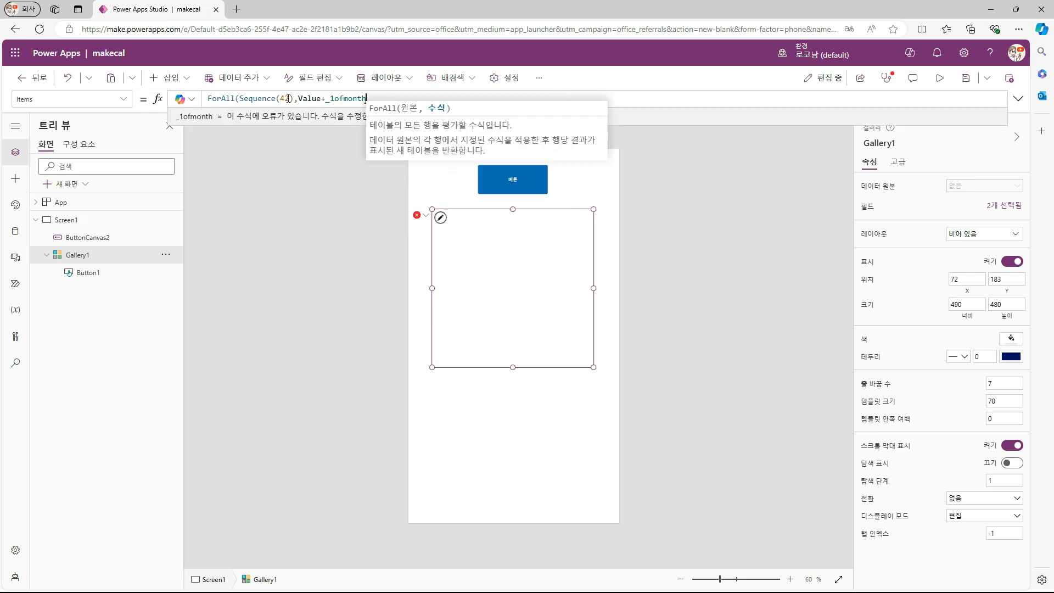
type("-Weekday")
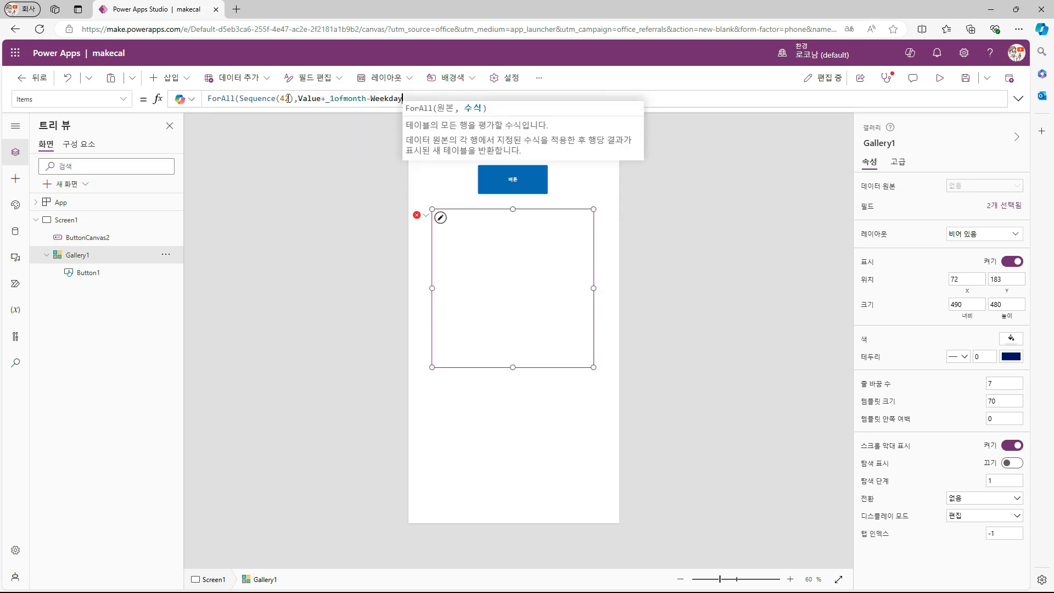
type("(_1ofmonth,S")
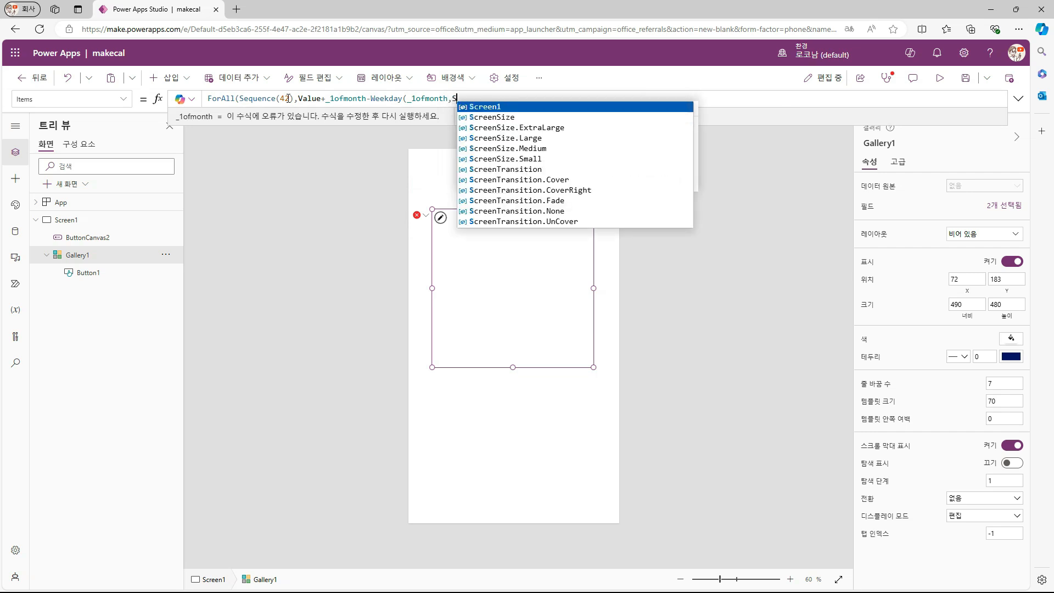
type("tartOfWeek.")
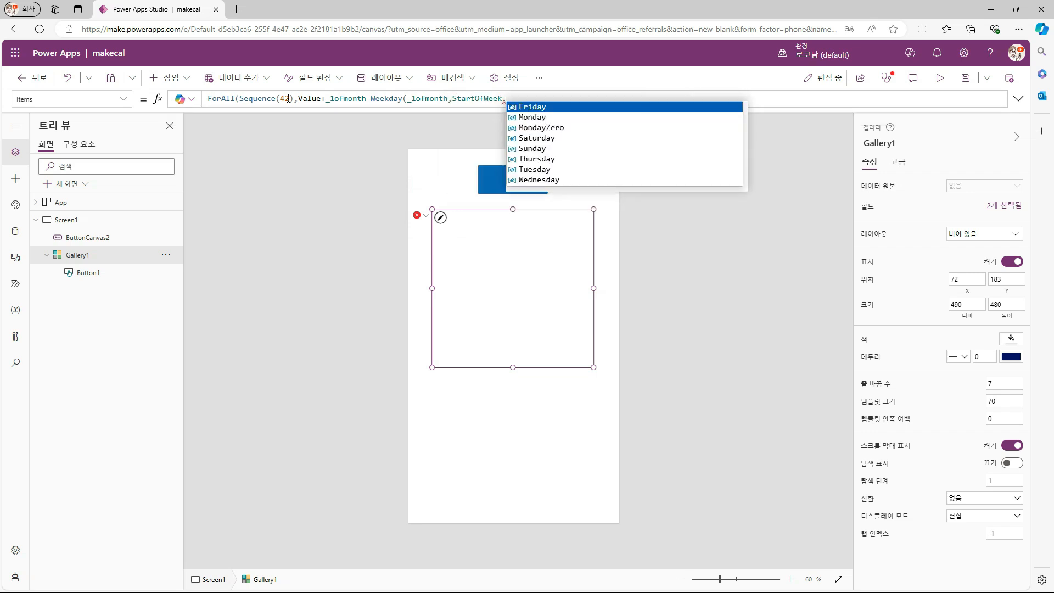
type("Sunday))")
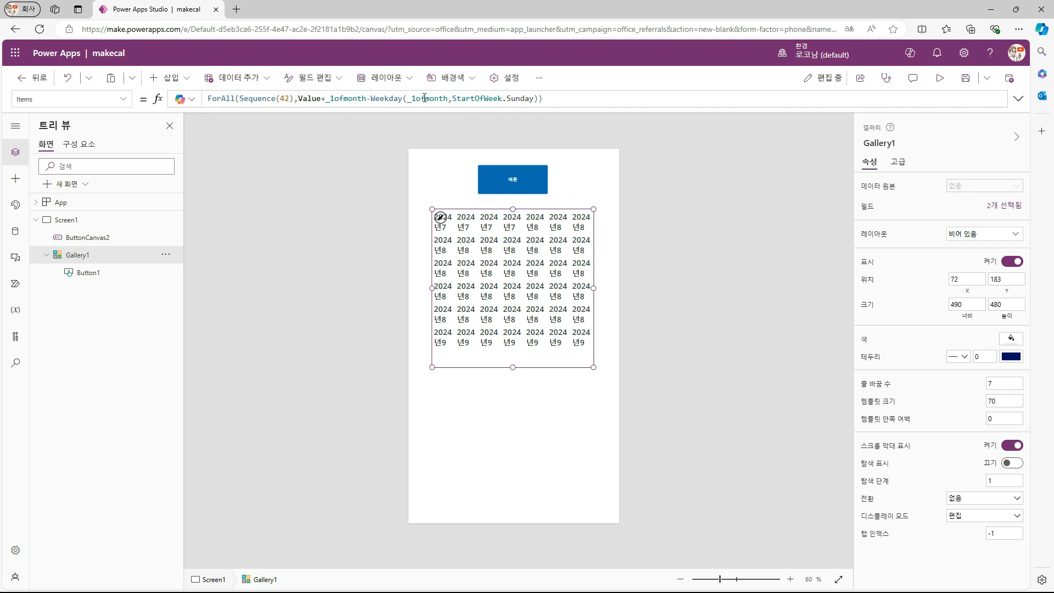
double_click(526, 100)
left_click(543, 99)
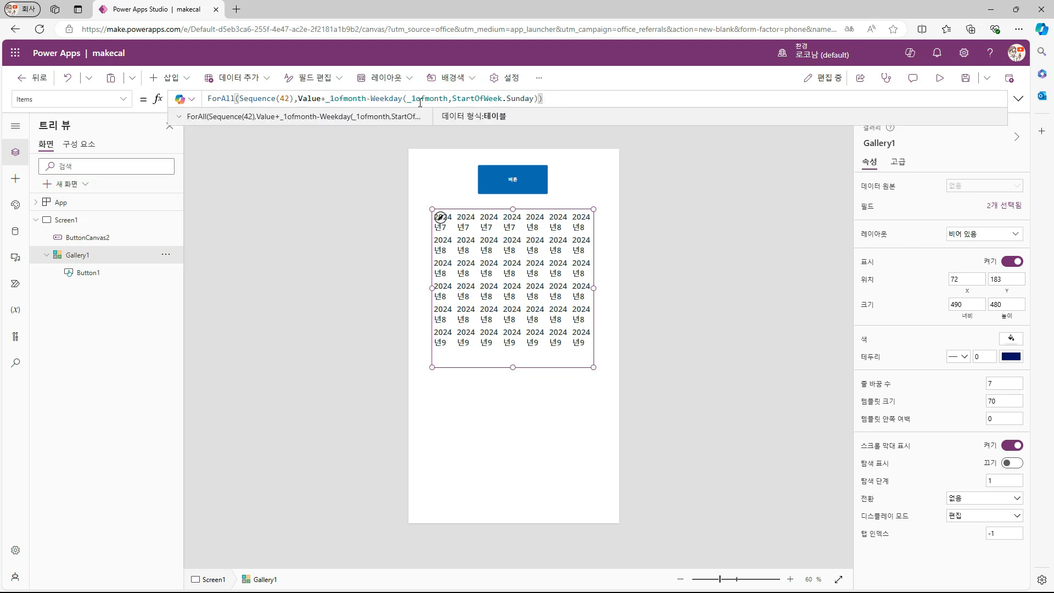
Step: Set the Text formula of the button inside the gallery to Day(ThisItem.Value)
left_click(449, 229)
mouse_move(473, 246)
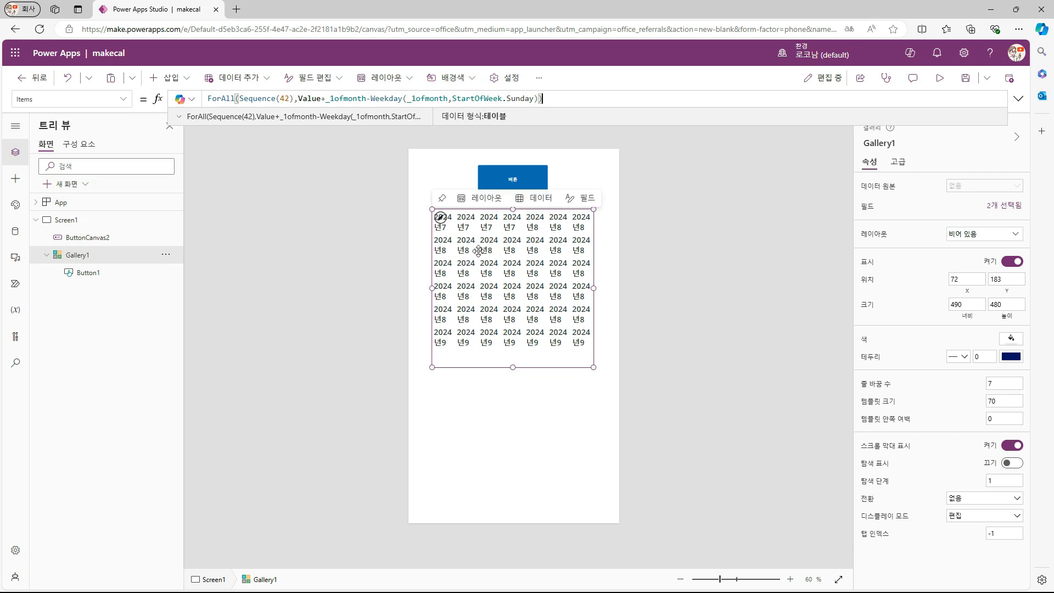
left_click(445, 230)
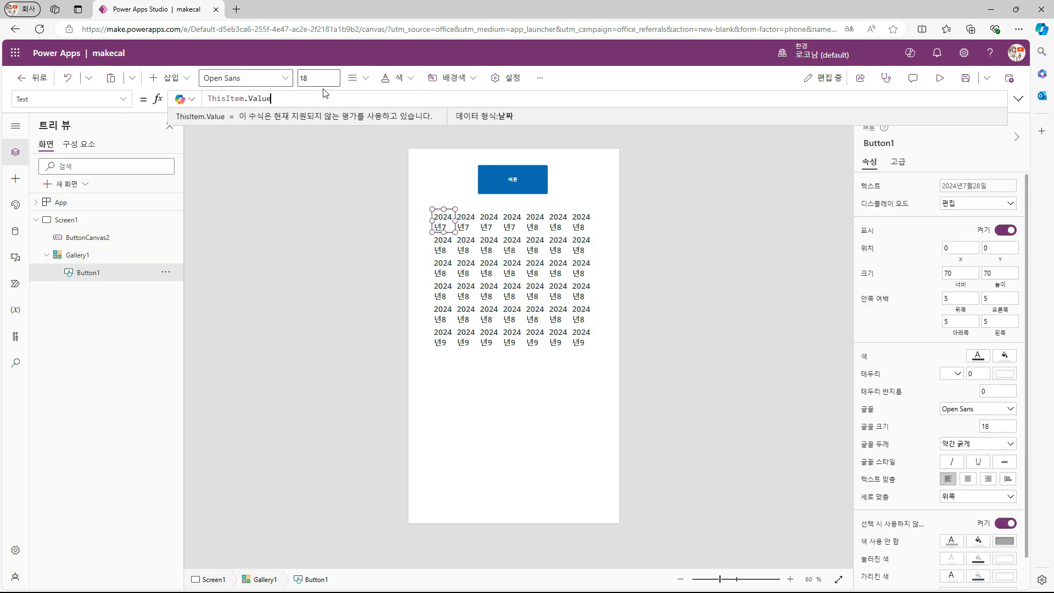
key("Home")
type("Day(")
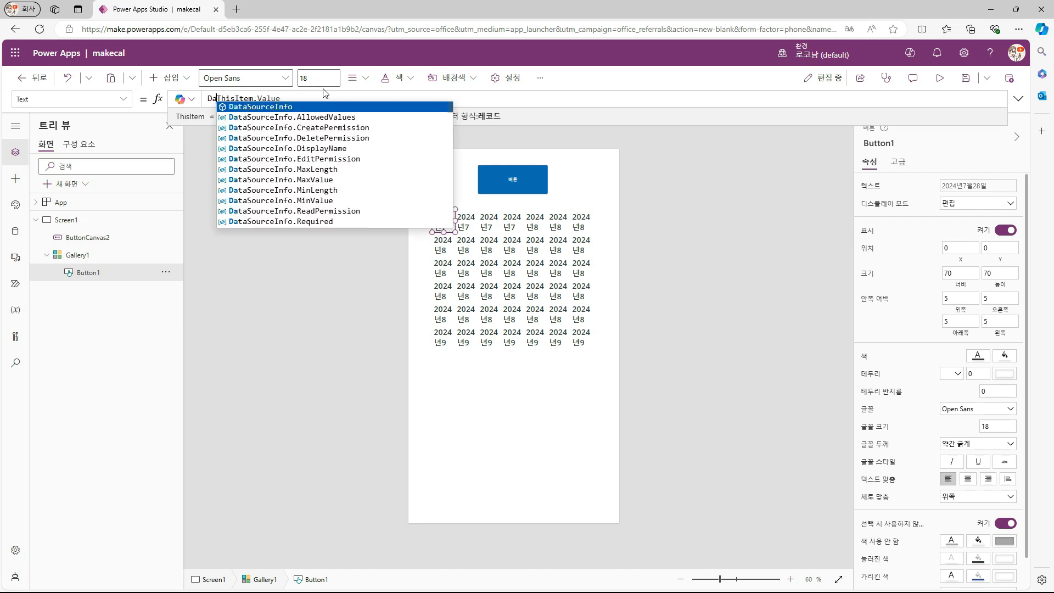
type(")")
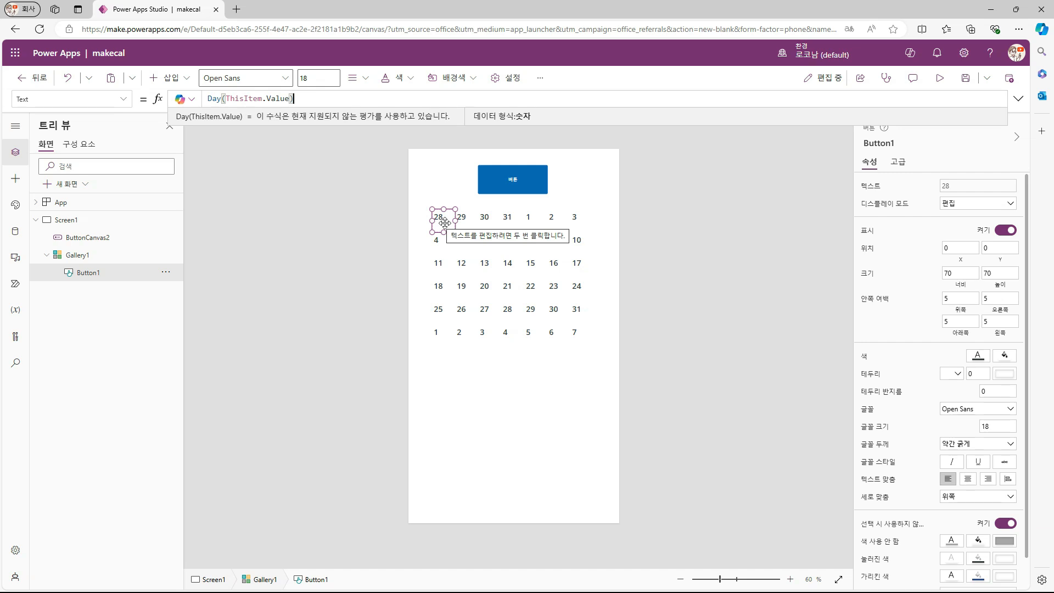
Step: Move the blue button's OnSelect formula into the App object's OnStart property and delete the button from Screen1
left_click(513, 179)
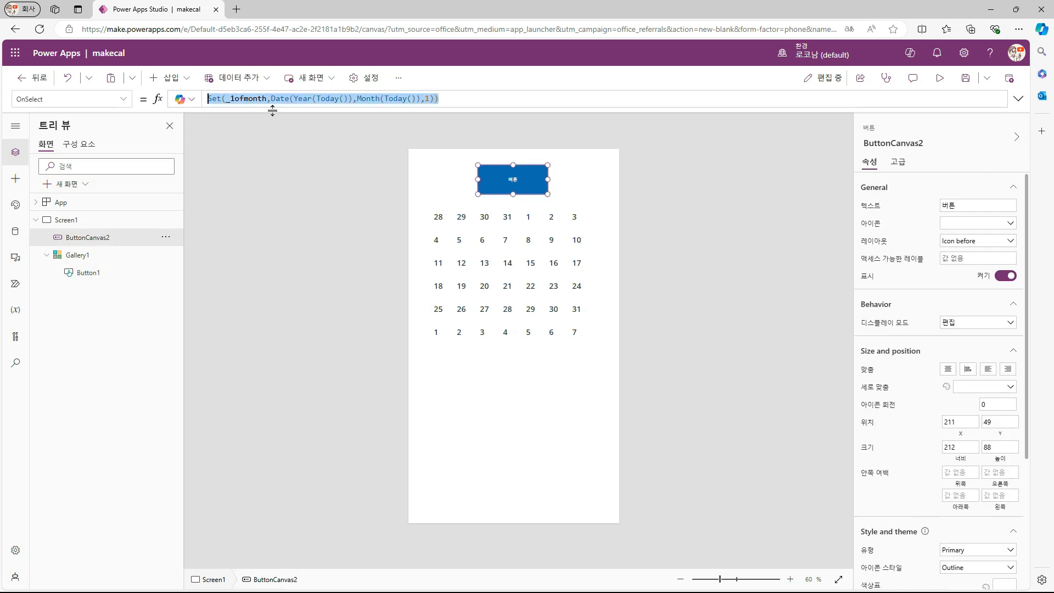
left_click(61, 202)
left_click(72, 99)
left_click(66, 276)
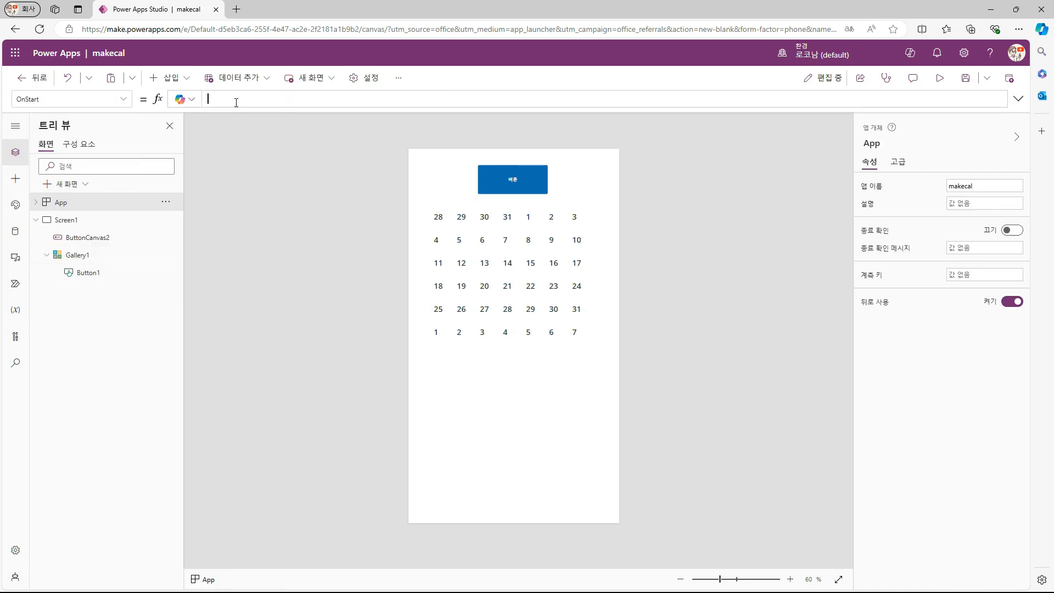
left_click(496, 181)
key("Delete")
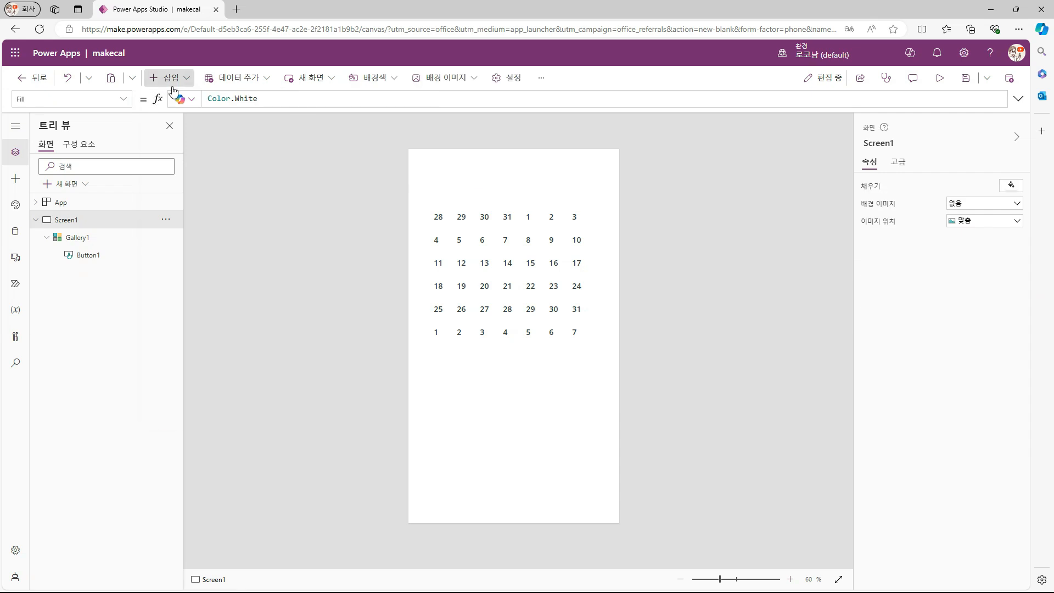
Step: Insert a text control above the gallery and set its Text formula to Year(_1ofmonth)&"년 "&Month(_1ofmonth)&"월"
left_click(167, 77)
left_click(182, 145)
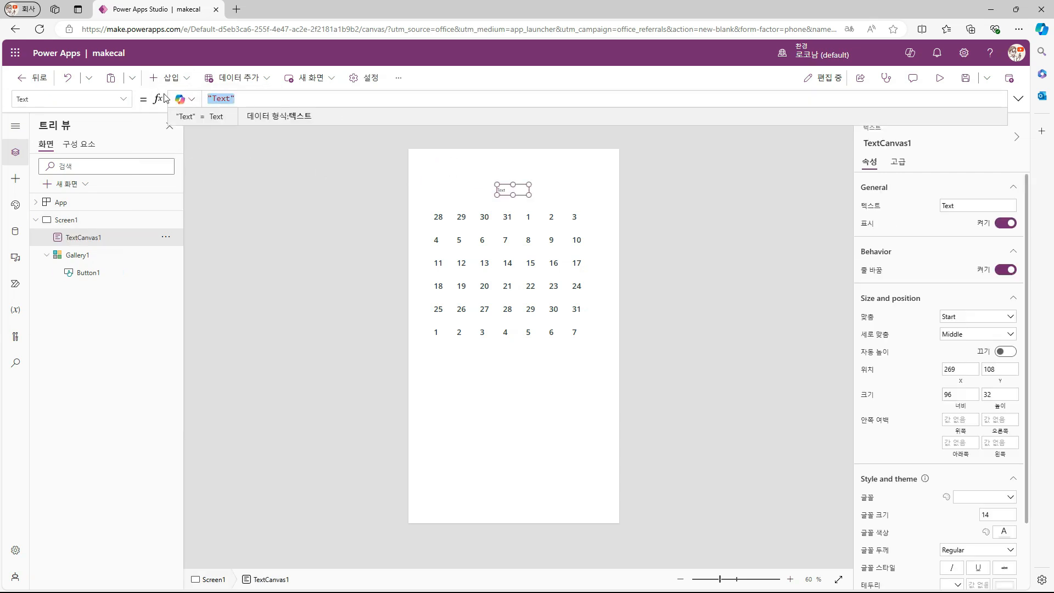
type("Year(_1ofmonth,\"")
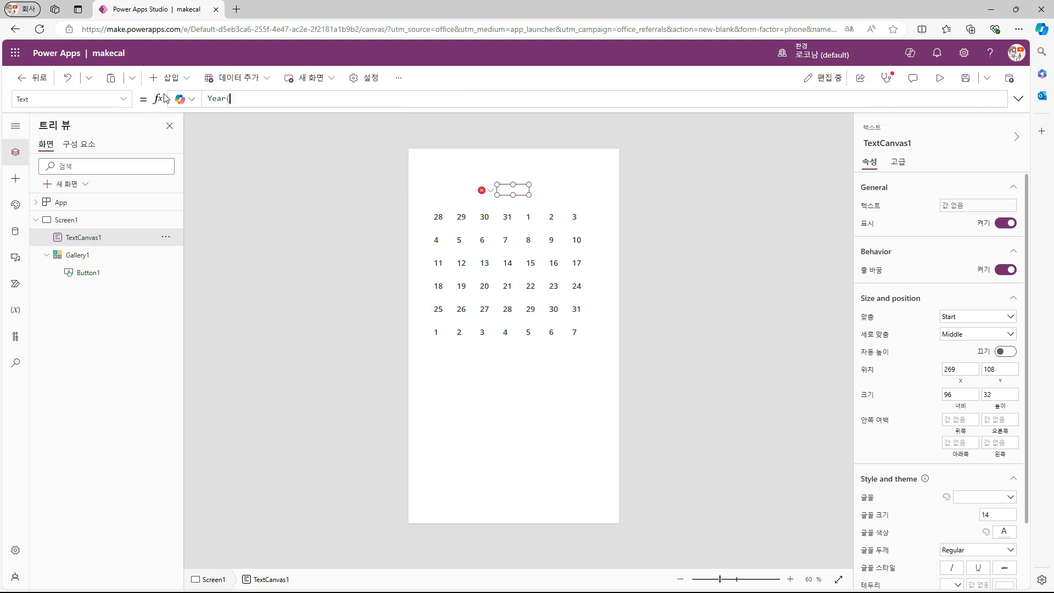
key("BackSpace")
key("BackSpace")
type(")")
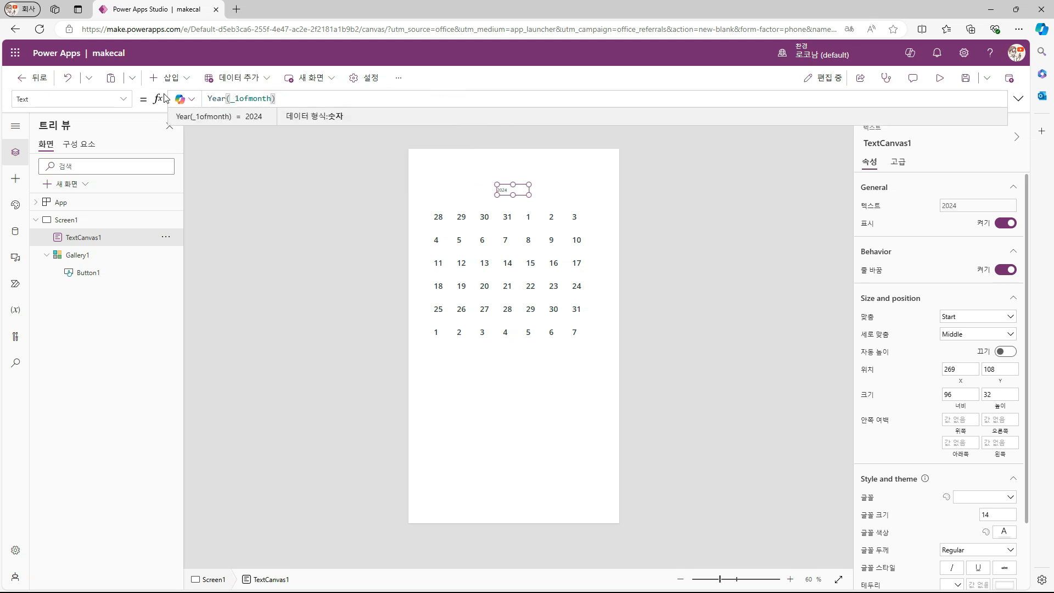
type("&\"년 \"")
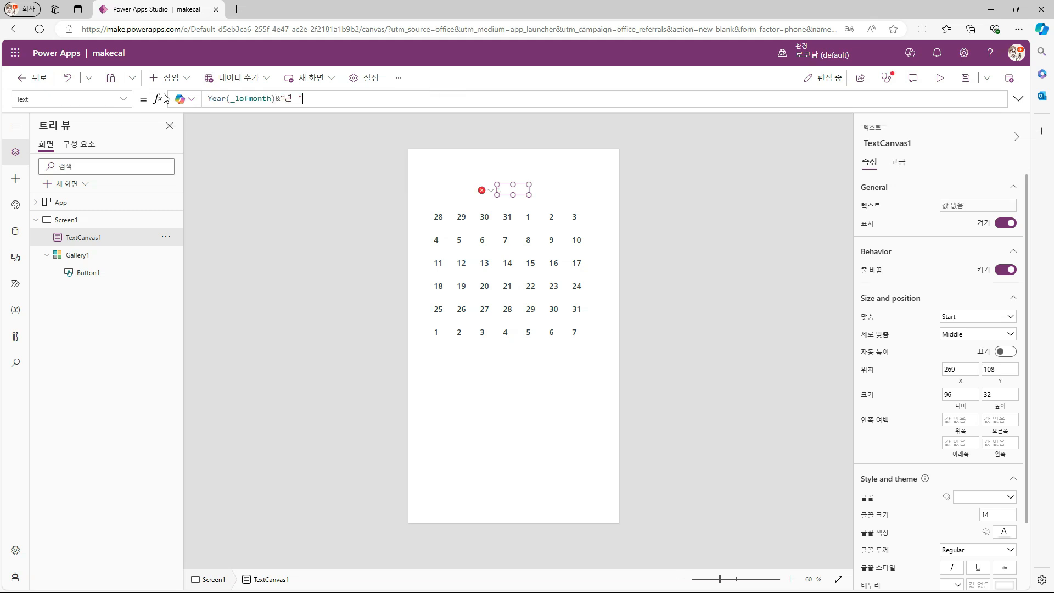
type("&Mo")
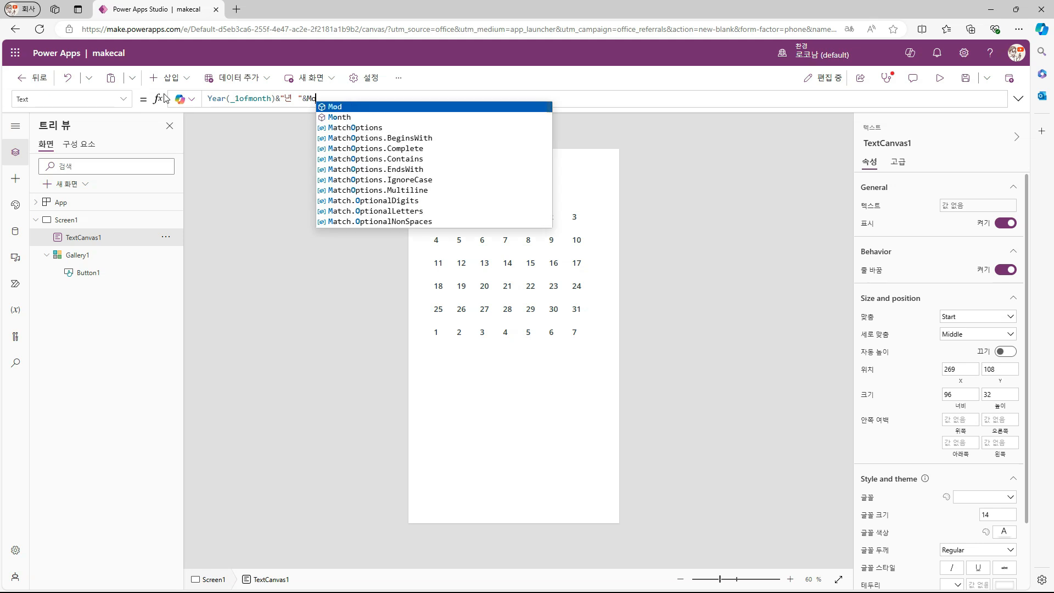
type("nth(_1ofmonth)&\"월")
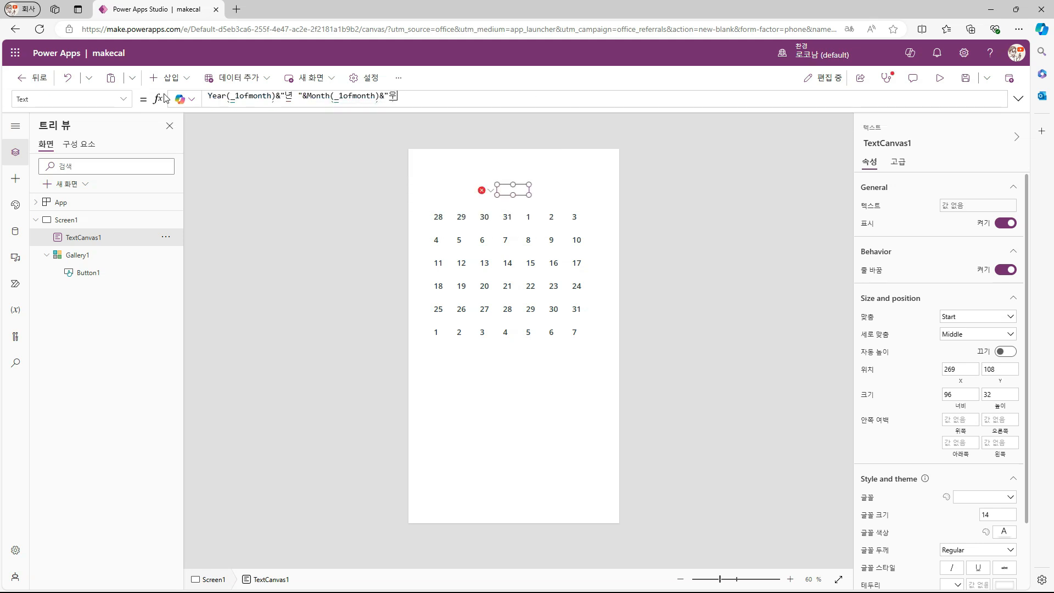
type("\"")
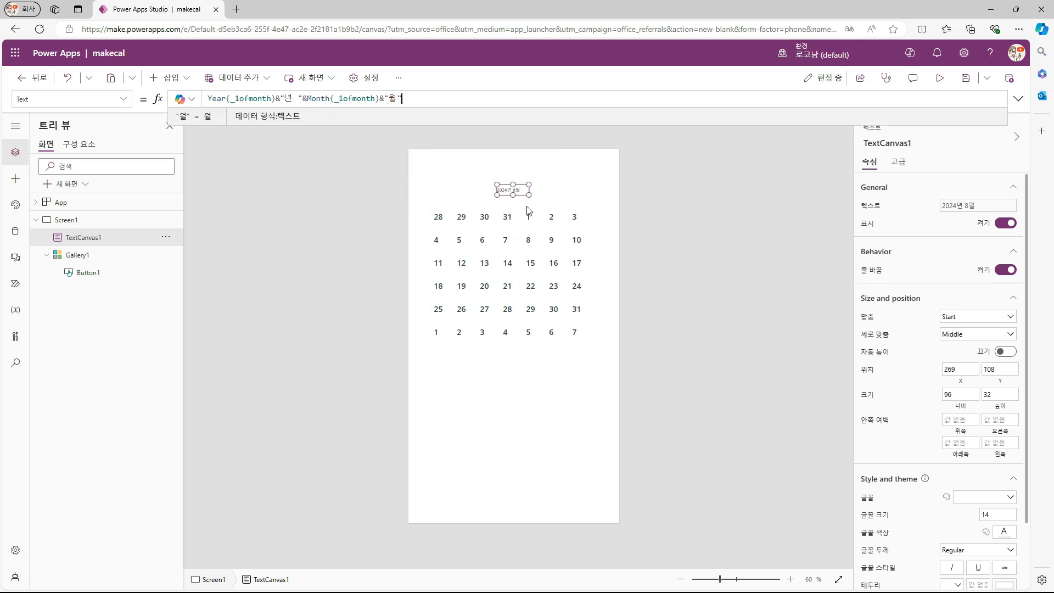
Step: Set the year-month text's font size to 25, enlarge the control to about 182 by 47 and set its alignment to Center
left_click(988, 514)
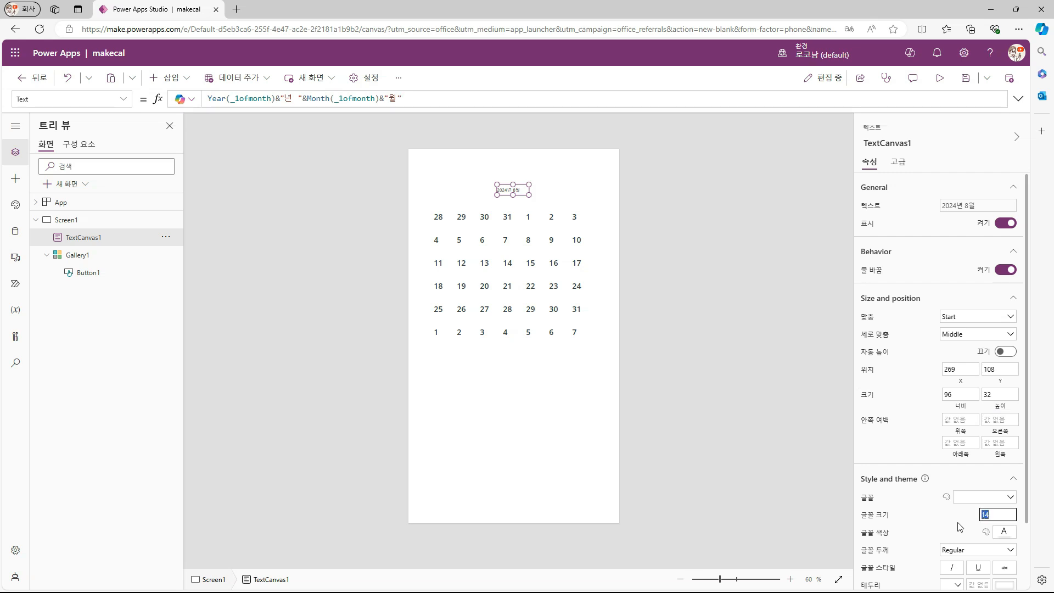
type("25")
key("Return")
left_click(969, 318)
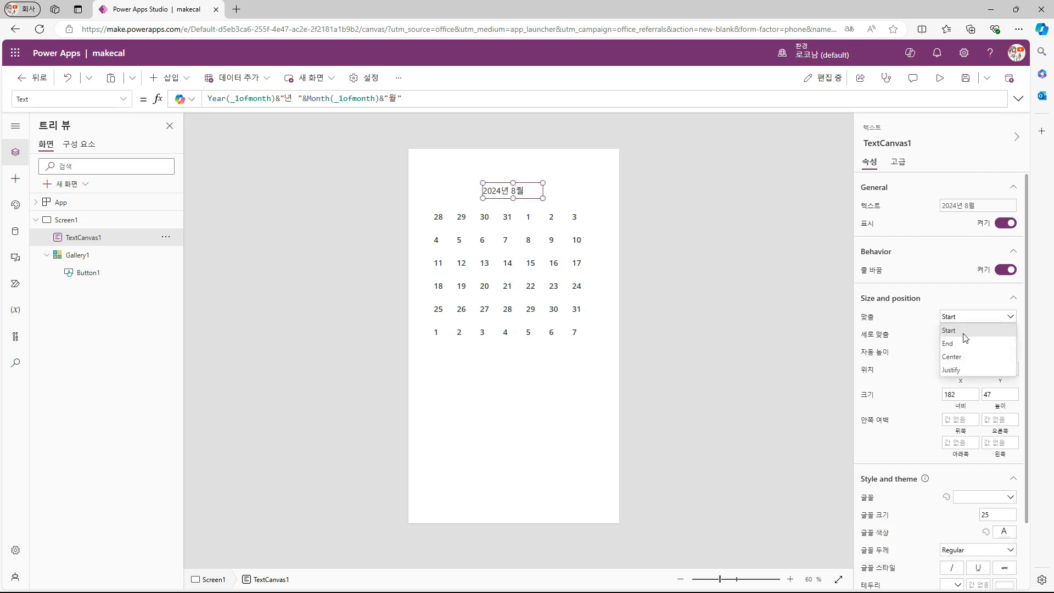
left_click(965, 361)
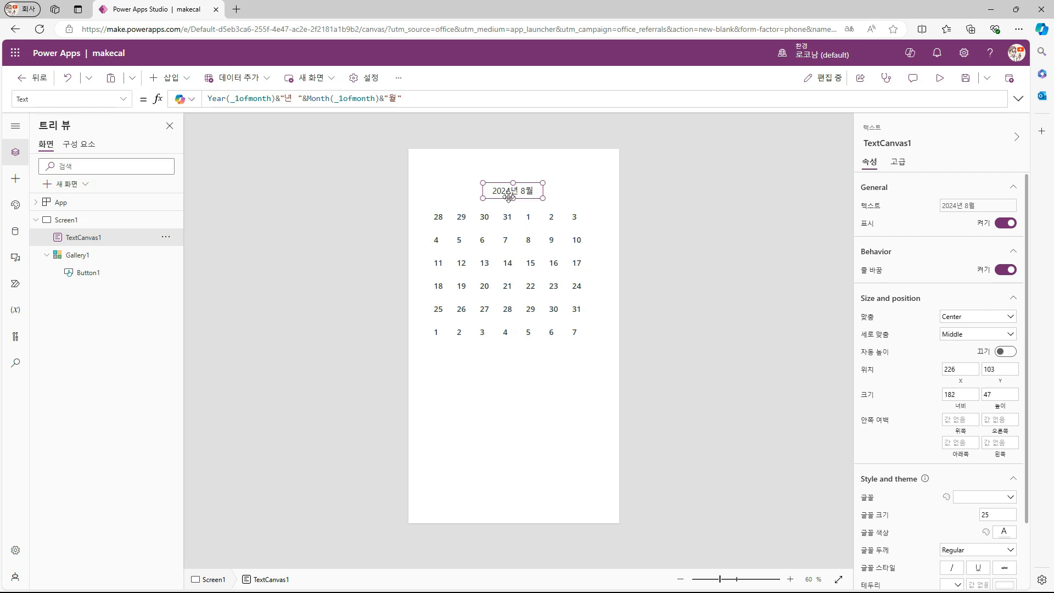
Step: Insert a button to the right of the year-month text, at about X 453, Y 118, and give it the ChevronRight icon
left_click(168, 77)
left_click(171, 162)
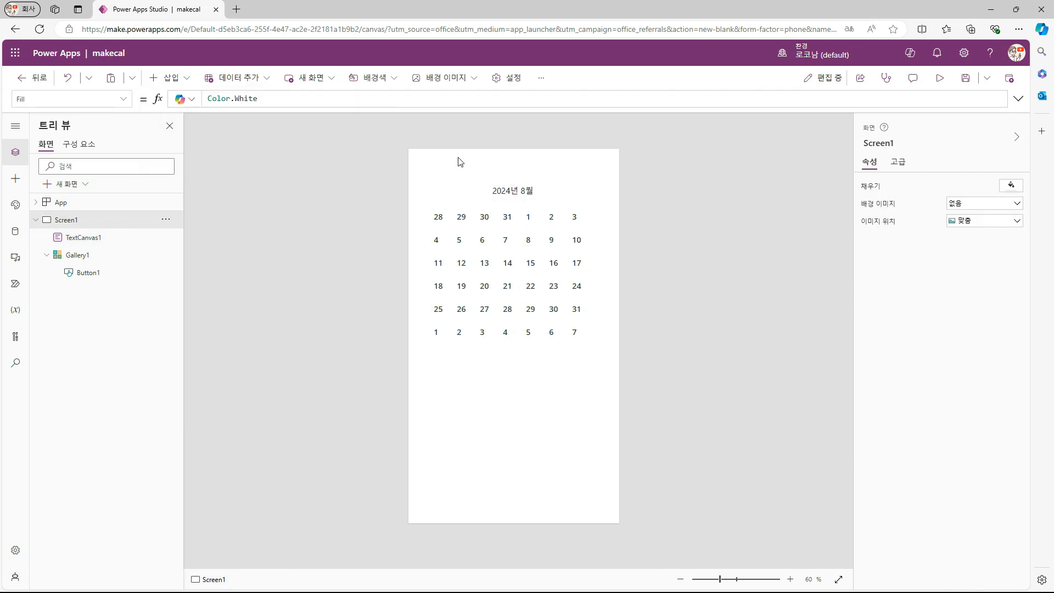
left_click_drag(435, 166, 571, 194)
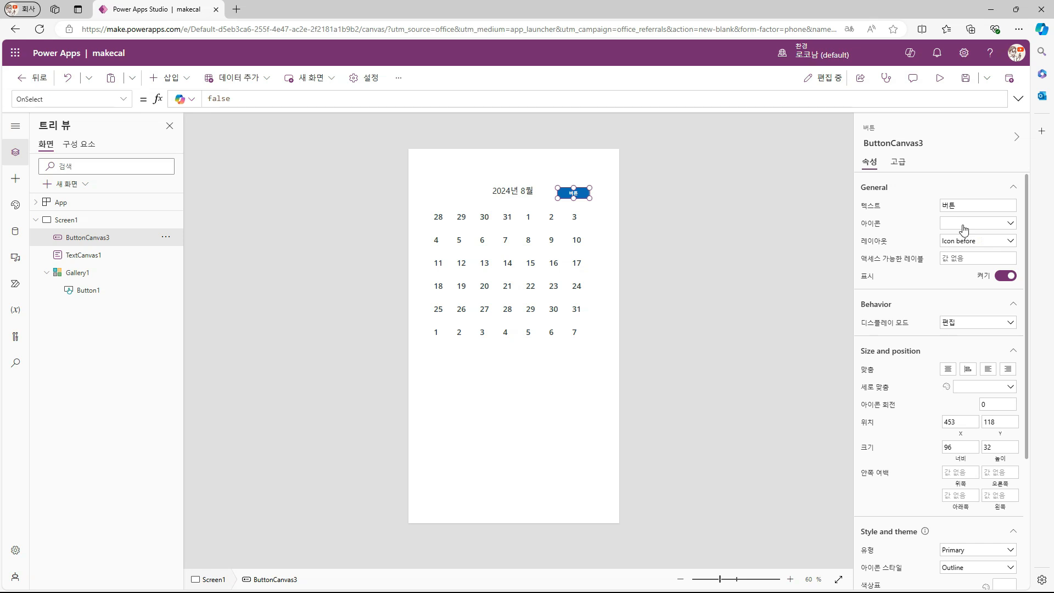
left_click(965, 225)
scroll(945, 376, "down", 3)
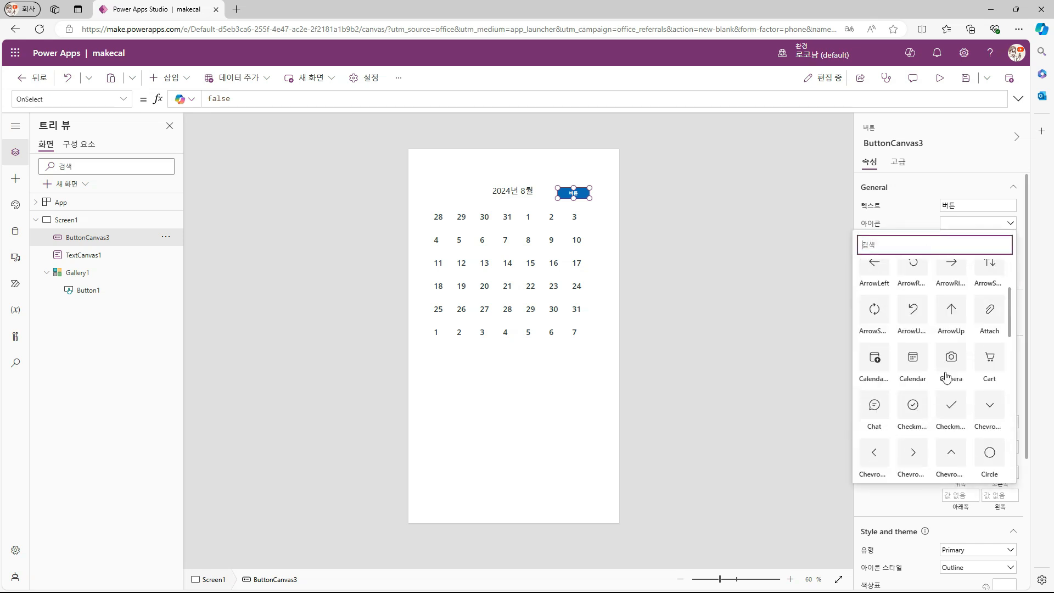
left_click(913, 358)
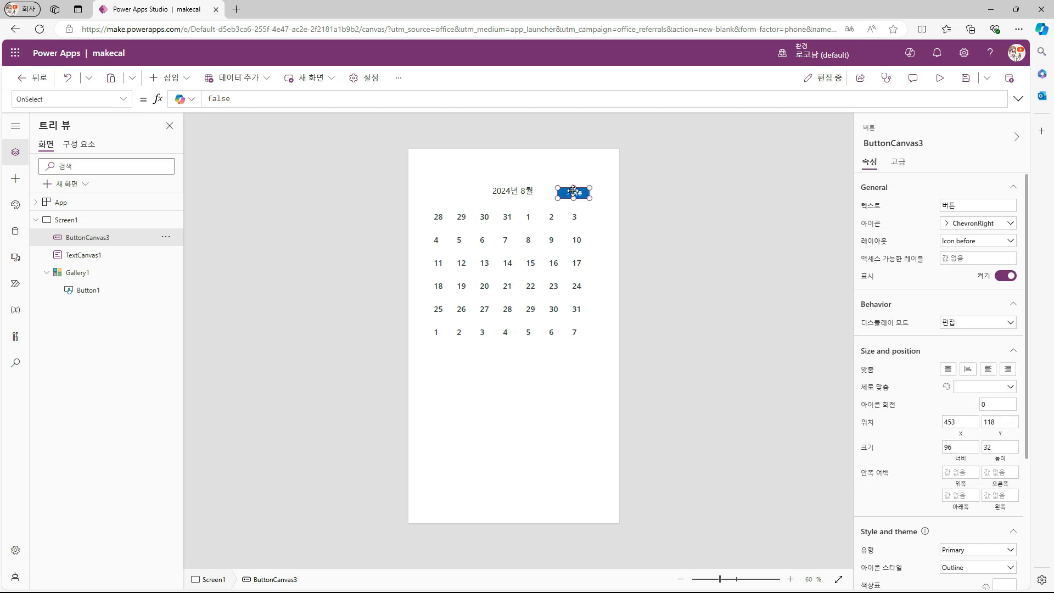
Step: Duplicate the chevron button, place the copy to the left of the year-month text and change its icon to the left-pointing chevron
key("ctrl+c")
key("ctrl+v")
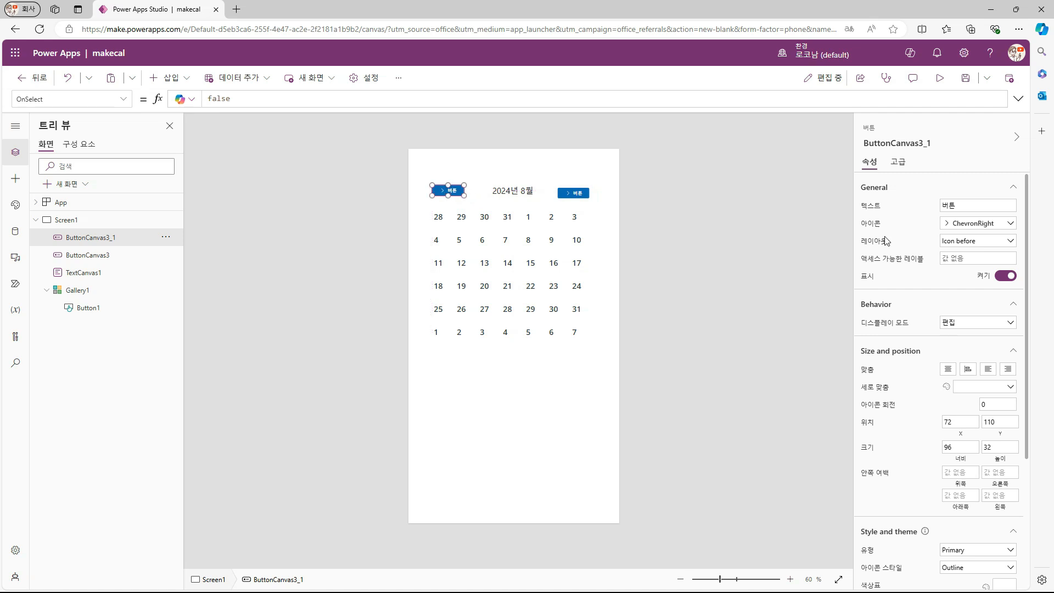
left_click(966, 225)
scroll(906, 384, "down", 3)
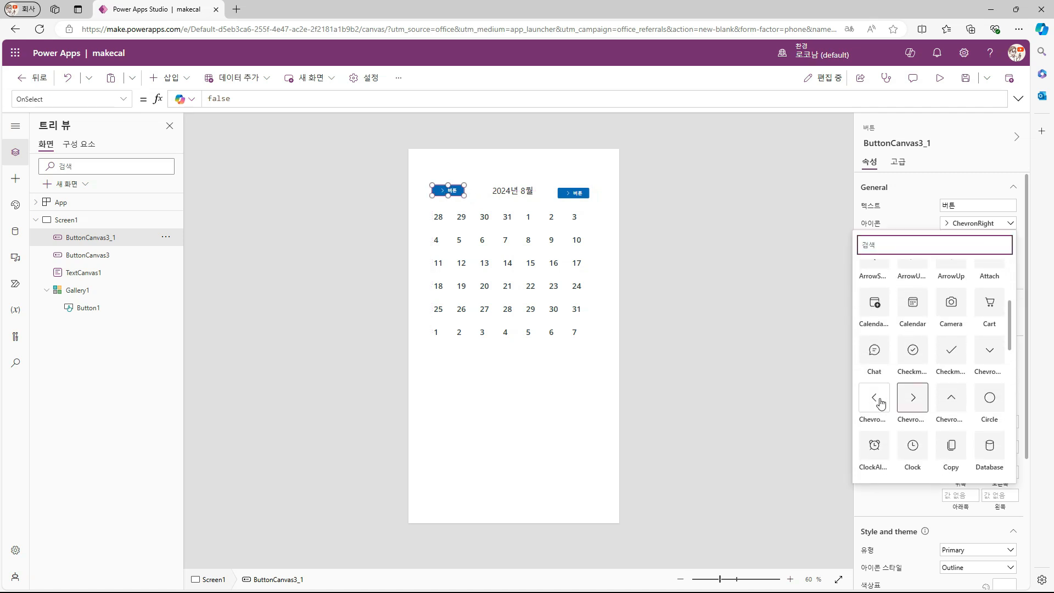
left_click(875, 401)
Step: Change the layout of the ChevronRight button to Icon after
left_click(574, 192)
left_click(965, 241)
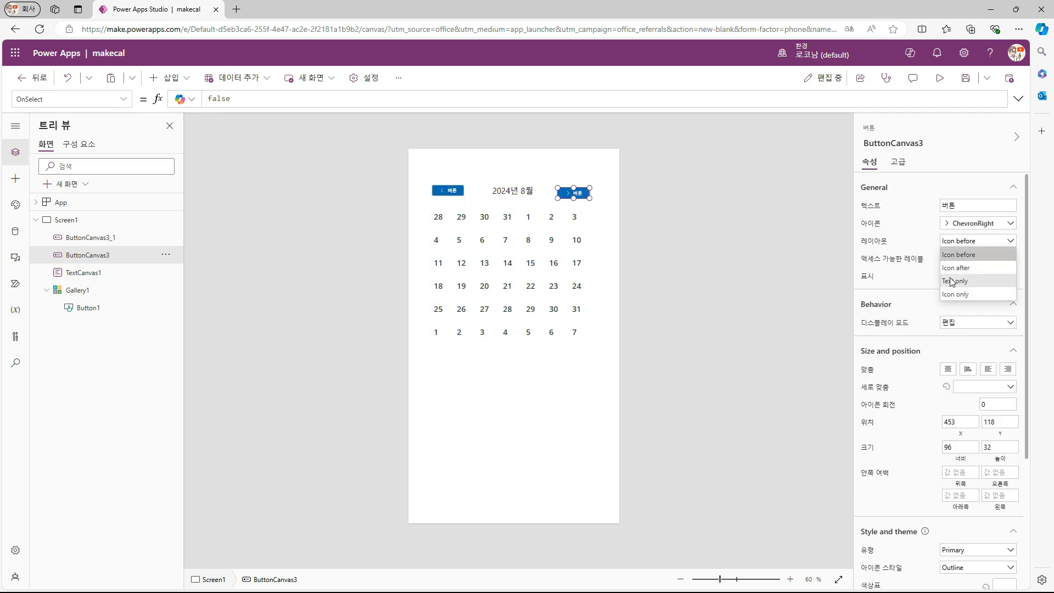
left_click(957, 268)
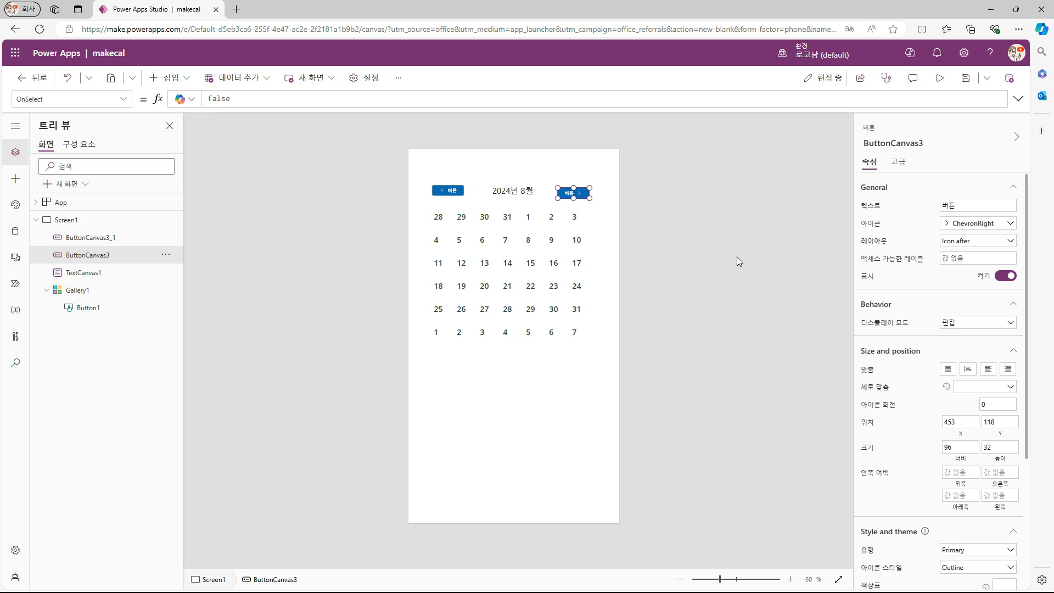
left_click(789, 254)
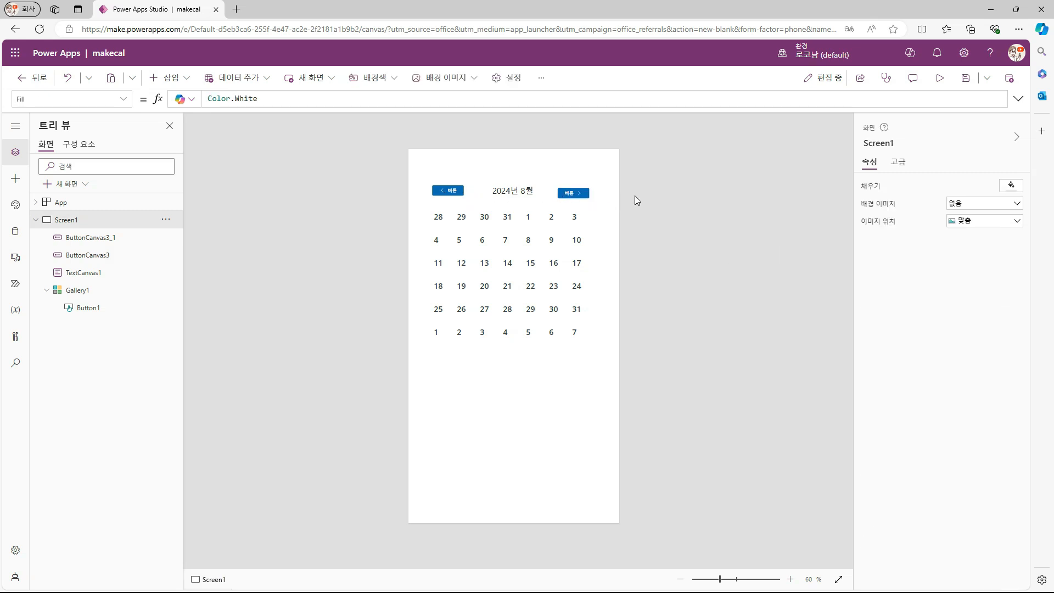
Step: Shift the ChevronRight button to X 443 and label it 다음달, and label the ChevronLeft button 이전달
left_click(573, 196)
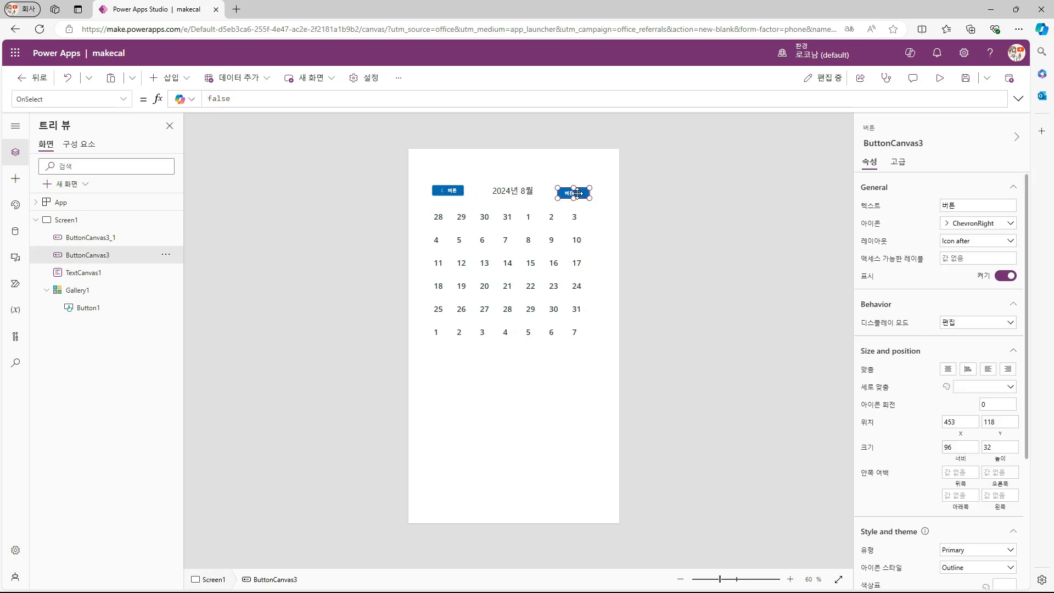
left_click(972, 204)
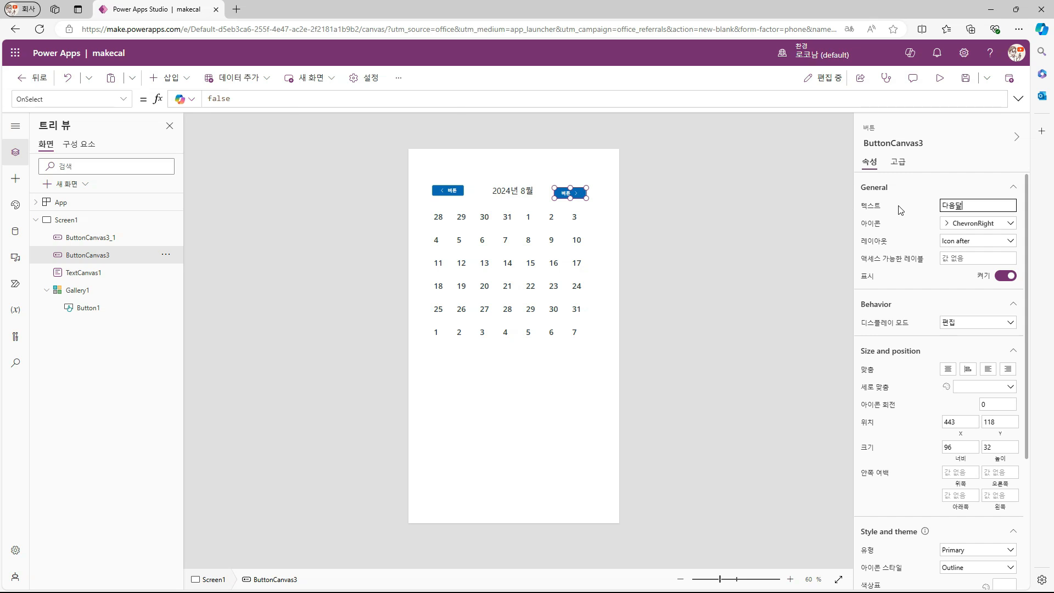
left_click(449, 191)
left_click(968, 205)
type("ㅇ")
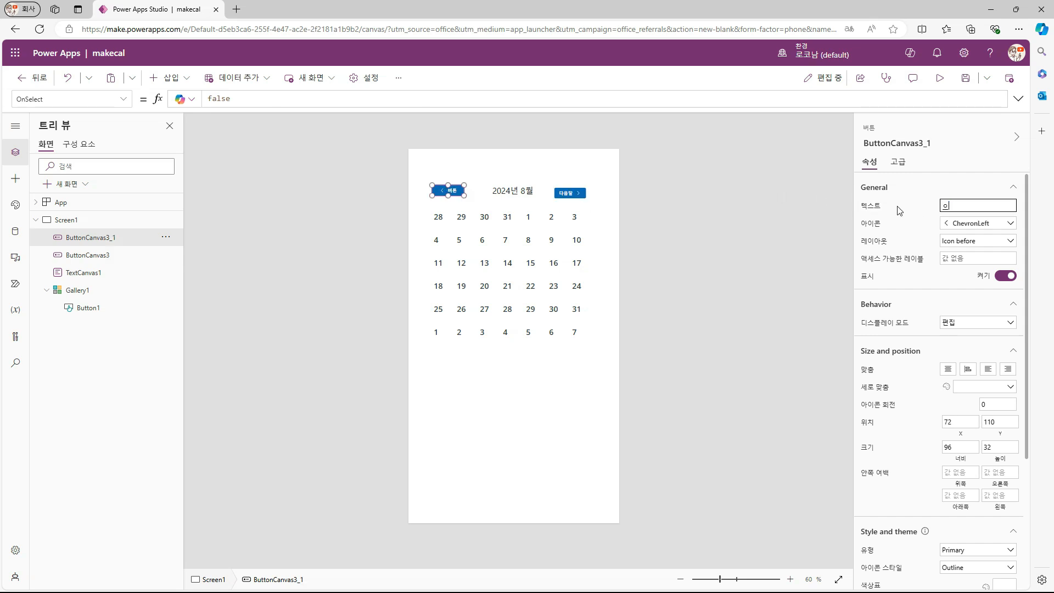
Step: Set the style type of both the 이전달 and 다음달 buttons to Transparent
left_click(570, 193)
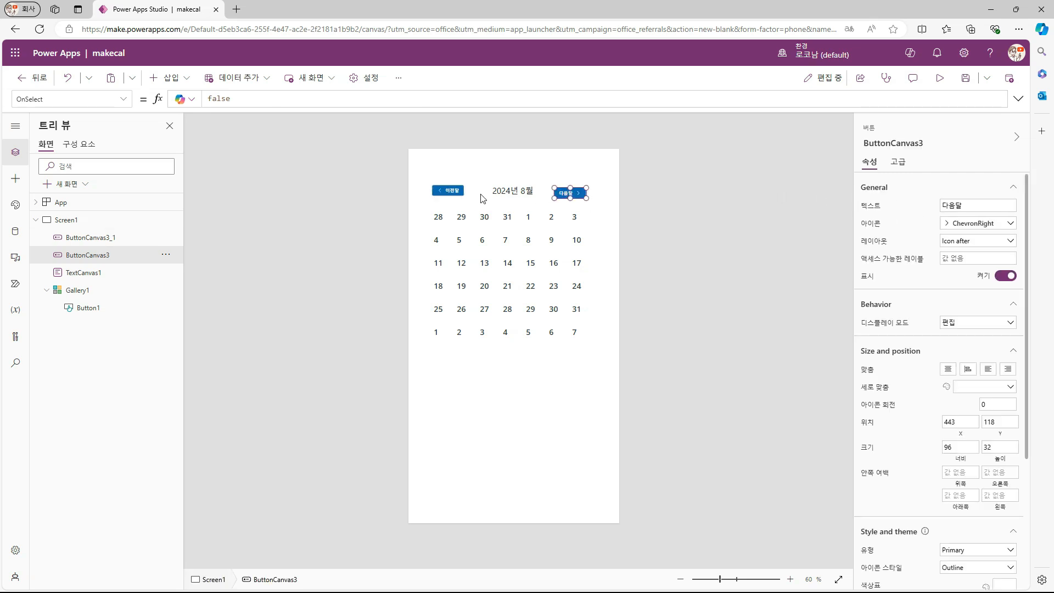
left_click(448, 191, "shift")
scroll(981, 387, "down", 1)
scroll(981, 387, "down", 2)
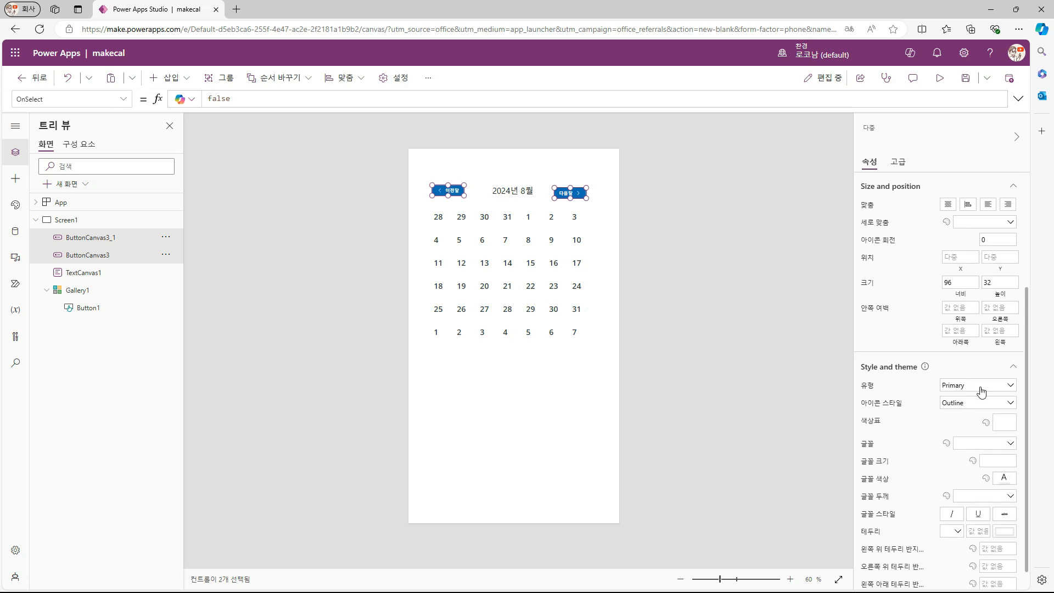
left_click(981, 386)
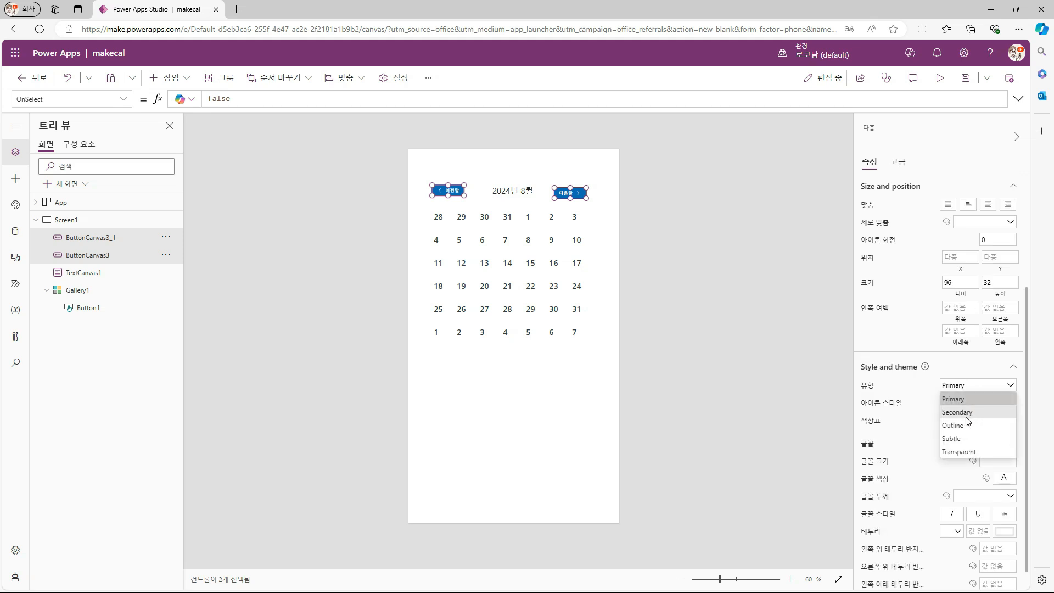
left_click(966, 413)
left_click(975, 385)
left_click(966, 425)
left_click(972, 386)
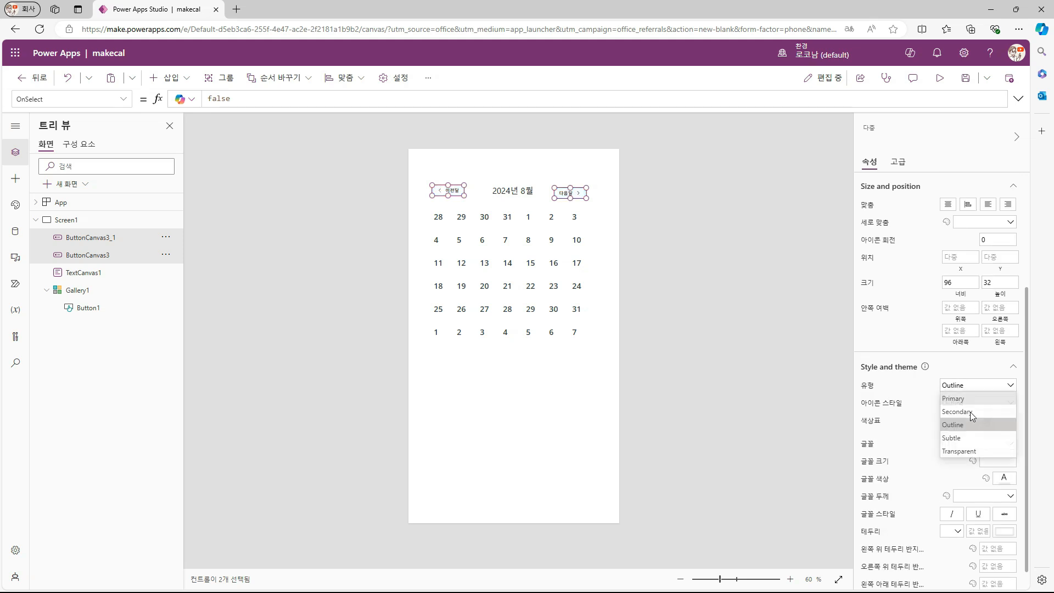
left_click(972, 452)
left_click(576, 205)
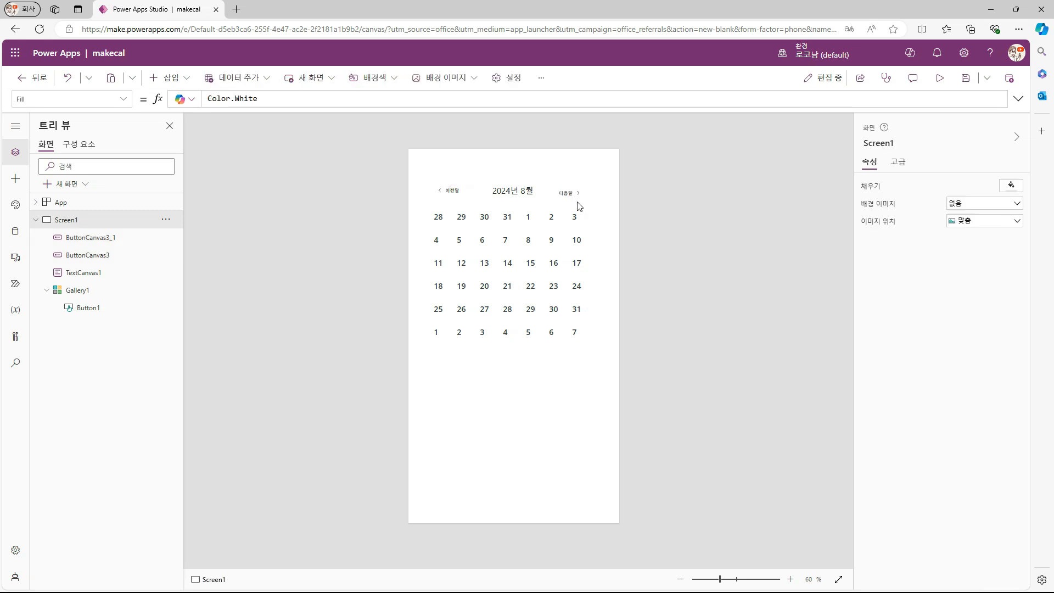
Step: Set both month buttons' font weight to Bold (굵게) and their font size to 24
left_click_drag(422, 176, 607, 238)
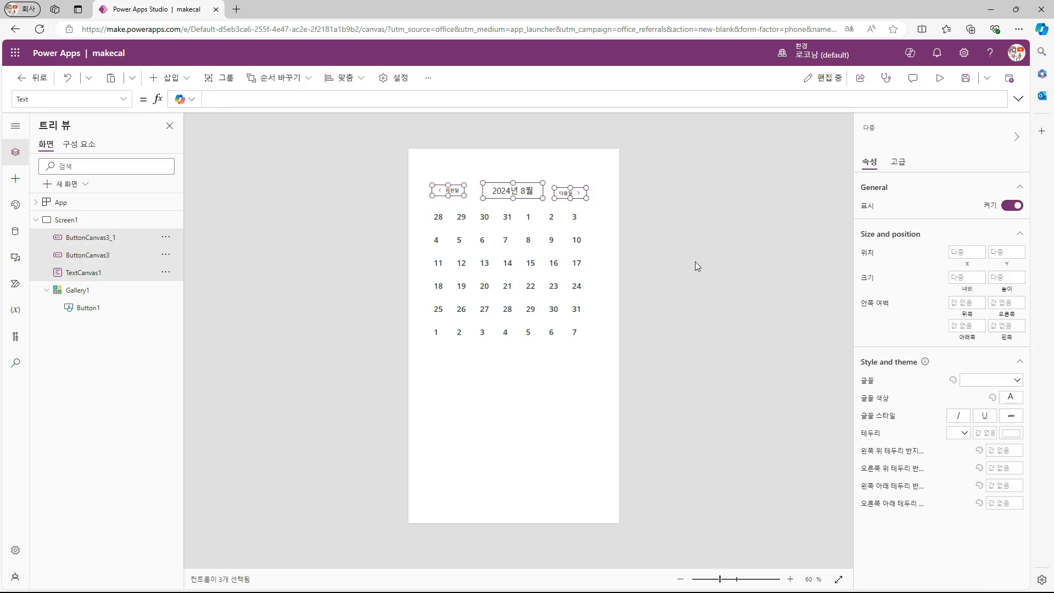
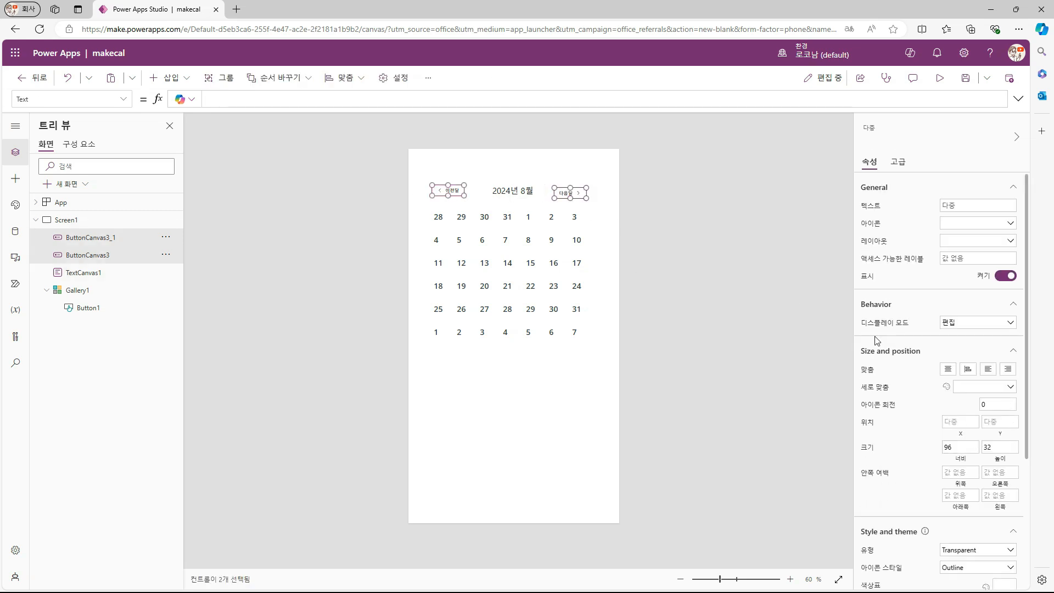
scroll(983, 411, "down", 3)
left_click(984, 497)
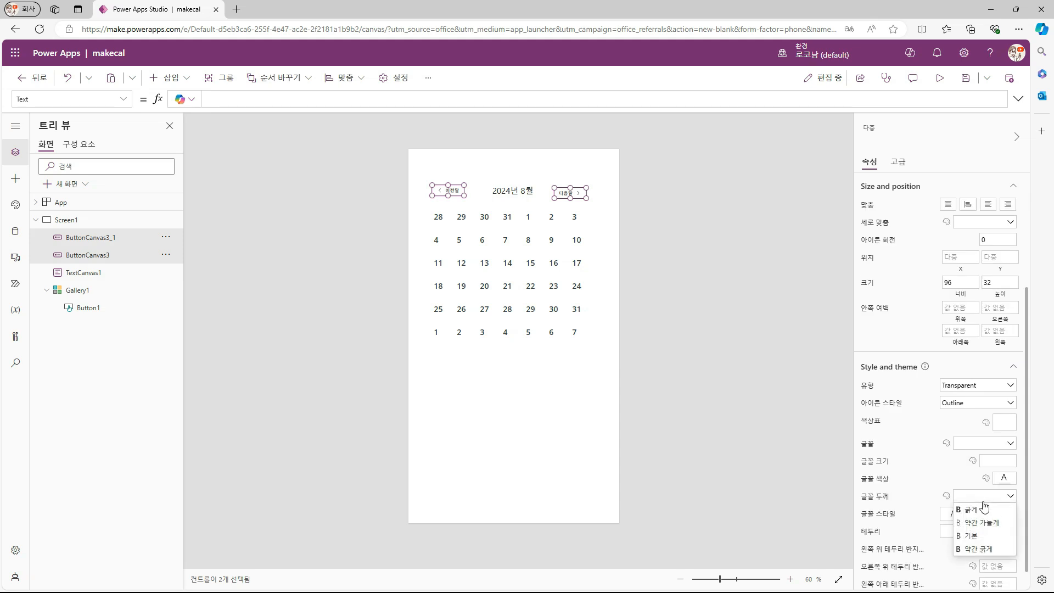
left_click(977, 511)
left_click(1014, 462)
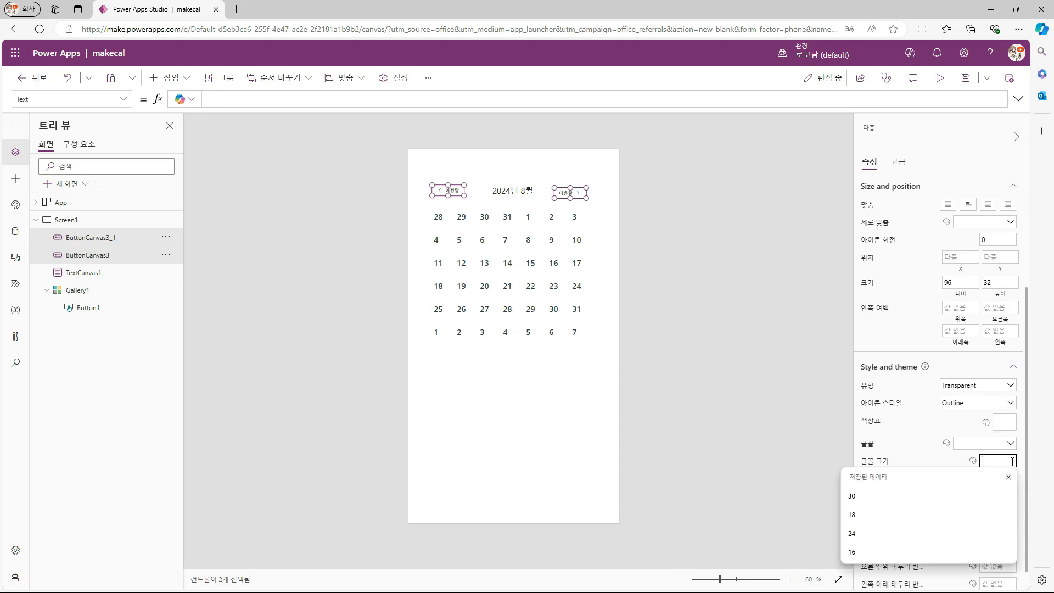
type("24")
key("Return")
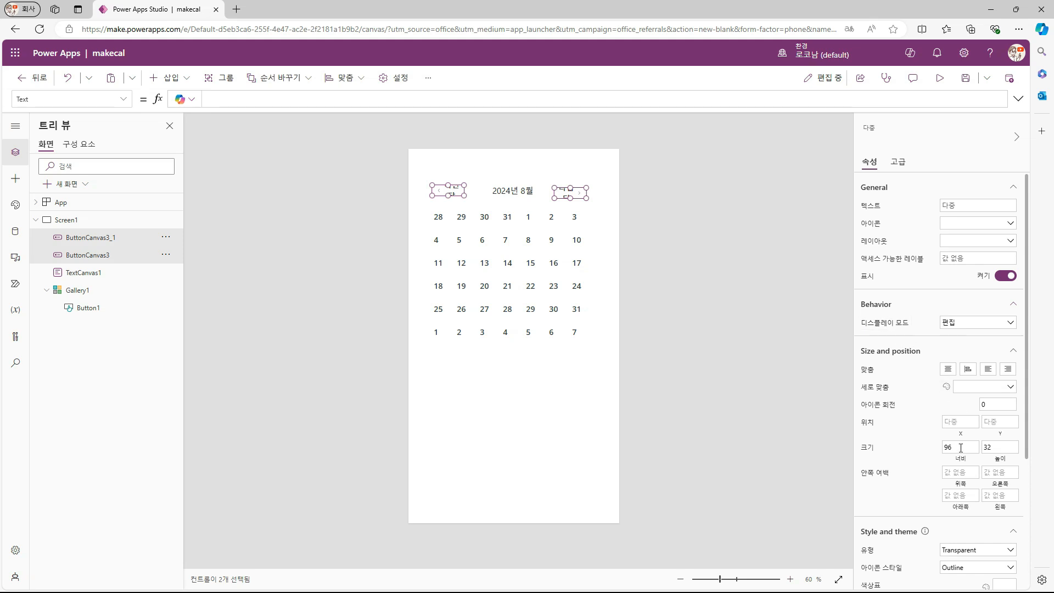
Step: Set the width of both month buttons to 140
left_click_drag(962, 447, 889, 447)
type("120")
key("Return")
left_click_drag(960, 447, 877, 440)
type("140")
key("Return")
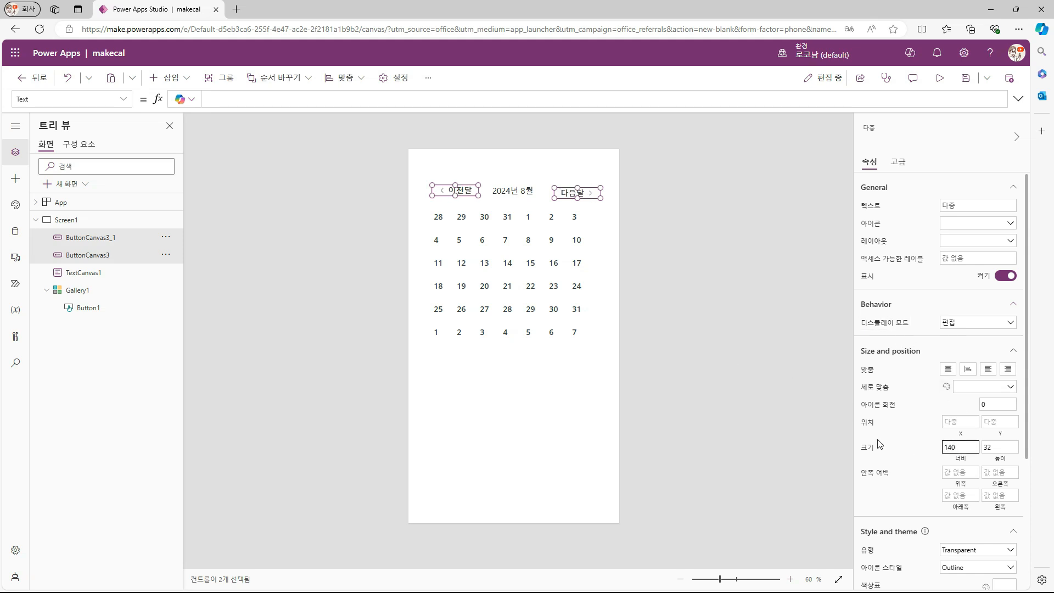
Step: Make the year-month text bold and arrange it at X 206, Y 110 between the month buttons at X 50 and X 422, both at Y 118
left_click(497, 203)
left_click(511, 193)
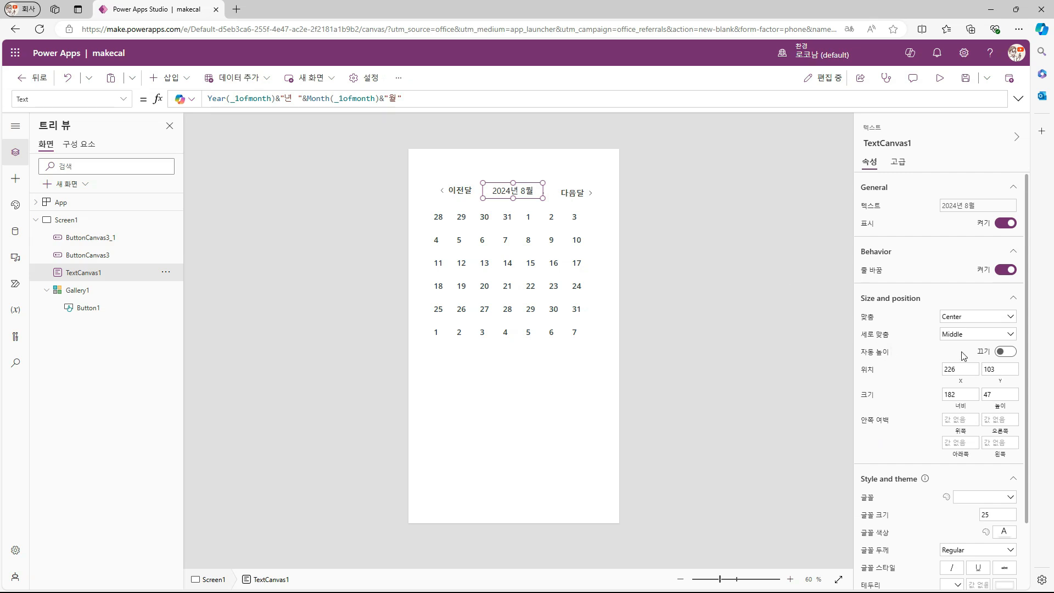
scroll(992, 462, "down", 2)
left_click(494, 205)
left_click(459, 193)
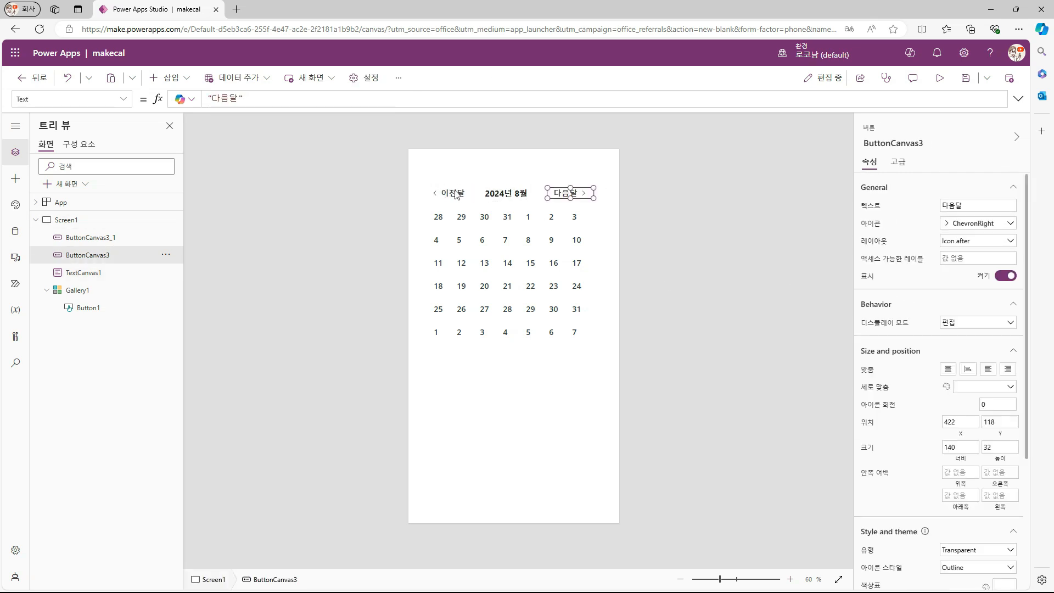
left_click(457, 192)
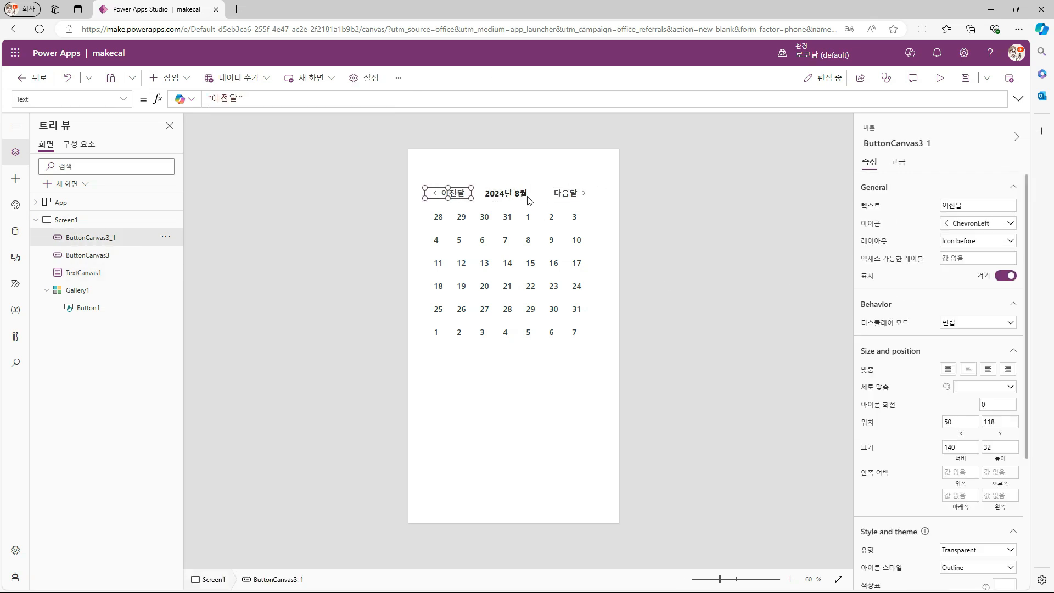
left_click(569, 195)
left_click(494, 196)
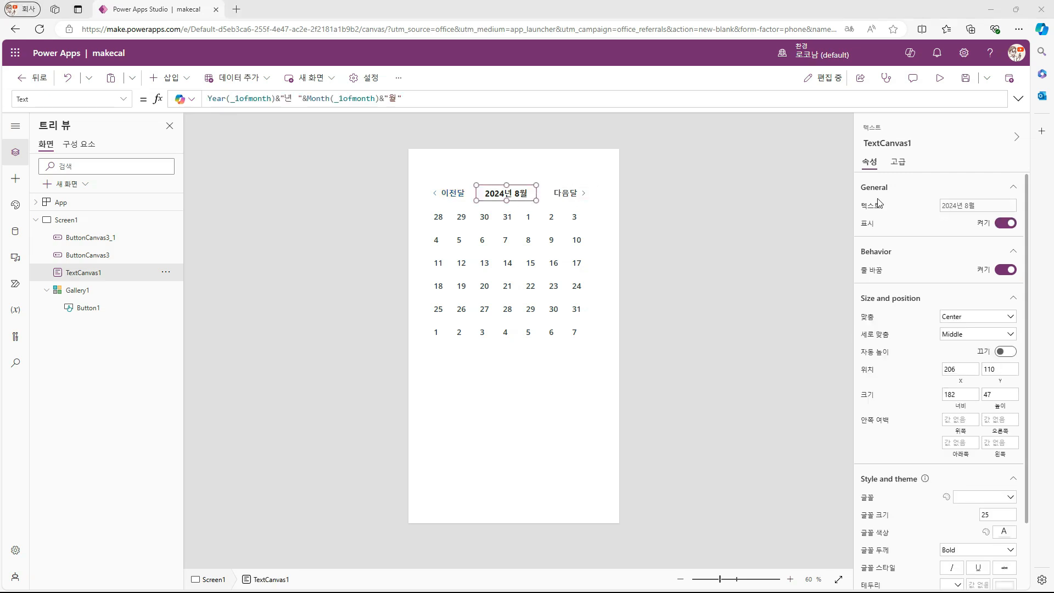
Step: Set the 다음달 button's OnSelect formula to Set(_1ofmonth,Date(Year(_1ofmonth),Month(_1ofmonth)+1,1))
left_click(572, 197)
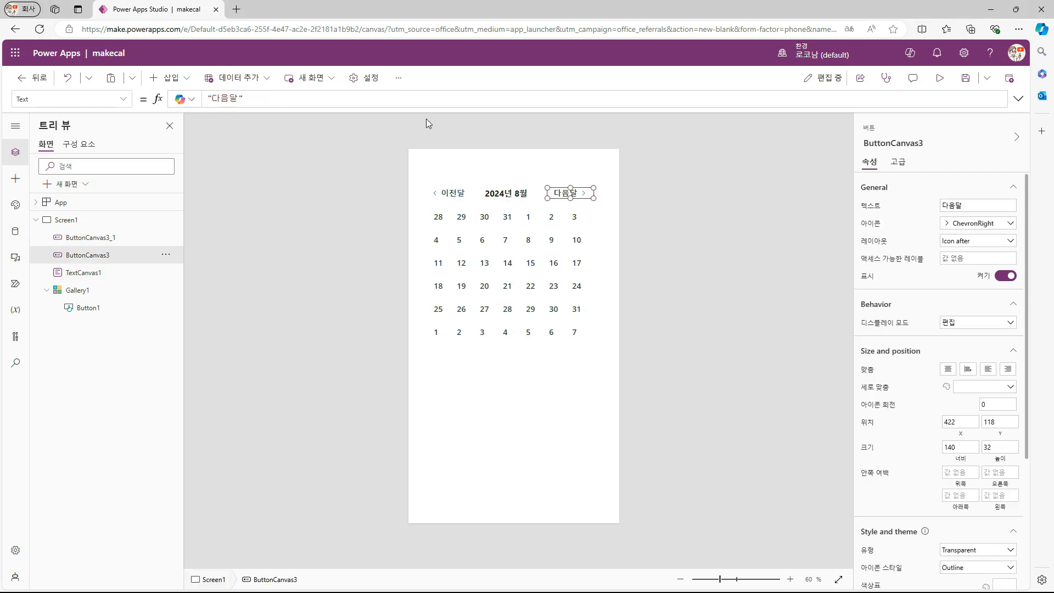
left_click(72, 99)
left_click(64, 220)
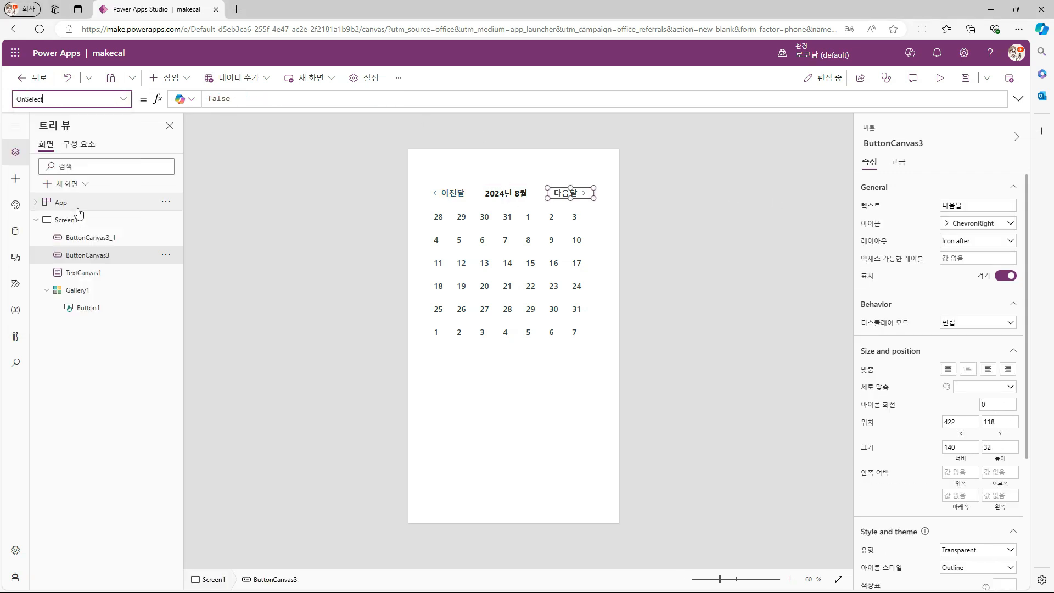
left_click(245, 99)
key("ctrl+a")
type("Set(")
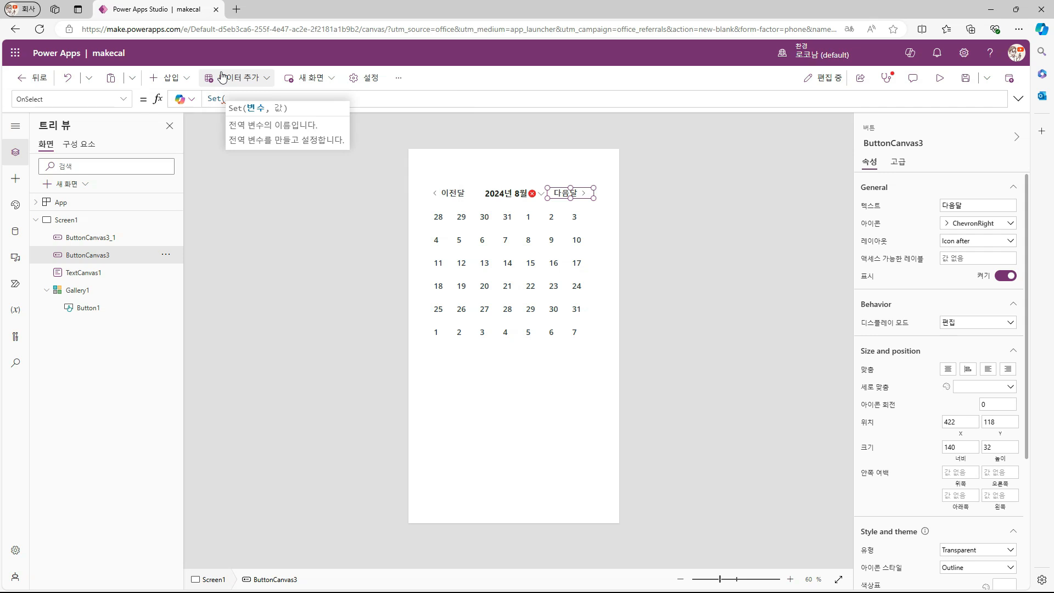
type("_1ofmonth,")
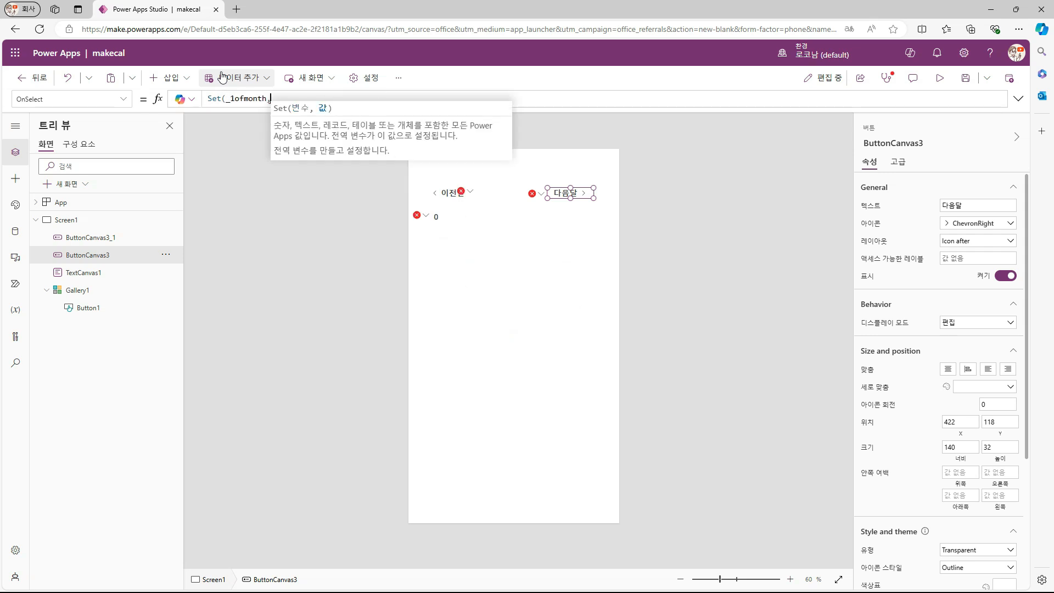
type("Date(Year(_1ofmonth),Month(")
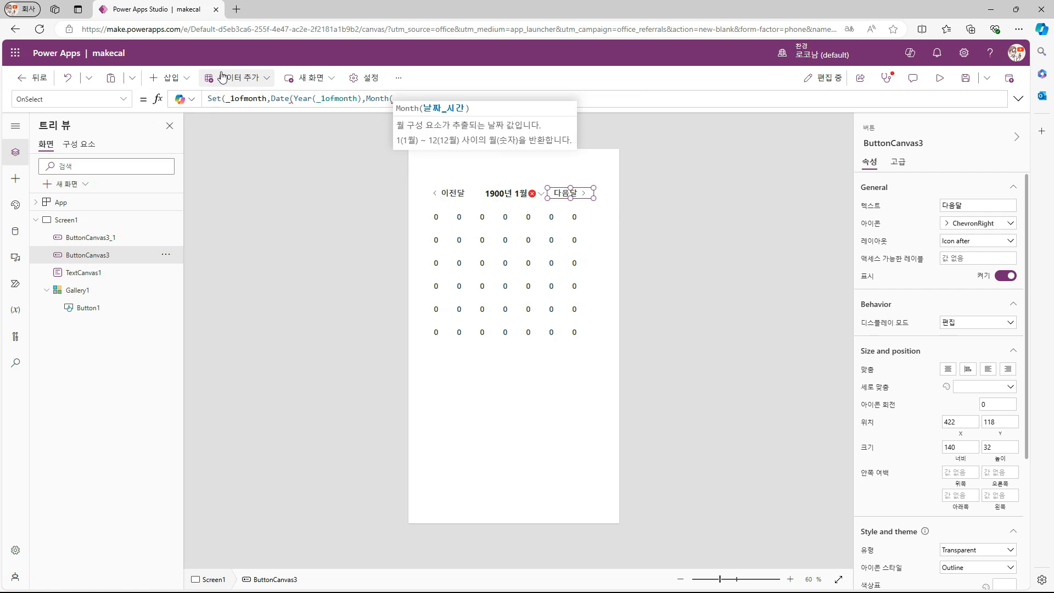
type("_1ofmonth)+")
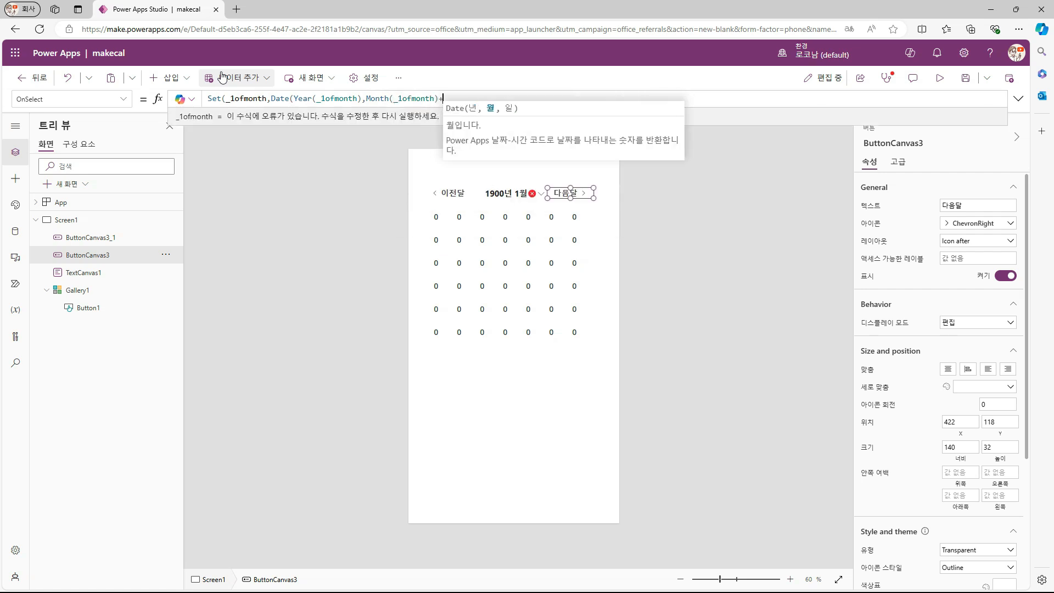
type("1,1)")
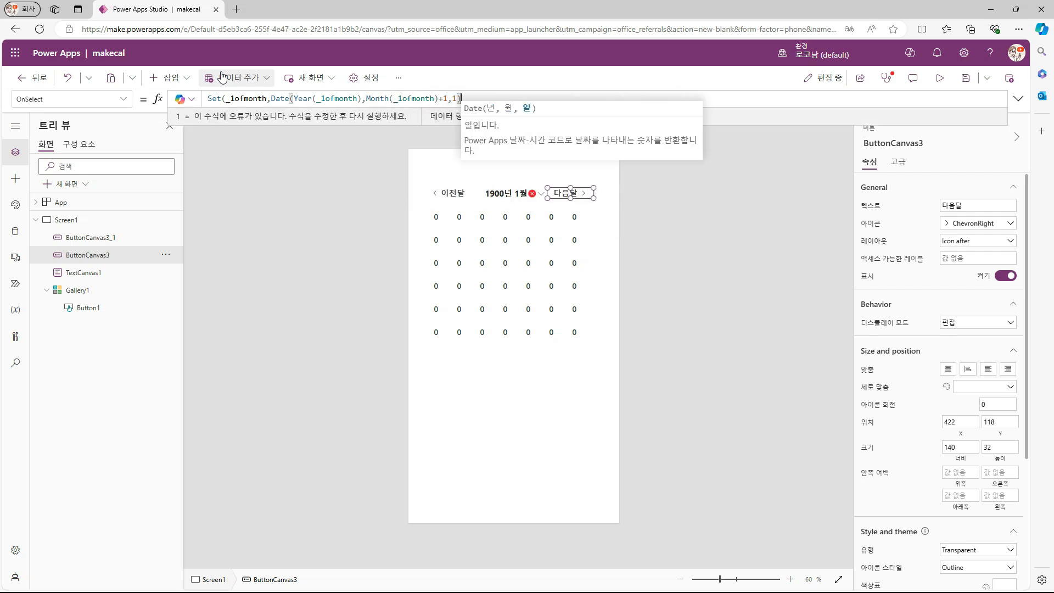
type(")")
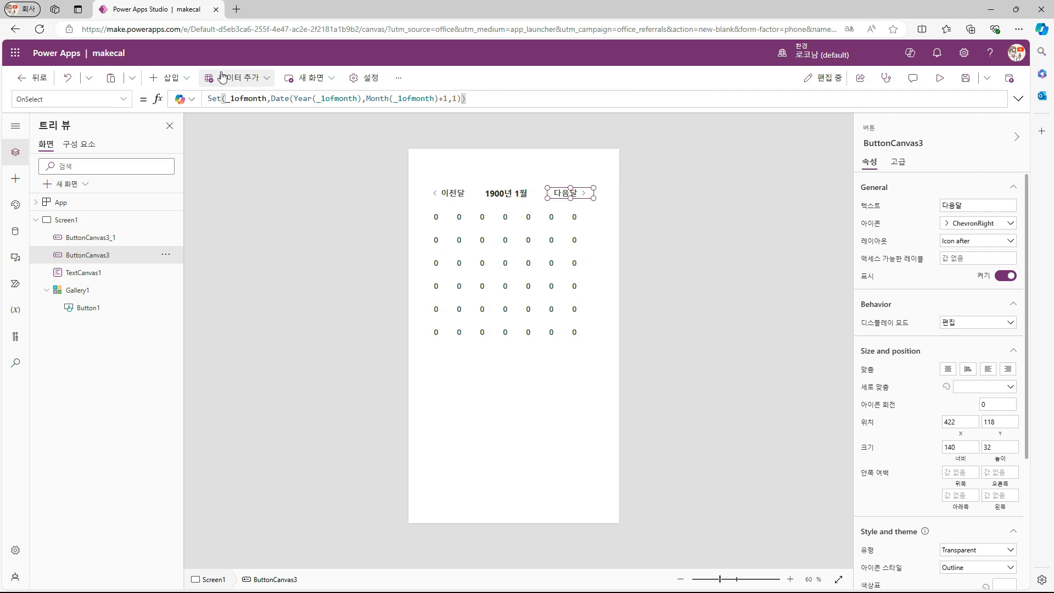
left_click(630, 221)
Step: Set the 이전달 button's OnSelect formula to Set(_1ofmonth,Date(Year(_1ofmonth),Month(_1ofmonth)-1,1))
left_click(451, 193)
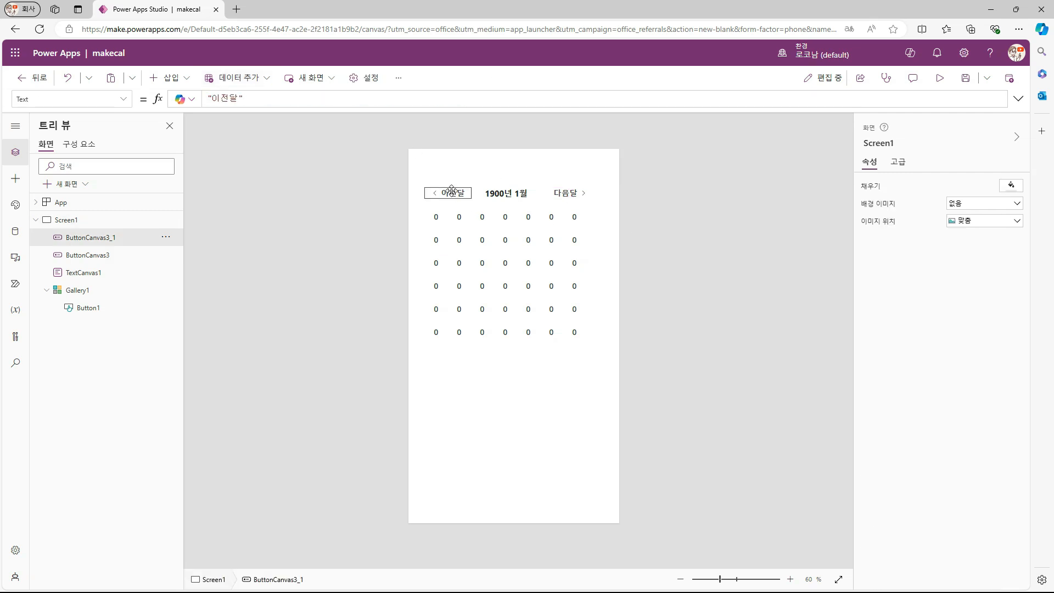
left_click(118, 100)
left_click(110, 187)
left_click(257, 98)
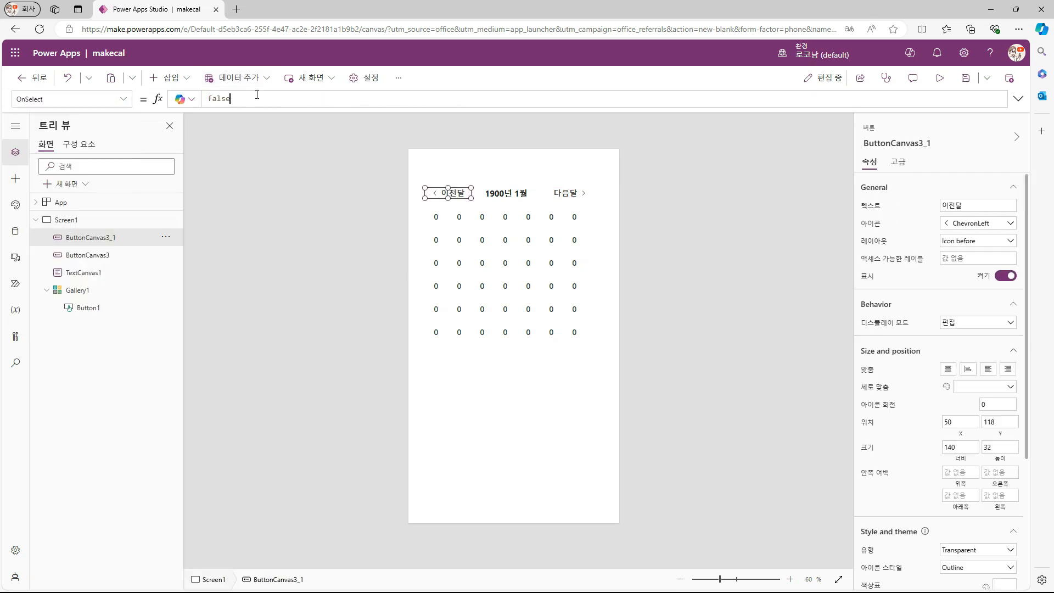
key("ctrl+a")
type("Set(_1ofmonth,Date(Year(_1ofmonth),Month(_1ofmonth)+1,1))")
left_click(458, 100)
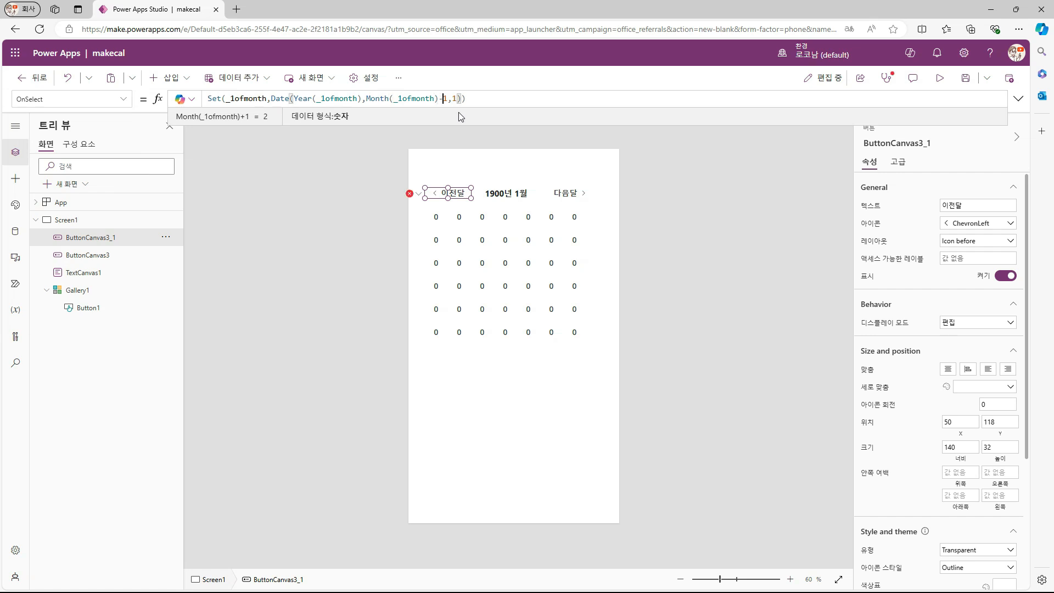
left_click(455, 203)
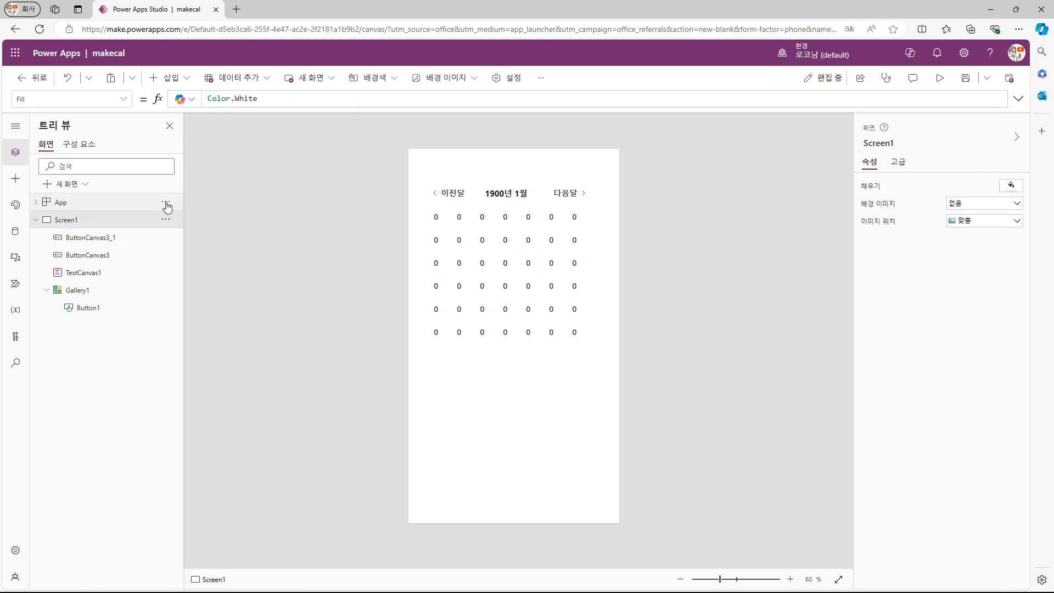
Step: Run the App's OnStart to reset the month and test the calendar with the 다음달 and 이전달 buttons
left_click(166, 202)
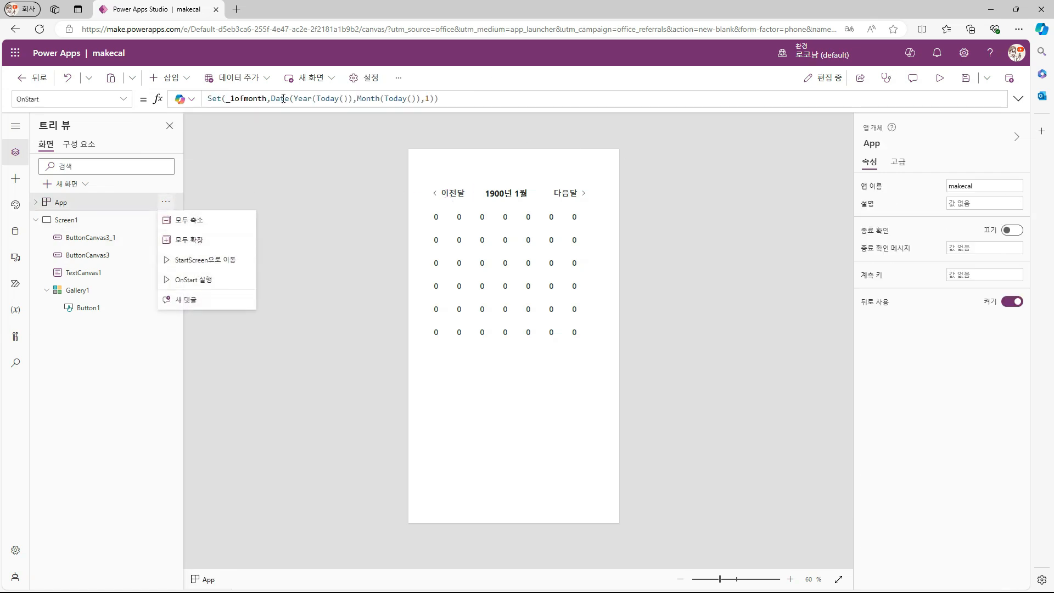
left_click(195, 280)
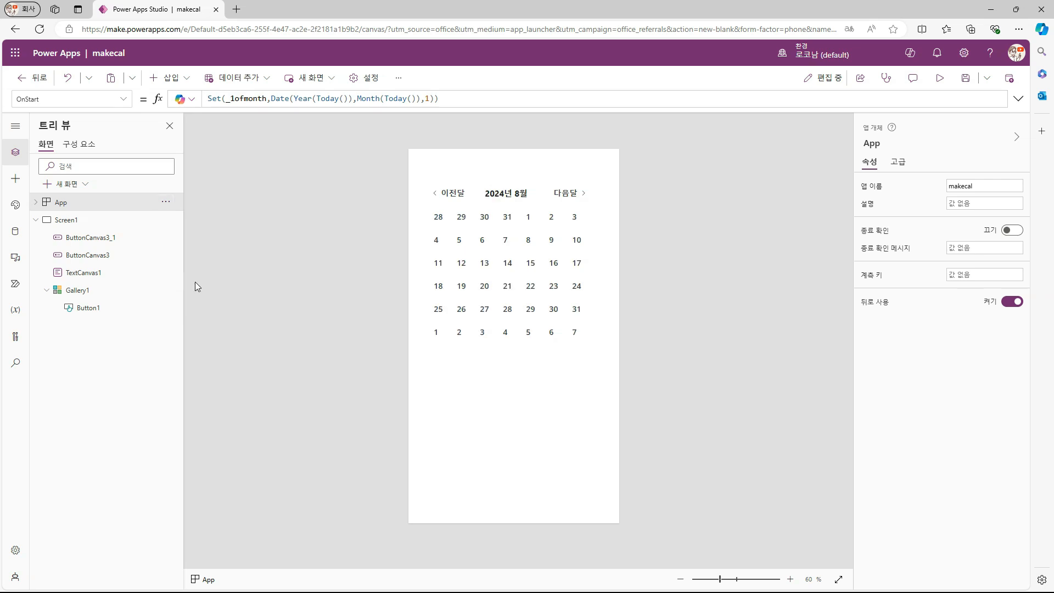
left_click(572, 194)
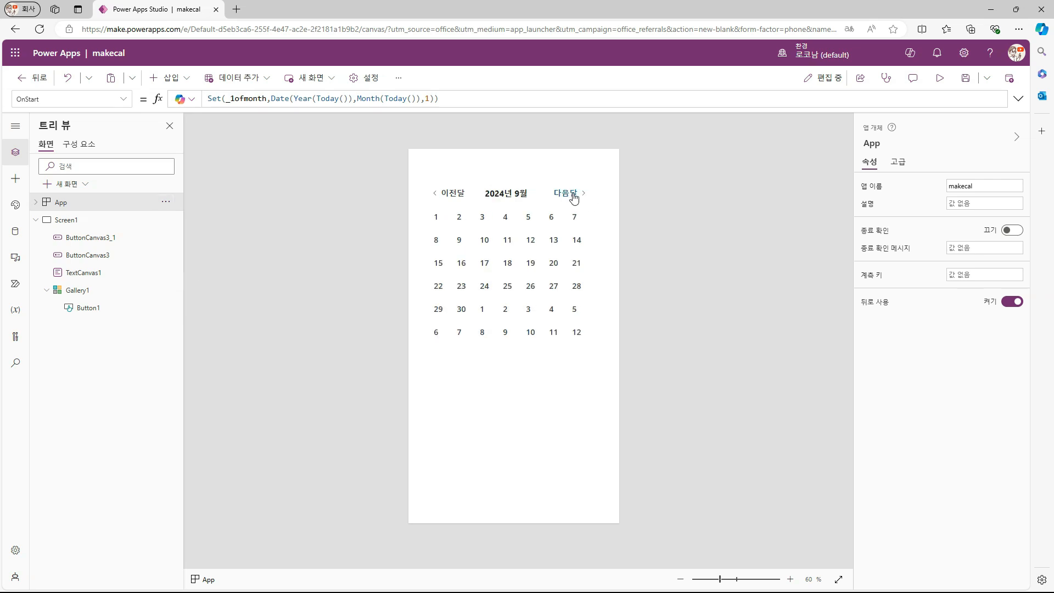
left_click(443, 196)
left_click(446, 195)
left_click(572, 194)
Step: Select the date gallery below the month header
left_click(544, 287)
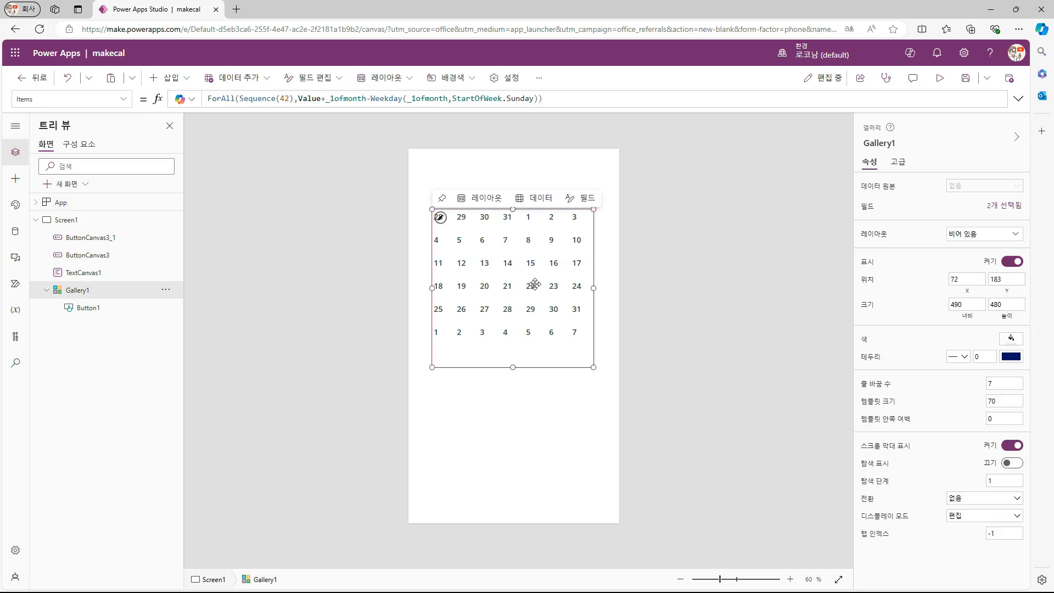
Step: Align the previous-month button, month title and next-month button by their middles and distribute them evenly horizontally
left_click(616, 254)
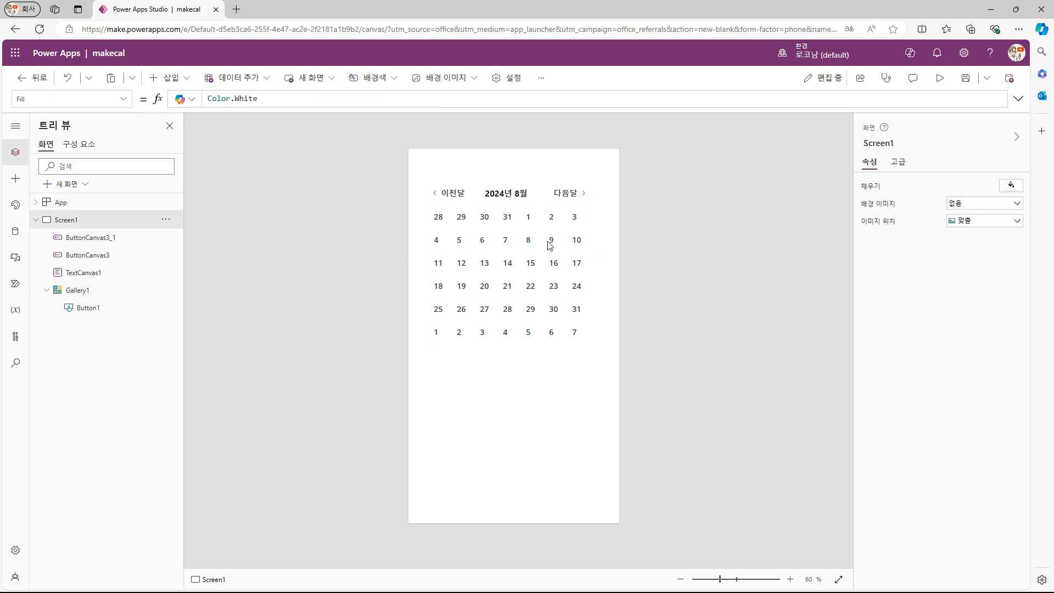
left_click_drag(608, 207, 402, 171)
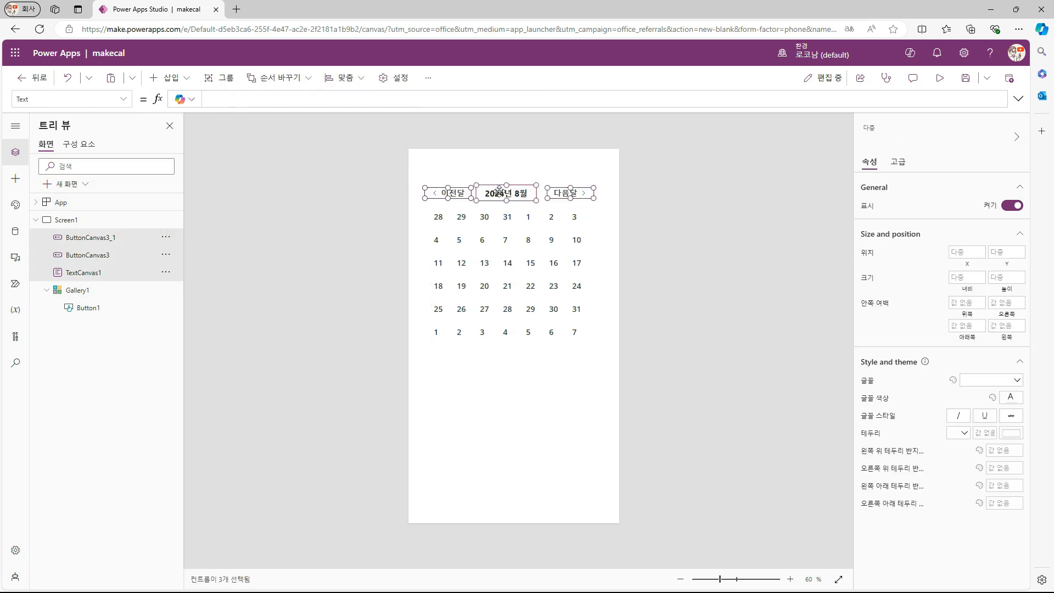
right_click(531, 193)
mouse_move(583, 305)
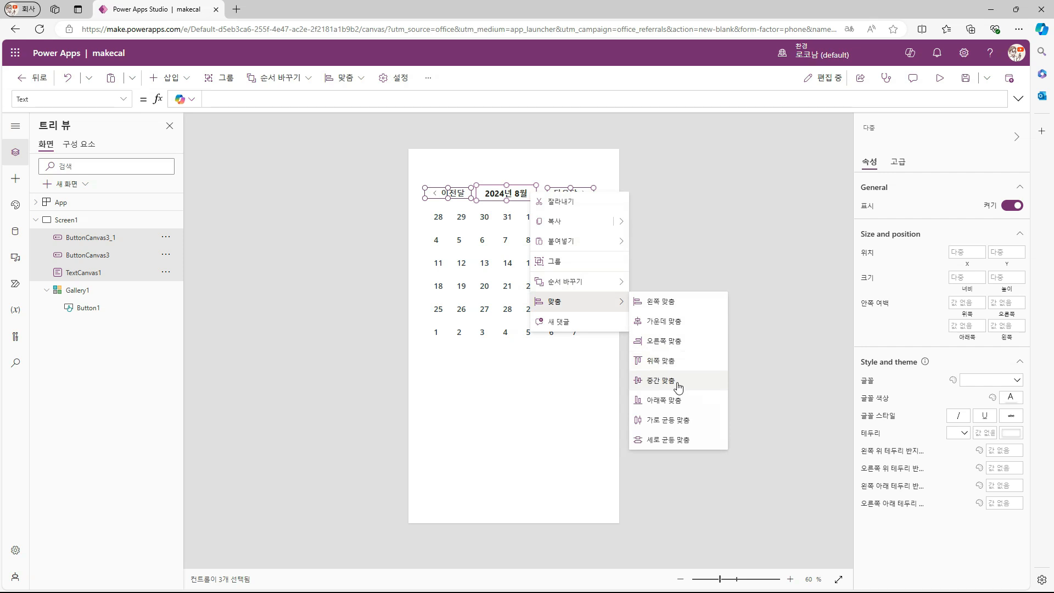
left_click(683, 380)
mouse_move(541, 305)
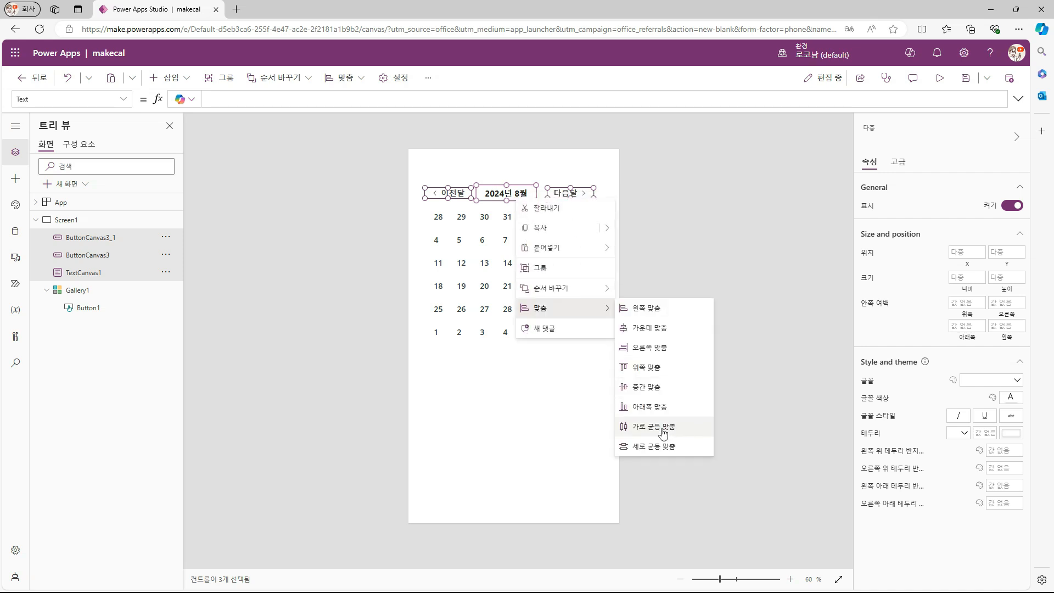
left_click(666, 429)
Step: Group the three month header controls and move the group and the date gallery apart to leave room for a weekday row
key("ctrl+g")
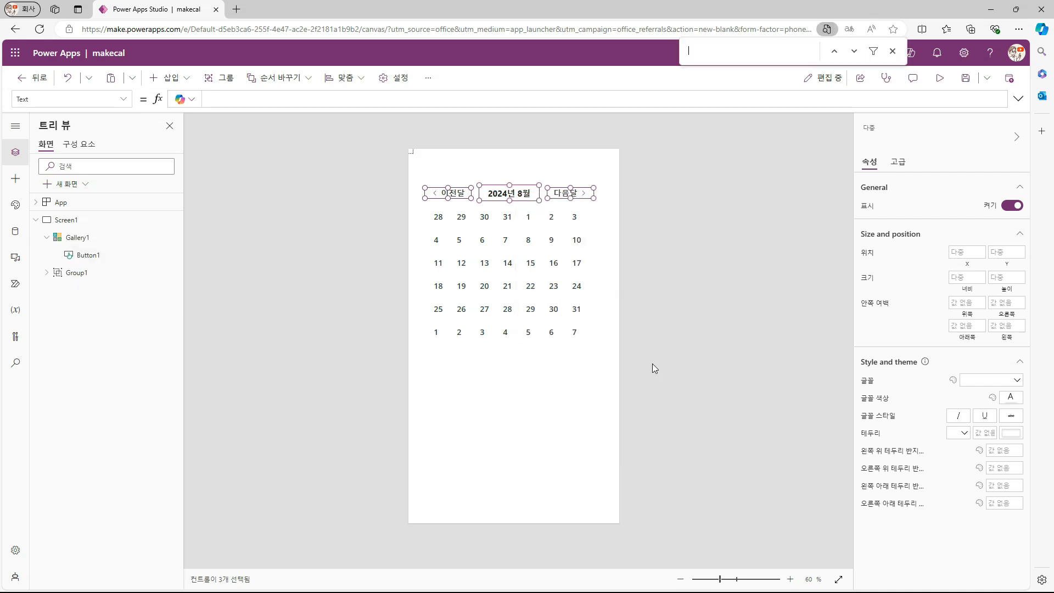
left_click(508, 273)
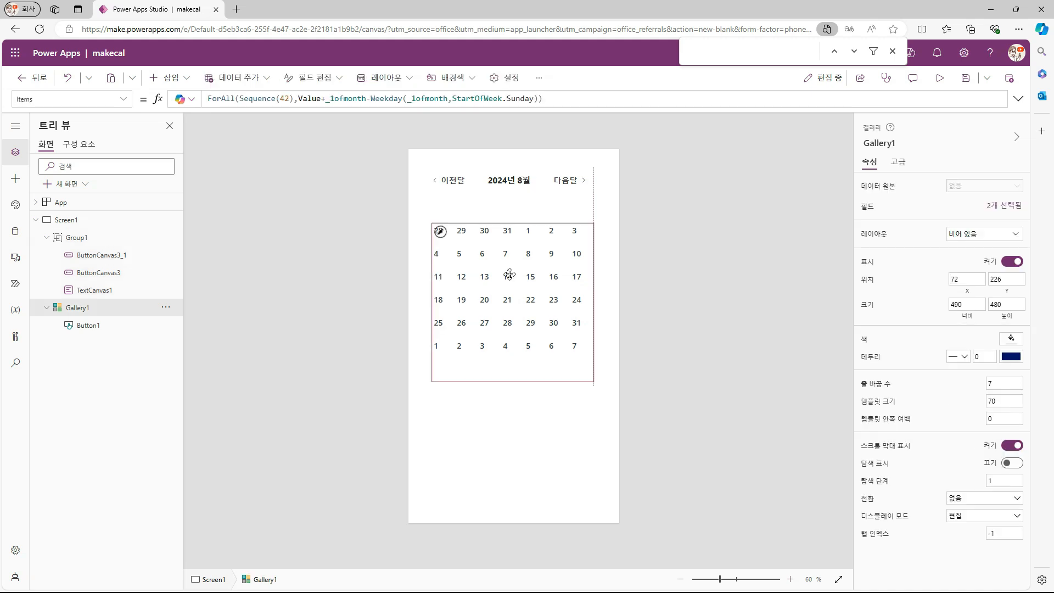
left_click(526, 204)
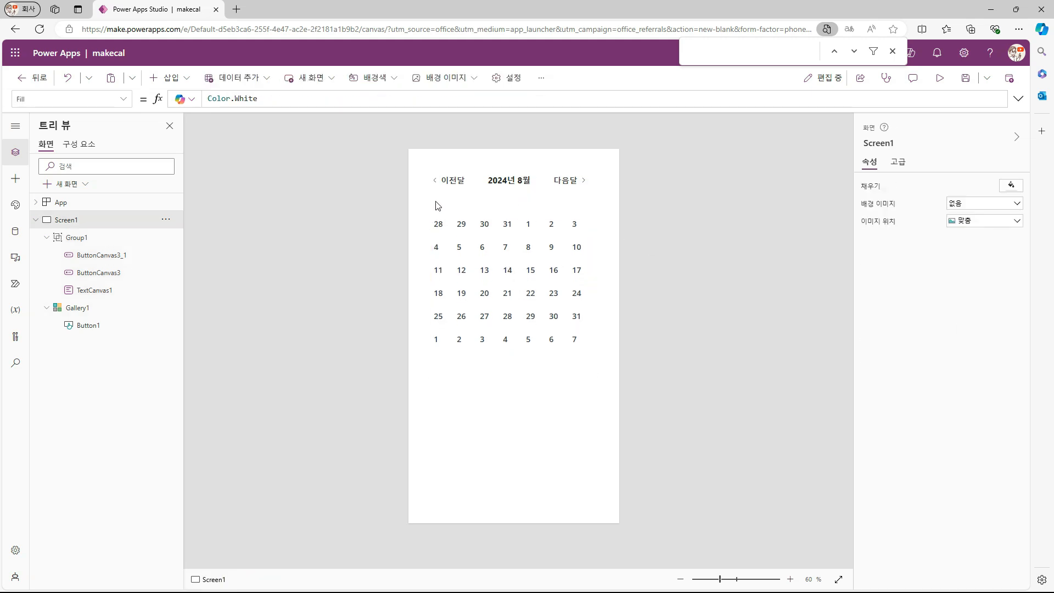
Step: Insert a blank horizontal gallery with its Items set to ["일","월","화","수","목","금","토"]
left_click(170, 78)
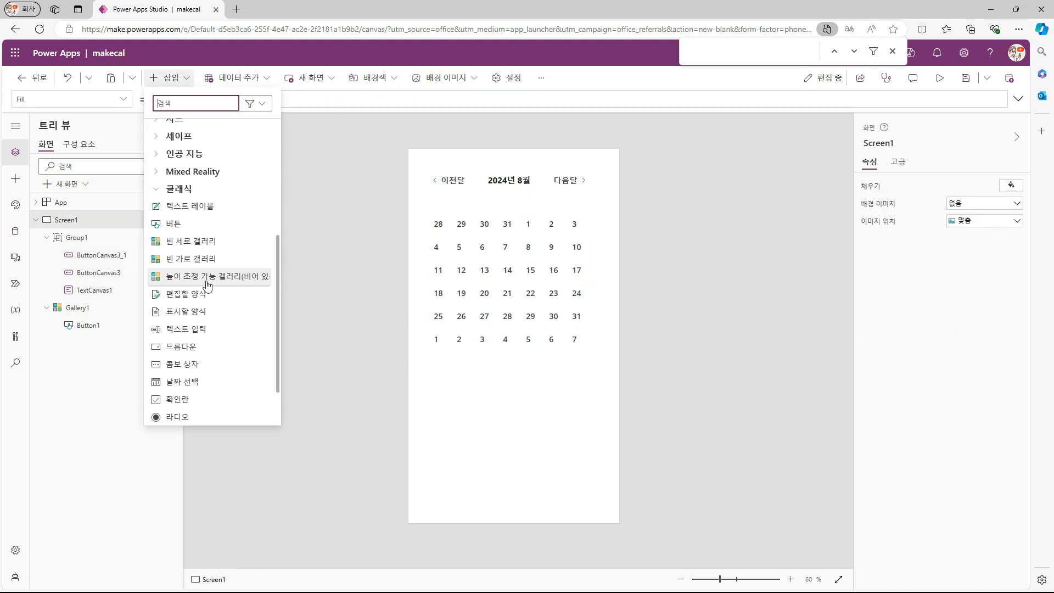
left_click(191, 258)
left_click_drag(309, 99, 207, 93)
type("[\"일\",\"월\",\"")
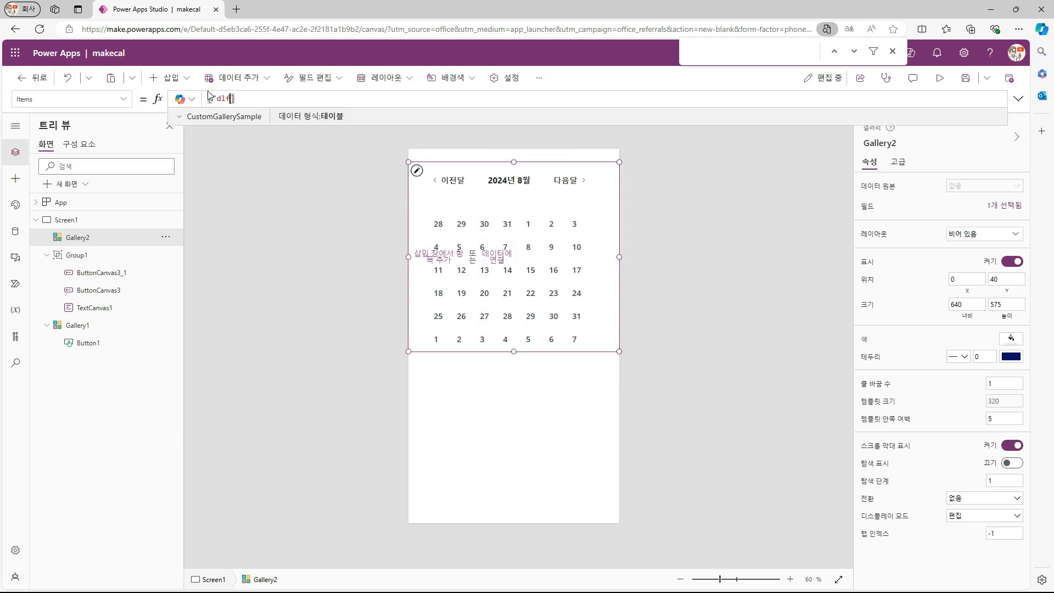
type("화\",\"수\",\"목\",\"금\",\"토\"]")
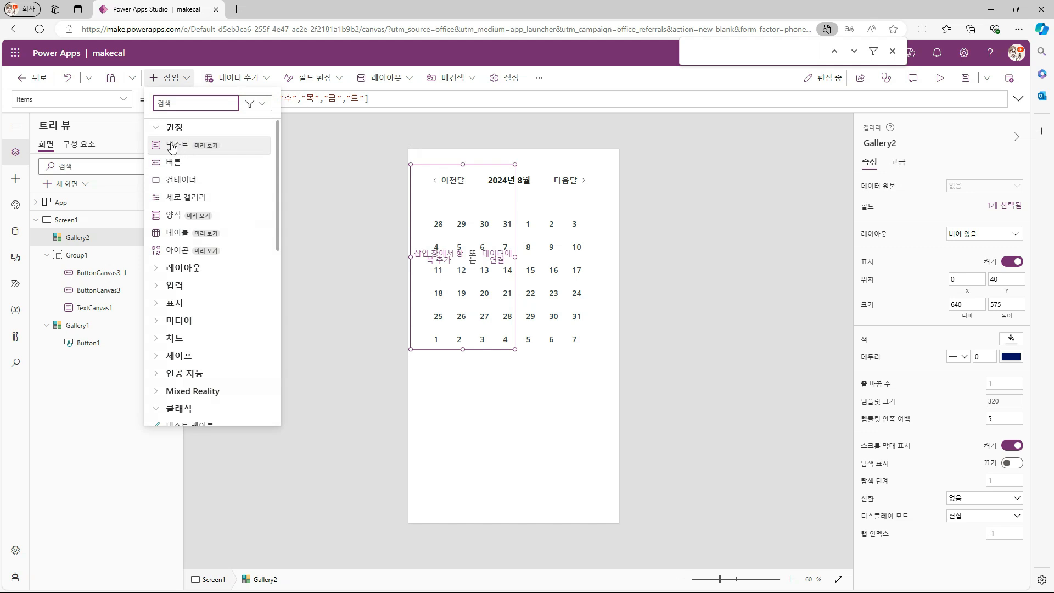
Step: Add a classic text label inside the weekday gallery's template
left_click(453, 208)
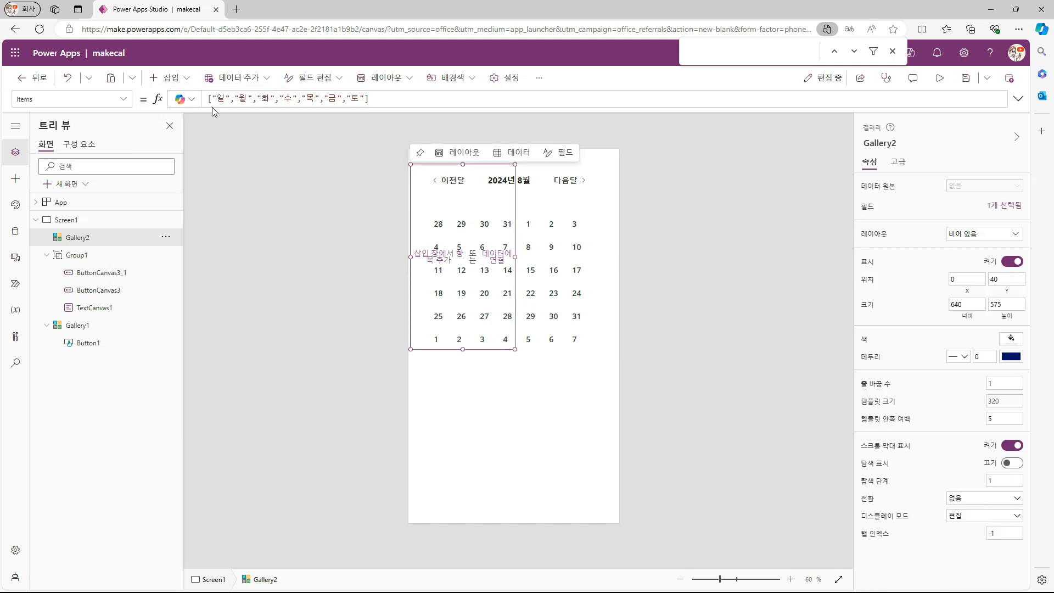
left_click(167, 78)
scroll(192, 231, "down", 3)
left_click(181, 151)
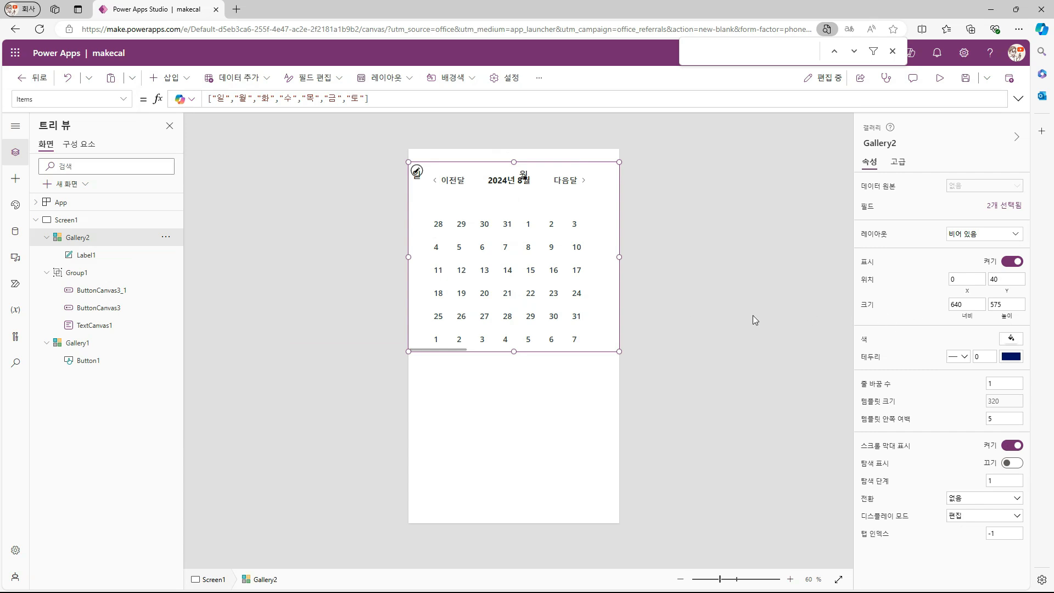
Step: Move the weekday gallery down clear of the month header and set its width to 490
left_click(466, 459)
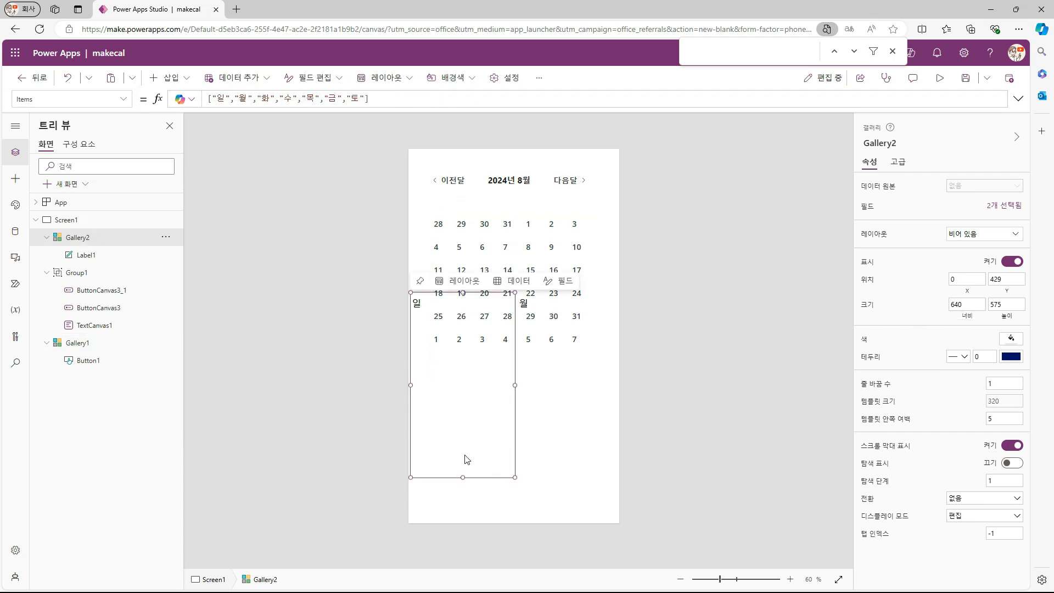
left_click(967, 305)
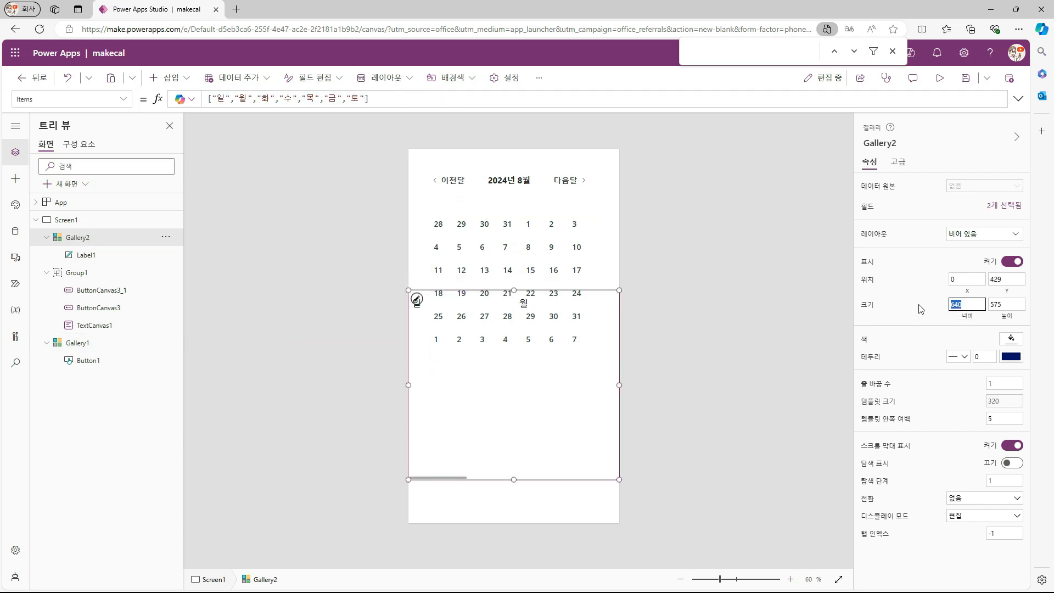
type("490")
Step: Size the weekday gallery with template size 70, template padding 0 and height 40
left_click(1004, 409)
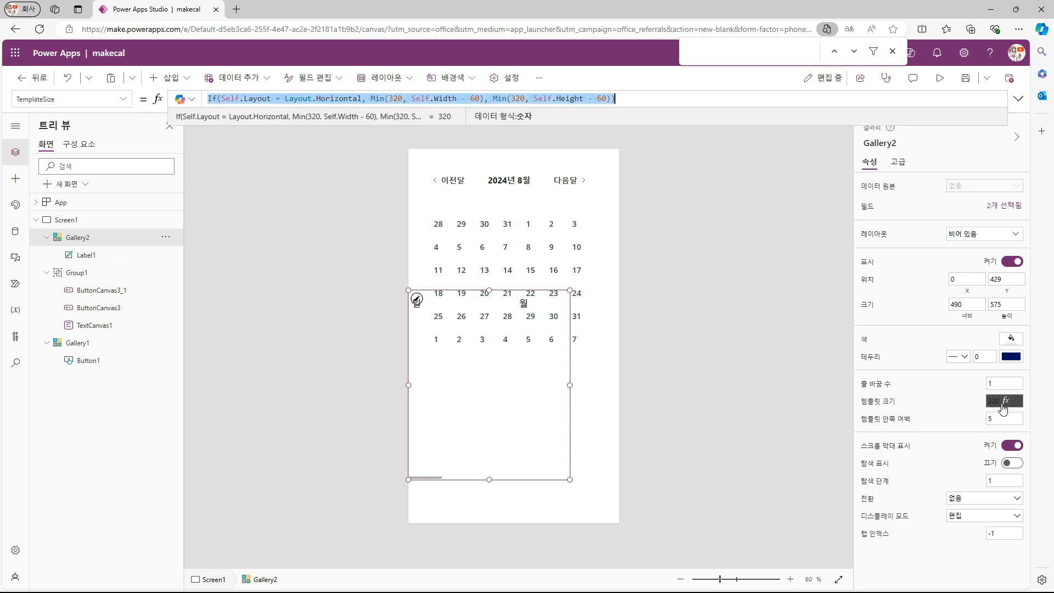
left_click(516, 286)
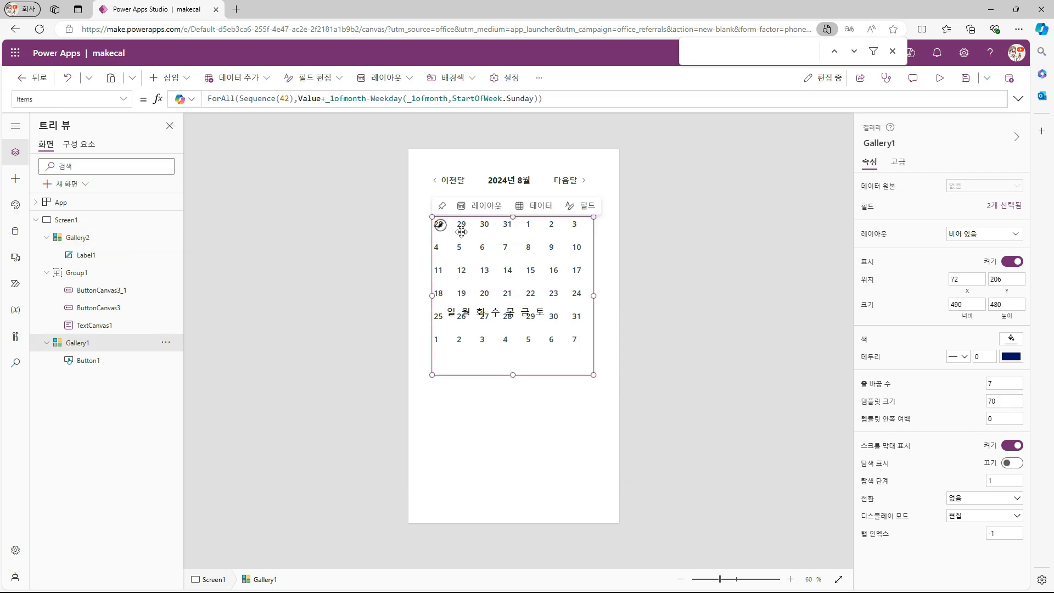
left_click(552, 415)
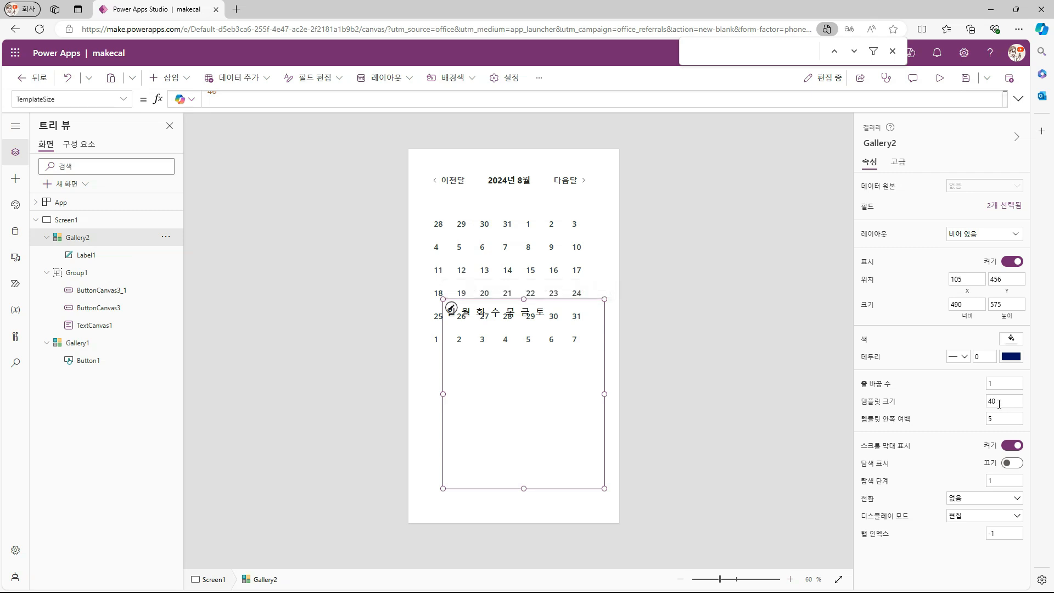
left_click(1004, 401)
type("70")
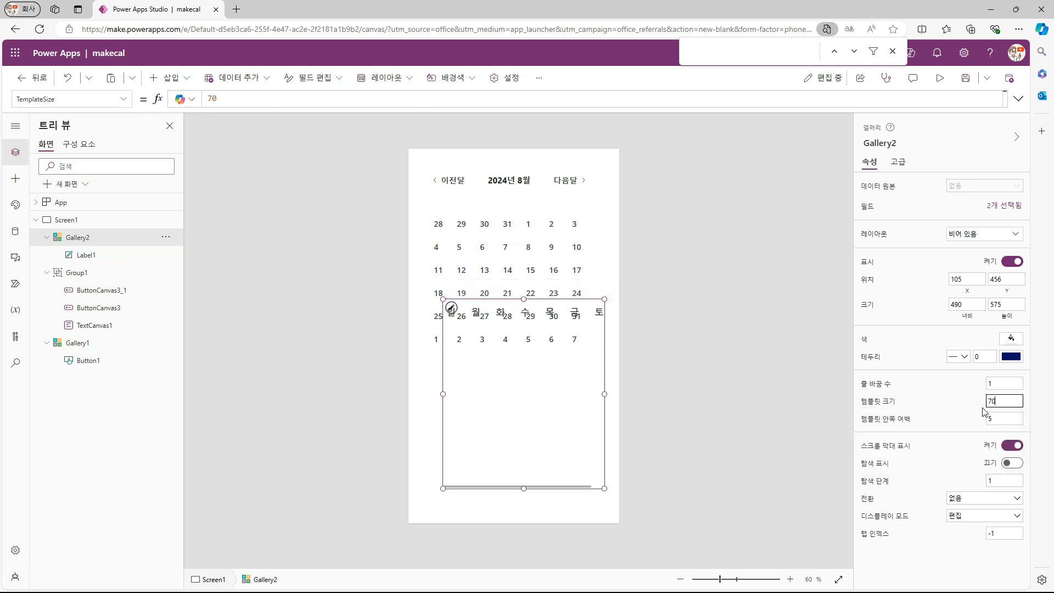
key("Tab")
type("0")
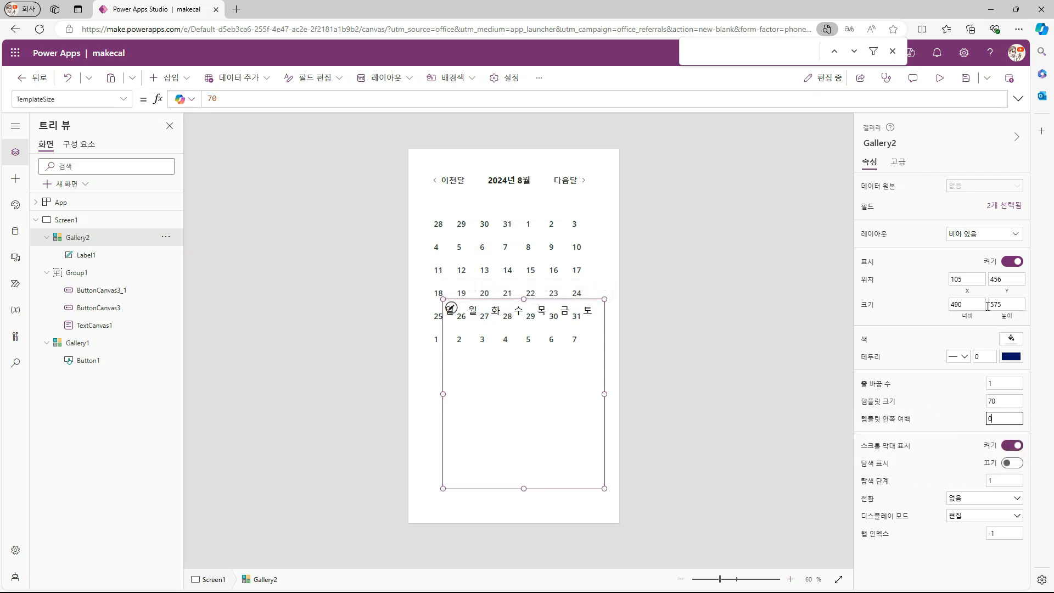
left_click(999, 306)
type("40")
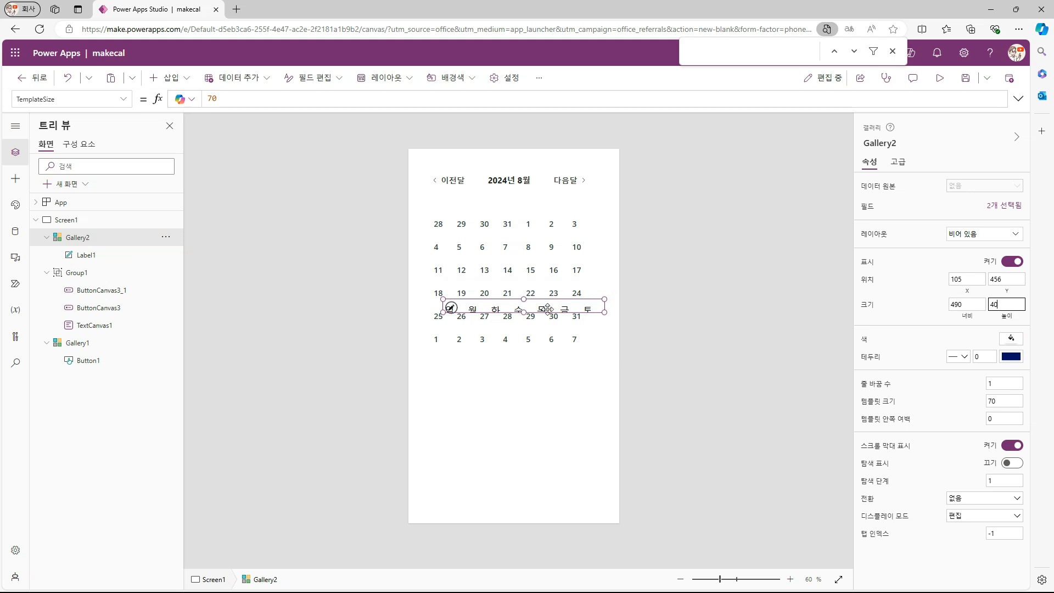
Step: Resize the weekday label inside the gallery to 70 wide and 40 high
left_click(460, 312)
left_click(460, 311)
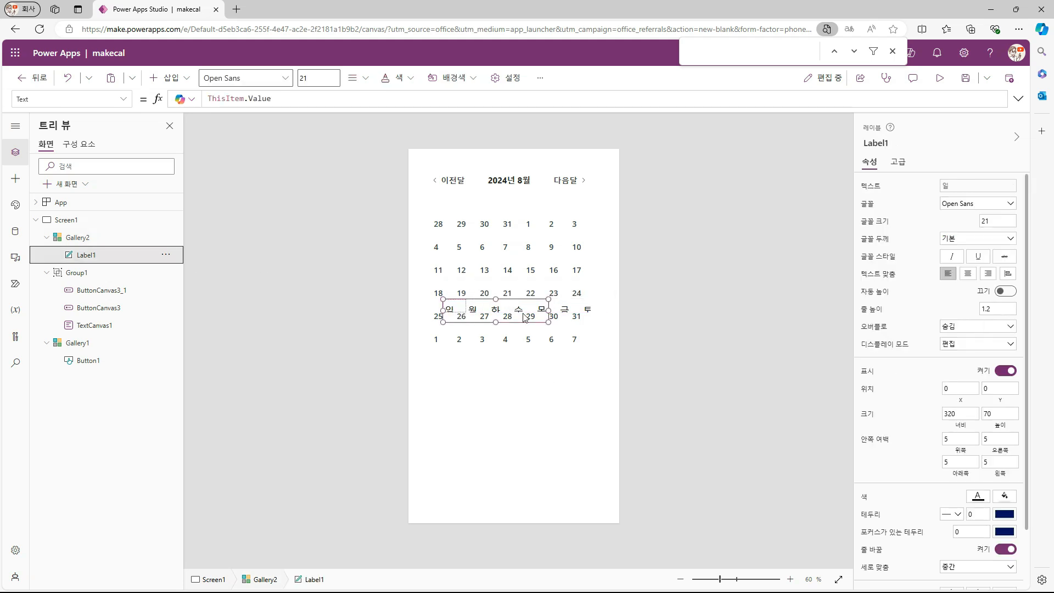
left_click(999, 413)
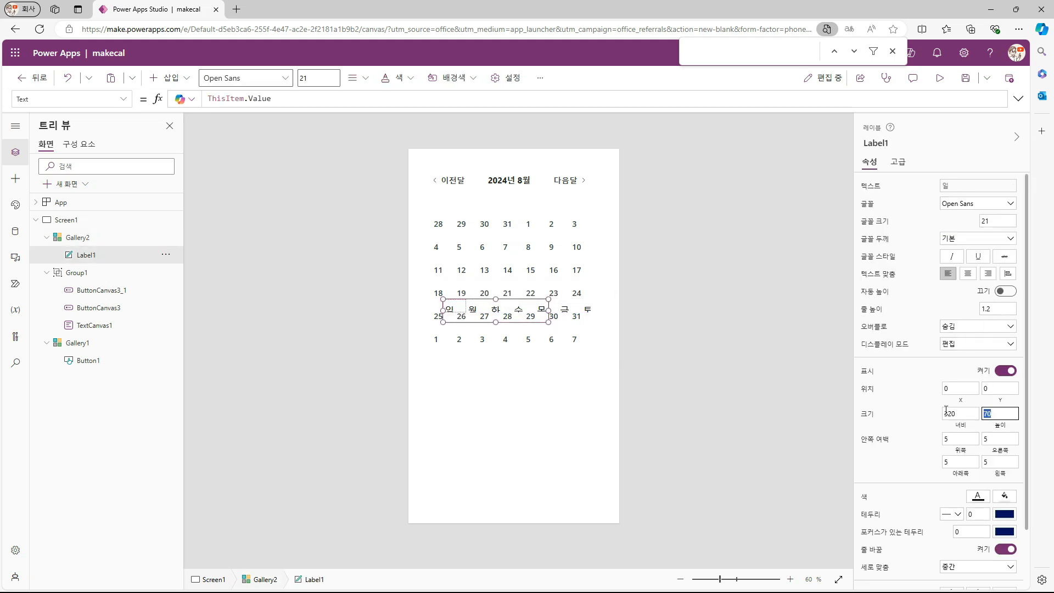
type("40")
key("shift+Tab")
type("70")
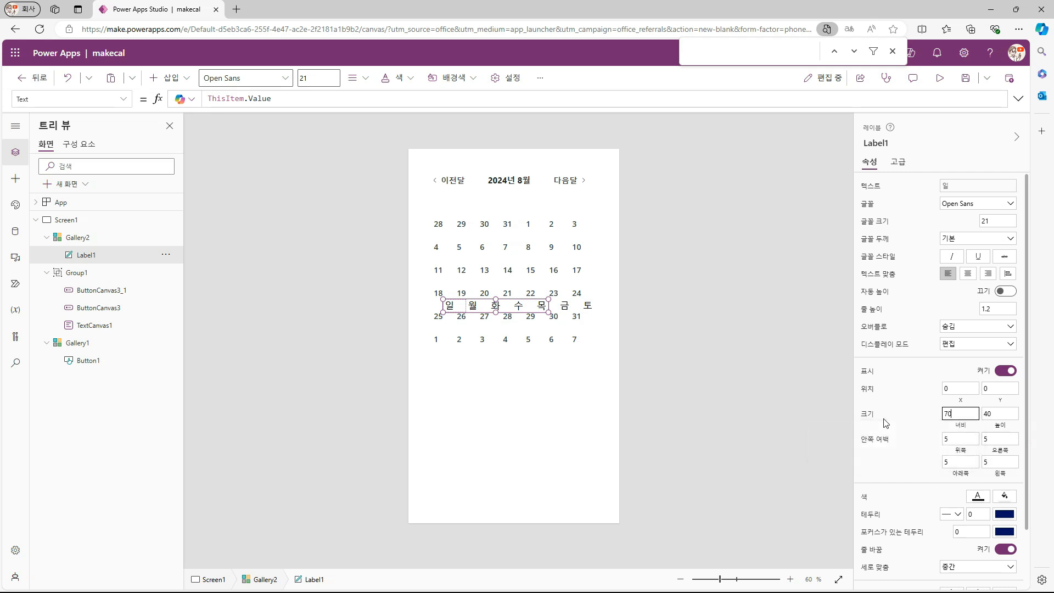
left_click(699, 401)
Step: Center the weekday label's text and make its font weight bold
left_click(77, 238)
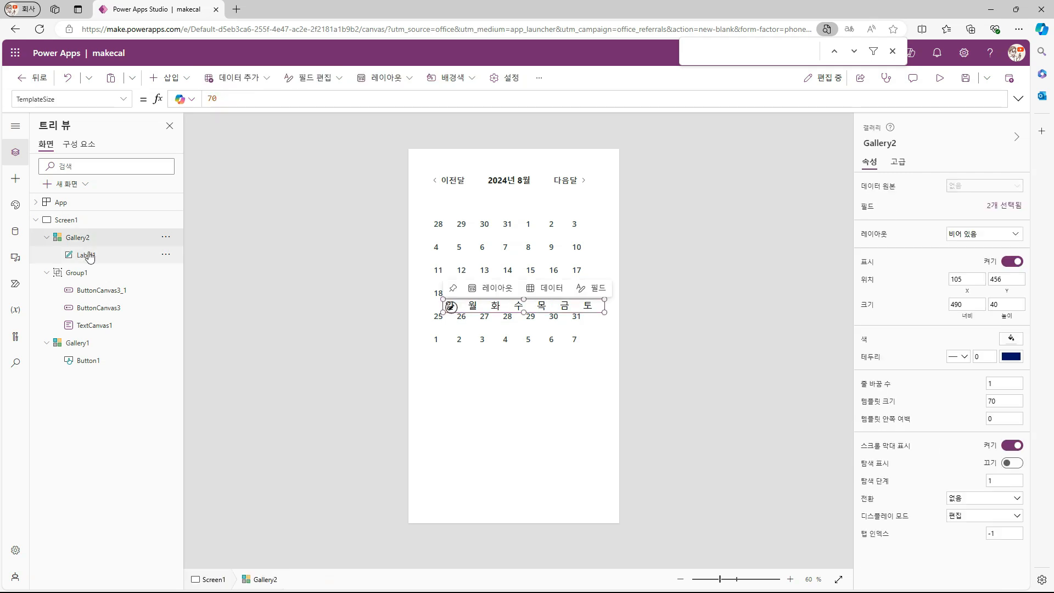
left_click(134, 254)
left_click(973, 278)
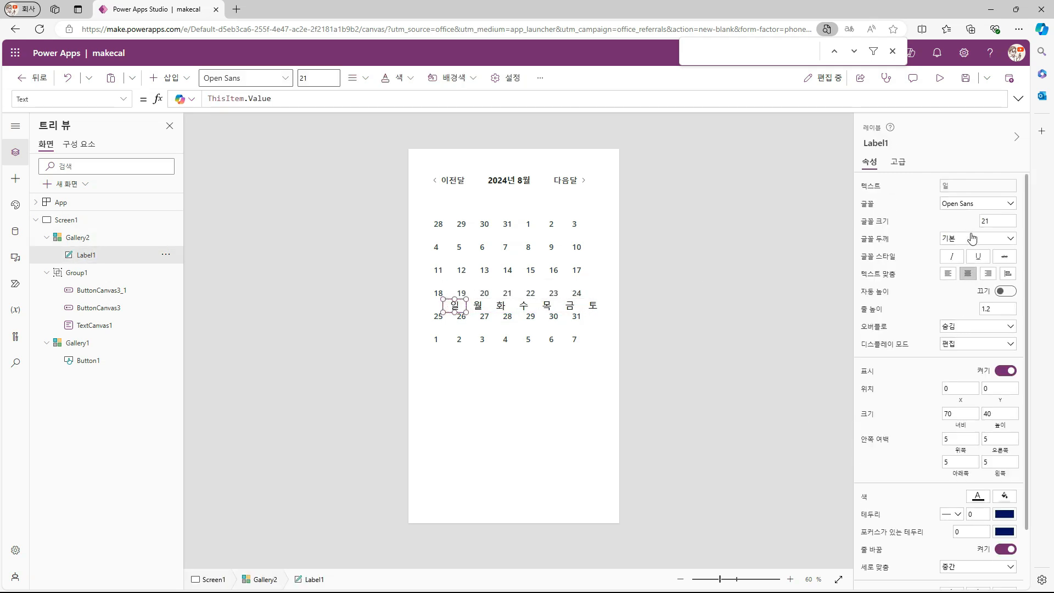
left_click(977, 239)
left_click(970, 252)
Step: Move the weekday gallery between the month header and the date gallery, at X 72 and Y 148
left_click(521, 312)
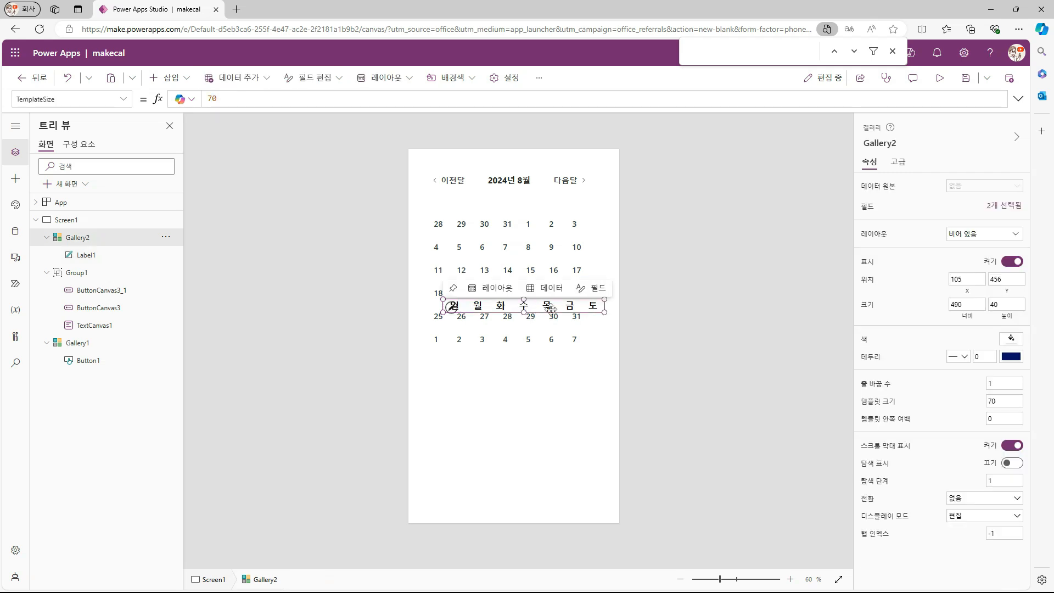
left_click_drag(554, 311, 554, 222)
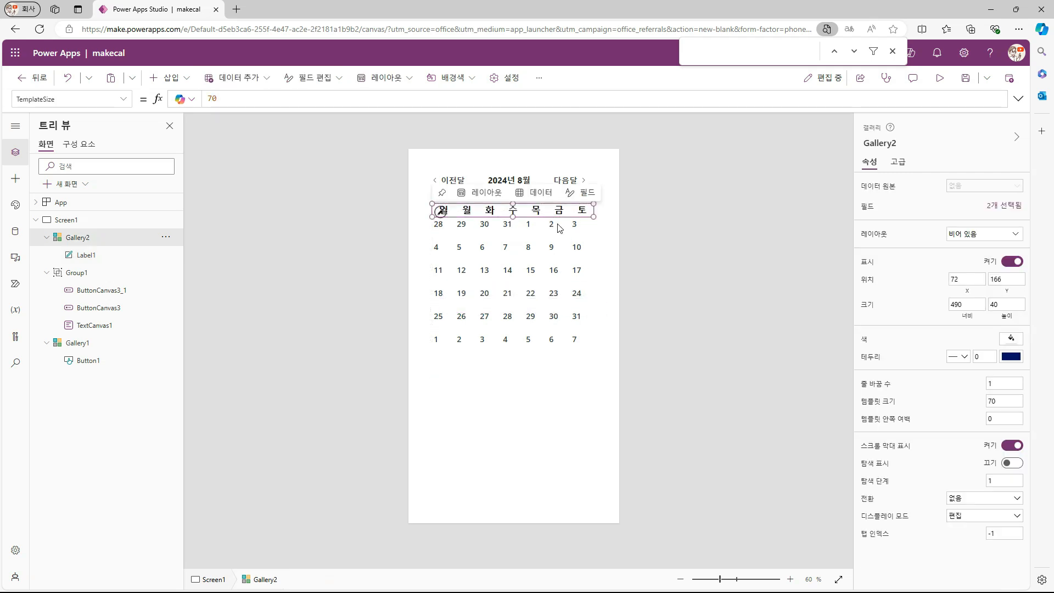
left_click(447, 216)
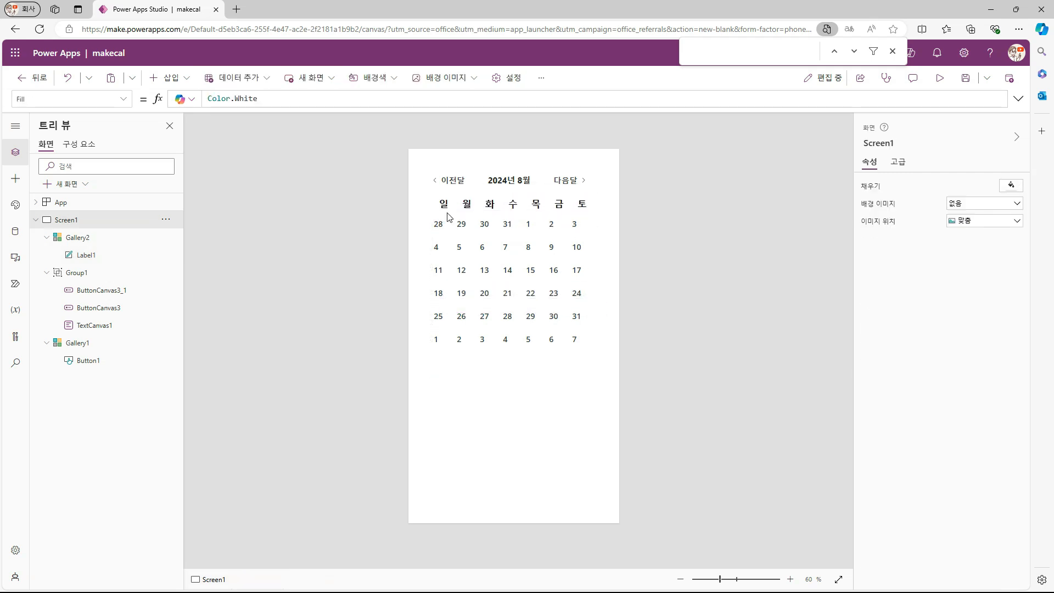
Step: Insert a rectangle shape on the screen
left_click(168, 77)
scroll(165, 220, "down", 3)
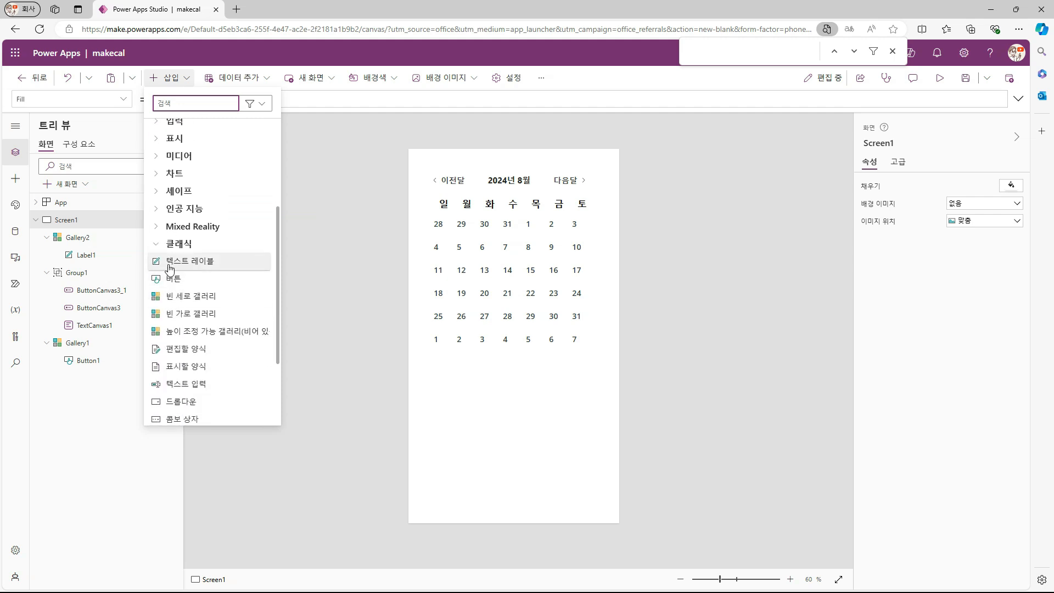
left_click(168, 194)
left_click(169, 208)
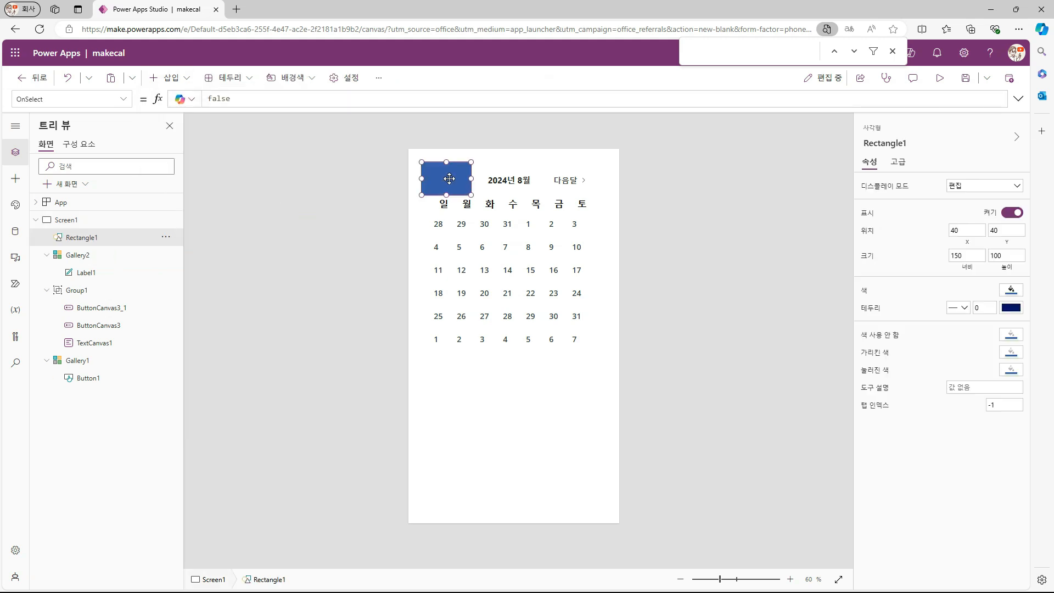
Step: Turn the rectangle into a divider under the weekday row at X 72, Y 188, 490 wide and 0.2 high, and open its fill color
left_click_drag(447, 177, 594, 228)
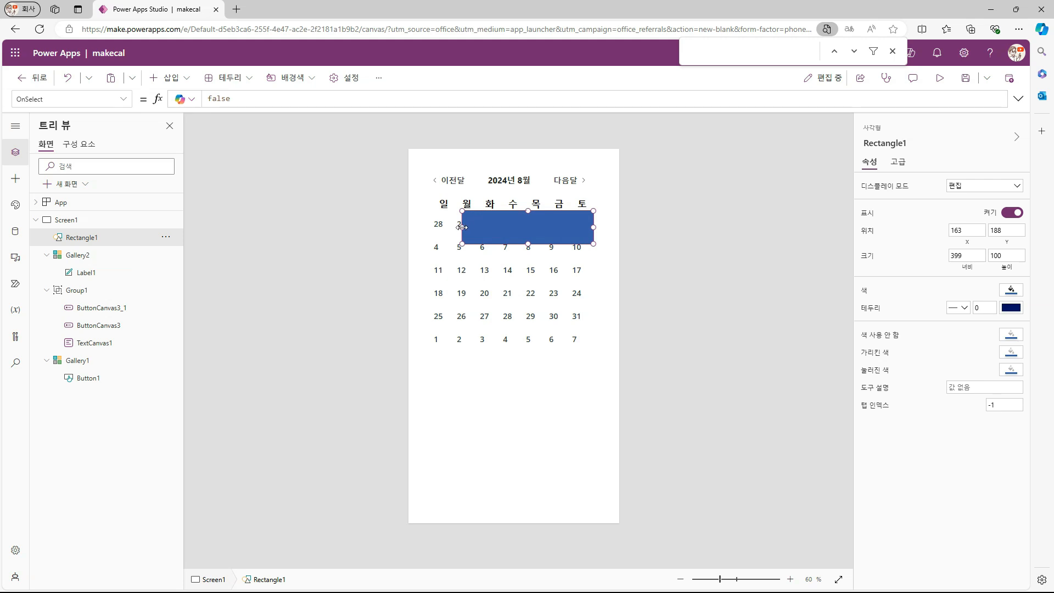
left_click_drag(463, 227, 432, 227)
double_click(994, 256)
type("0.2")
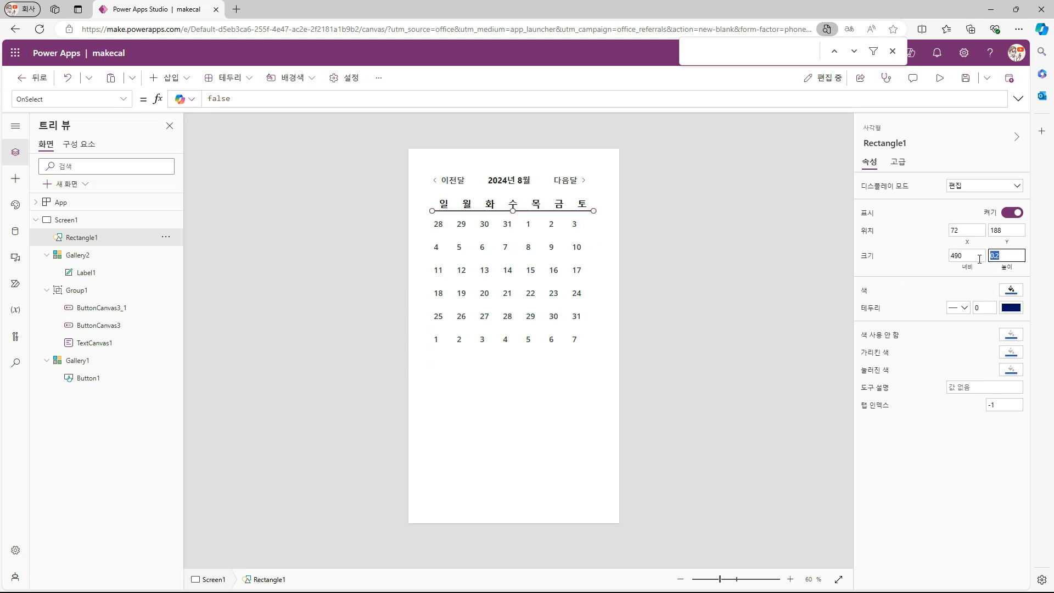
left_click(1013, 291)
Step: Copy the divider line under the weekday row into the date gallery's cell, placed at X 0, Y 69 and 70 wide
left_click(489, 228)
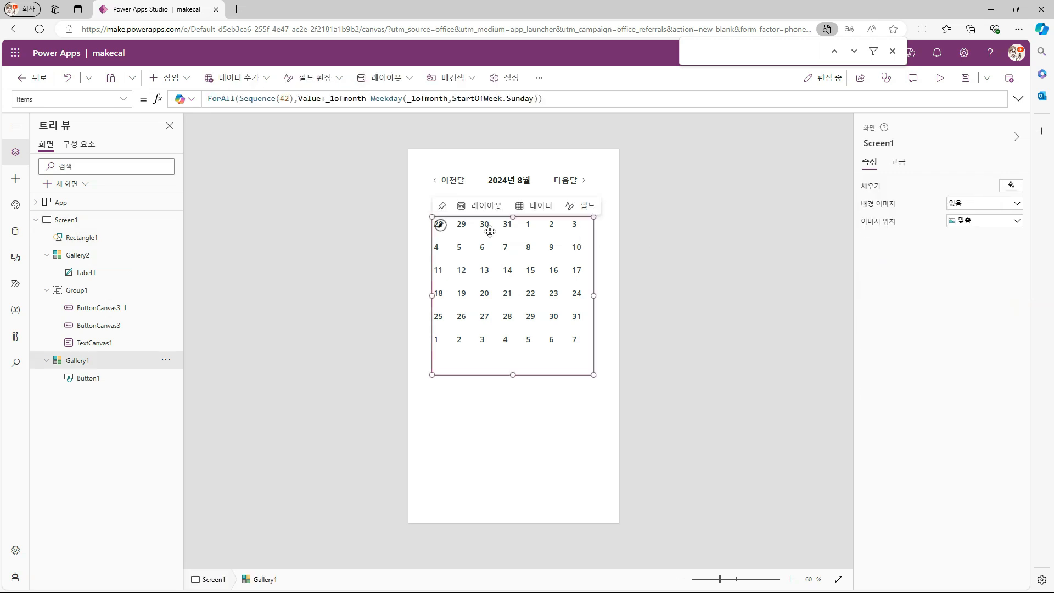
left_click(486, 223)
left_click(490, 213)
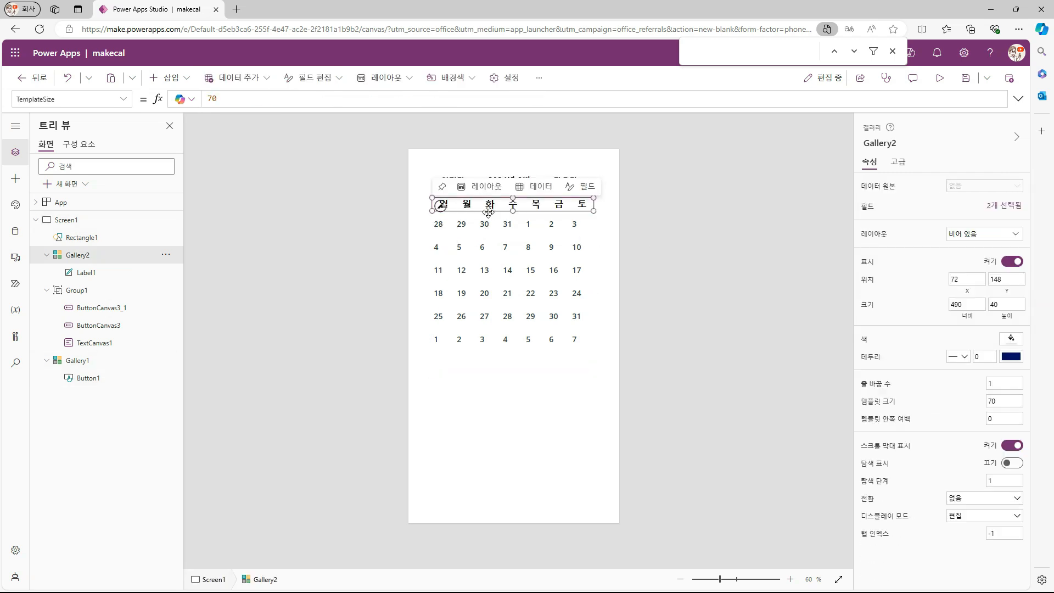
left_click(96, 238)
key("ctrl+c")
left_click(443, 234)
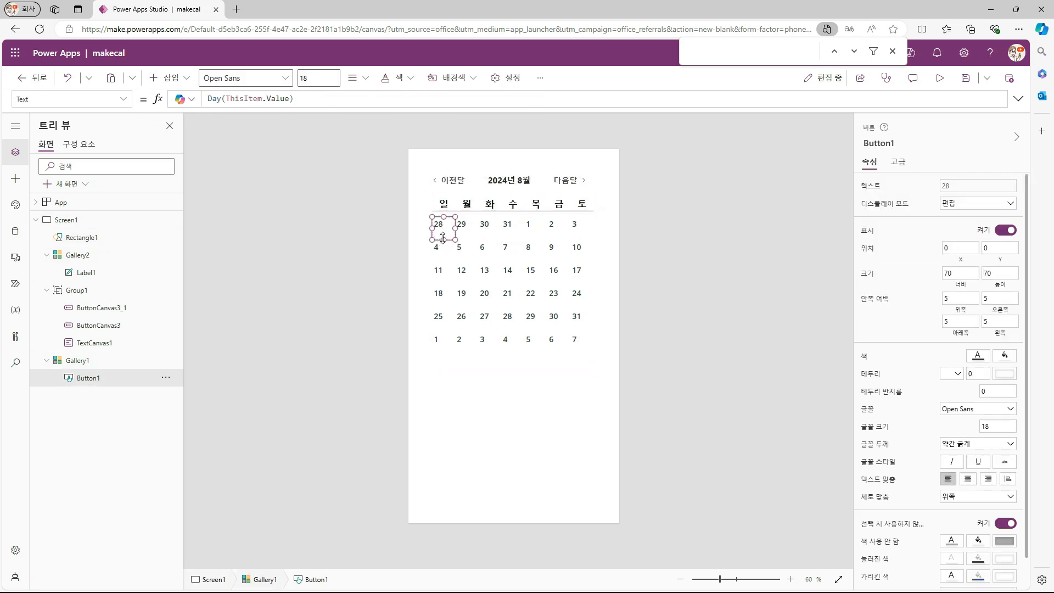
key("ctrl+v")
mouse_move(447, 231)
left_mouse_down()
mouse_move(442, 273)
mouse_move(442, 240)
left_mouse_up()
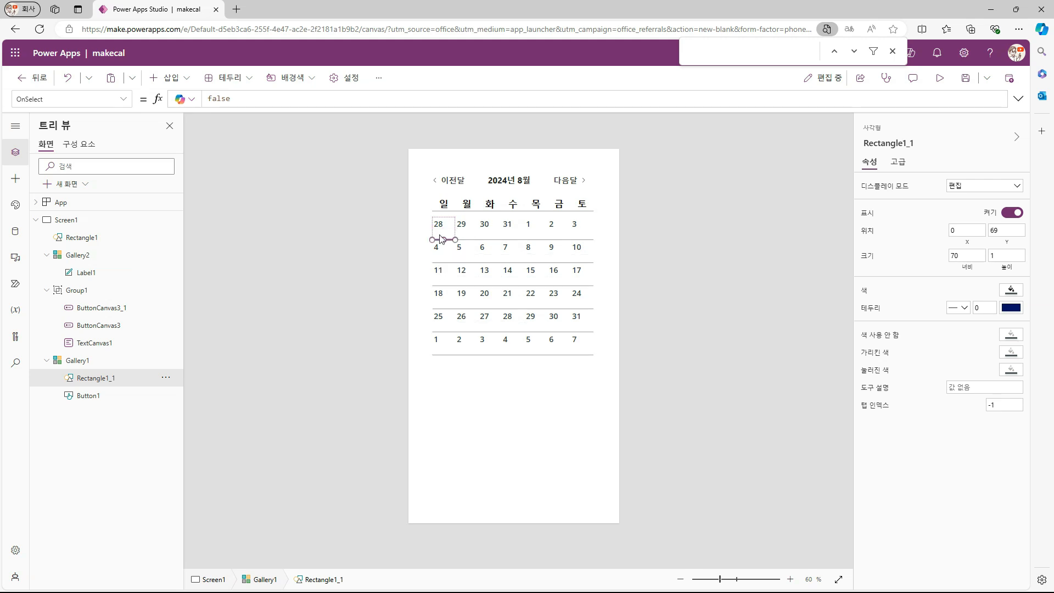
Step: Set the date cell's divider line height to 0.5
left_click(1007, 255)
type("0.5")
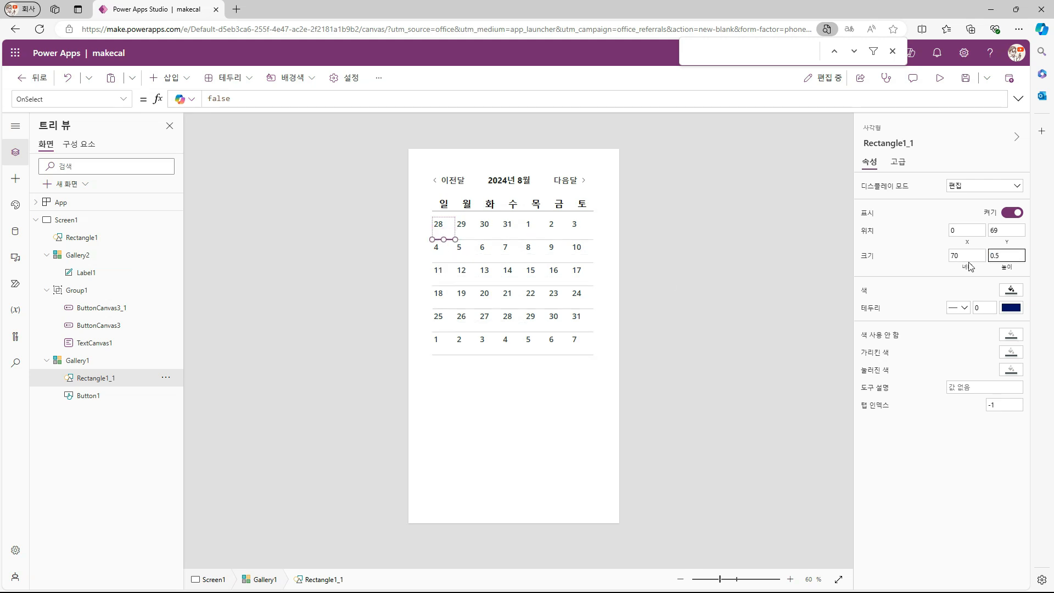
left_click(614, 277)
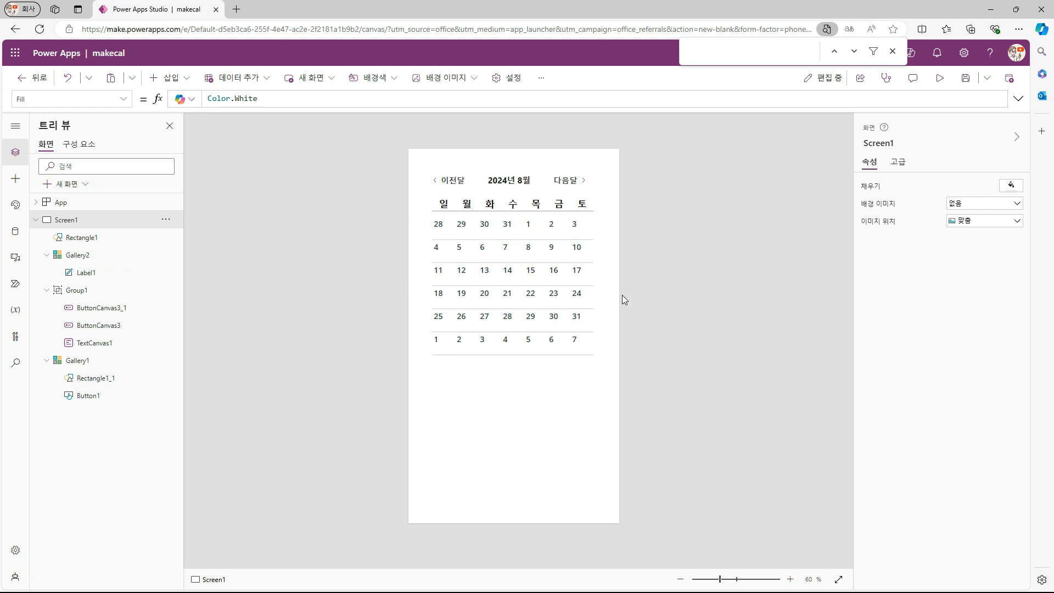
Step: Make the font weight of the date gallery's day-number button bold (굵게)
left_click(439, 227)
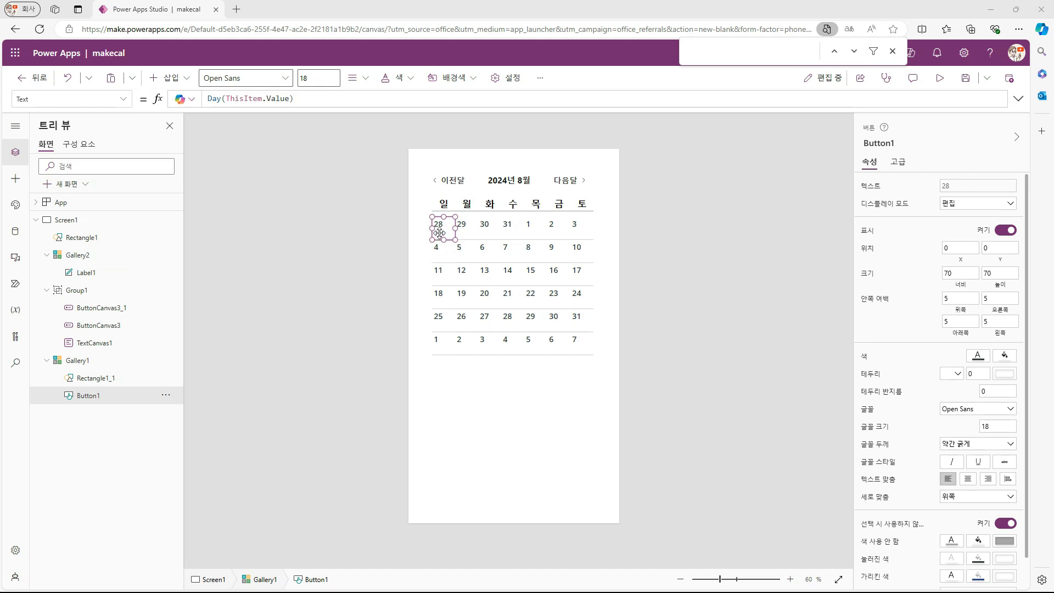
left_click(861, 328)
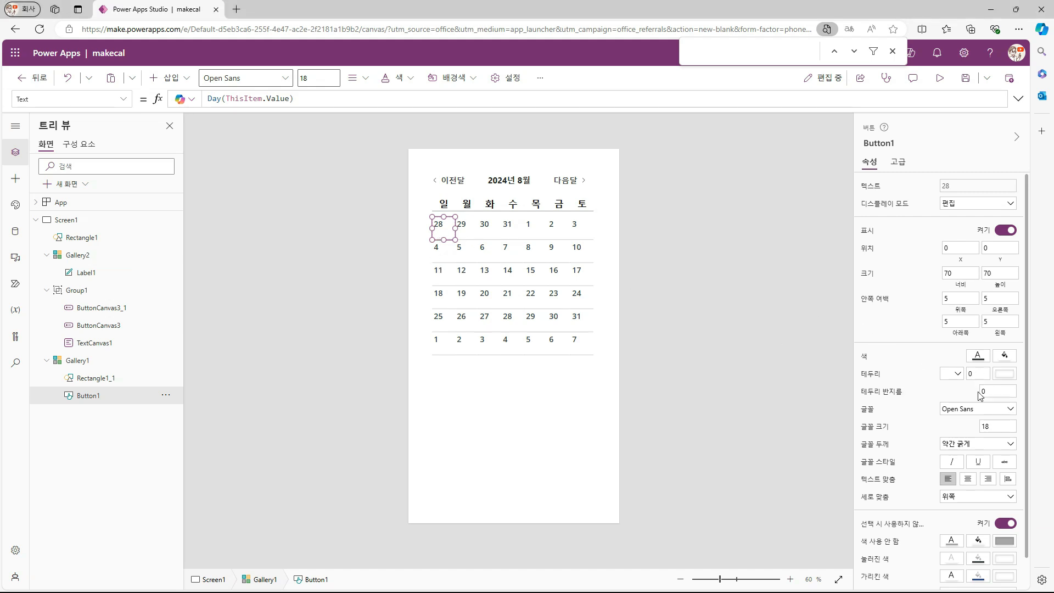
left_click(981, 446)
left_click(963, 458)
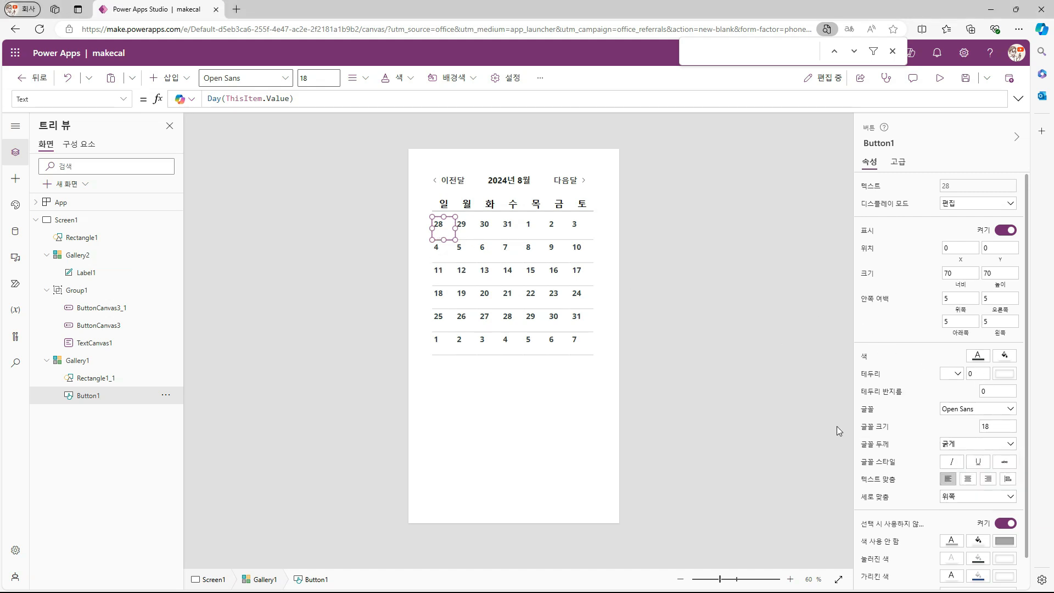
Step: Set the day-number button's inner padding to 0 on all four sides
left_click(953, 304)
type("0")
key("Return")
left_click(776, 280)
Step: Insert a second classic button into the date gallery's cell and set its text to Day(ThisItem.Value)
left_click(438, 231)
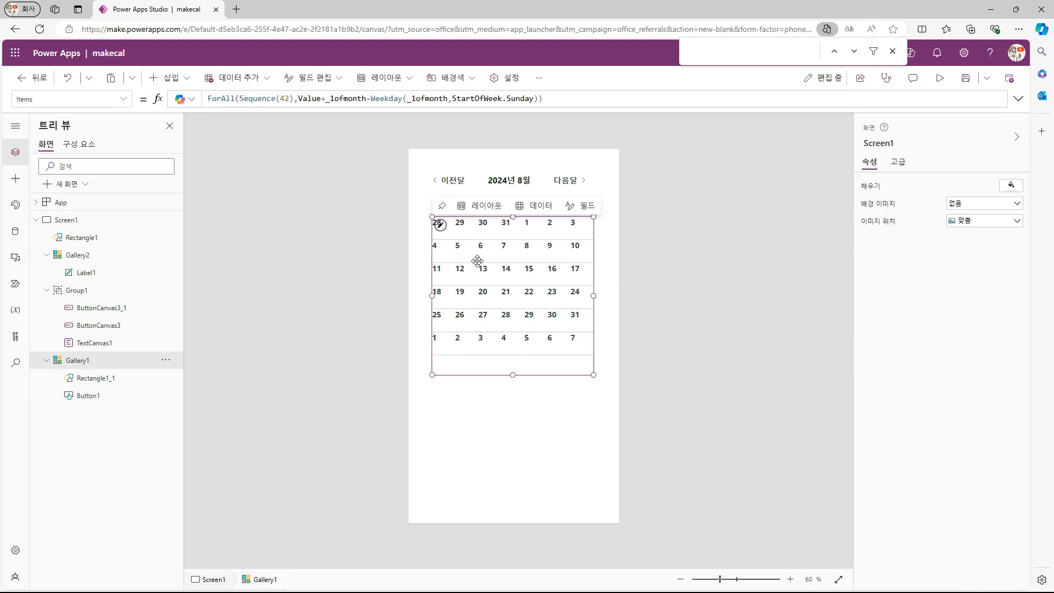
left_click(444, 235)
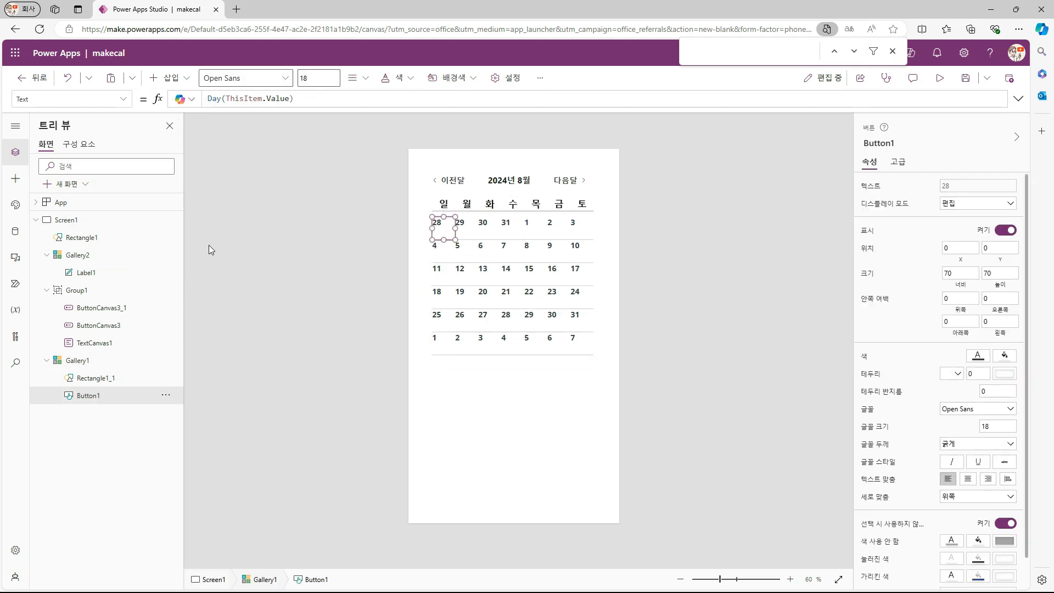
left_click(167, 77)
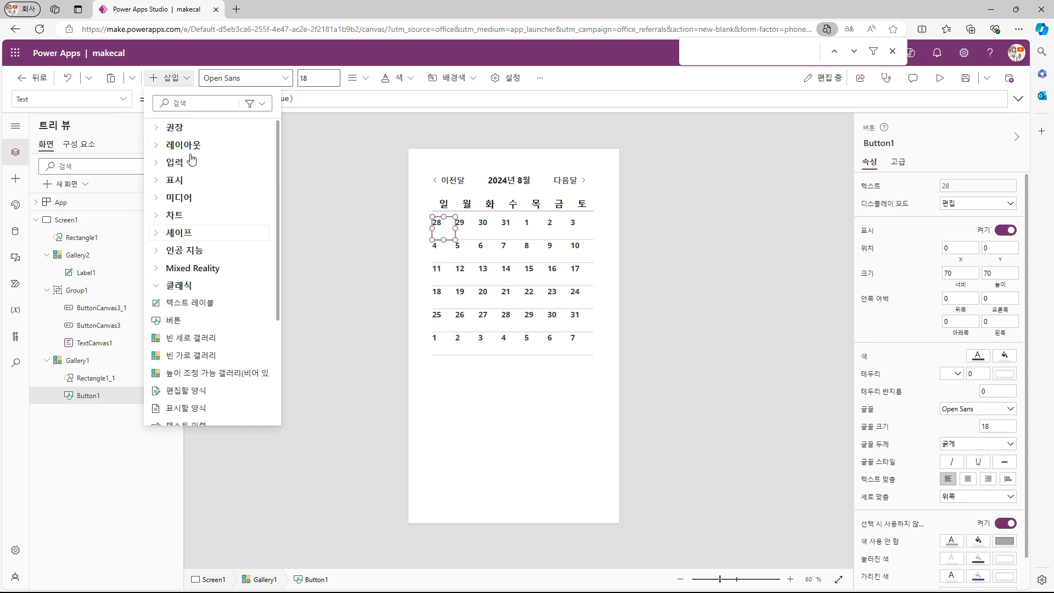
left_click(156, 286)
left_click(156, 287)
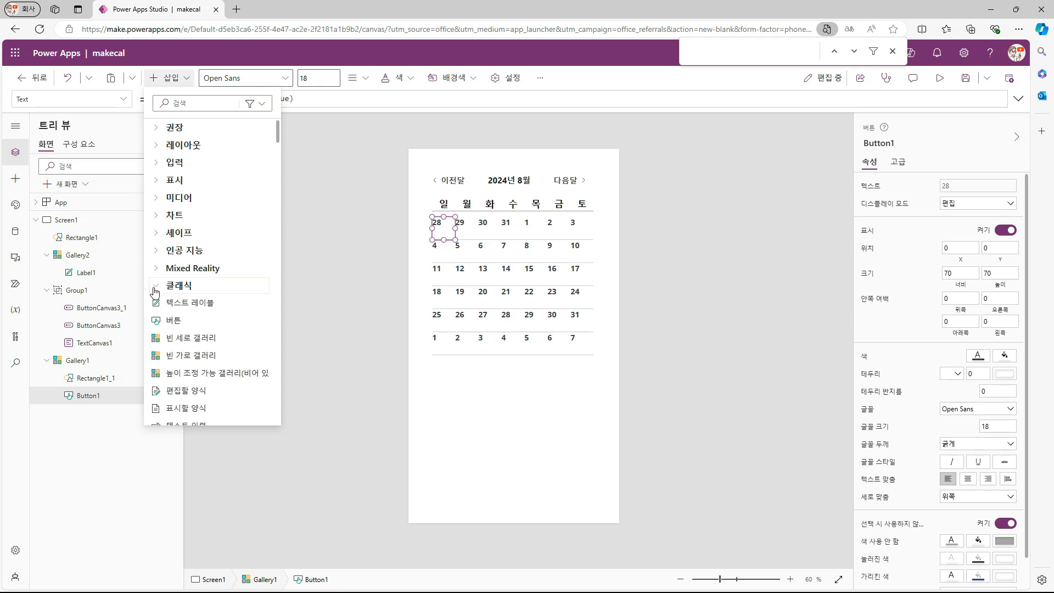
left_click(176, 322)
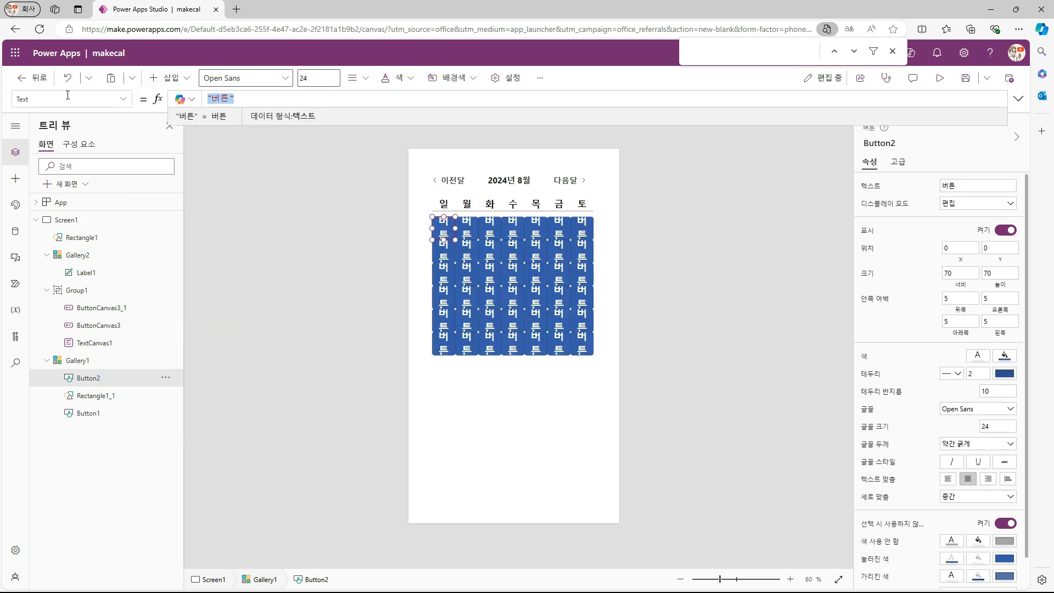
type("ㅇ묘")
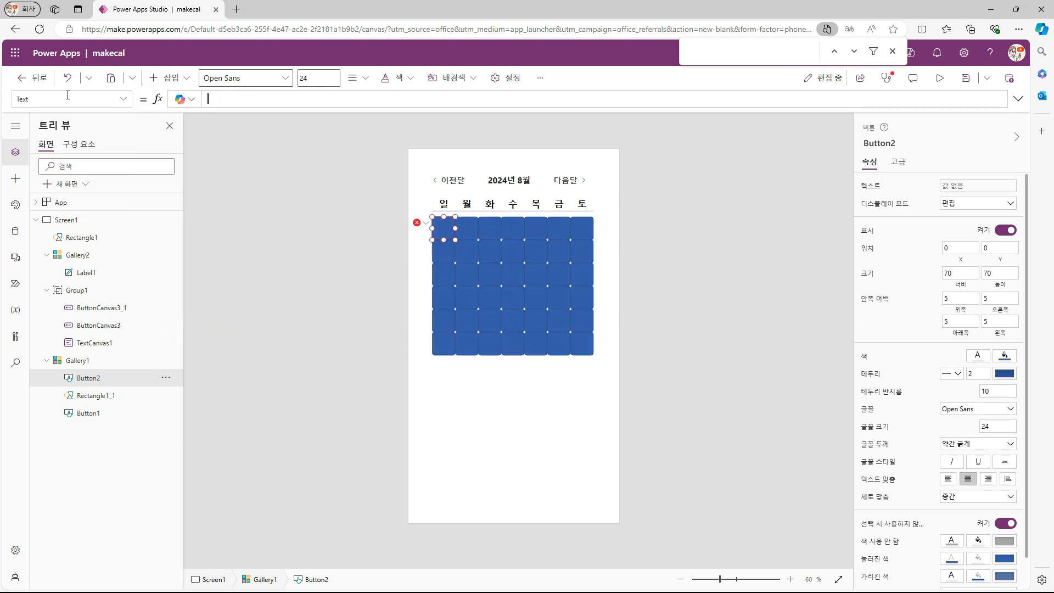
Step: Give the new date button a border thickness of 0, font size 18 and bold font weight (굵게)
left_click_drag(977, 374, 951, 377)
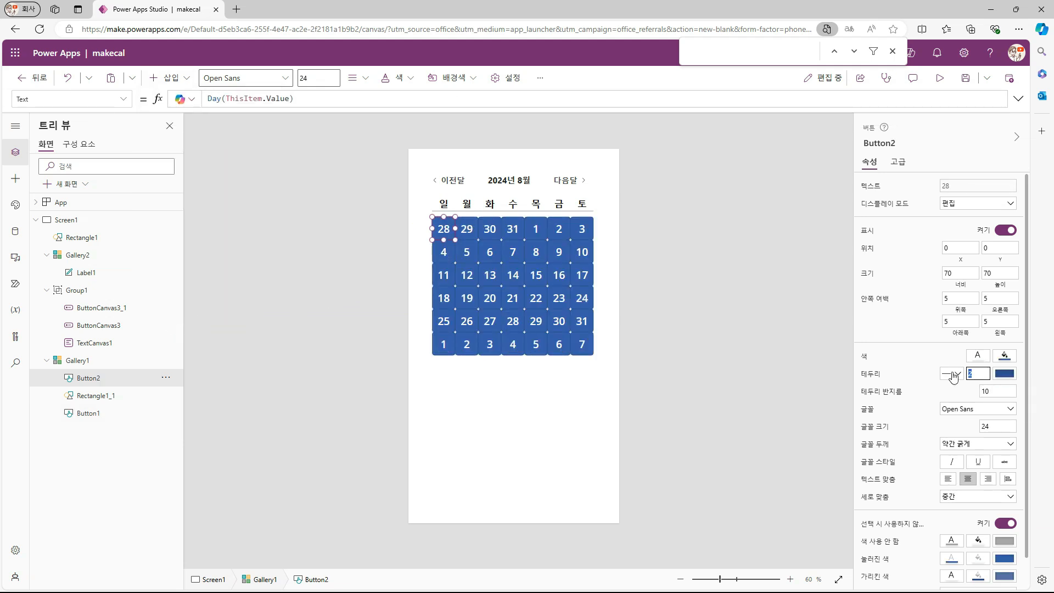
type("0")
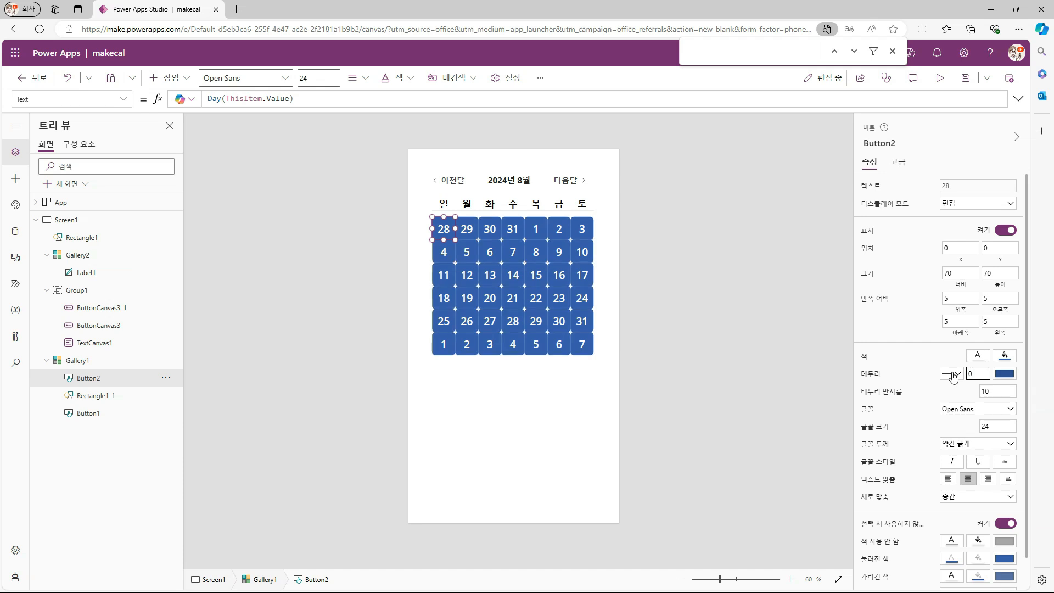
left_click(996, 392)
left_click_drag(998, 431, 949, 431)
type("18")
left_click(960, 444)
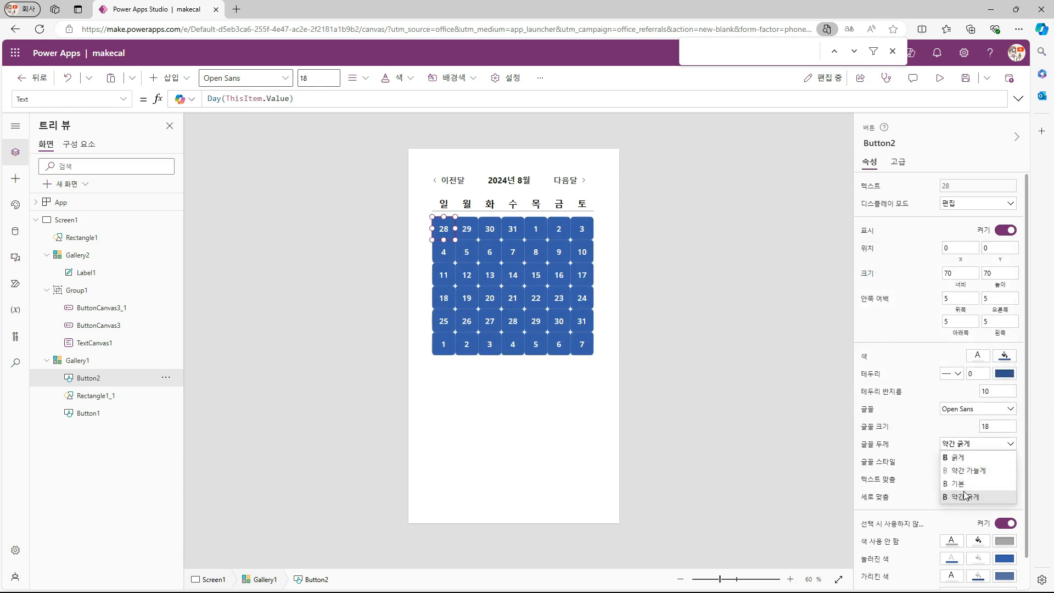
left_click(959, 457)
Step: Set the new date button's inner padding to 0 on all four sides and align its text vertically to the top (위쪽)
left_click_drag(973, 299, 904, 304)
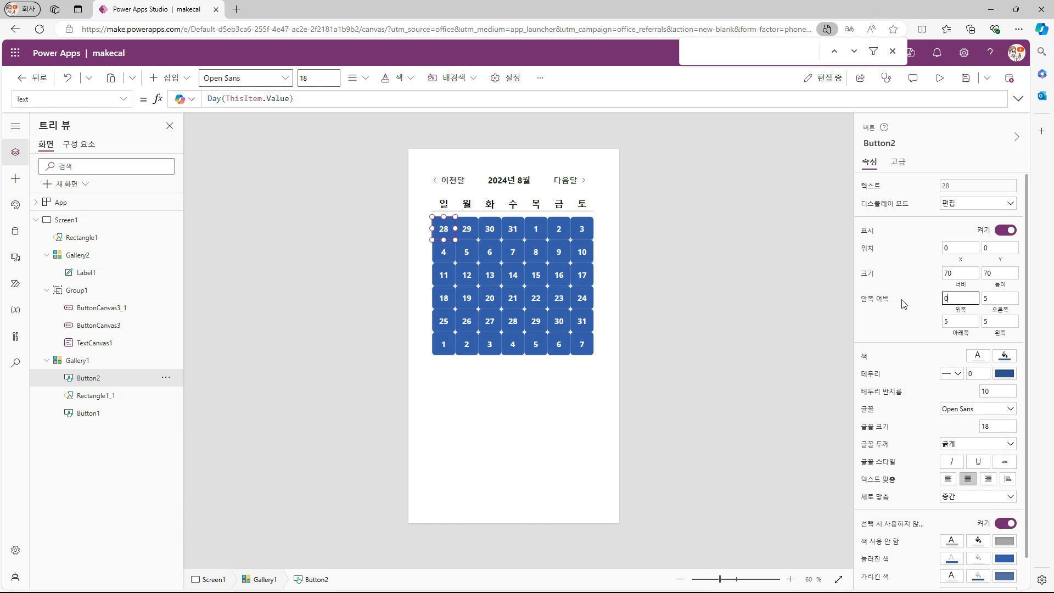
key("Tab")
type("0")
key("Tab")
type("0")
key("Tab")
type("0")
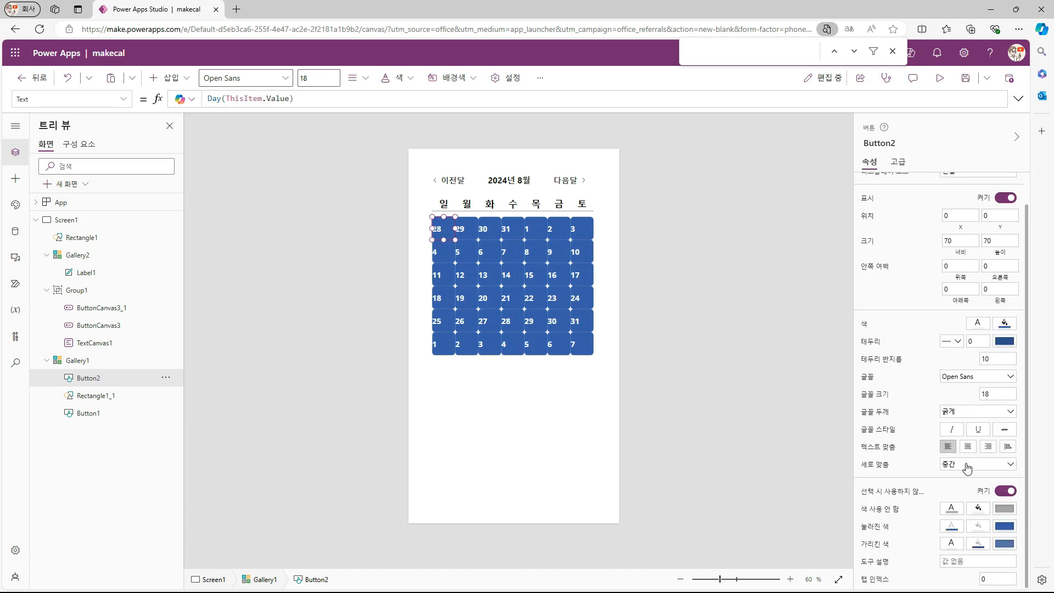
left_click(967, 465)
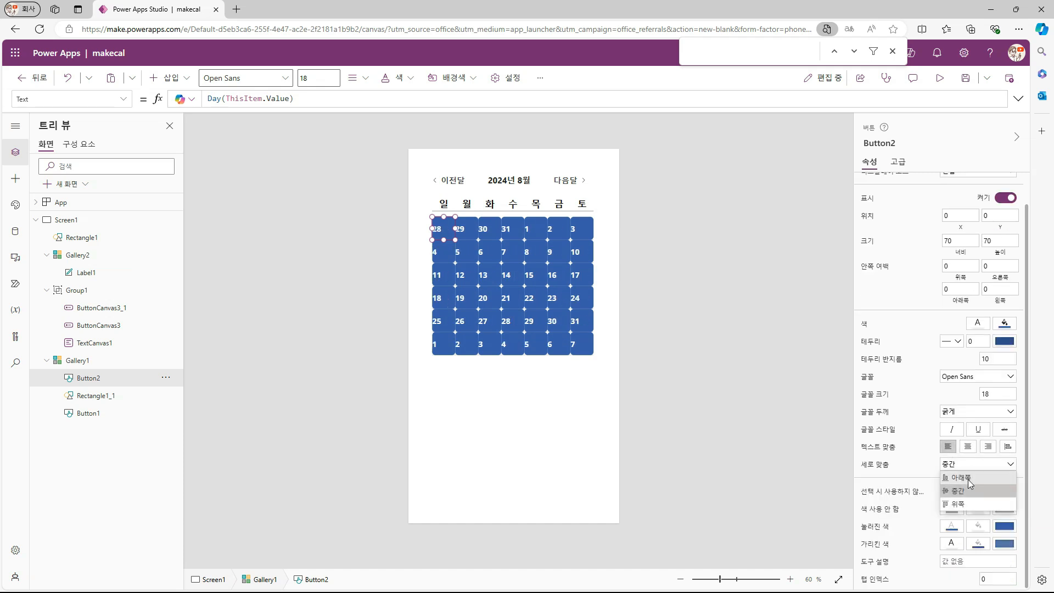
left_click(964, 504)
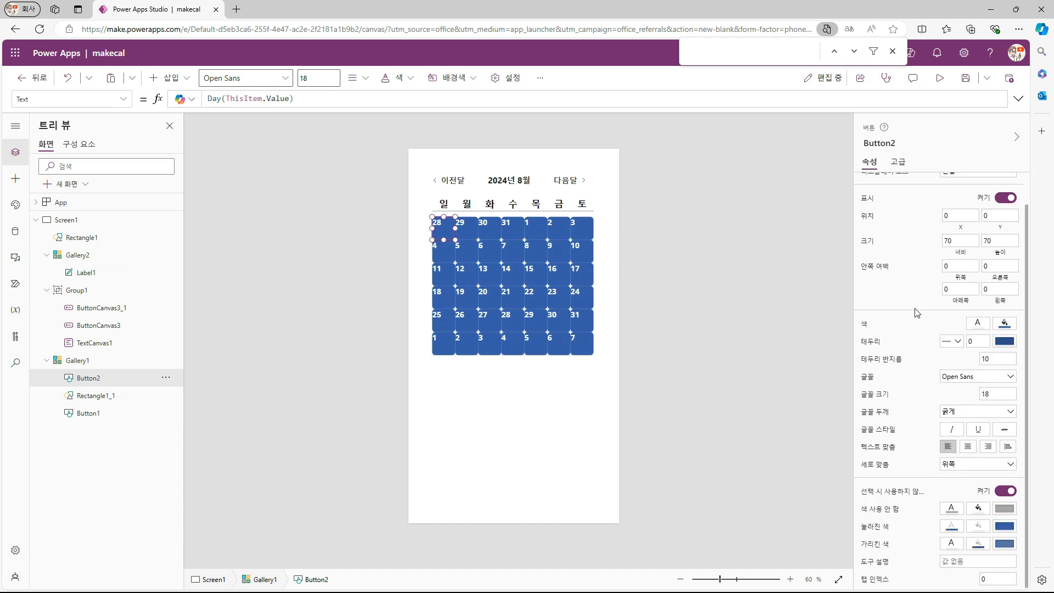
Step: Resize the new date button to 32 by 32 and center its text horizontally
left_click_drag(963, 241, 904, 249)
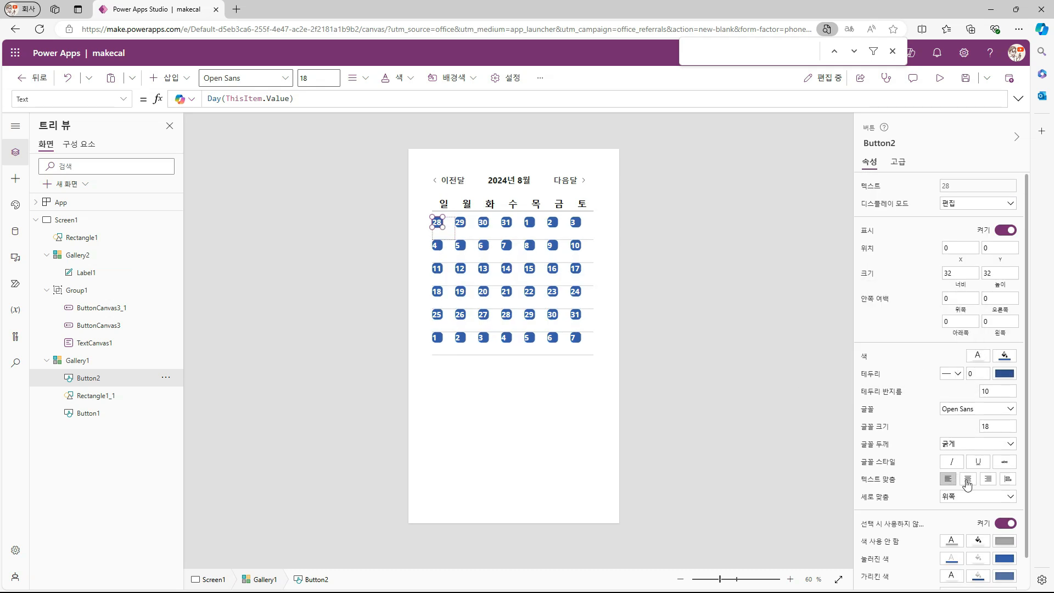
left_click(968, 484)
left_click(771, 390)
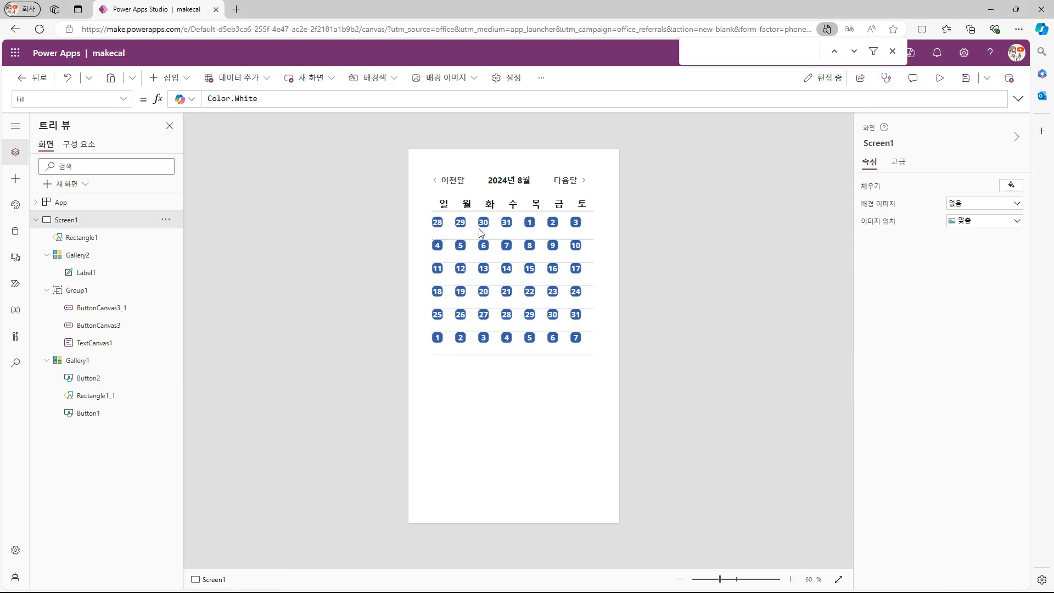
Step: Show the small date button only on the current day with the Visible formula ThisItem.Value = Today()
left_click(134, 375)
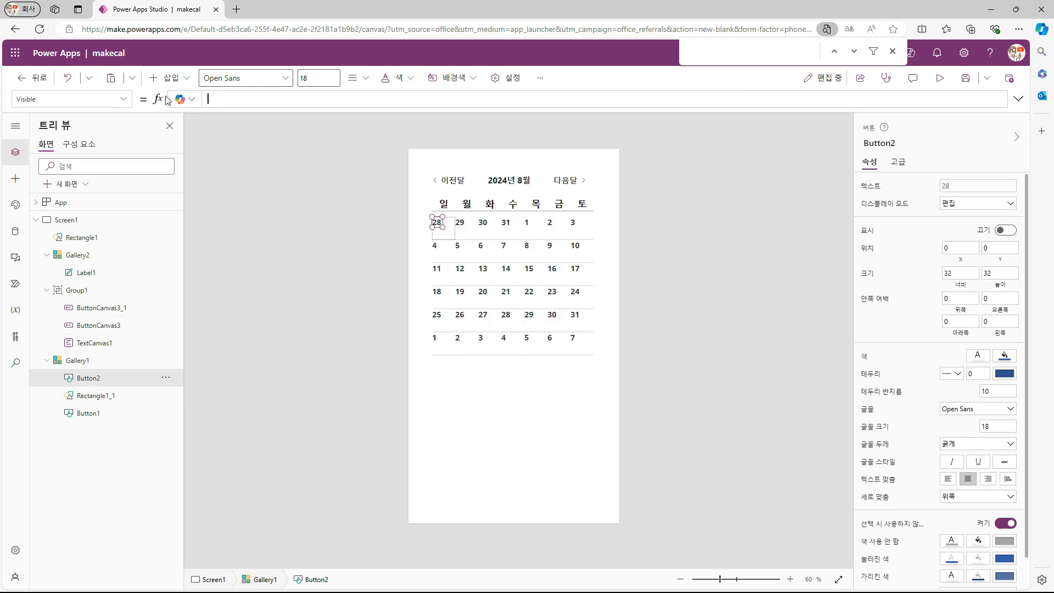
type("ThisItem.Value")
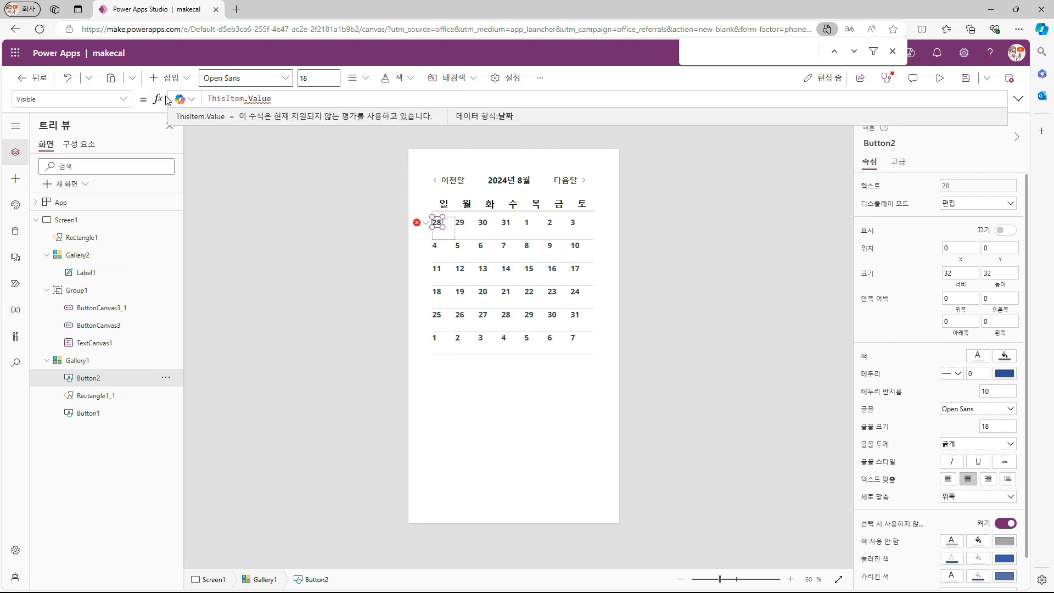
type(" = Today()")
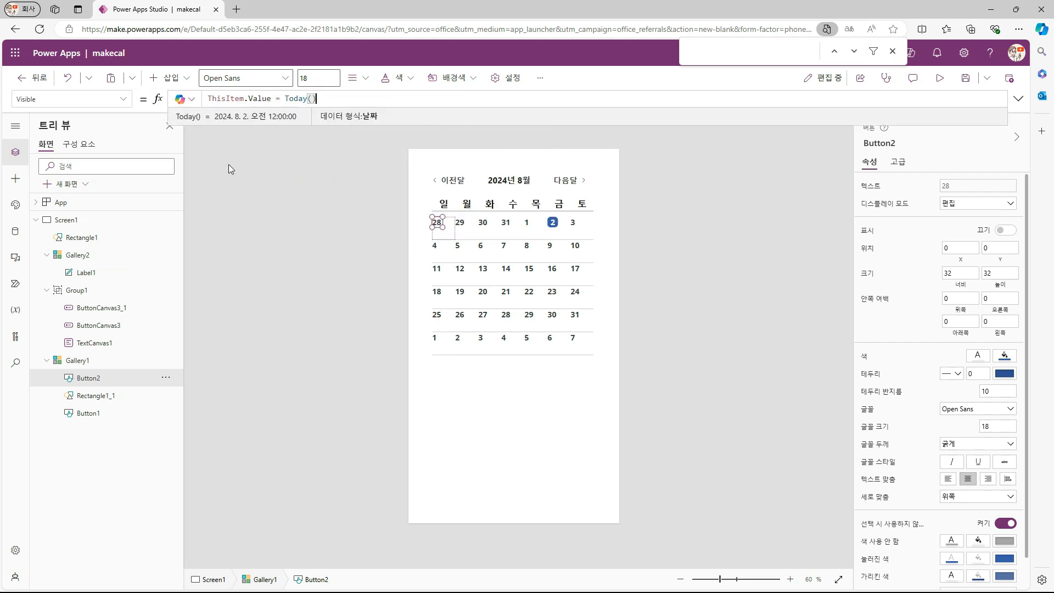
left_click(640, 232)
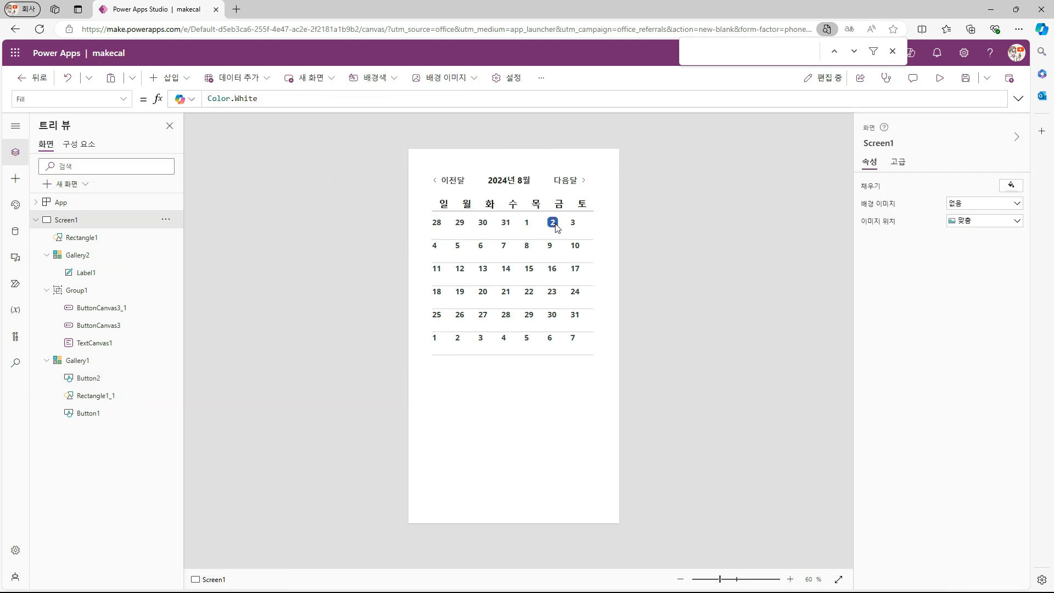
Step: Change the fill of the current-day button to the lighter blue in the third row of theme colors
left_click(557, 228)
left_click(88, 272)
left_click(110, 378)
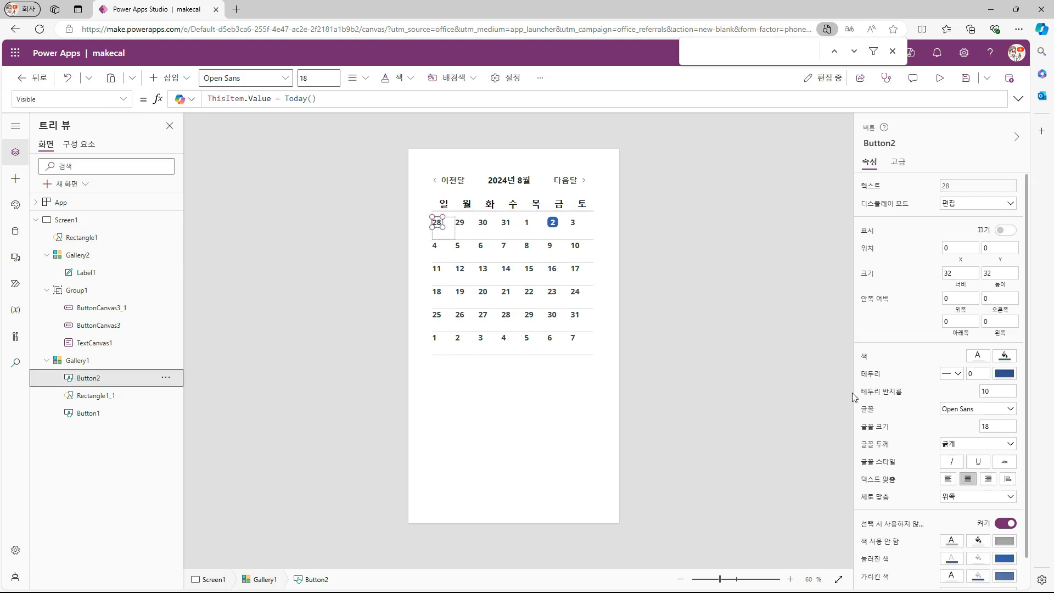
left_click(1005, 358)
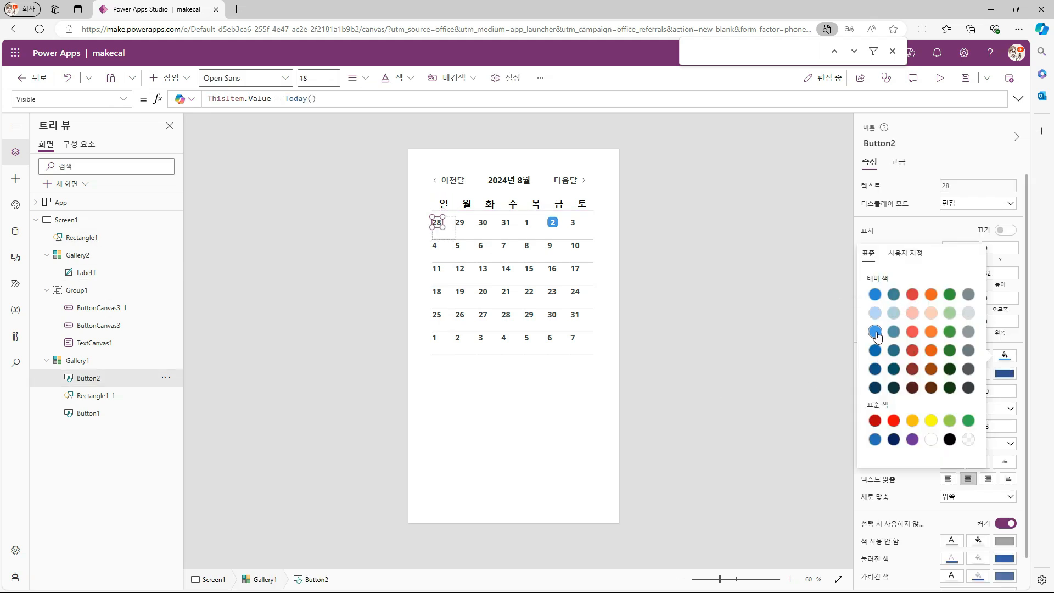
left_click(812, 336)
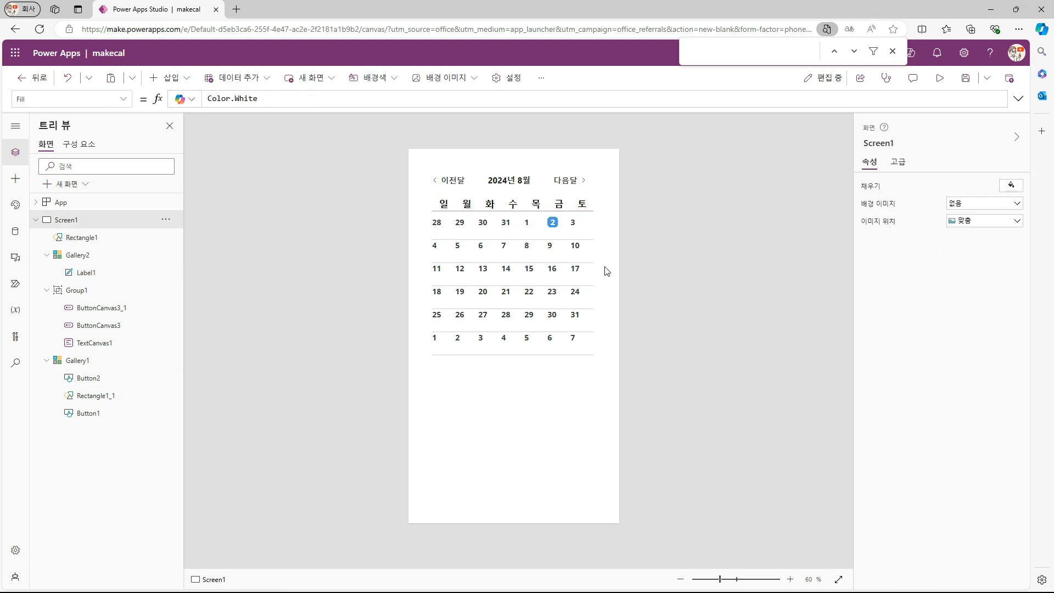
Step: Begin the date button's Color formula with If(Month(ThisItem.Value)<>Month(_1ofmonth),Color.LightGray to gray out dates outside the displayed month
left_click(469, 235)
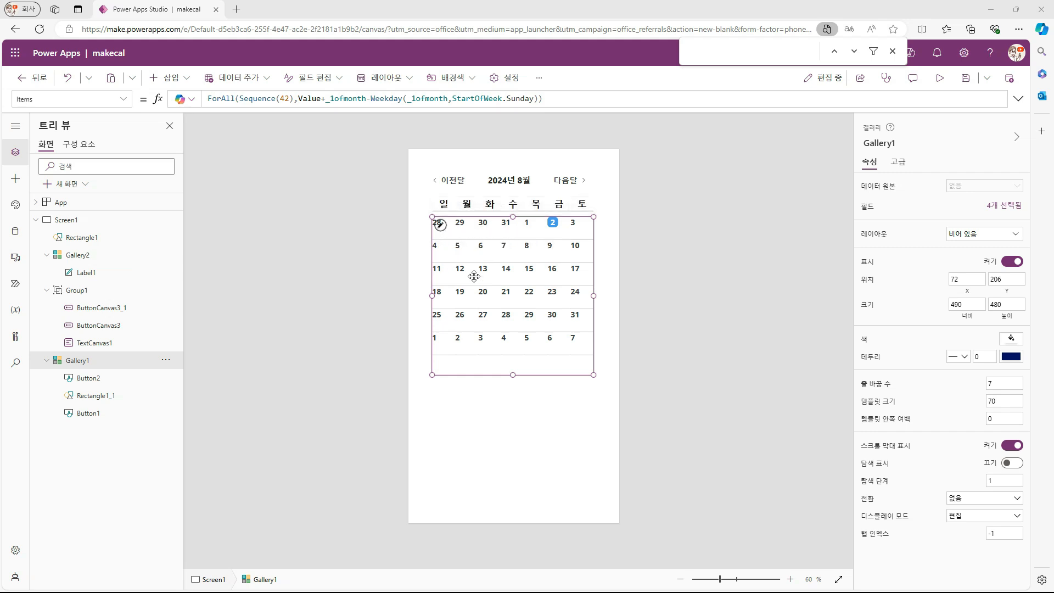
left_click(88, 378)
left_click(88, 413)
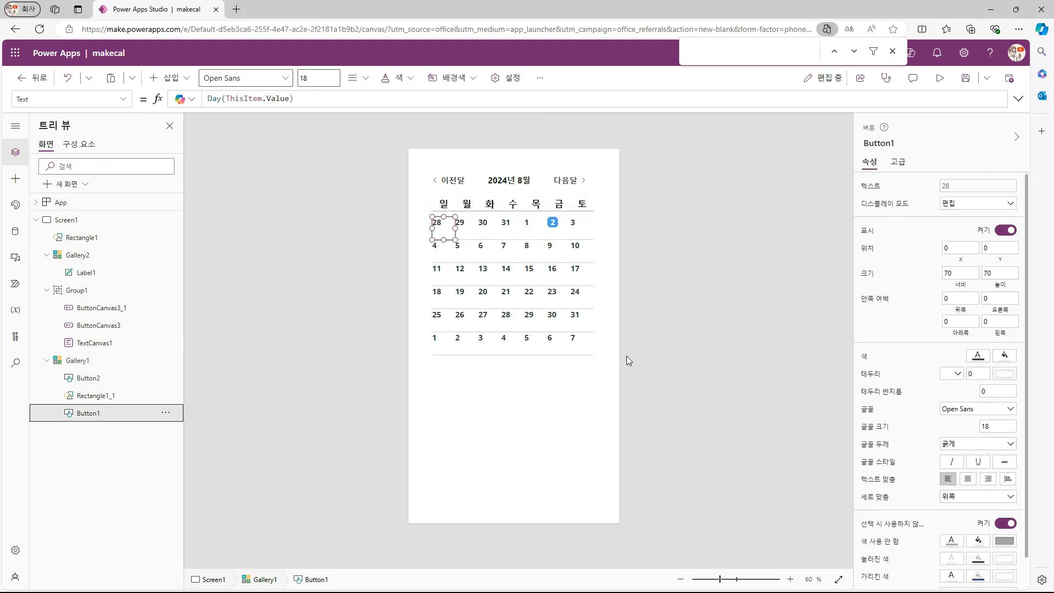
left_click(864, 357)
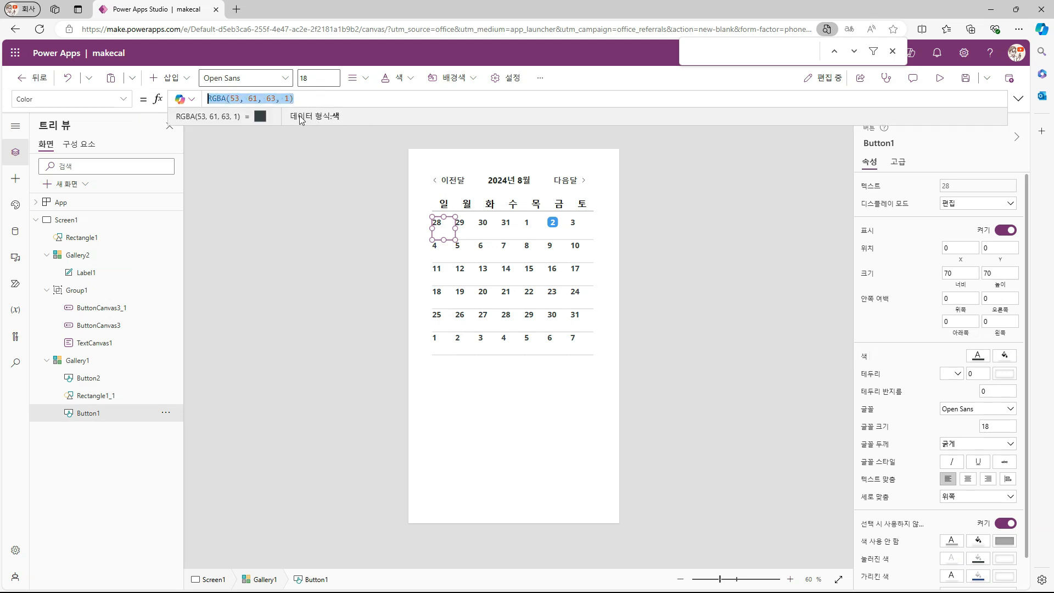
type("If(Month(ThisItem.Value)")
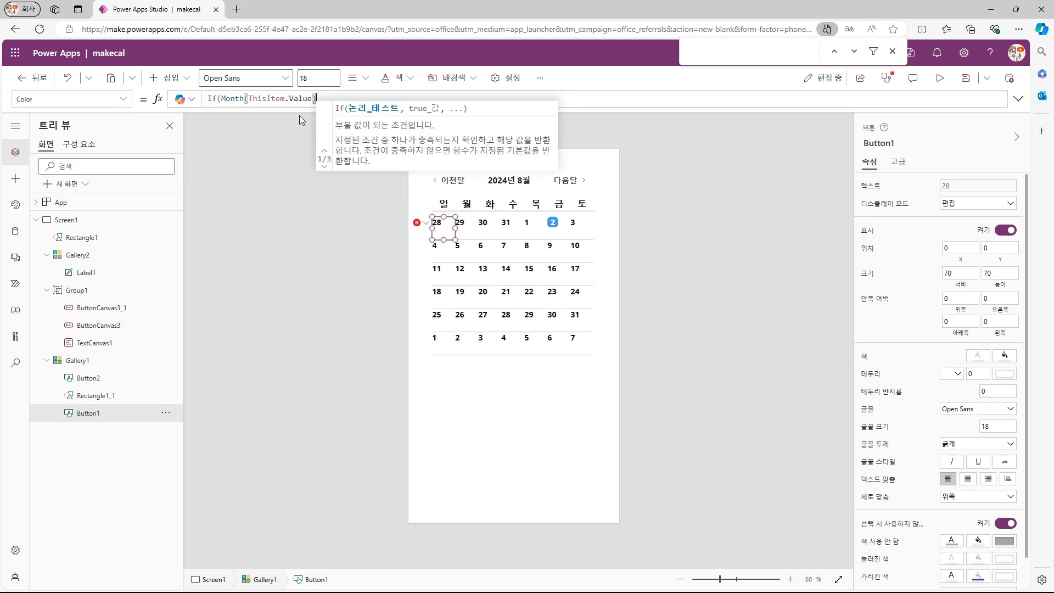
type("<>Mon")
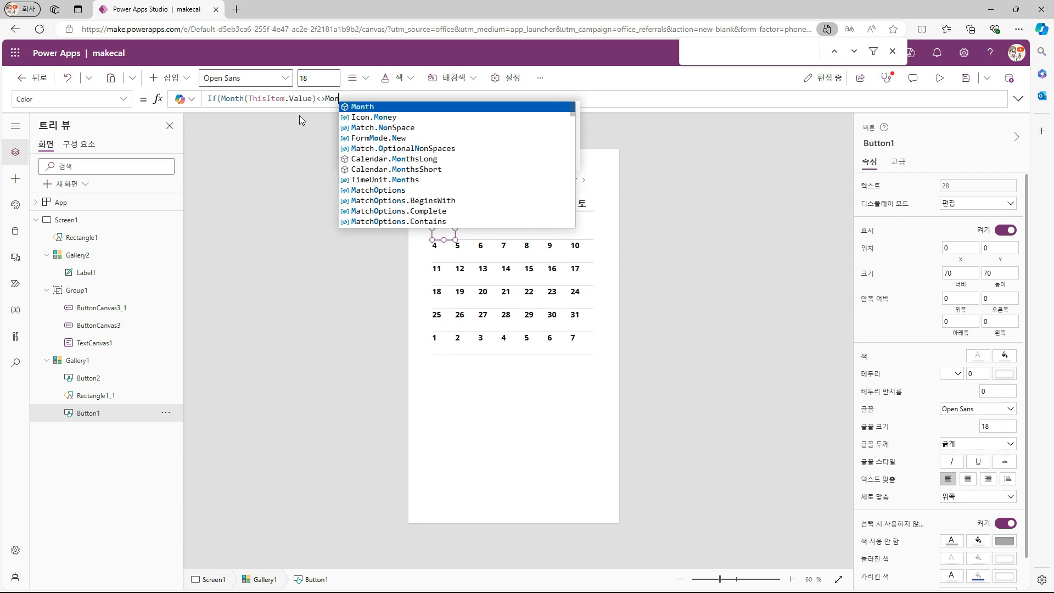
type("th(_1ofmonth),Color.")
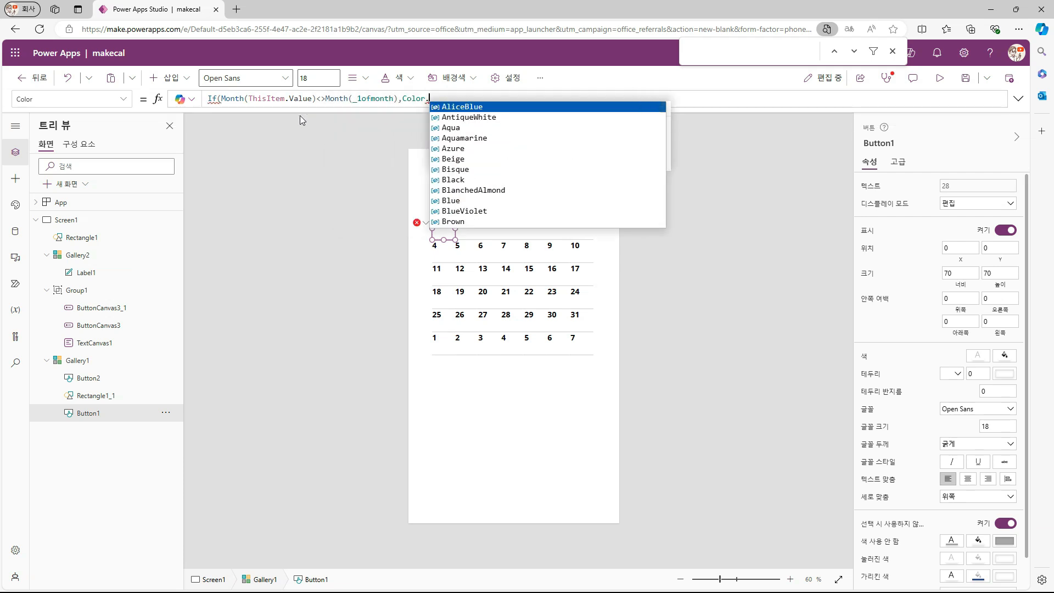
type("LightGray")
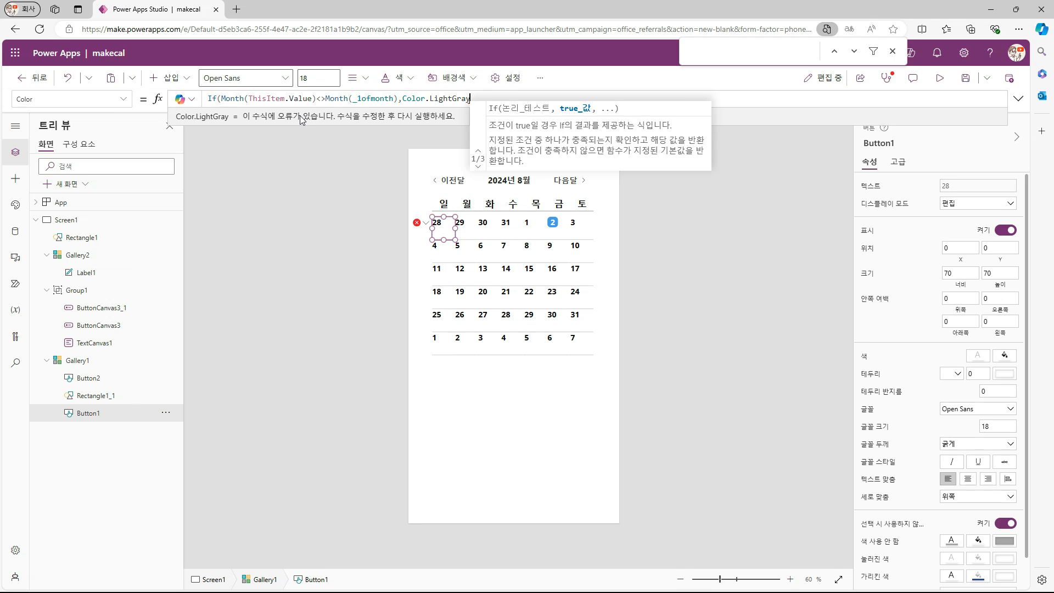
Step: Complete the Color formula with Weekday(ThisItem.Value,StartOfWeek.Sunday)=1,Color.Red for Sundays and Color.Black for all other dates
type(",Weekday(ThisItem.Value,")
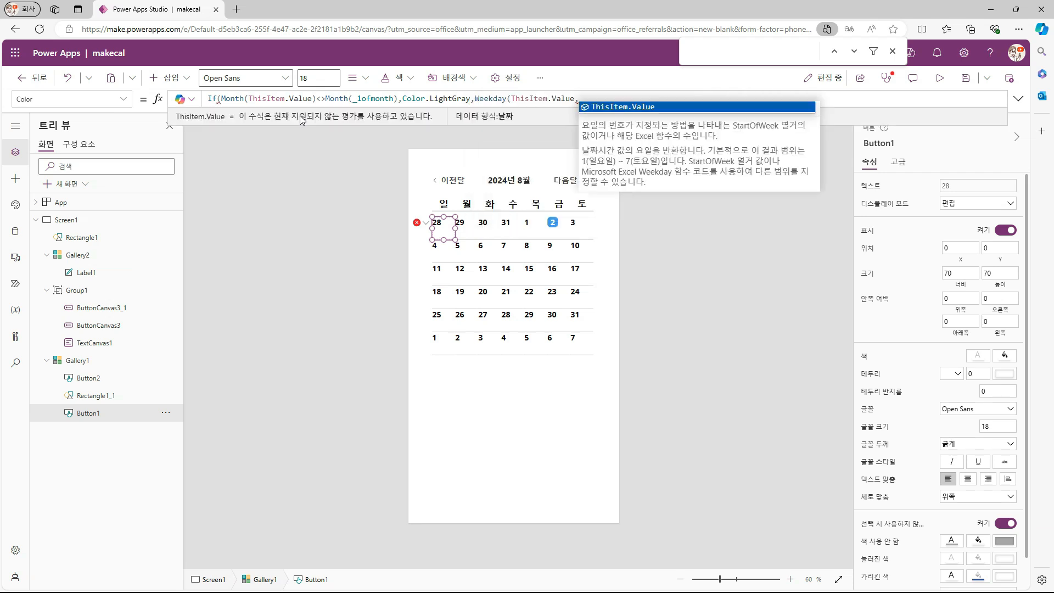
type("StartOfWeek")
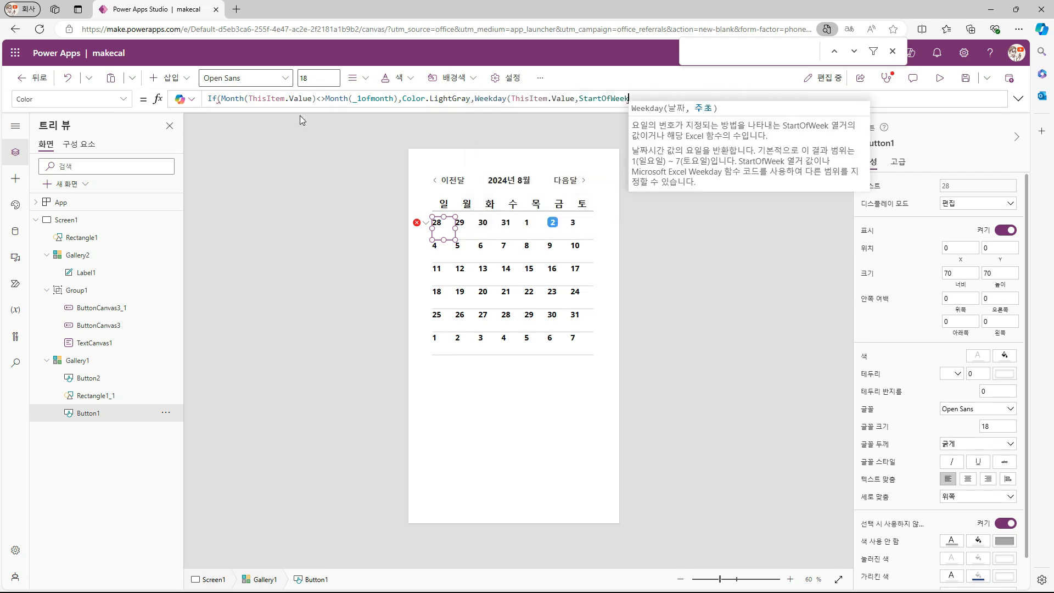
type(".")
key("Down")
key("Down")
key("Down")
key("Down")
key("Tab")
type(")=1")
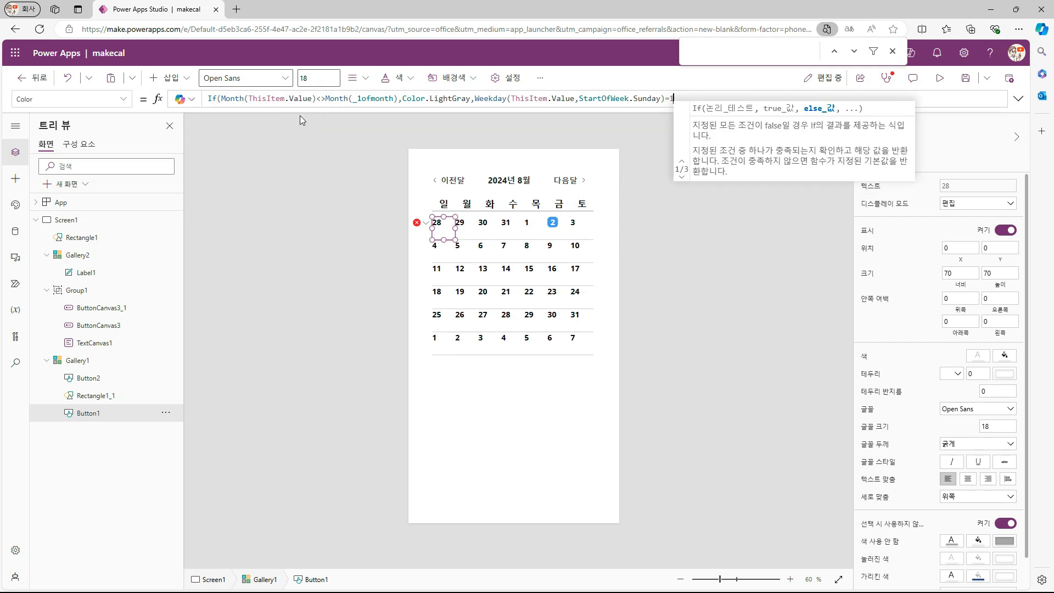
type(",Color.Red")
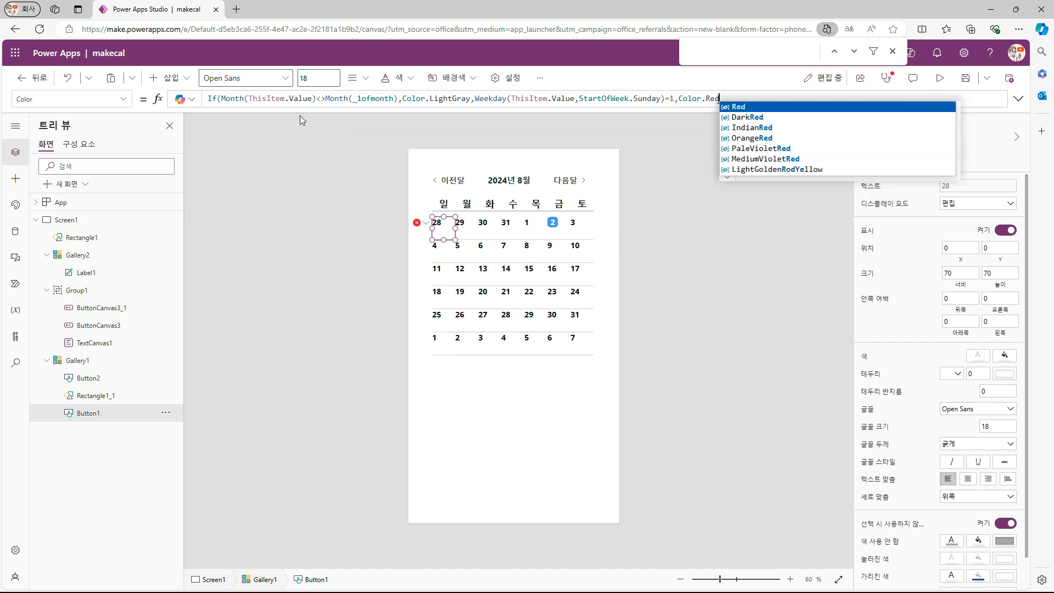
type(",Color.")
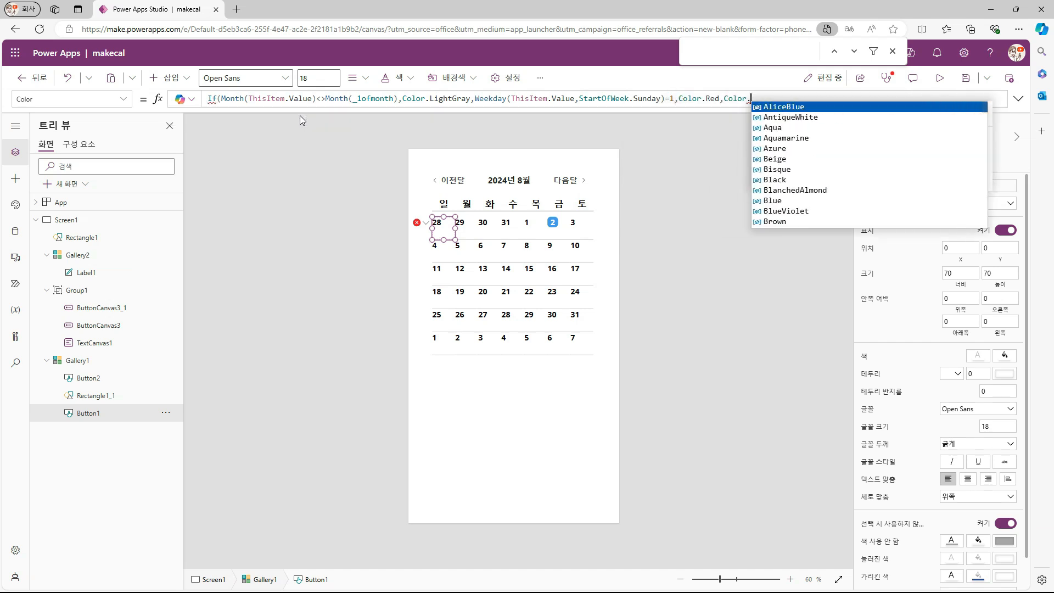
type("Black)")
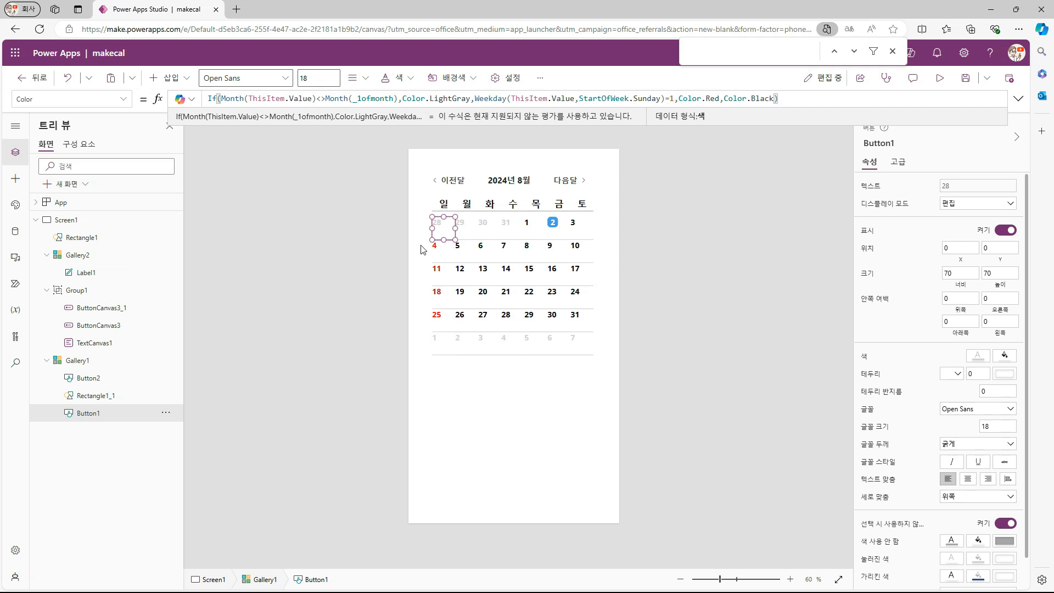
left_click(358, 245)
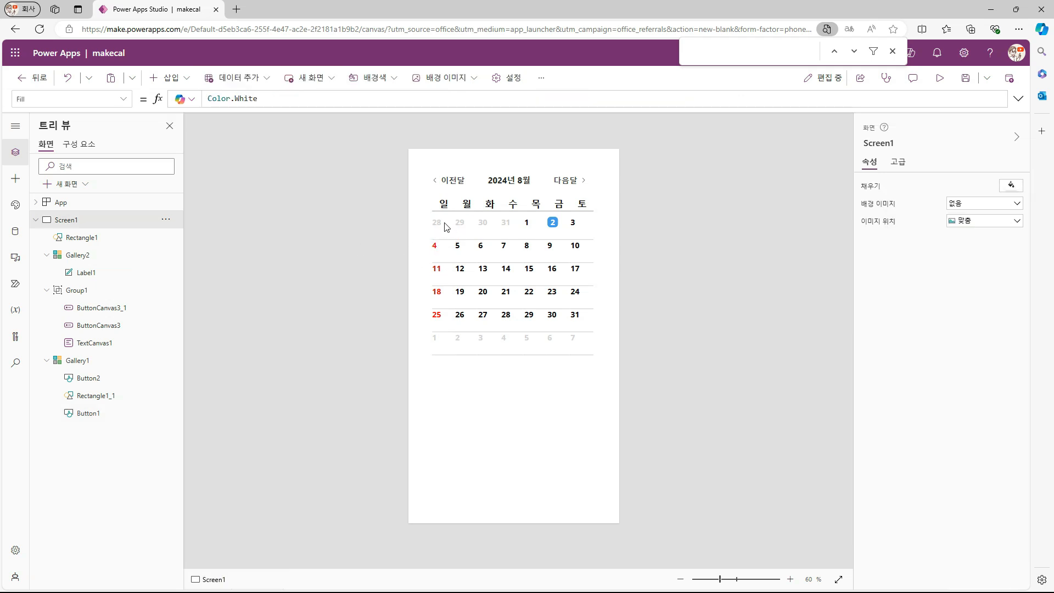
Step: Test the date colors by moving the calendar to the previous months and forward again
left_click(450, 181)
left_click(450, 182)
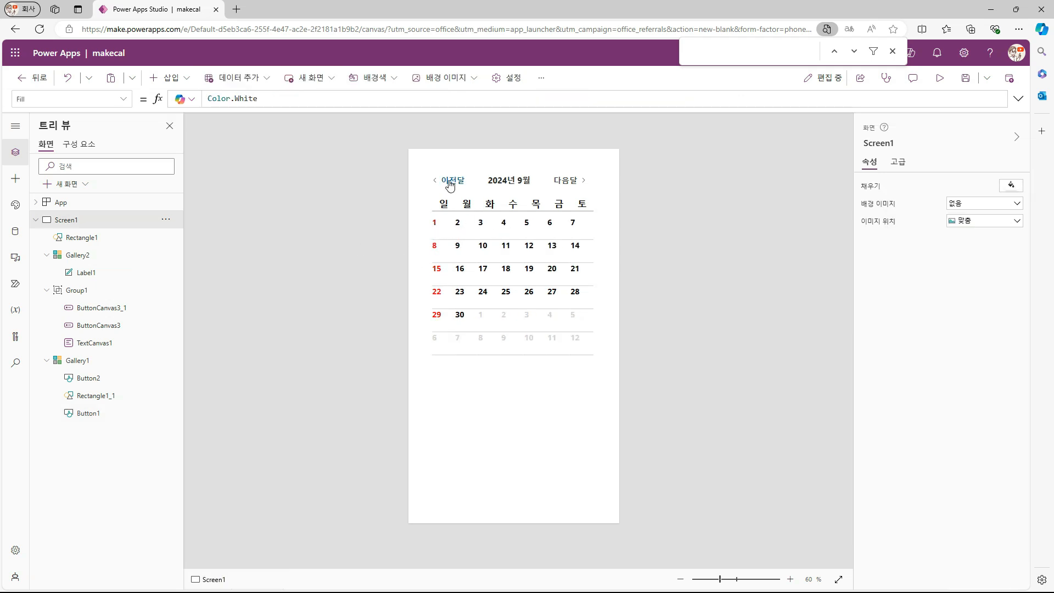
left_click(574, 183)
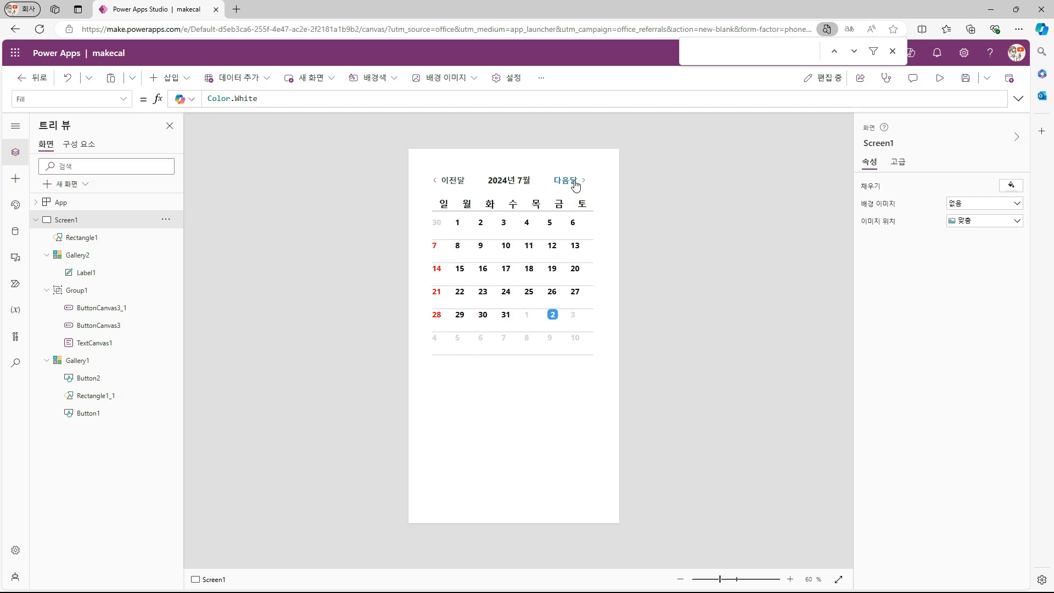
left_click(575, 184)
left_click(560, 325)
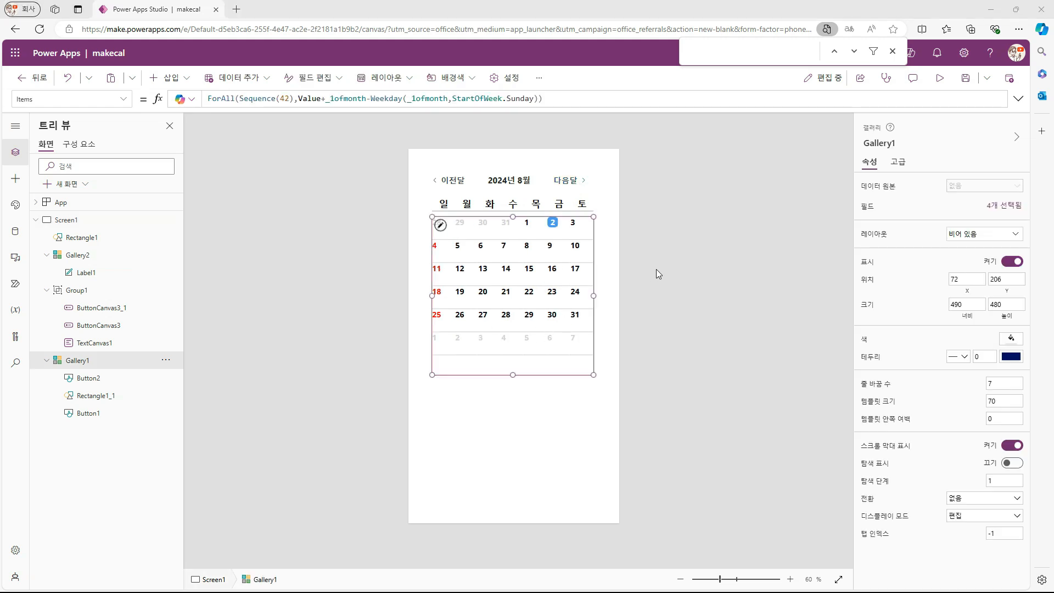
left_click(657, 269)
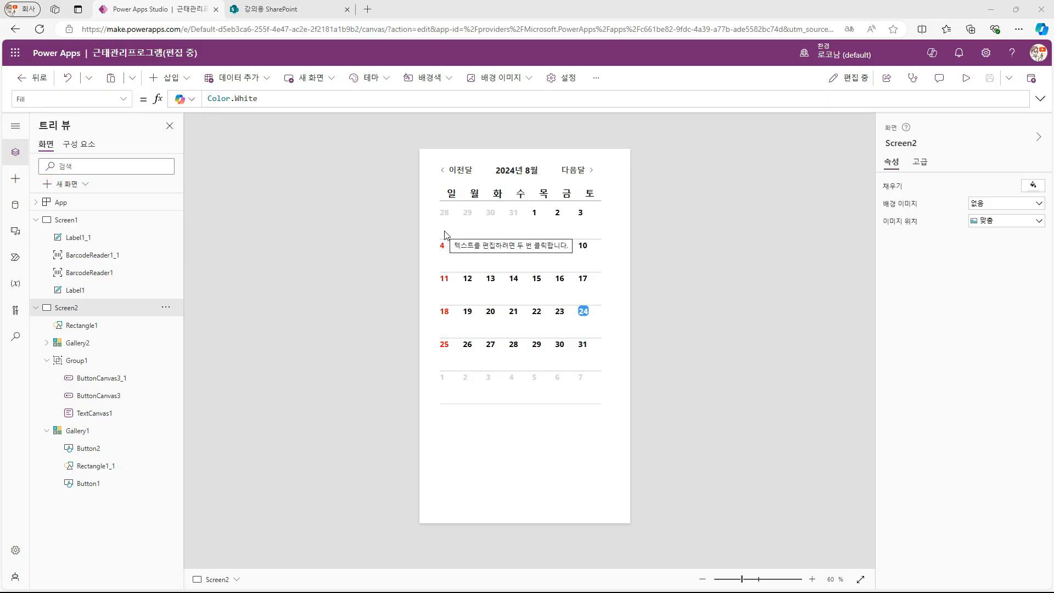
Step: In the 근태관리프로그램 app, begin the calendar date button's OnSelect formula with the condition If(CountRows(colcheck)>2
left_click(644, 245)
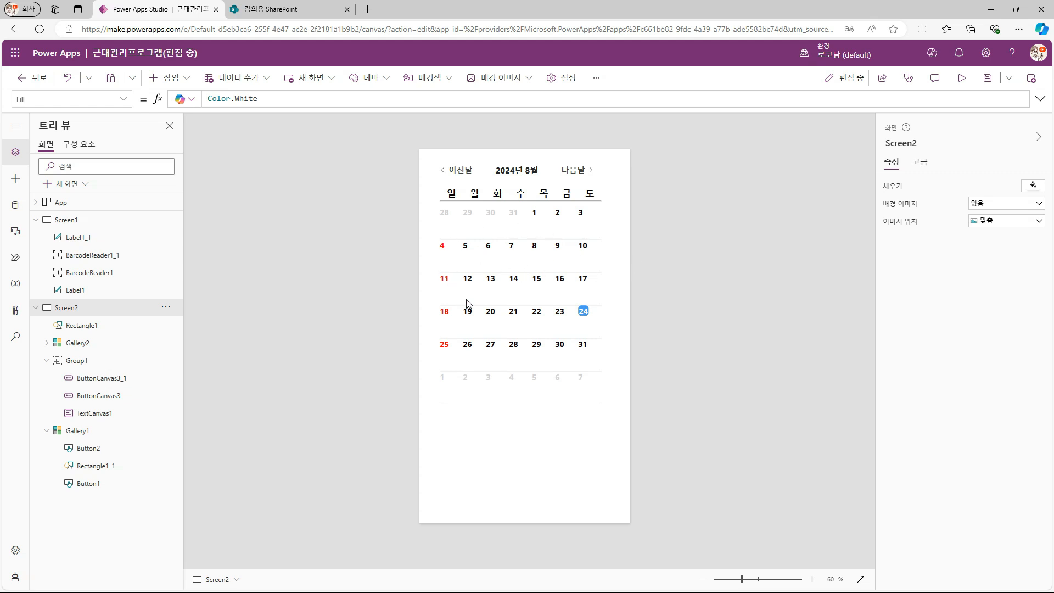
left_click(451, 231)
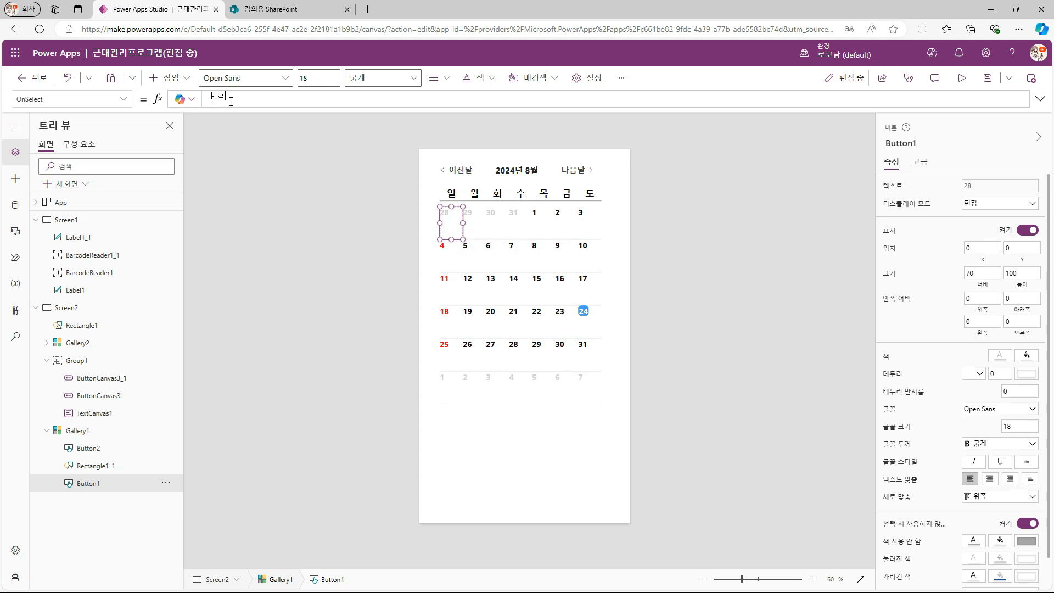
key("BackSpace")
key("BackSpace")
key("Hangul")
type("If(colcheck")
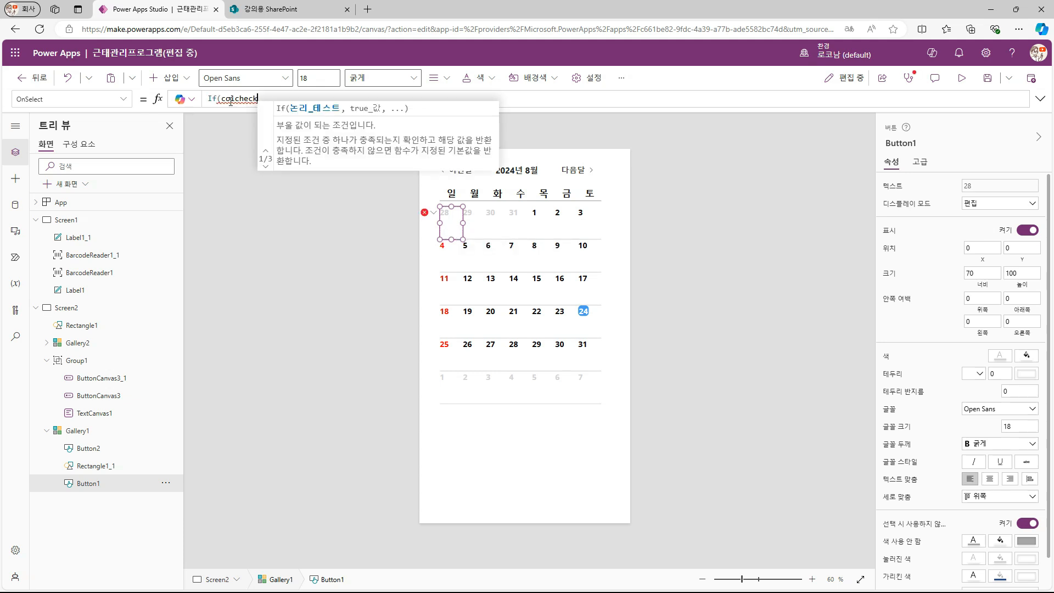
key("ctrl+Left")
type("CountRows(")
key("End")
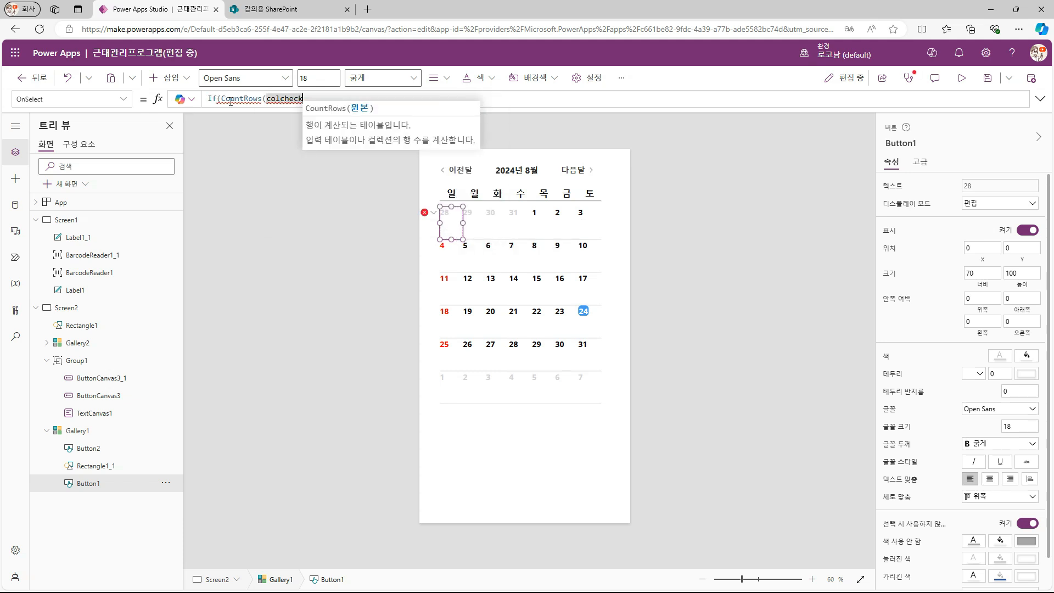
type(")>2,")
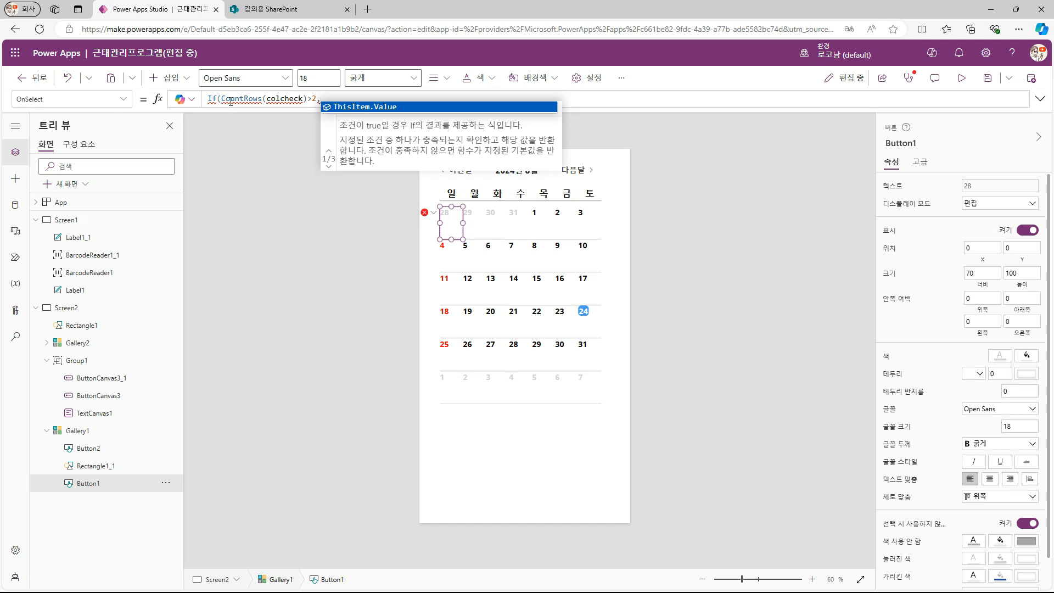
Step: Complete the OnSelect formula with ClearCollect(colcheck,ThisItem.Value) when the condition is true and Collect(colcheck,ThisItem.Value) otherwise
type("Cle")
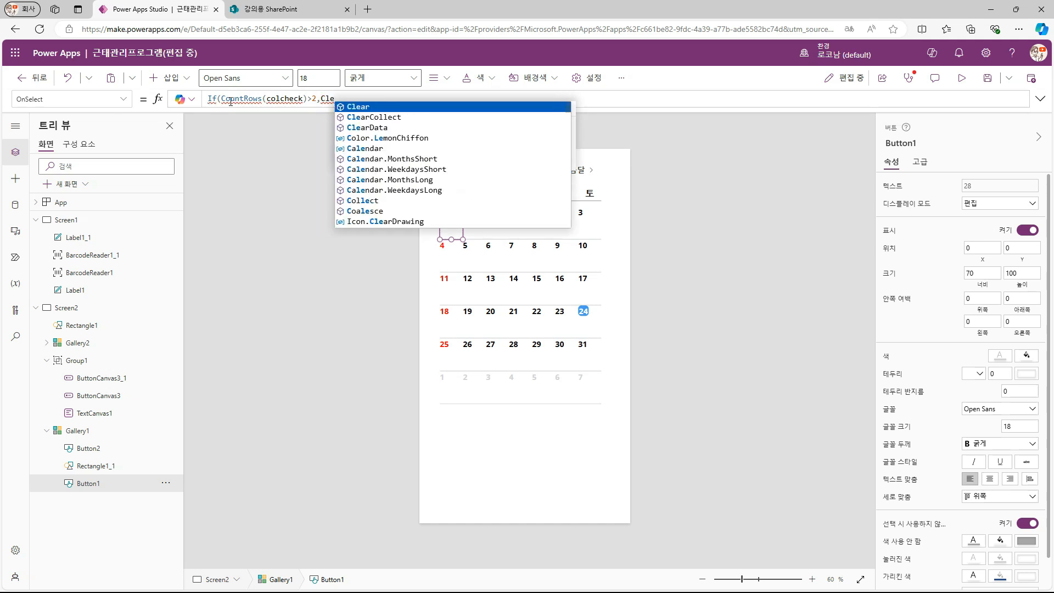
type("arCollect(colcheck")
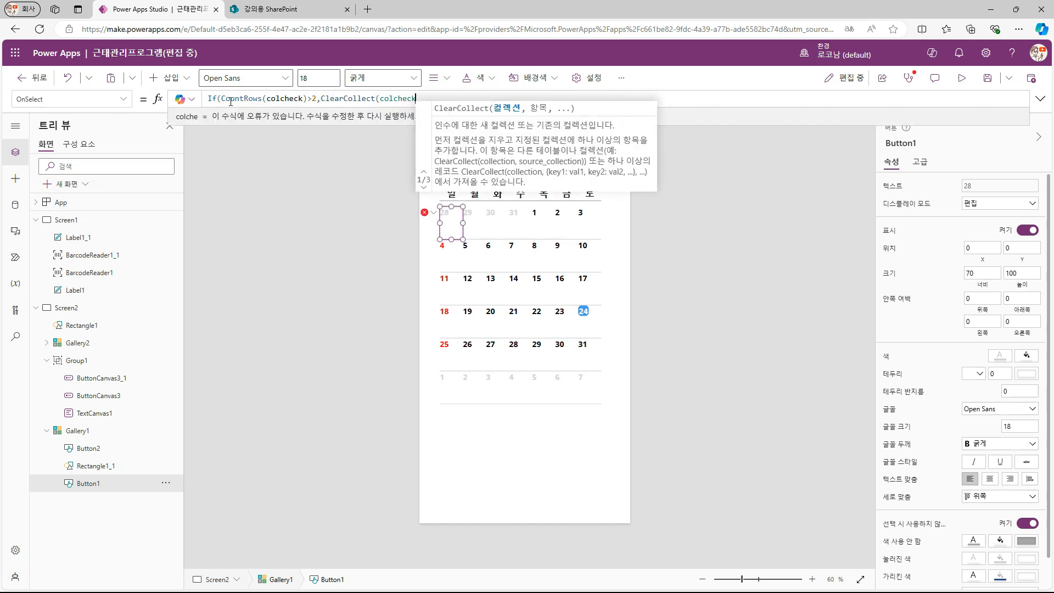
type(",ThisItem.Value),")
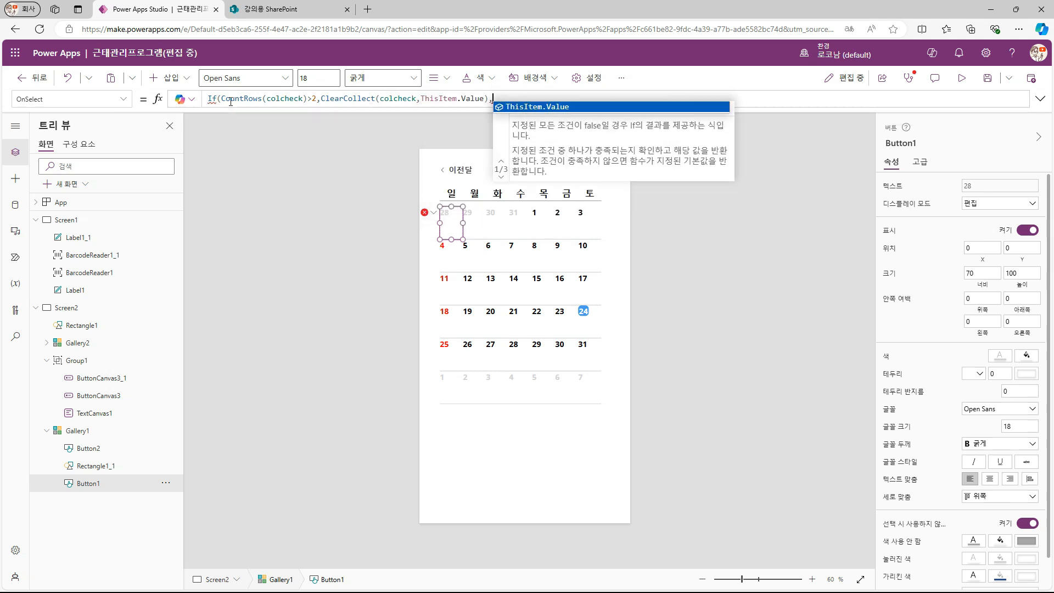
type("Co")
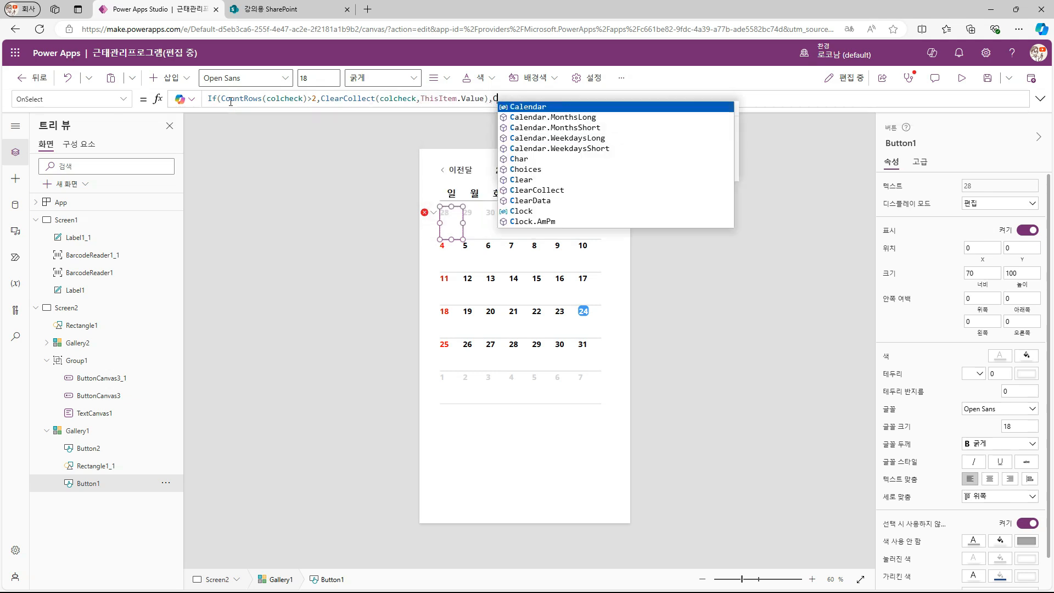
type("llect(")
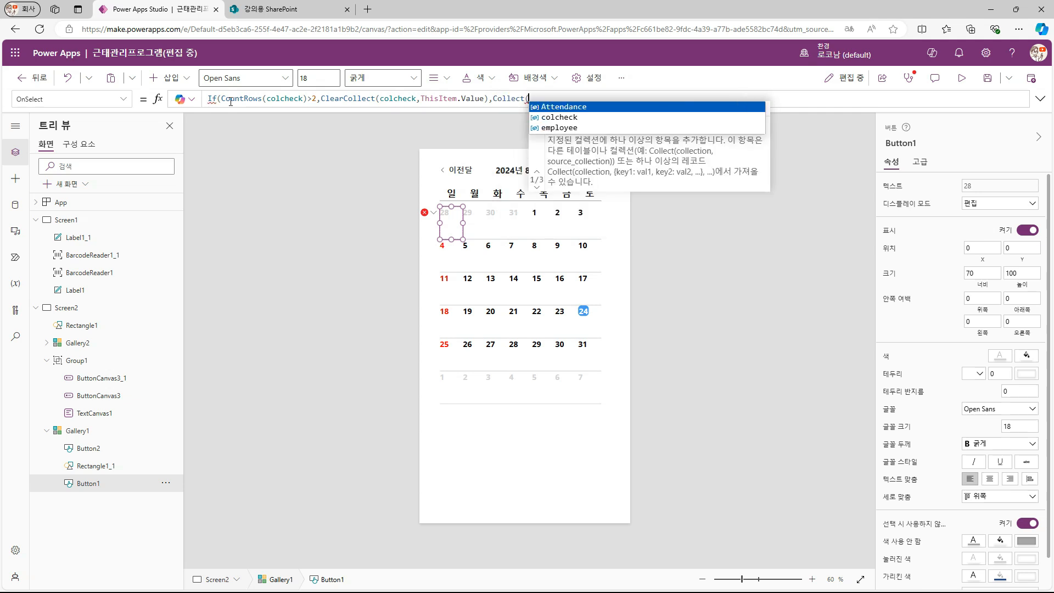
key("Down")
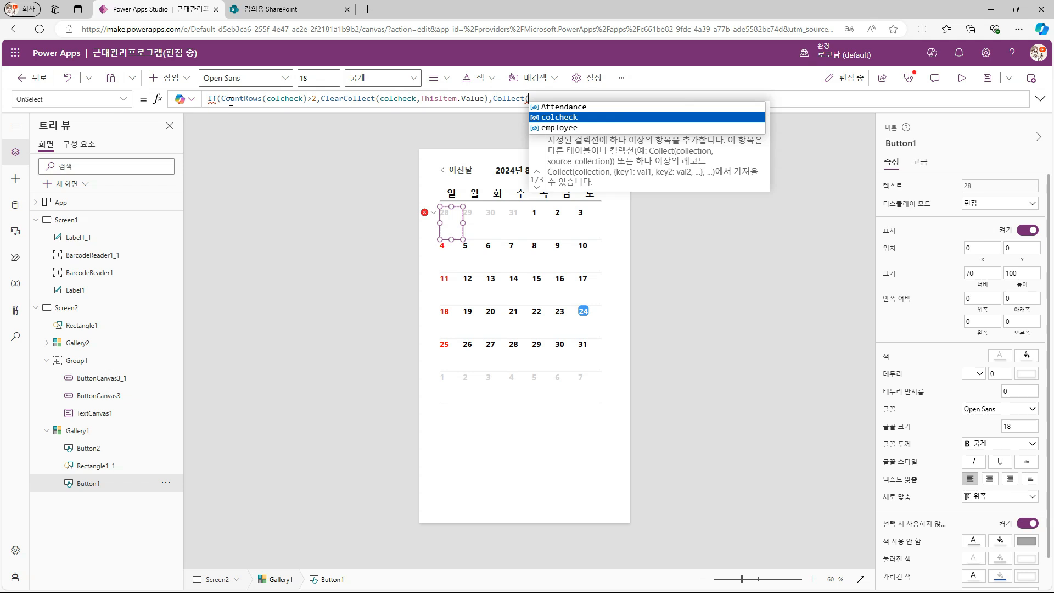
key("Tab")
type(",")
key("Tab")
type("))")
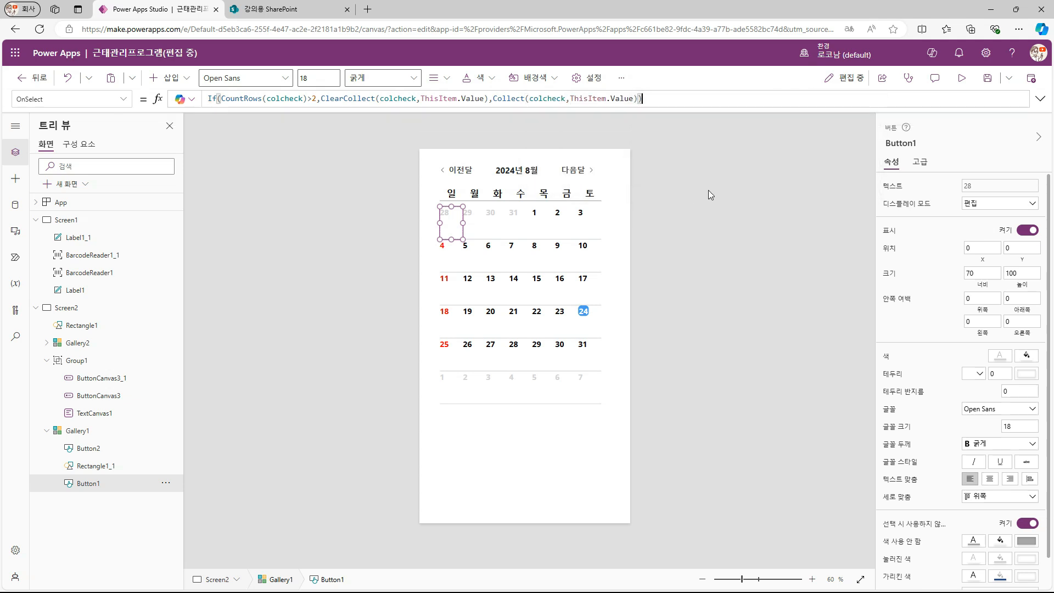
left_click(709, 193)
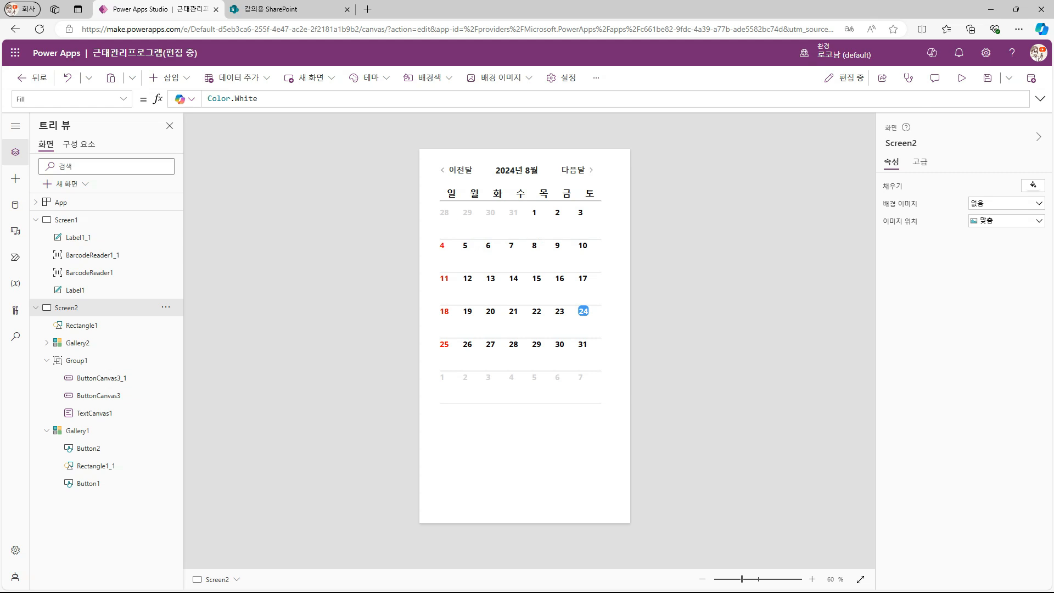
Step: Insert a new button about 41 high below the date number in the gallery template and clear its text
left_click(448, 223)
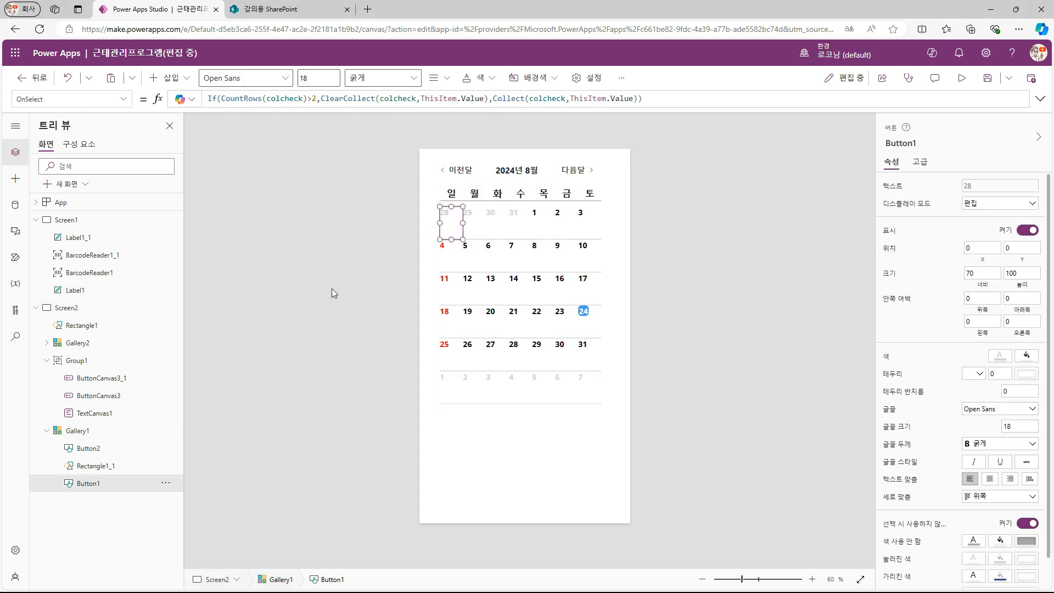
left_click(164, 78)
left_click(176, 236)
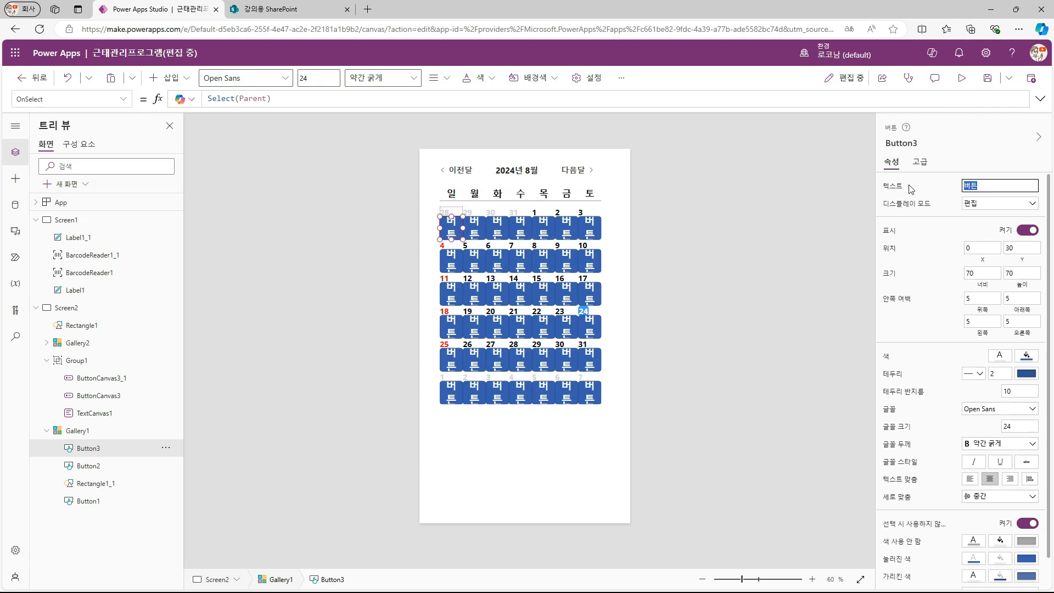
key("Delete")
Step: Style the new gallery button with a border radius of 0, a light green fill, no border and a height of 31
left_click(1010, 391)
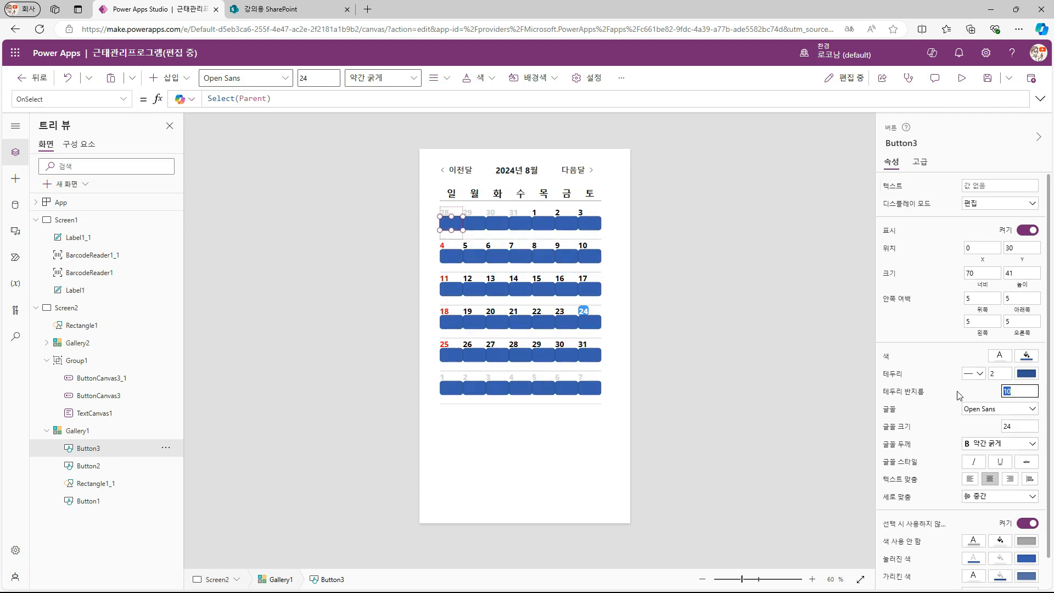
left_click(1026, 373)
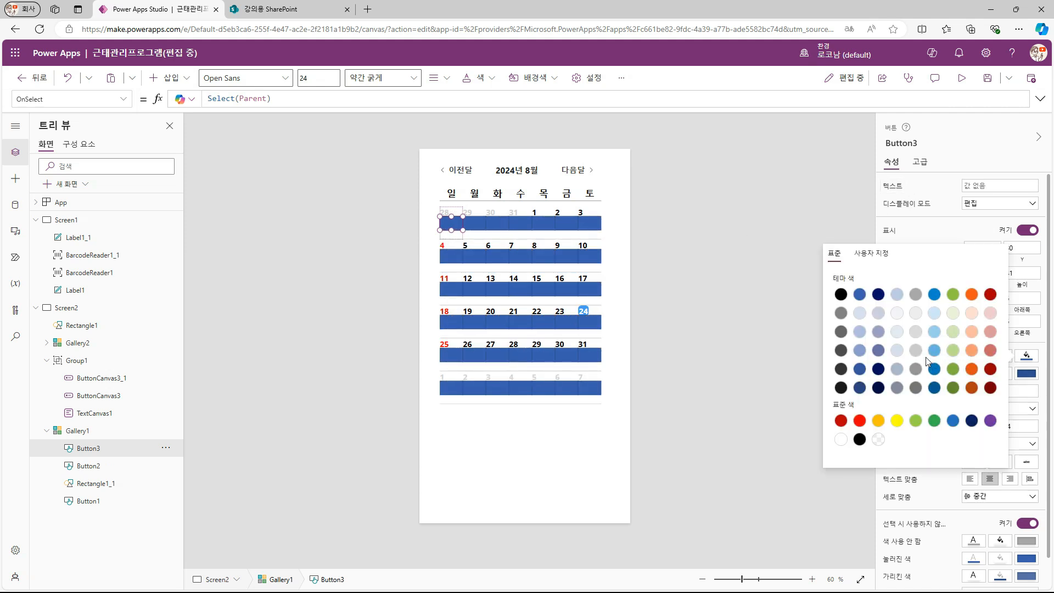
left_click(951, 361)
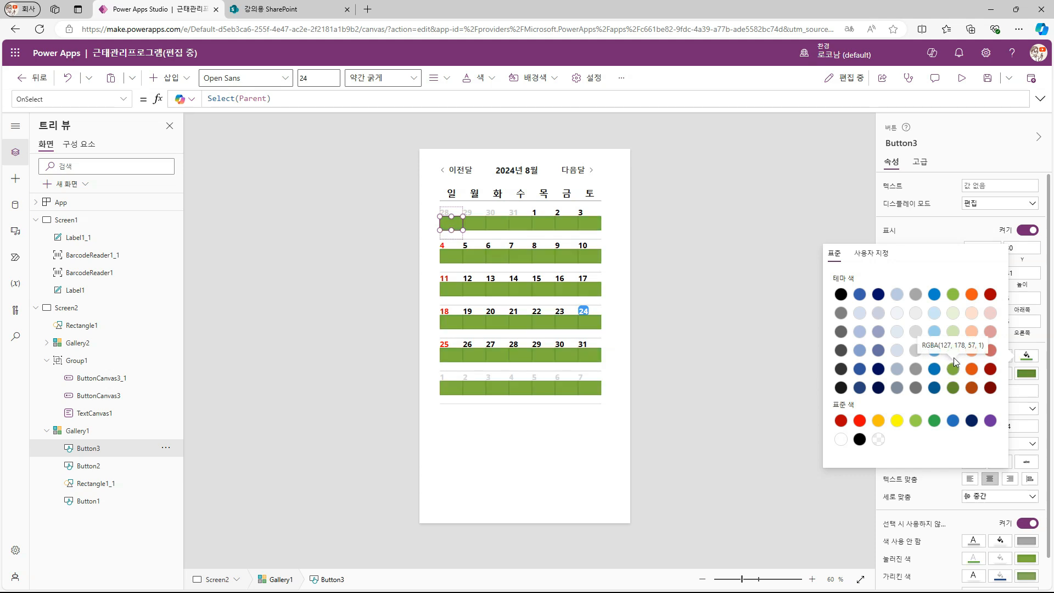
left_click(953, 352)
left_click(944, 235)
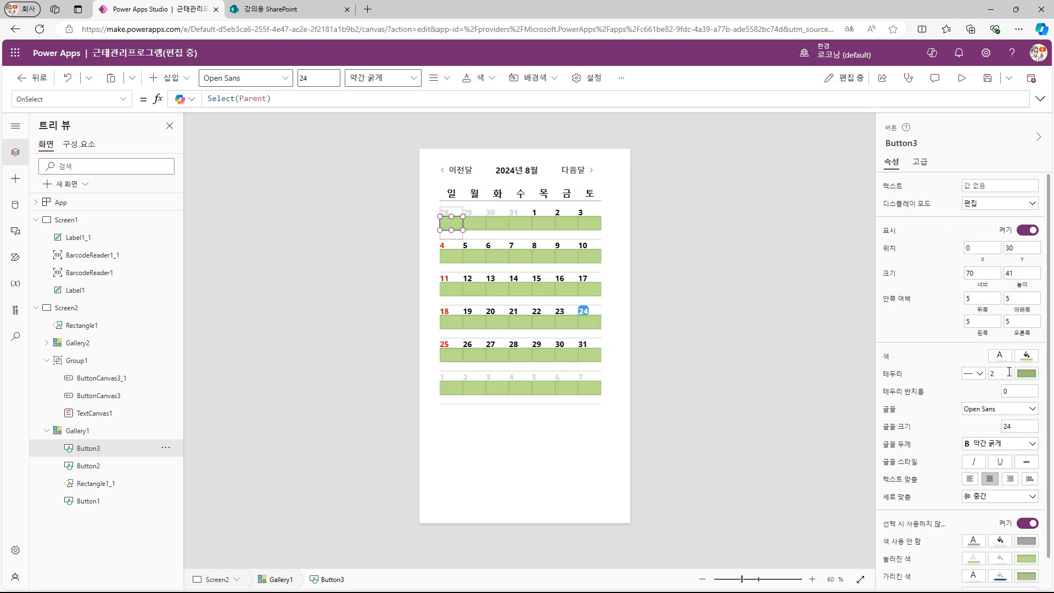
left_click_drag(454, 231, 455, 226)
Step: Set the green button's Visible formula to ThisItem.Value <= Max(colcheck,Value) And ThisItem.Value >= Min(colcheck,ThisItem.Value)
left_click(66, 99)
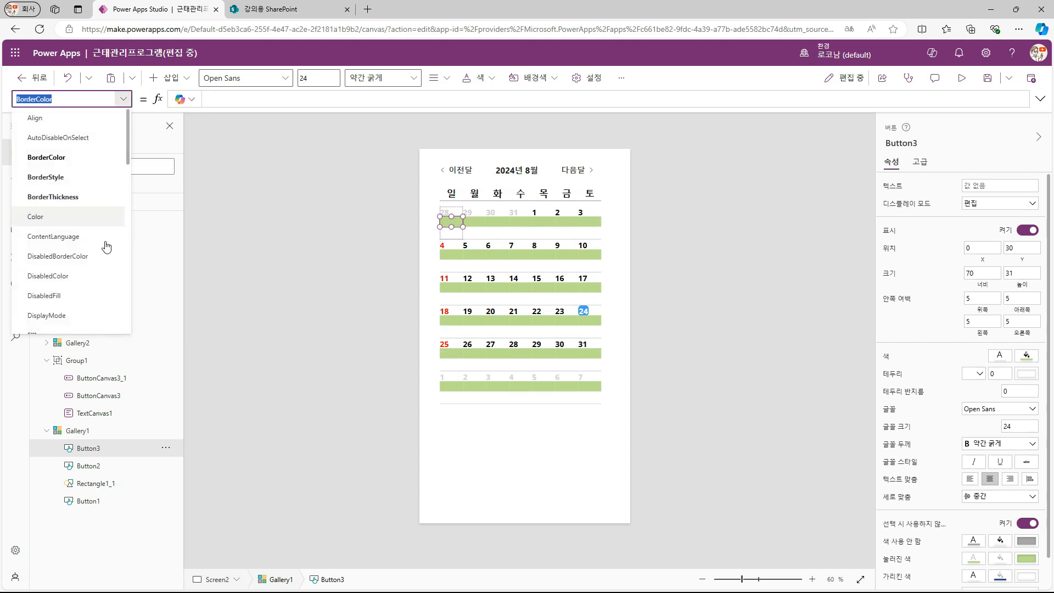
scroll(88, 297, "down", 6)
scroll(87, 296, "down", 4)
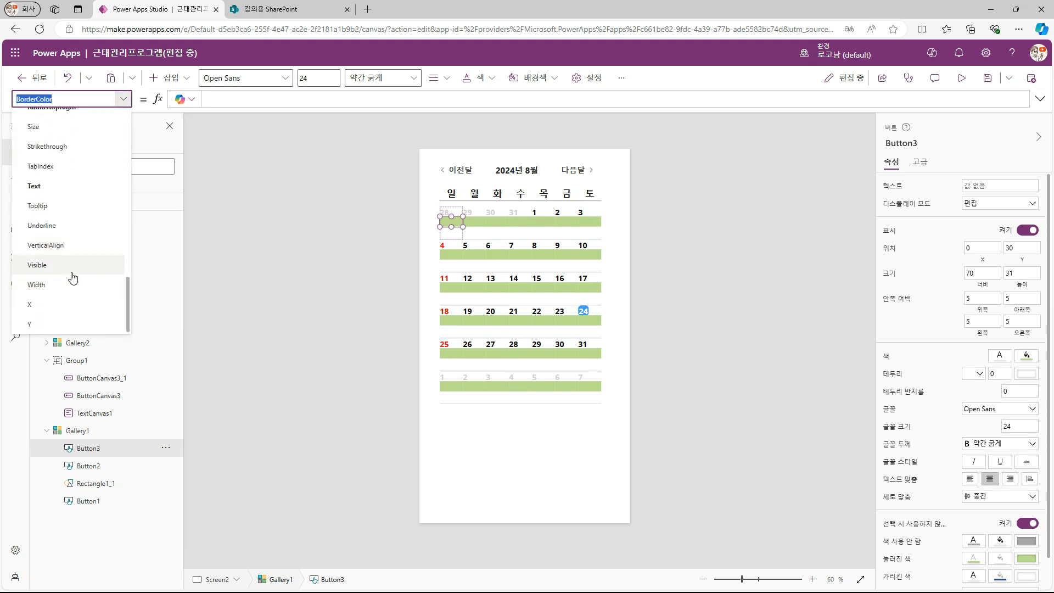
left_click(71, 274)
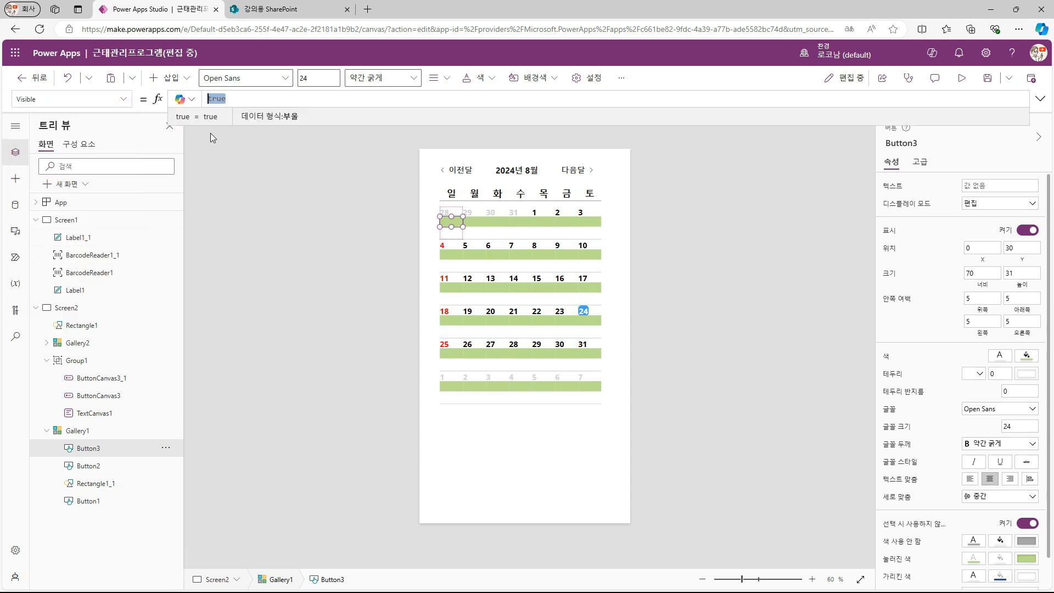
type("ThisItem.Value")
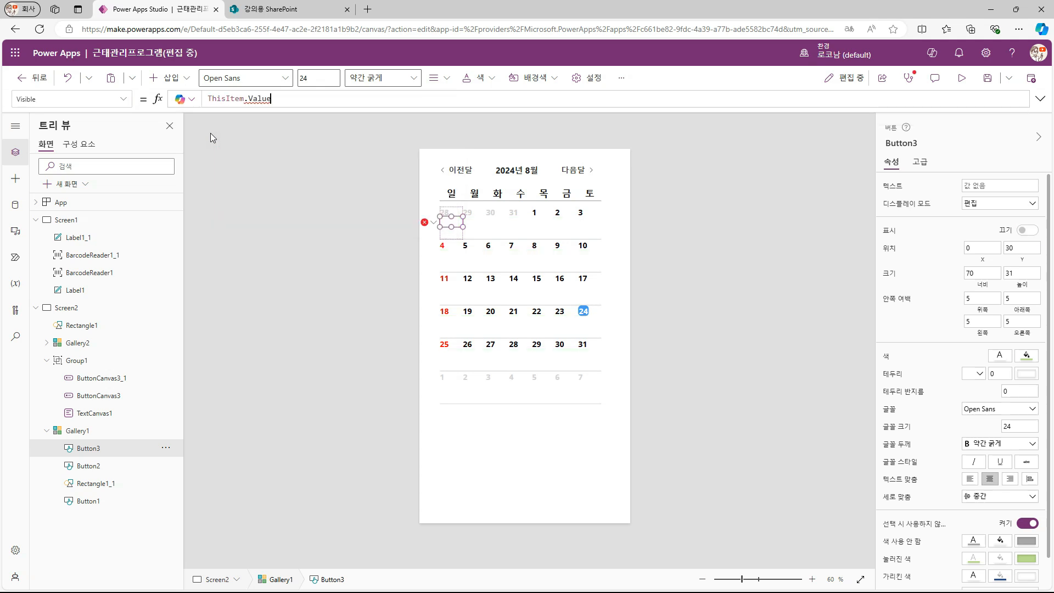
type(" <= Max(colcheck")
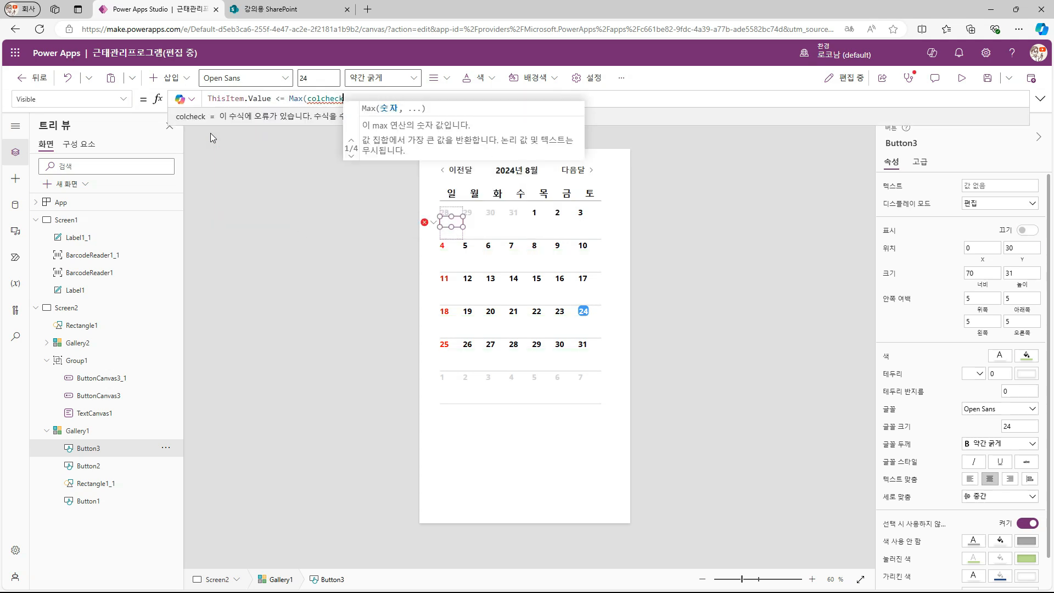
type(",Value)")
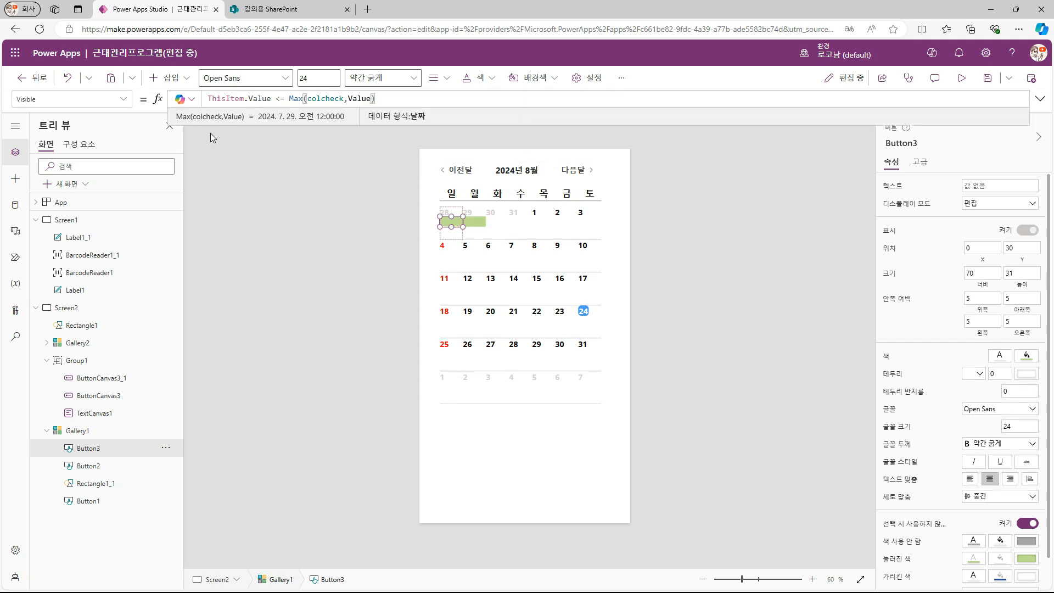
type(" And ThisItem.Value")
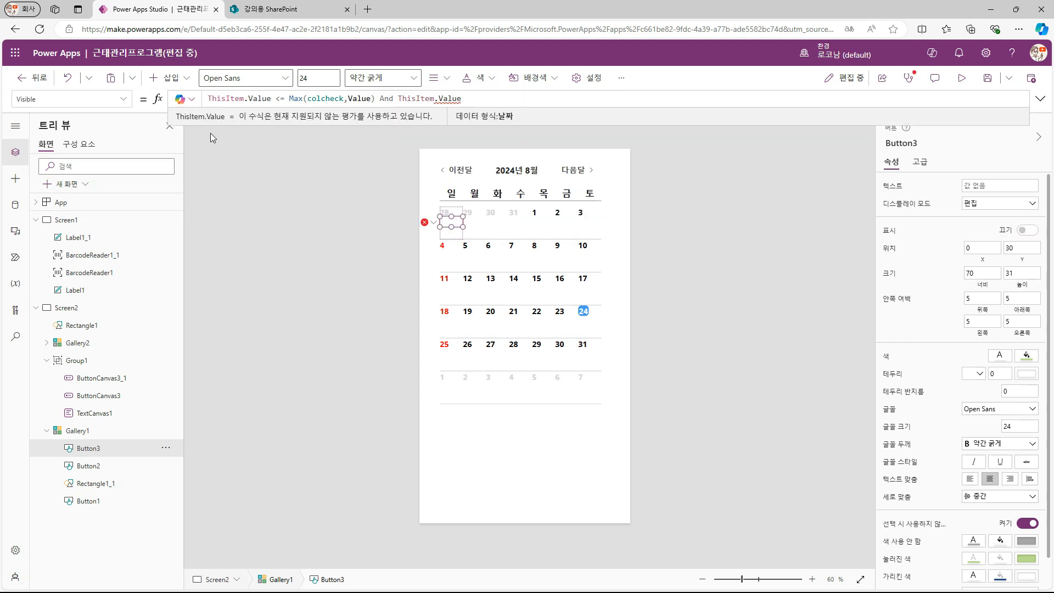
type(" >= Min(colcheck,ThisItem.Value)")
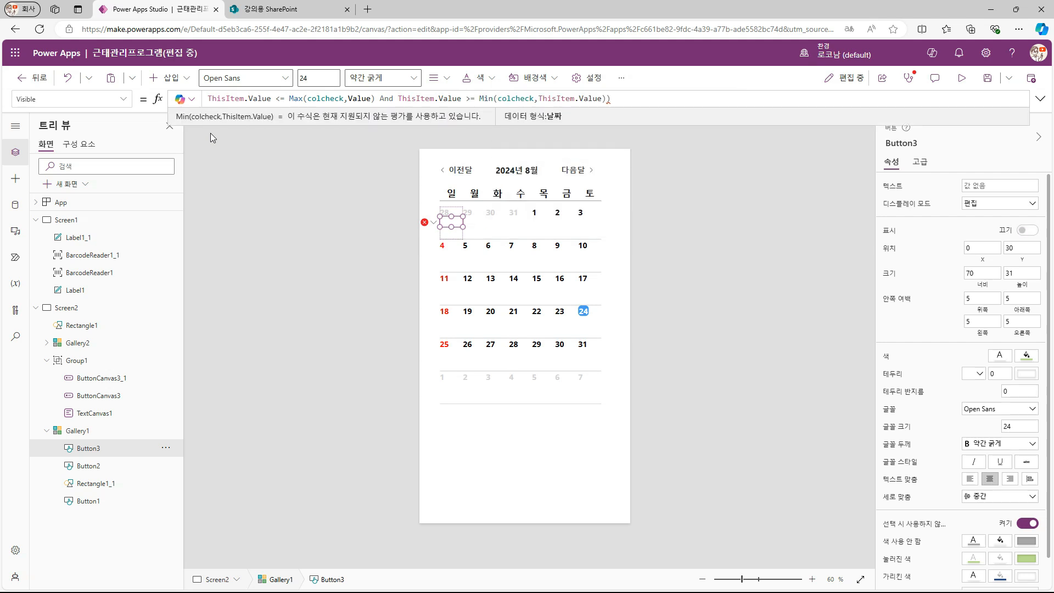
key("Delete")
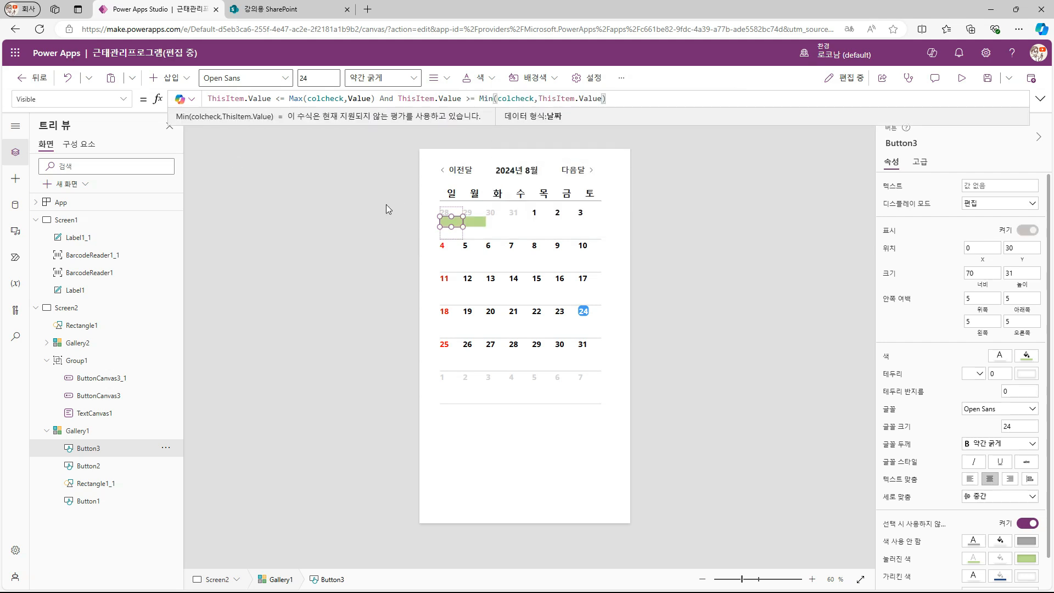
Step: Test the green range bar by choosing several dates in the calendar
left_click(638, 238)
left_click(472, 235)
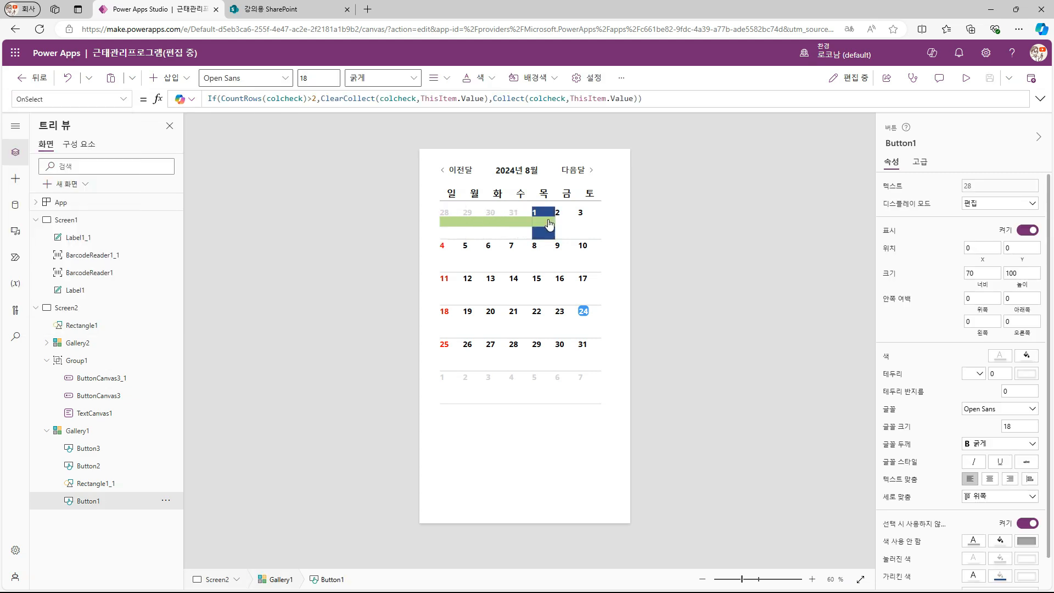
left_click(445, 221)
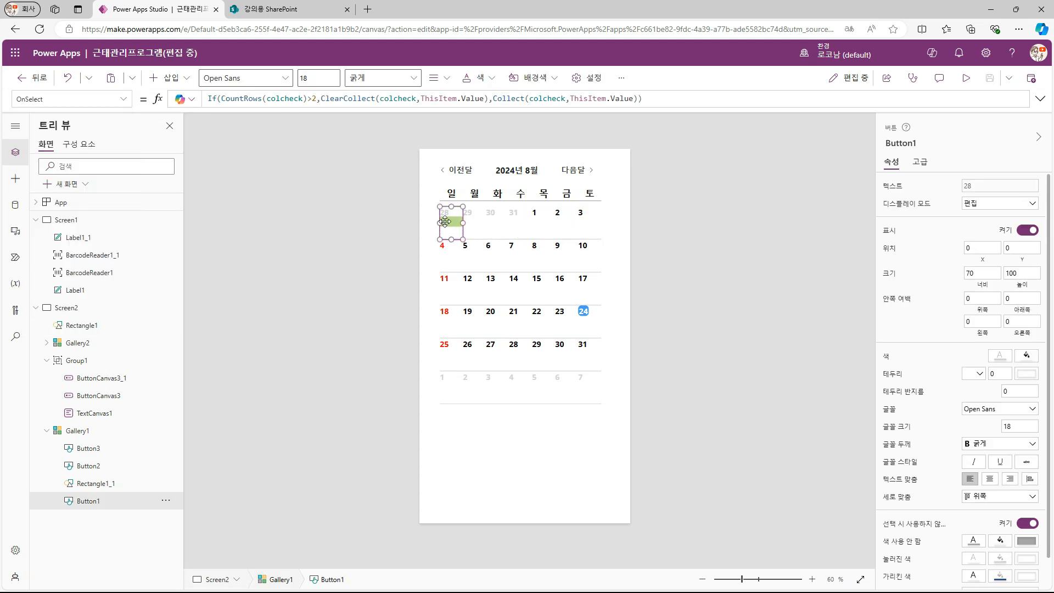
Step: Correct the end of the green button's Visible formula to Min(colcheck,Value)
left_click(445, 221)
double_click(558, 99)
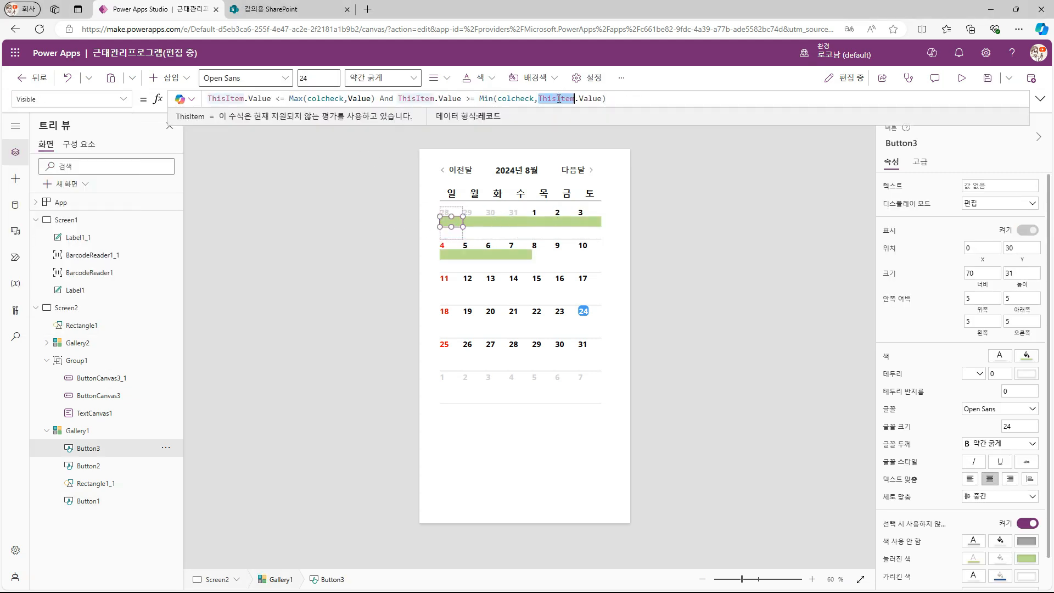
key("Delete")
key("Delete")
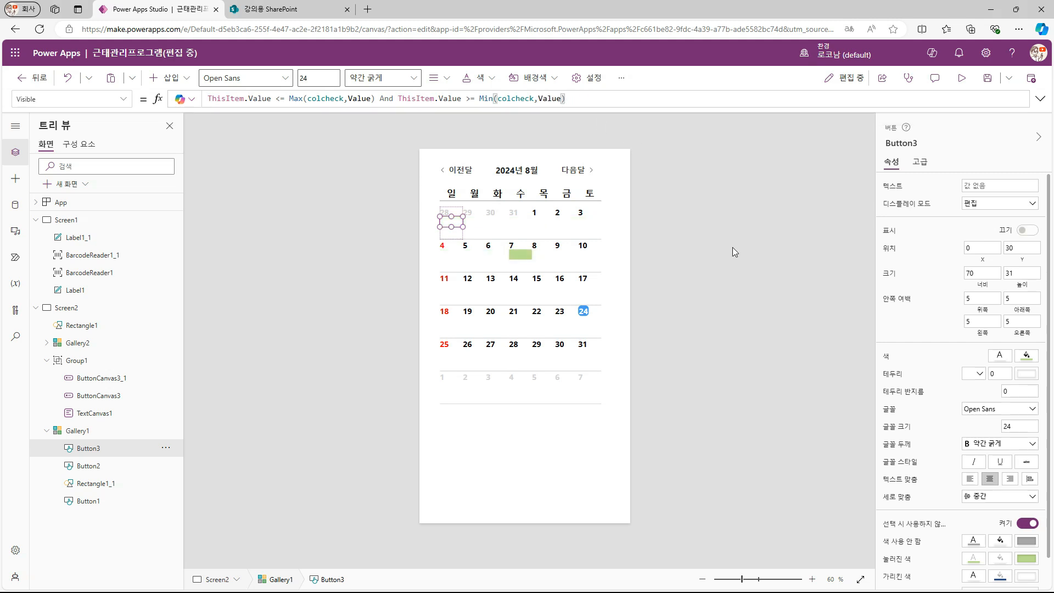
left_click(733, 247)
Step: Change the condition in the date button's OnSelect formula to CountRows(colcheck)>=2
left_click(453, 230)
left_click(317, 102)
key("BackSpace")
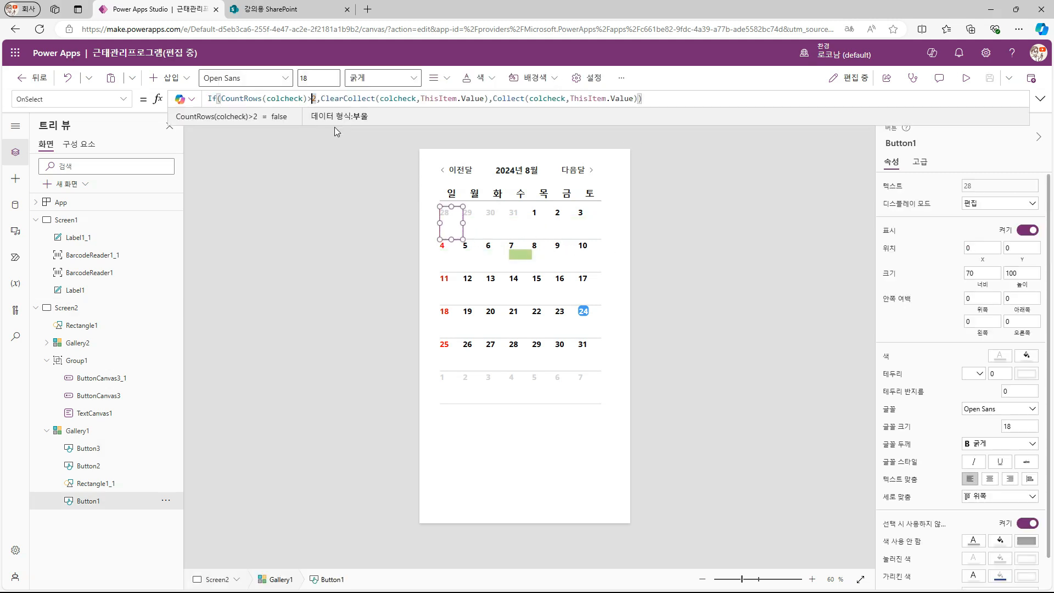
type("=")
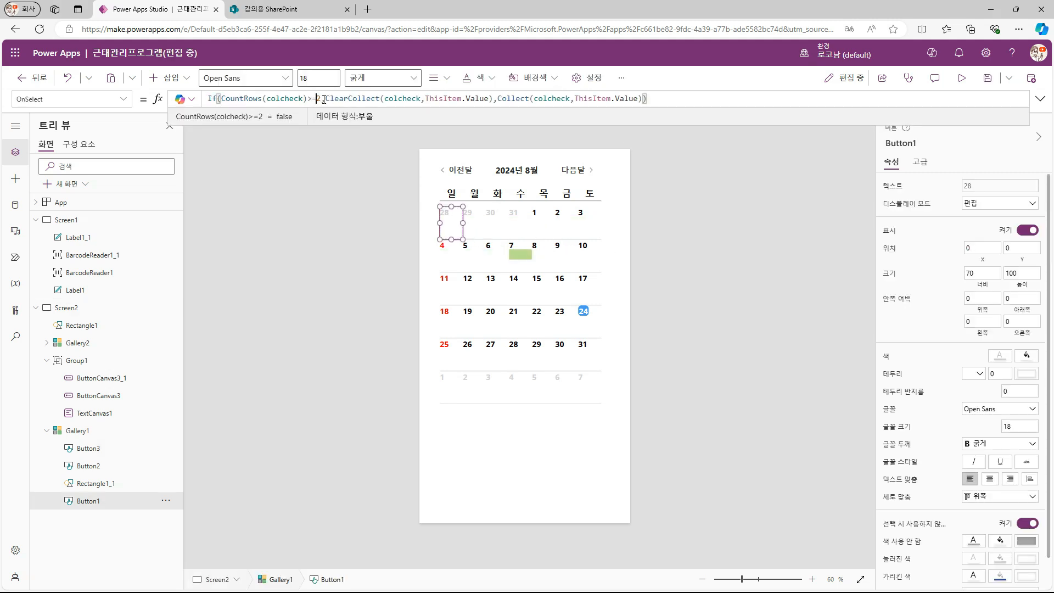
Step: Test the range selection by choosing start and end dates such as August 11 and 15, checking against the OnSelect formula
left_click(448, 223, "alt")
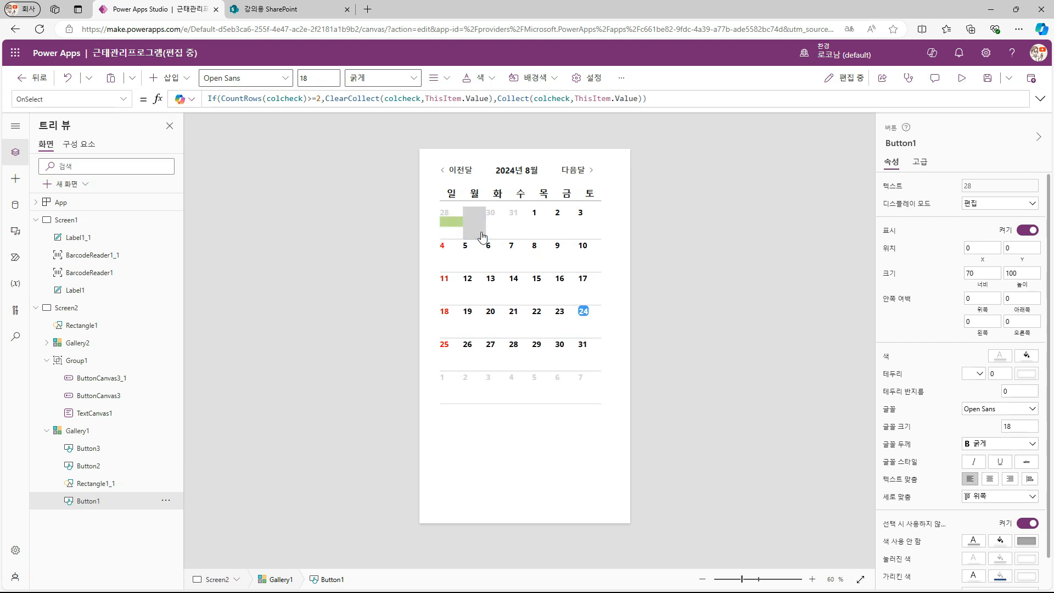
left_click(483, 236, "alt")
left_click(446, 226)
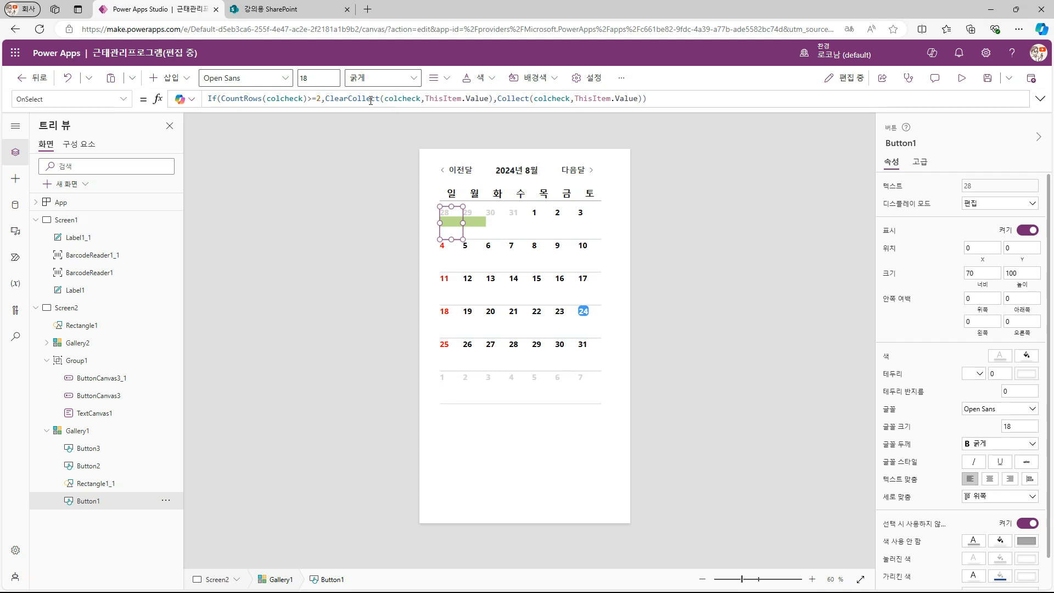
left_click(487, 214, "alt")
left_click_drag(501, 99, 563, 98)
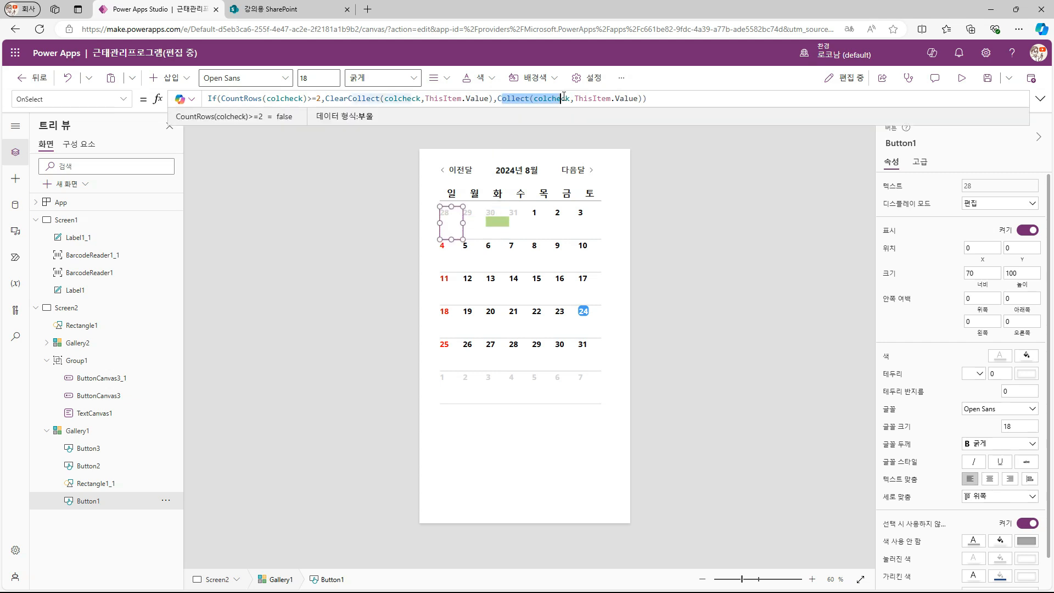
left_click(582, 100)
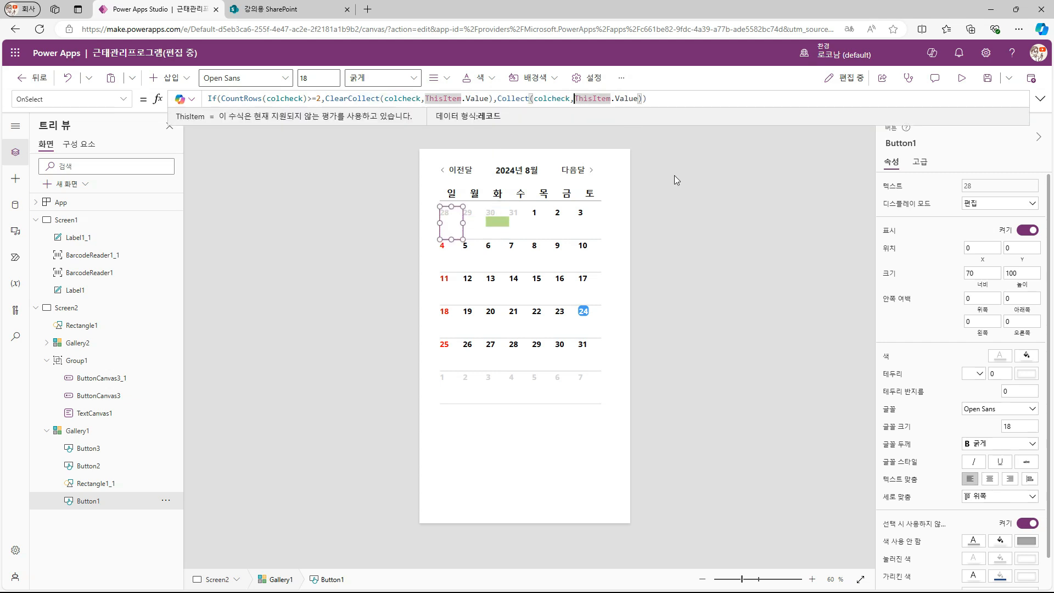
left_click(543, 253, "alt")
left_click(447, 286, "alt")
left_click(545, 293, "alt")
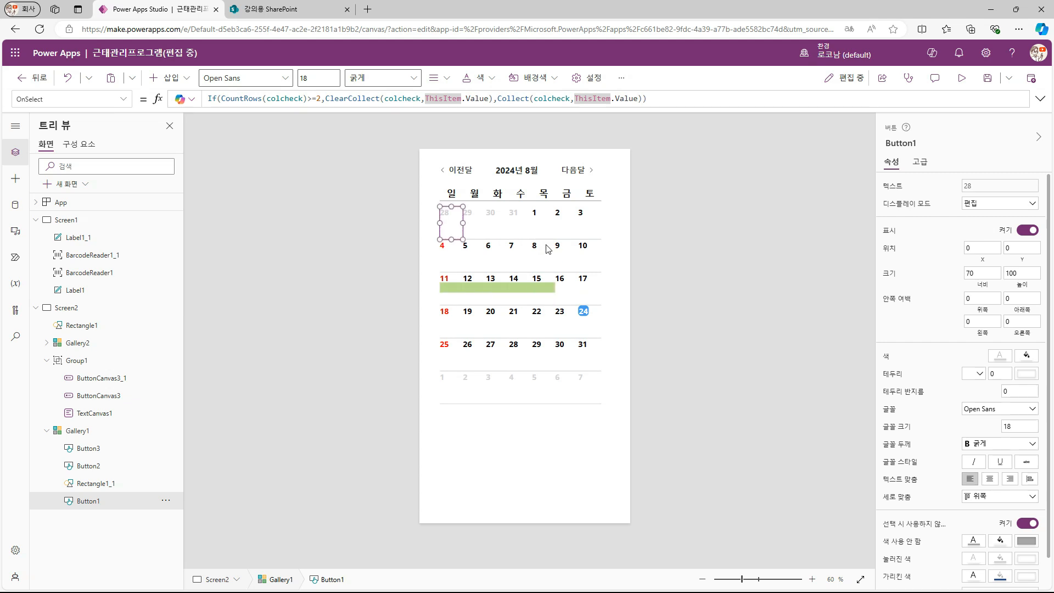
Step: Insert a dropdown below the calendar and set its Items to ["출장","외근","휴가"]
left_click(167, 77)
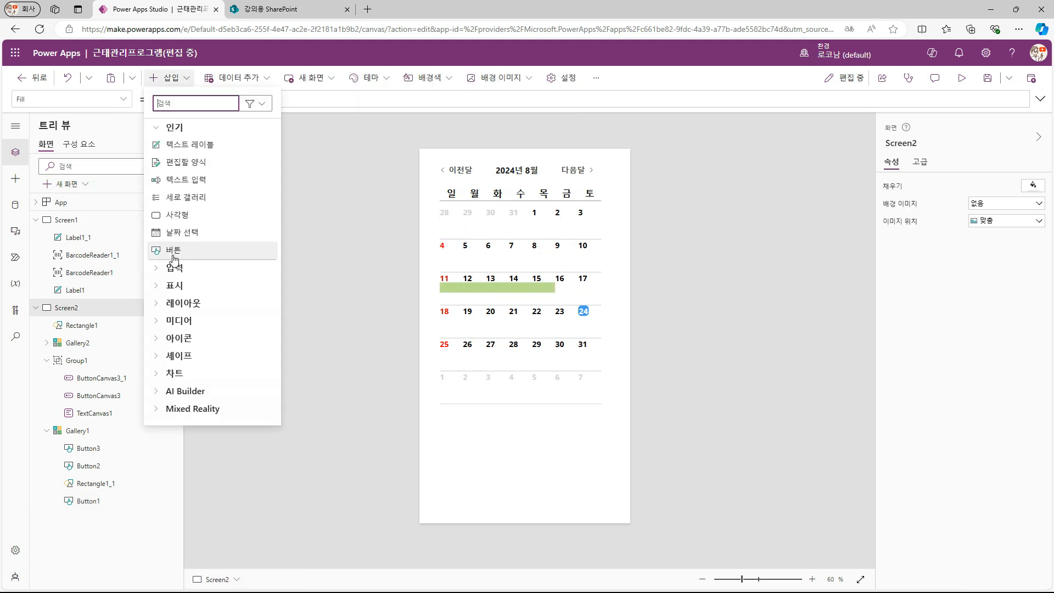
left_click(174, 267)
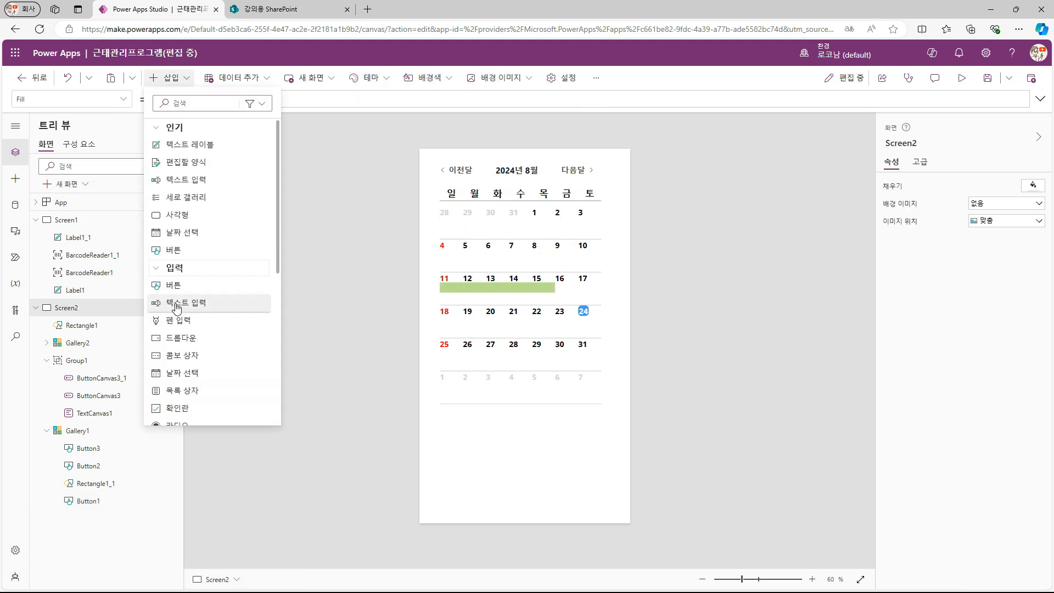
left_click_drag(184, 338, 493, 439)
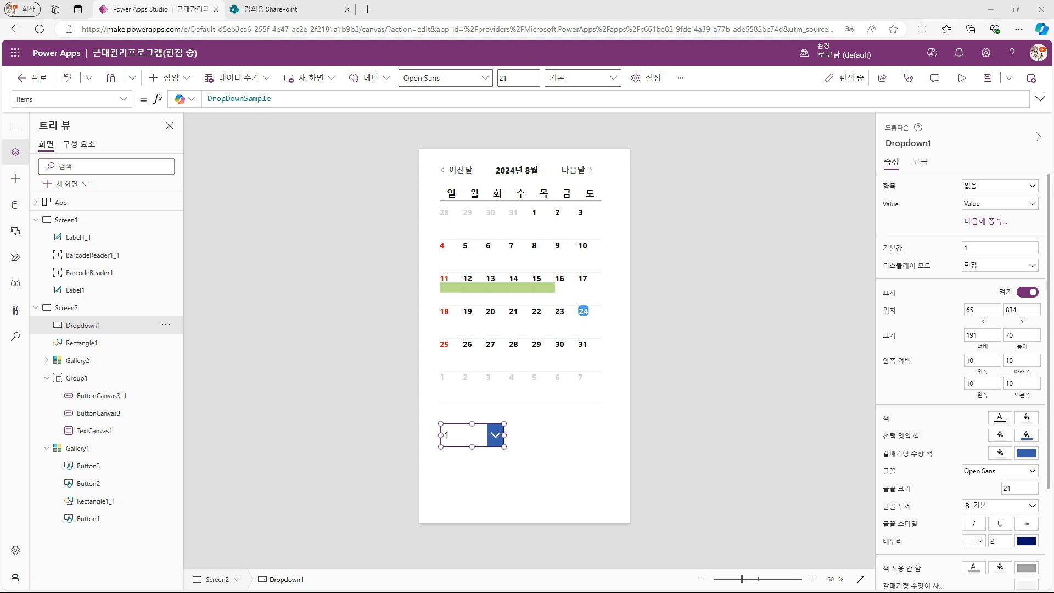
left_click_drag(277, 100, 147, 89)
type("[\"")
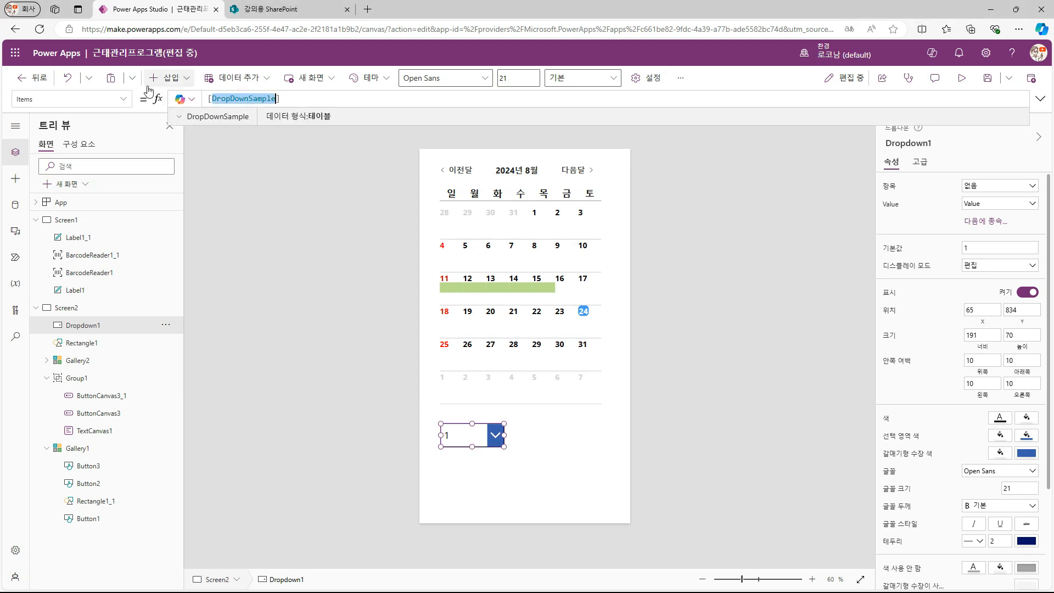
type("출장\",\"외근\",\"휴가\"")
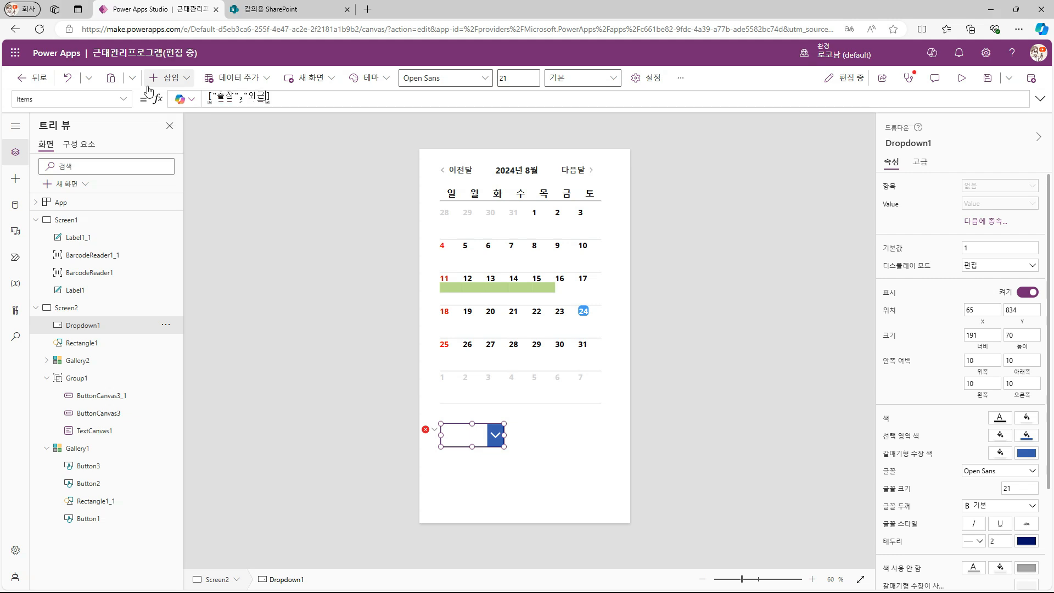
left_click(330, 336)
Step: Test the dropdown by switching between its choices, including 외근, and return it to 출장
left_click(475, 437, "alt")
left_click(473, 479, "alt")
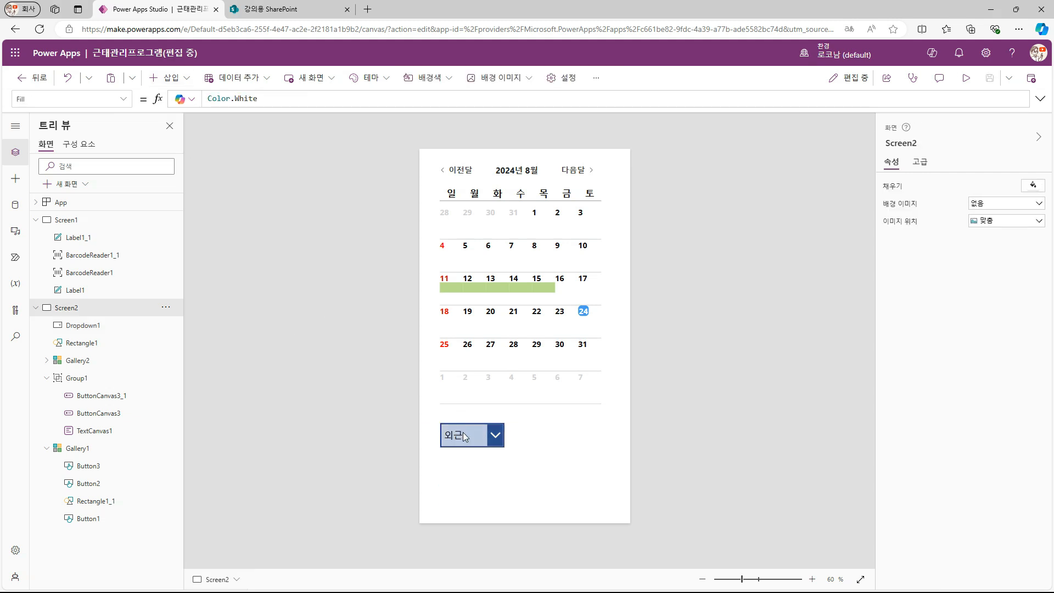
left_click(463, 436, "alt")
left_click(460, 491, "alt")
left_click(489, 437, "alt")
left_click(464, 457, "alt")
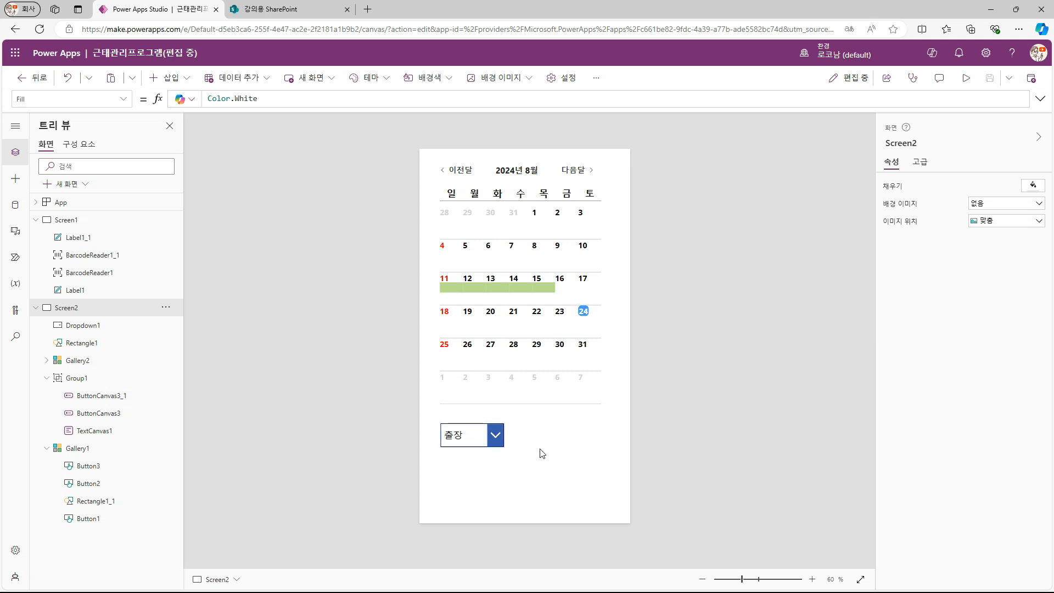
Step: Move the dropdown slightly up, then insert a 191 by 70 button below it with the text 저장
left_click(472, 435)
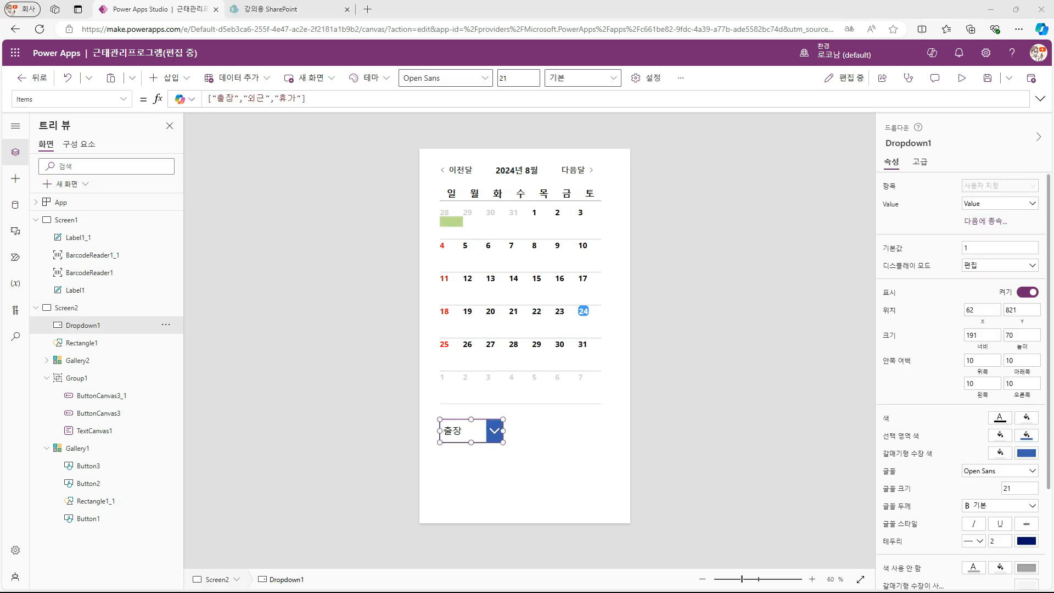
left_click(174, 83)
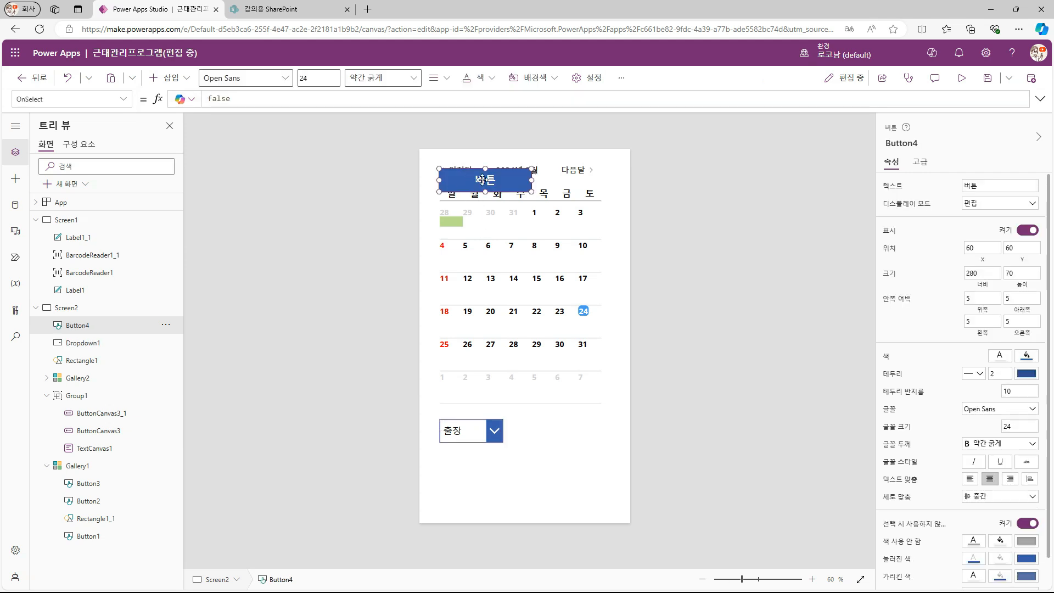
left_click_drag(482, 180, 477, 489)
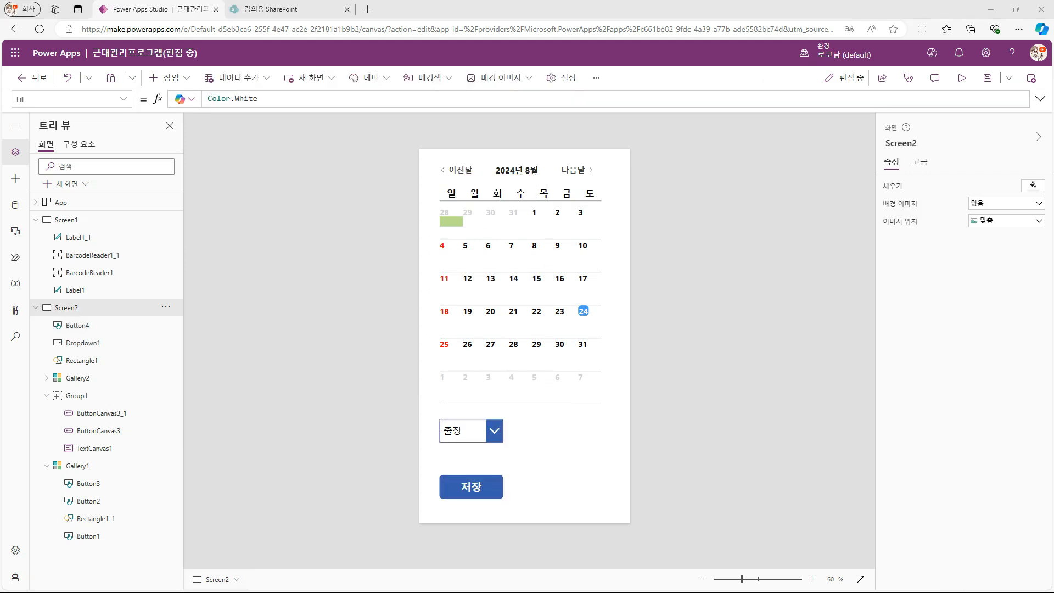
left_click(471, 494)
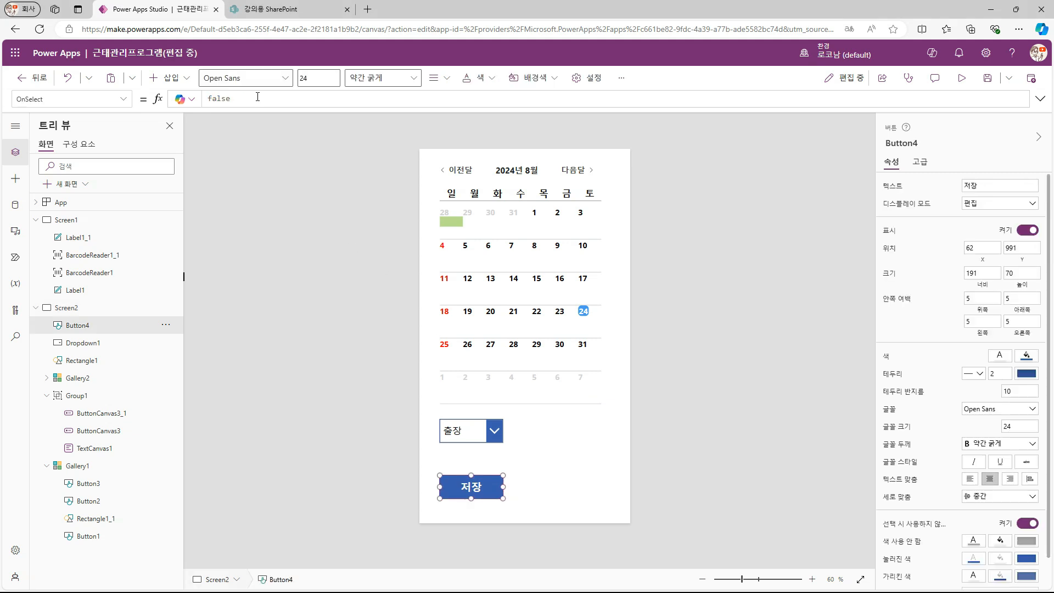
Step: Begin the 저장 button's OnSelect formula with Patch(Attendance,Defaults(Attendance),{제목:_employnum to create a new attendance record
left_click_drag(257, 98, 159, 105)
type("Patch(Attendance")
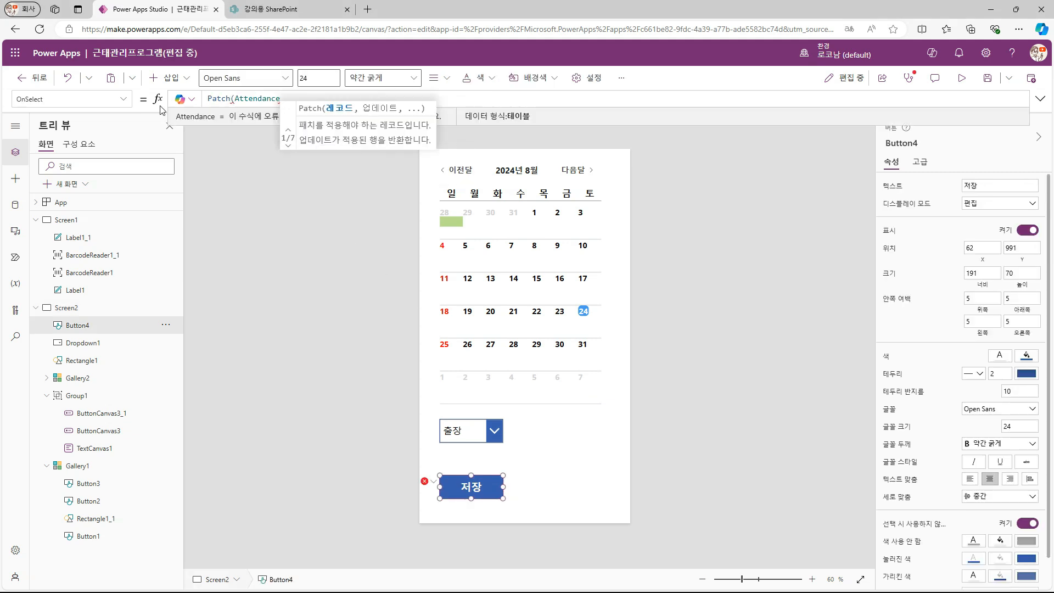
type(",Defaults(")
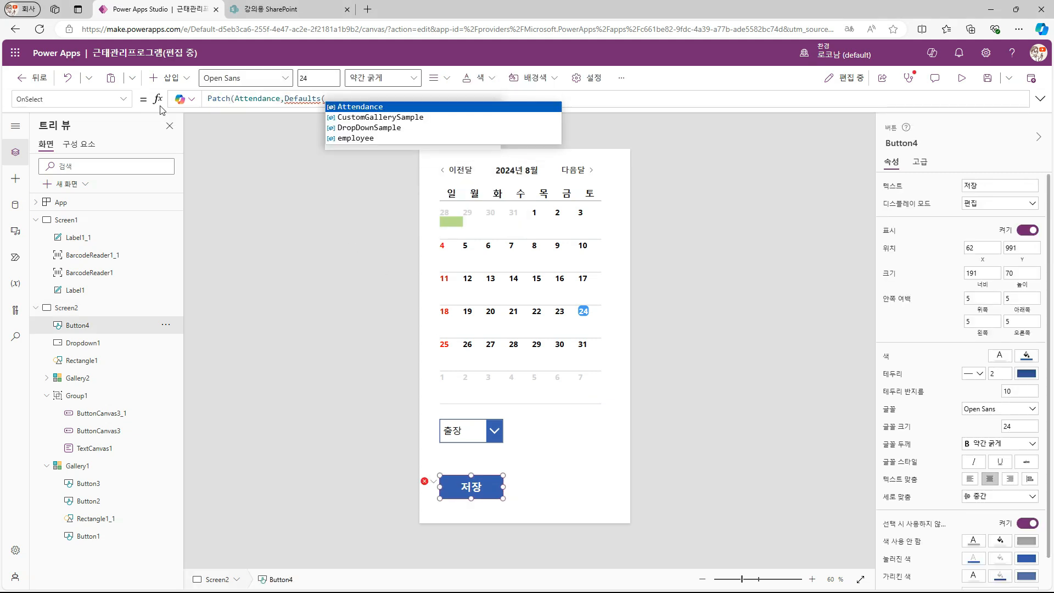
type("Attendance),{제목:")
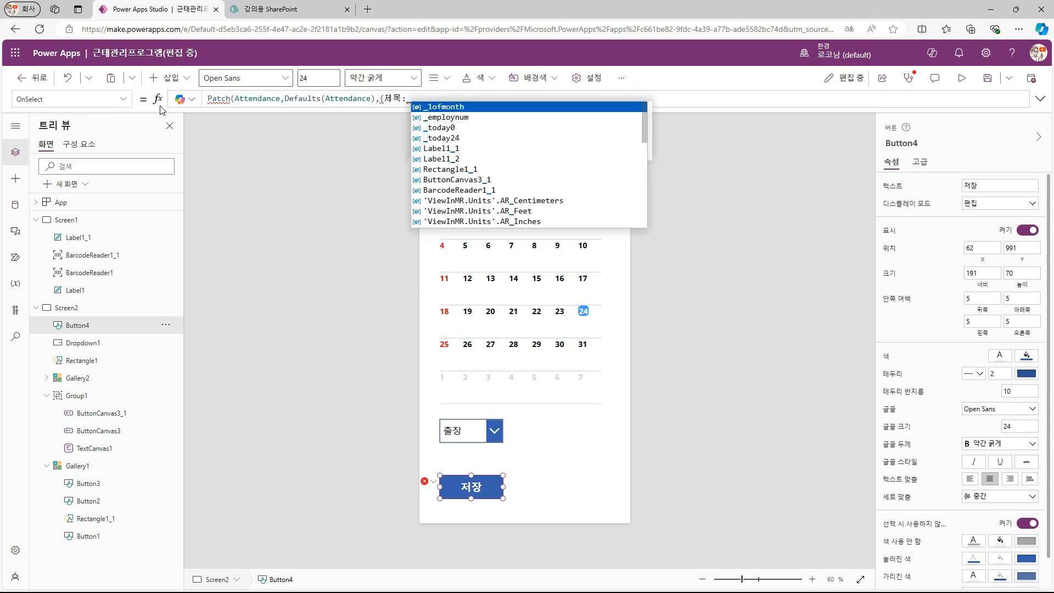
type("_")
key("Down")
key("Tab")
Step: Add the starttime field to the Patch record as DateAdd(Min(colcheck,Value),16,TimeUnit.Hours)
type(",starttime:Datt")
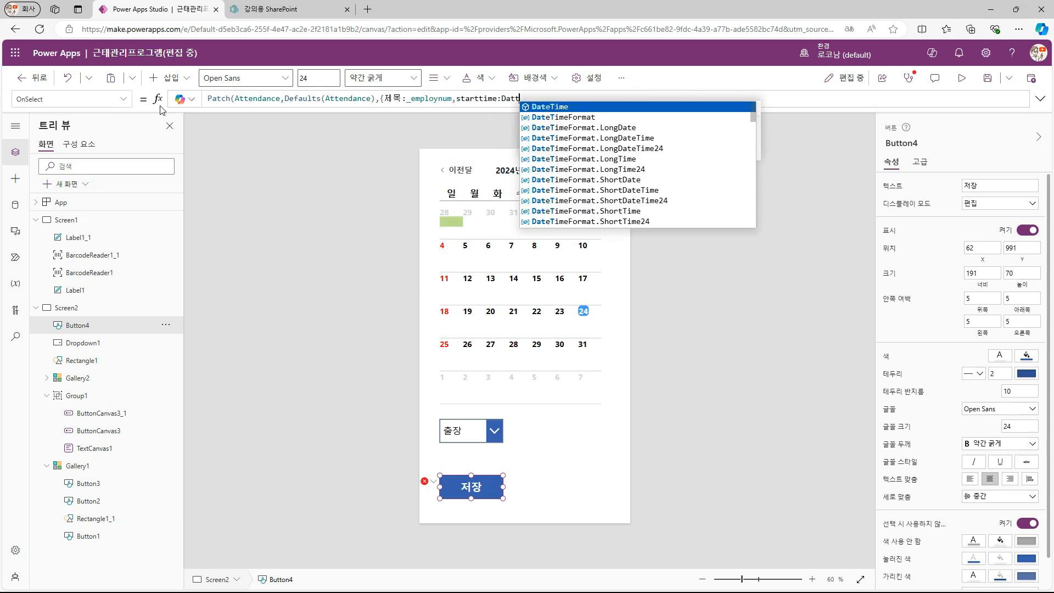
key("BackSpace")
type("eAdd")
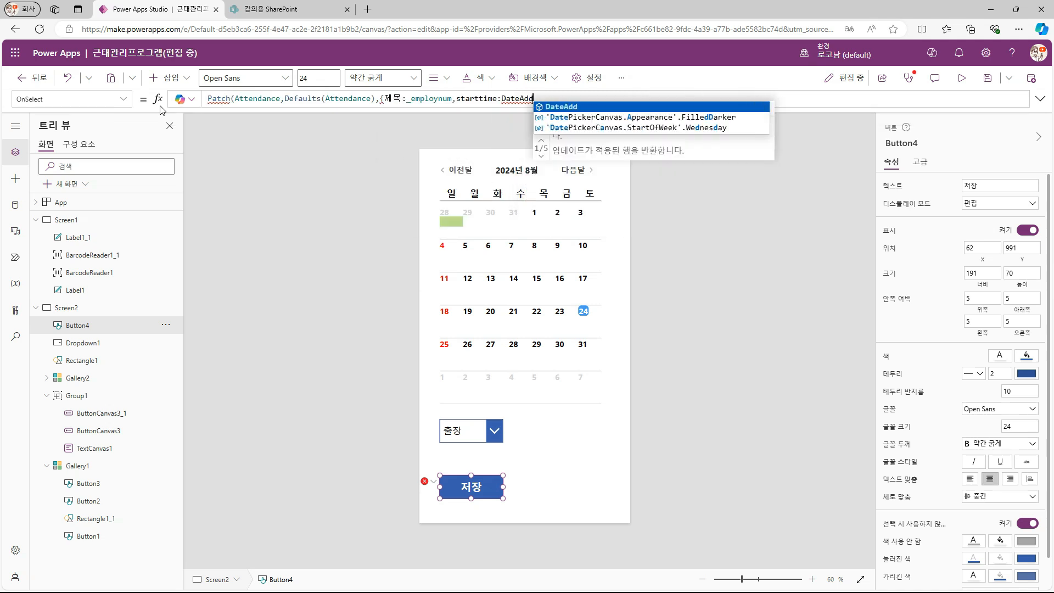
type("(Min(colcheck,Value")
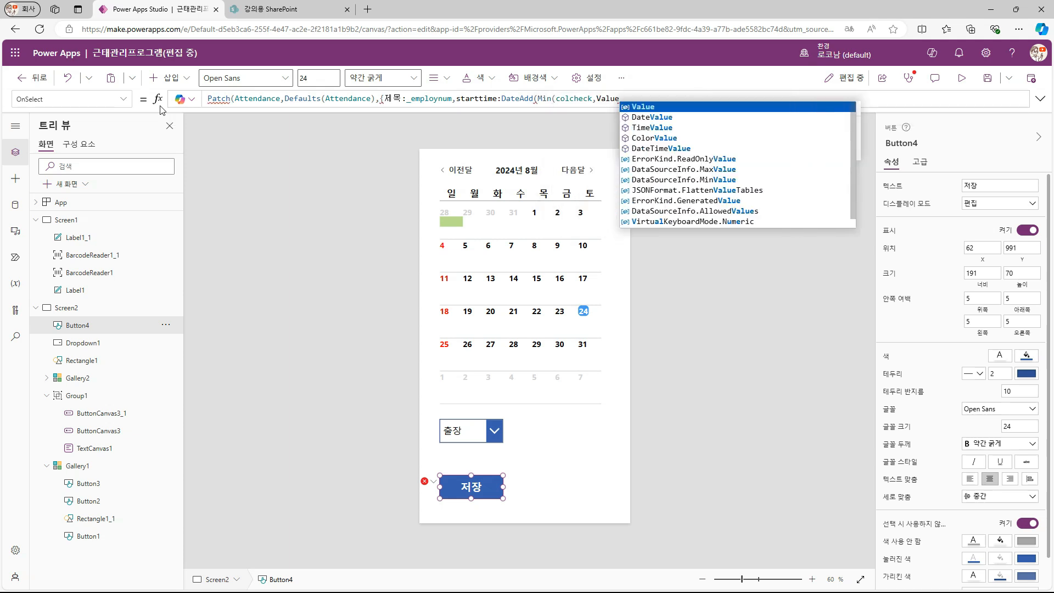
type("),")
type("16")
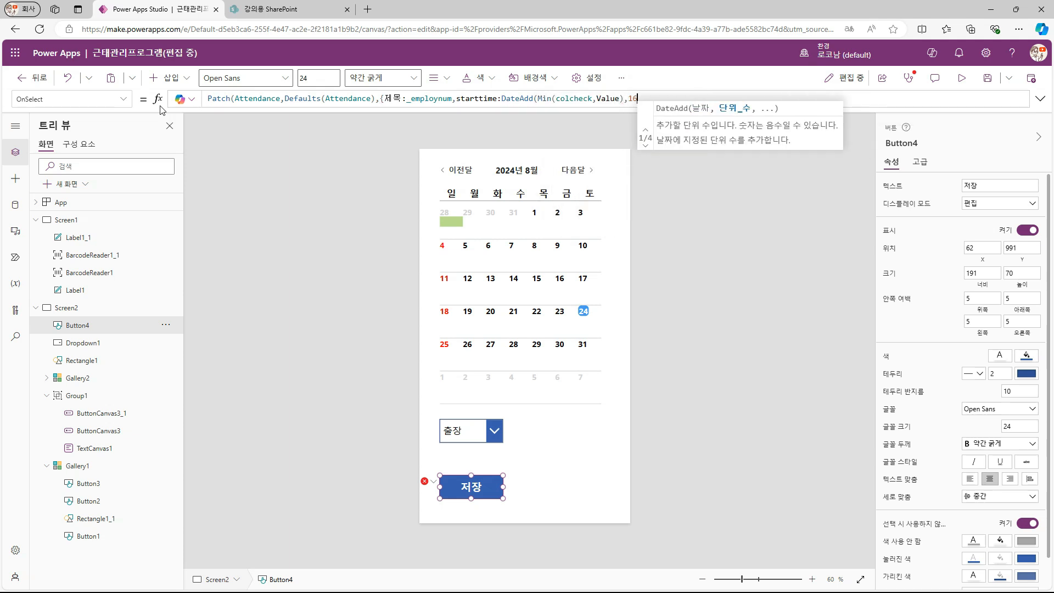
type(",TimeUnit.Hours),")
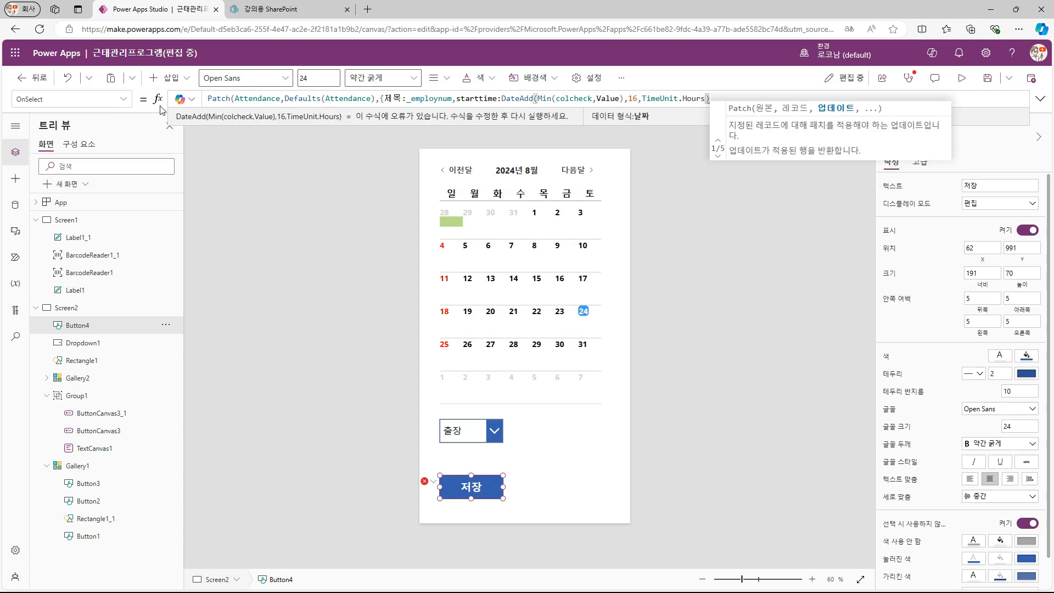
Step: On a new formula line, add the endtime field as DateAdd(Max(colcheck,Value),16,TimeUnit.Hours)
key("shift+Return")
type("endtime:Date")
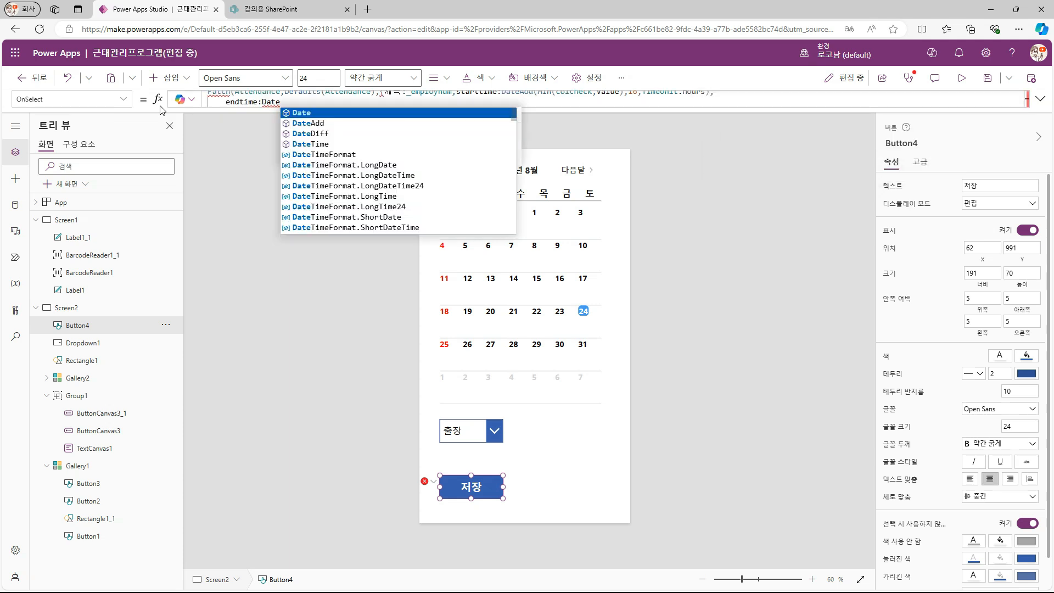
type("Add(Max(c")
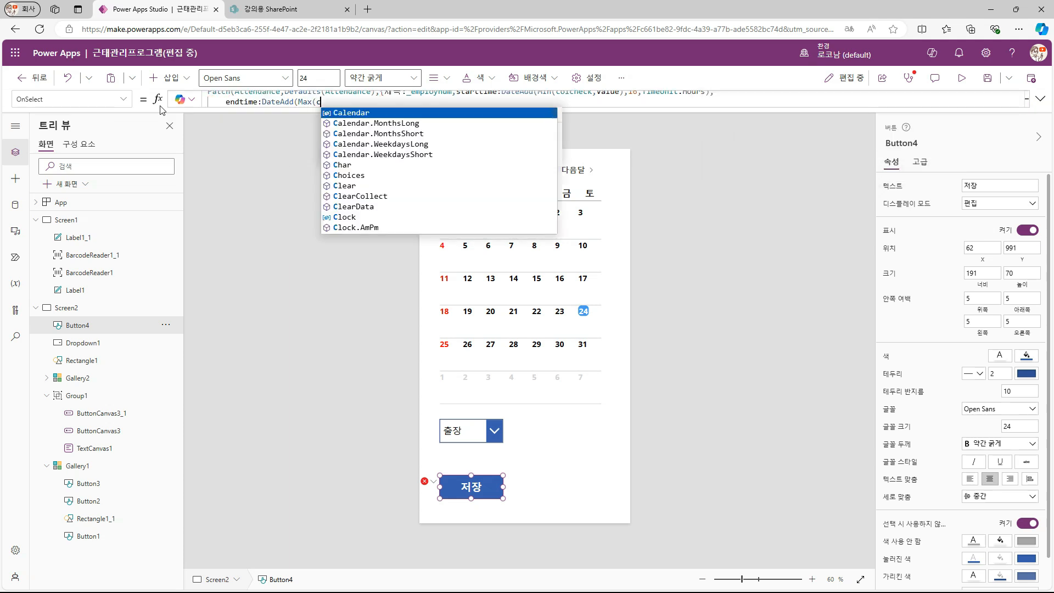
type("olcheck,Value)")
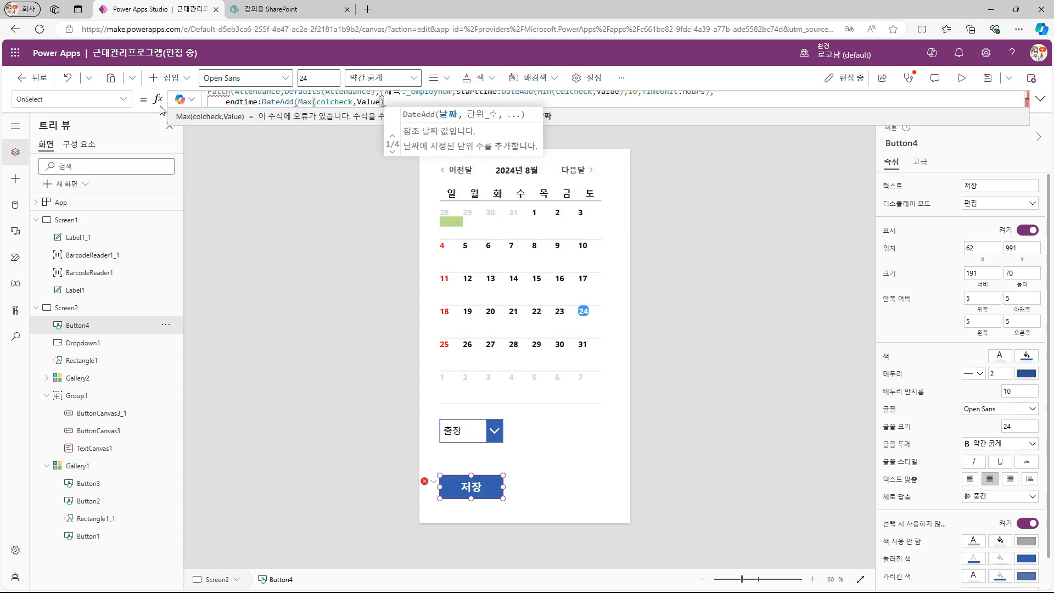
type(",16,TimeUnit.Hours")
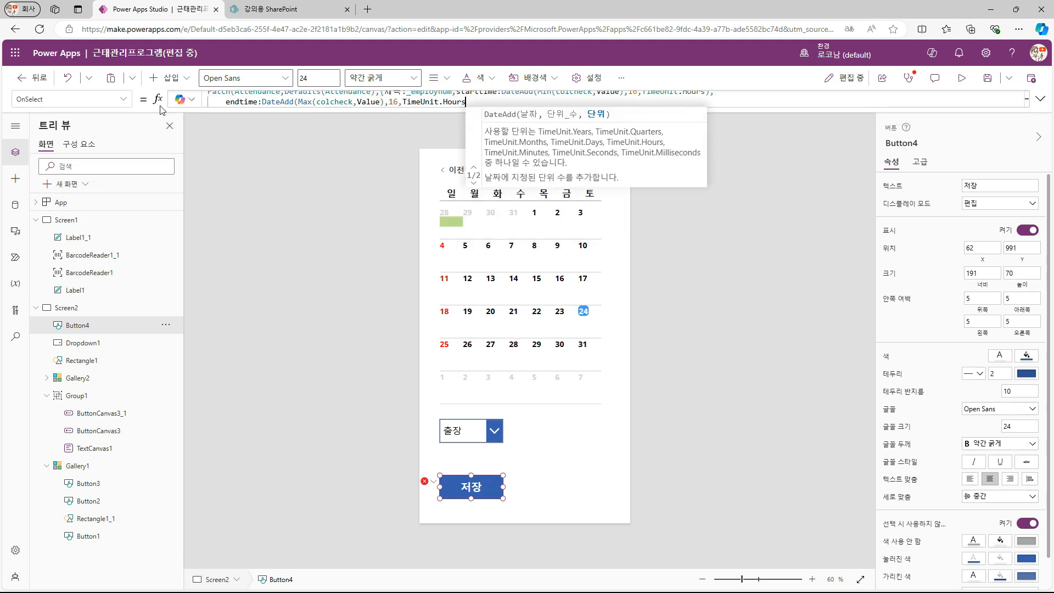
Step: Add the div field as Dropdown1.Selected.Value and close the Patch record and function
type("),div:")
left_click(483, 436)
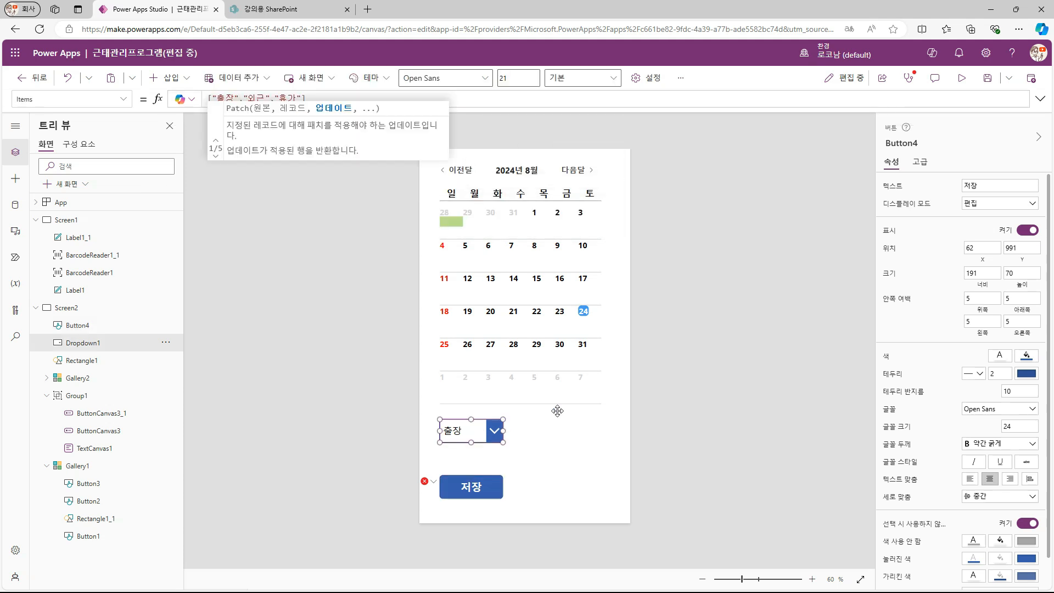
left_click(473, 493)
left_click(535, 103)
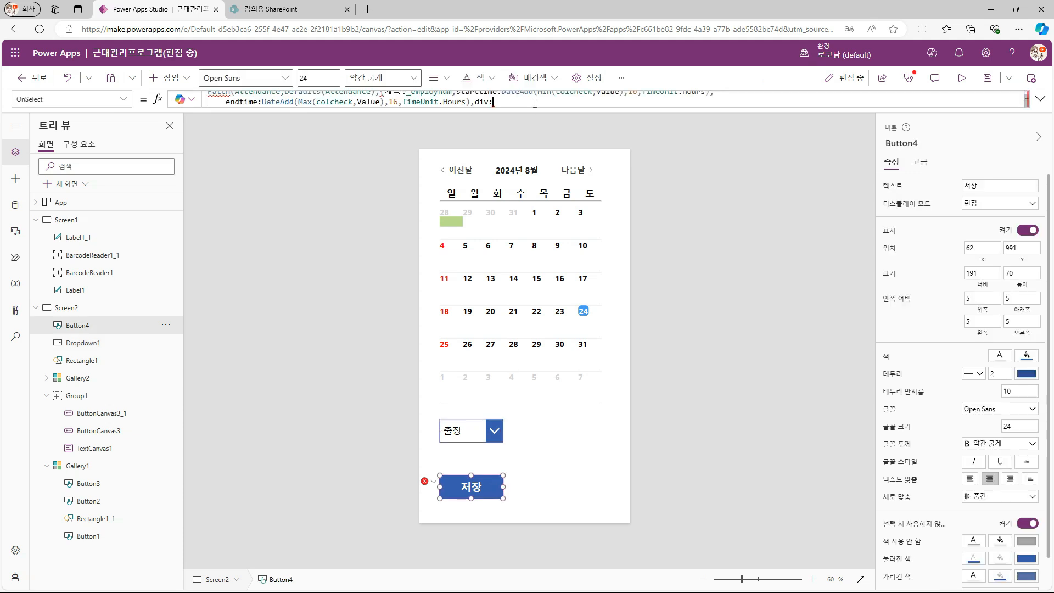
type("Dropdown1.Selected.Value")
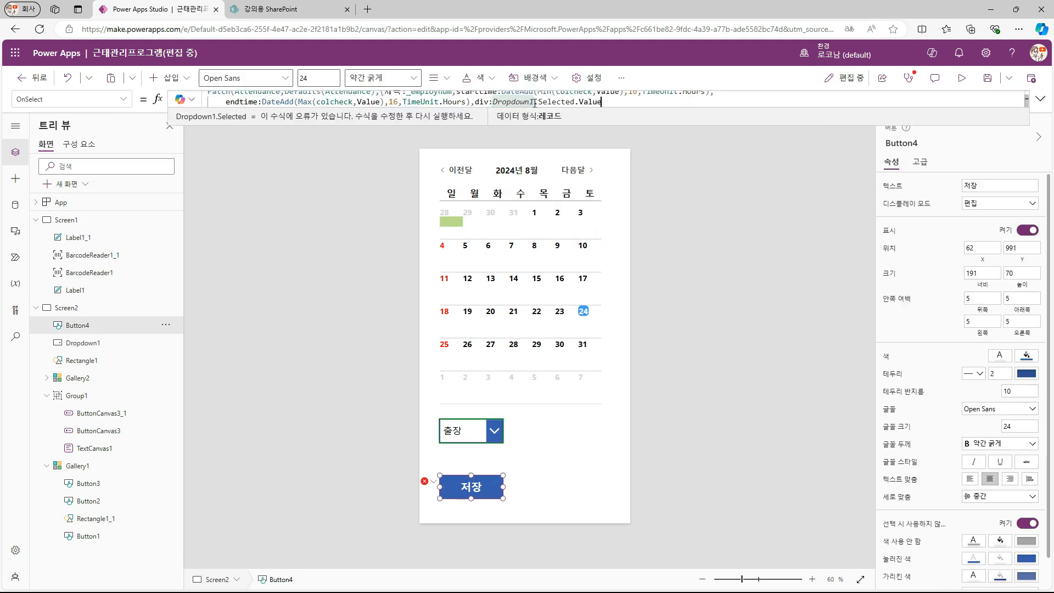
type("})")
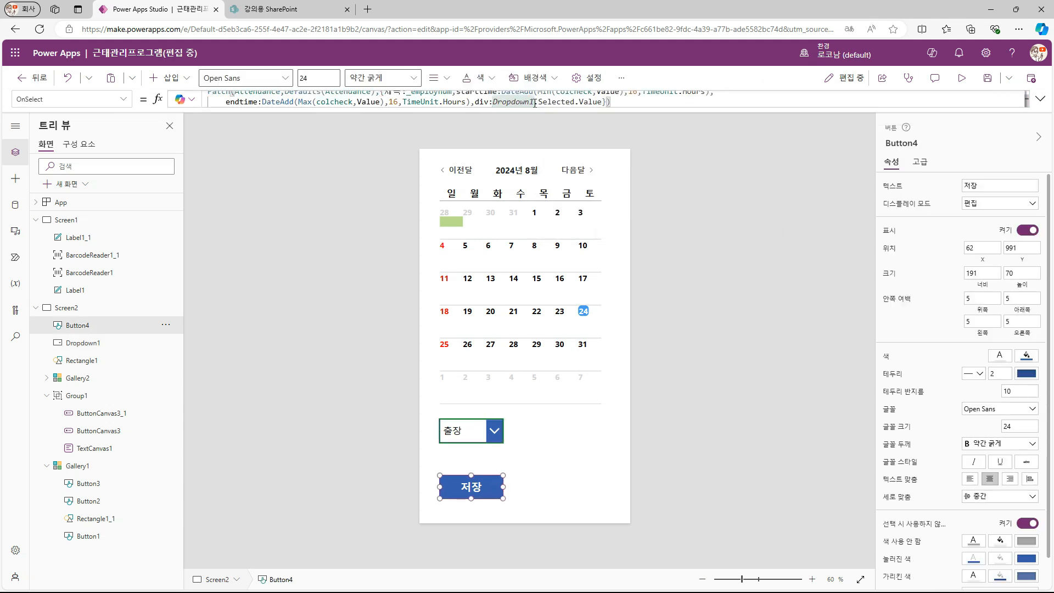
Step: Append Clear(colcheck) on a new line after the Patch call in the 저장 button's formula
type(";")
key("shift+Return")
type("Clear(")
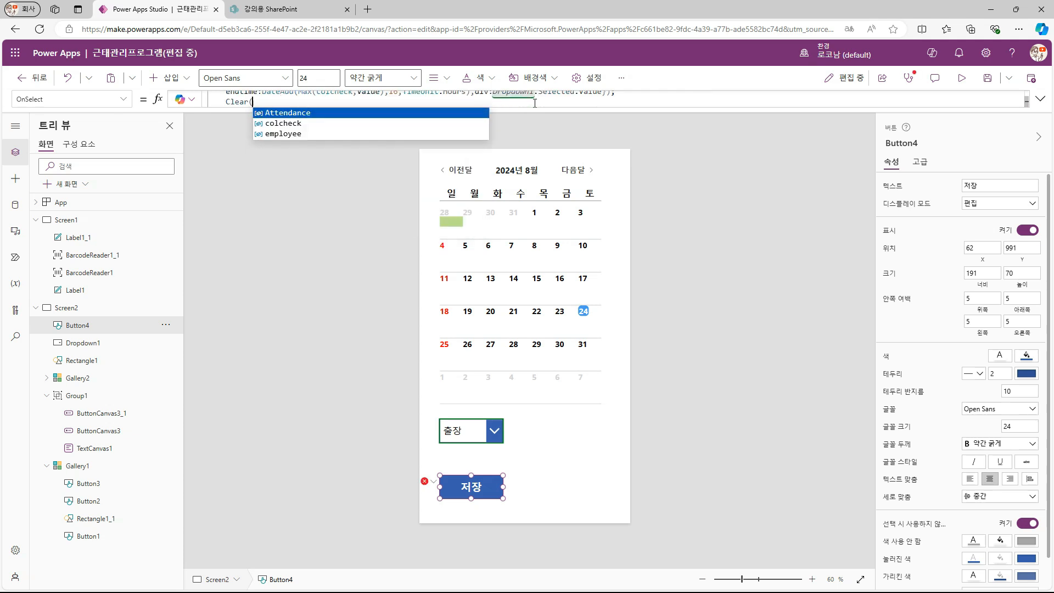
type("colcheck)")
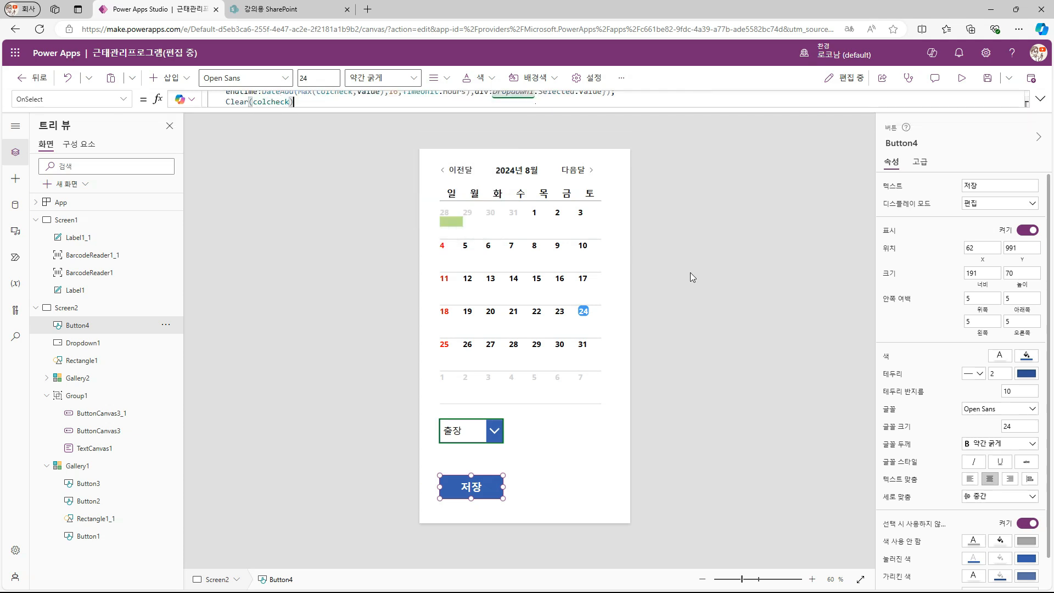
left_click(691, 277)
Step: Test saving September 2 to 4 as 출장, check the entry in the SharePoint Attendance list, and return to the app editor
left_click(498, 231, "alt")
left_click(471, 228, "alt")
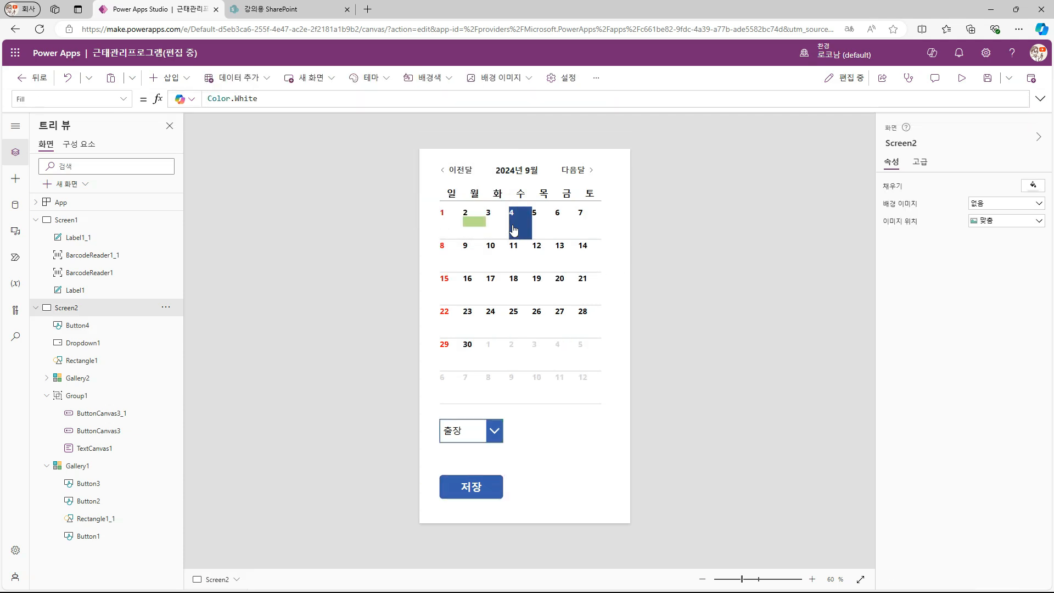
left_click(515, 230, "alt")
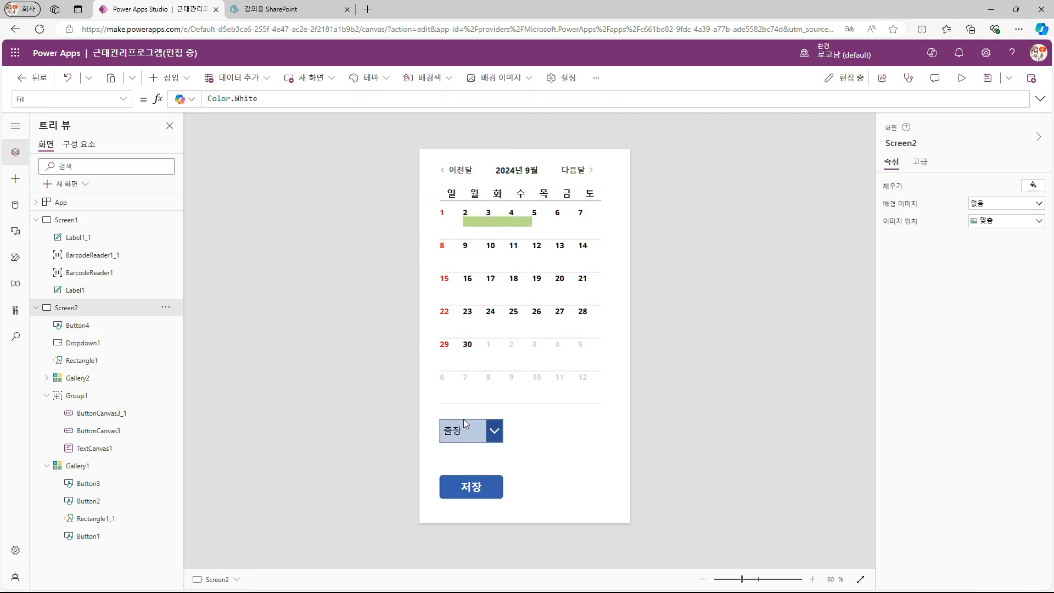
left_click(474, 487, "alt")
key("ctrl+Tab")
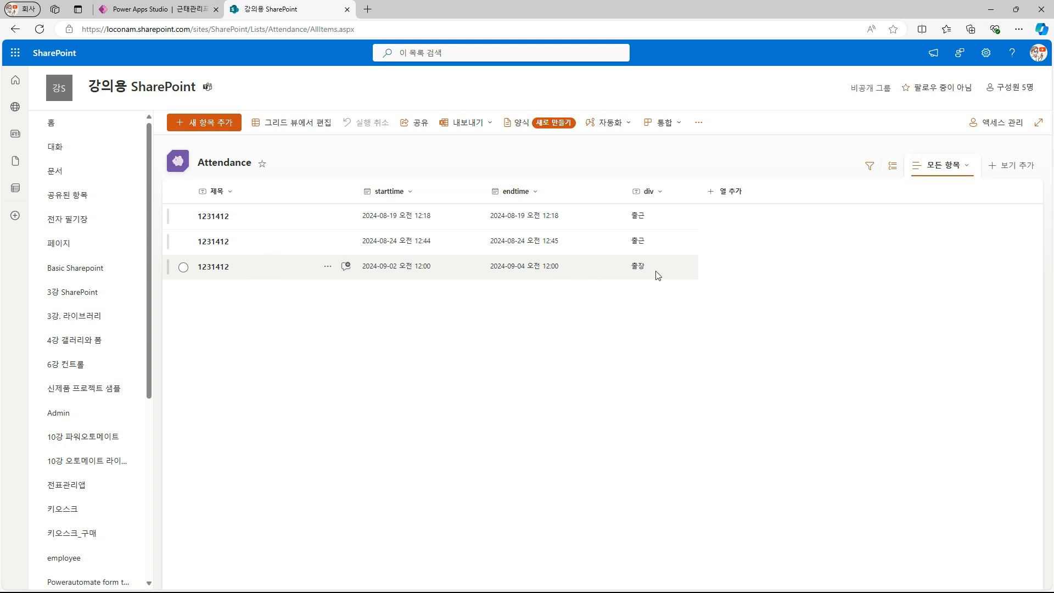
key("ctrl+Tab")
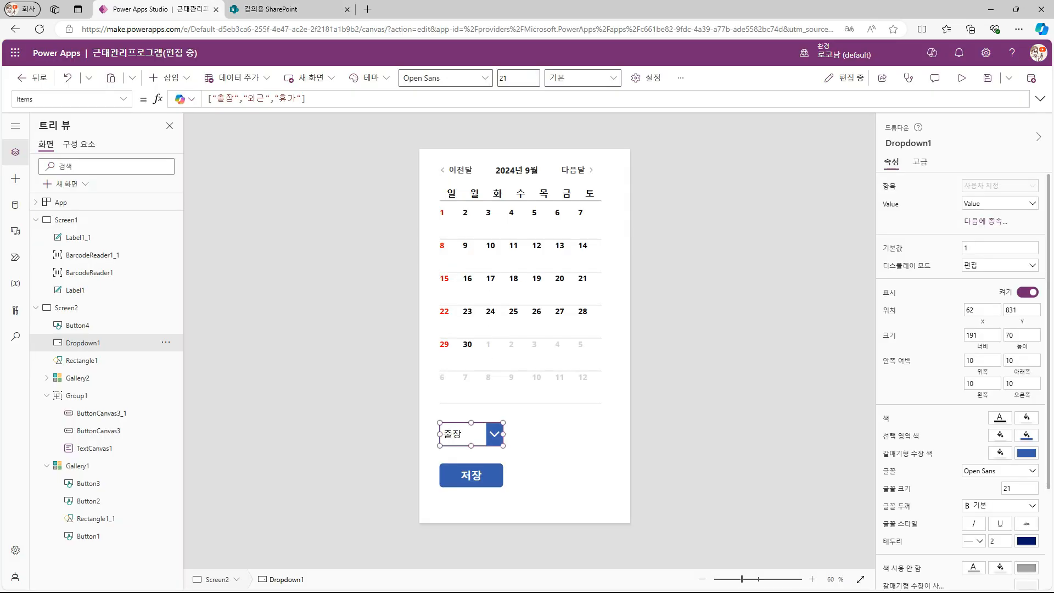
Step: Insert a button into the calendar gallery's day cell and shrink it to 70 by 39 along the cell's lower edge
key("alt+Tab")
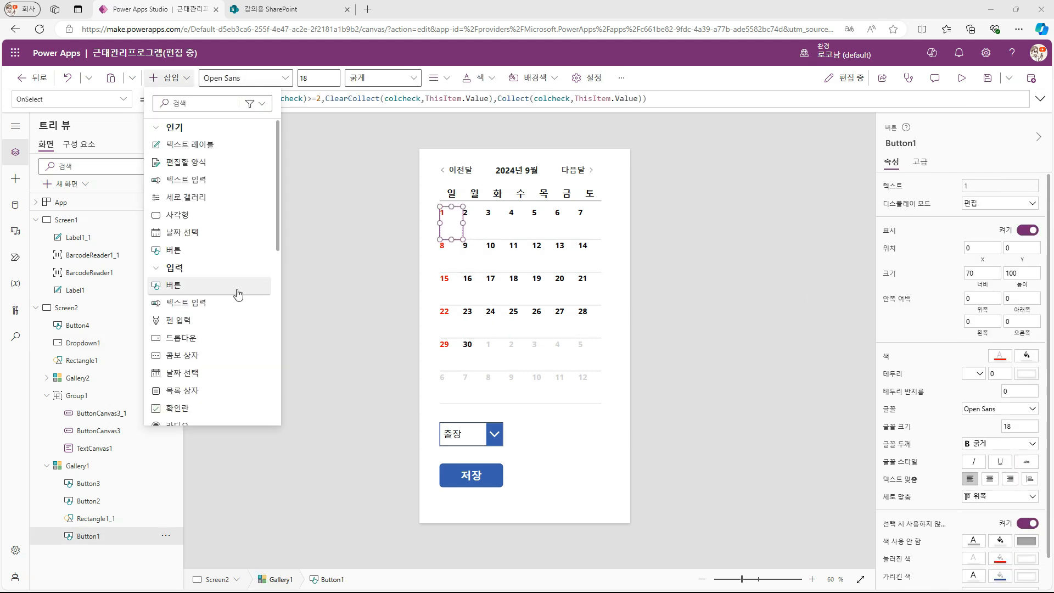
left_click(182, 289)
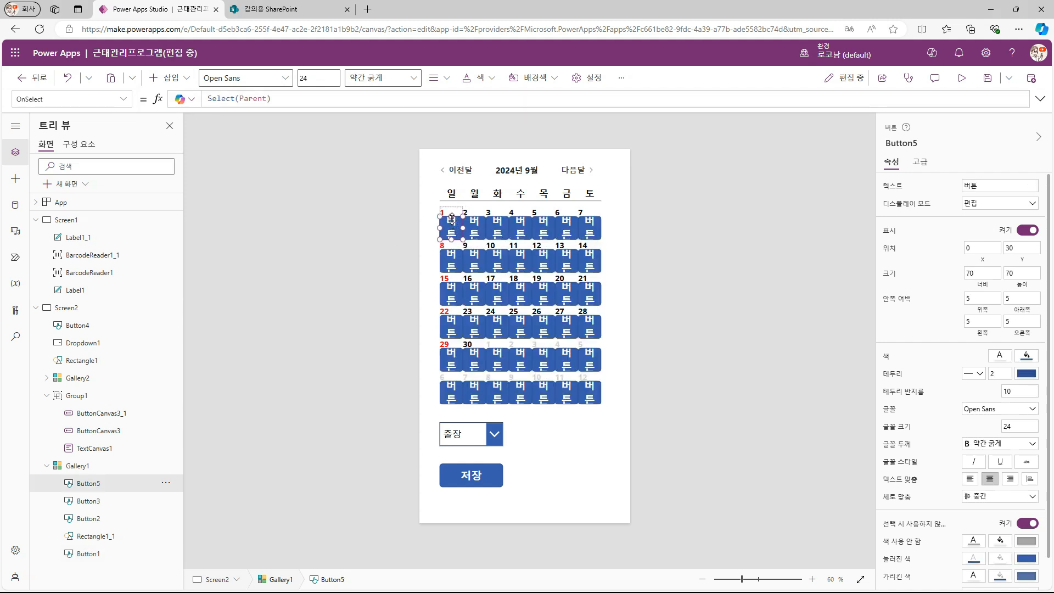
left_click_drag(451, 216, 452, 226)
Step: Set the new day-cell button's border thickness and radius to 0, its border style to none, and its font size to 14
double_click(999, 374)
type("0")
key("Tab")
key("Tab")
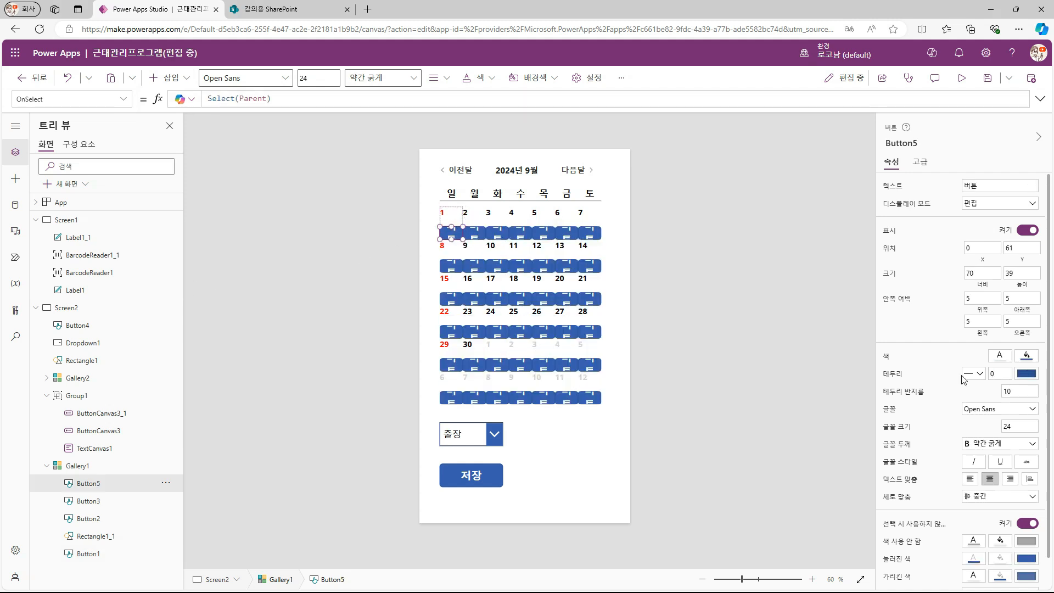
type("0")
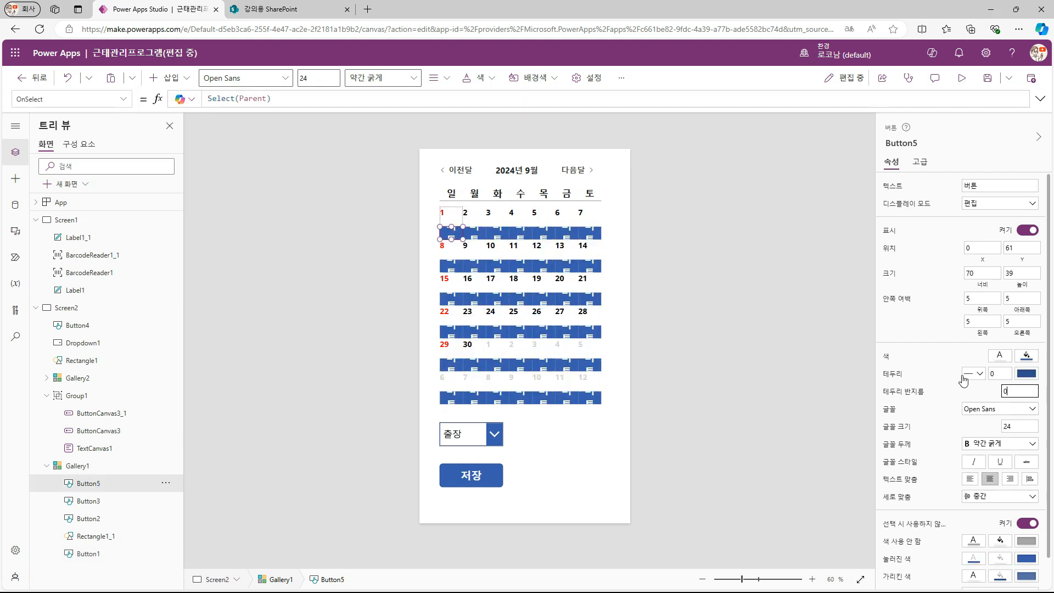
left_click(973, 374)
left_click(971, 417)
left_click(1013, 427)
type("14")
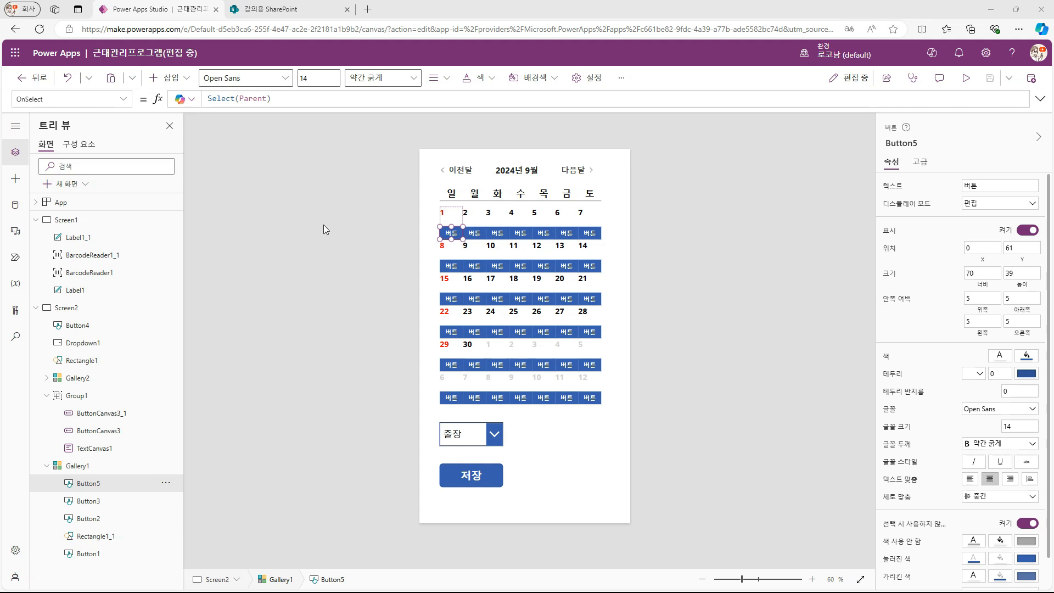
Step: Replace the day-cell button's Text formula with First(Filter(Attendance,starttime<=DateAdd(ThisItem.Value,16,TimeUnit.Hours) as its opening part
left_click(223, 98)
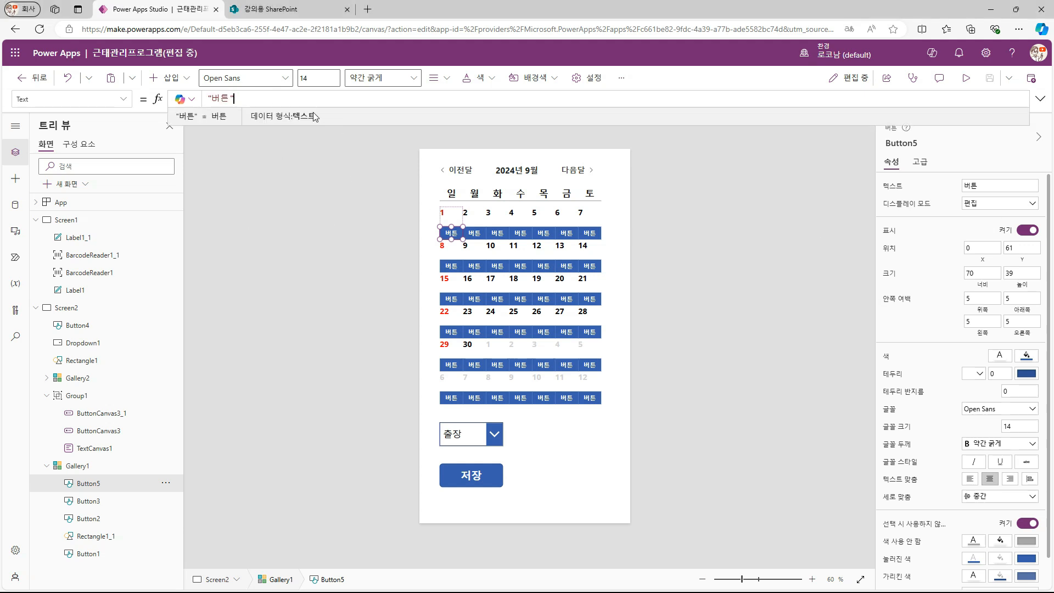
double_click(222, 98)
type("Fi")
key("BackSpace")
key("BackSpace")
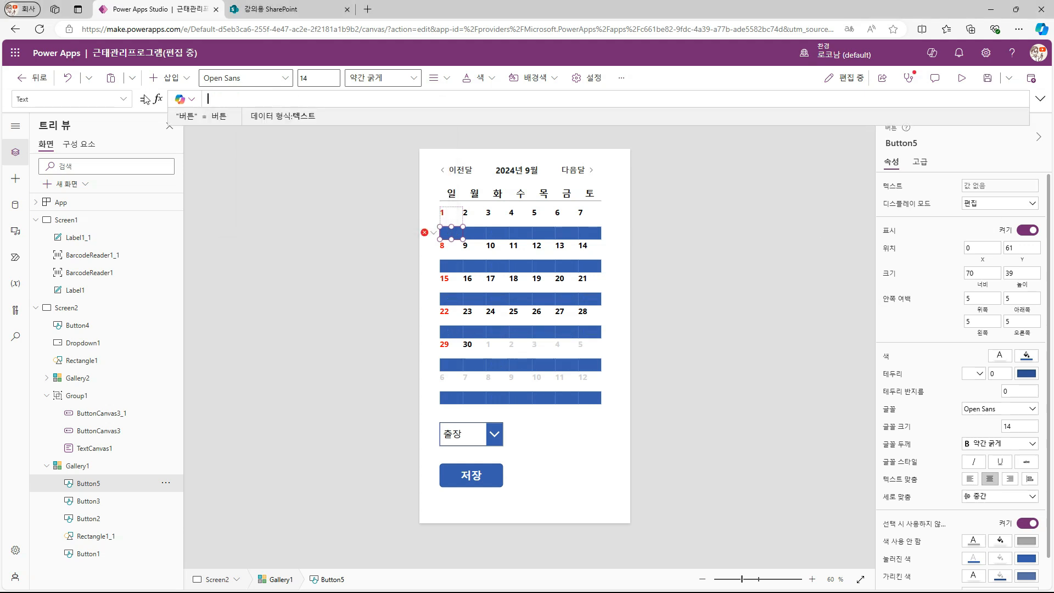
type("First(")
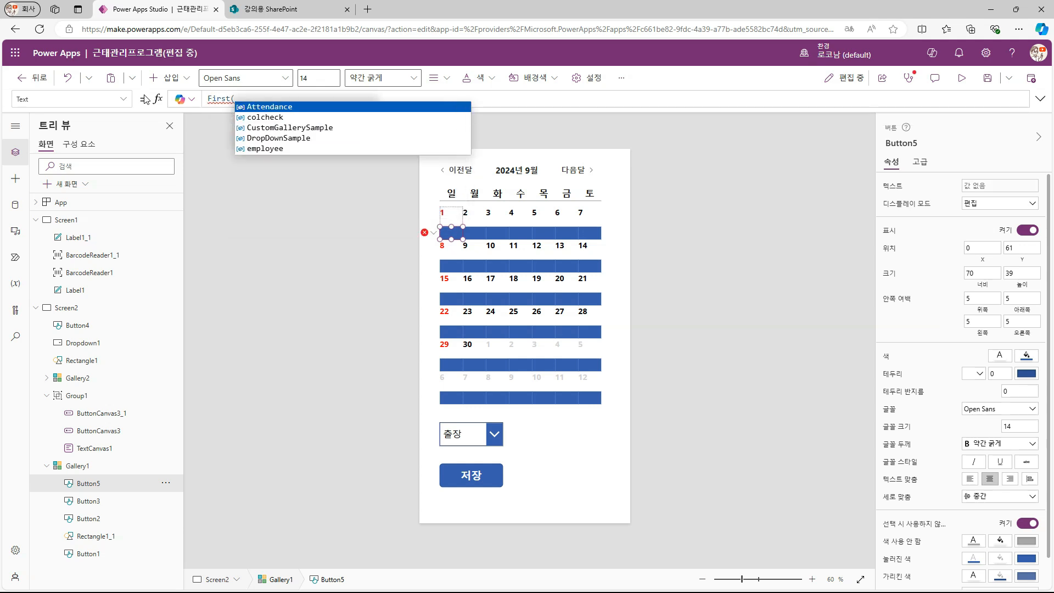
type("Filter(")
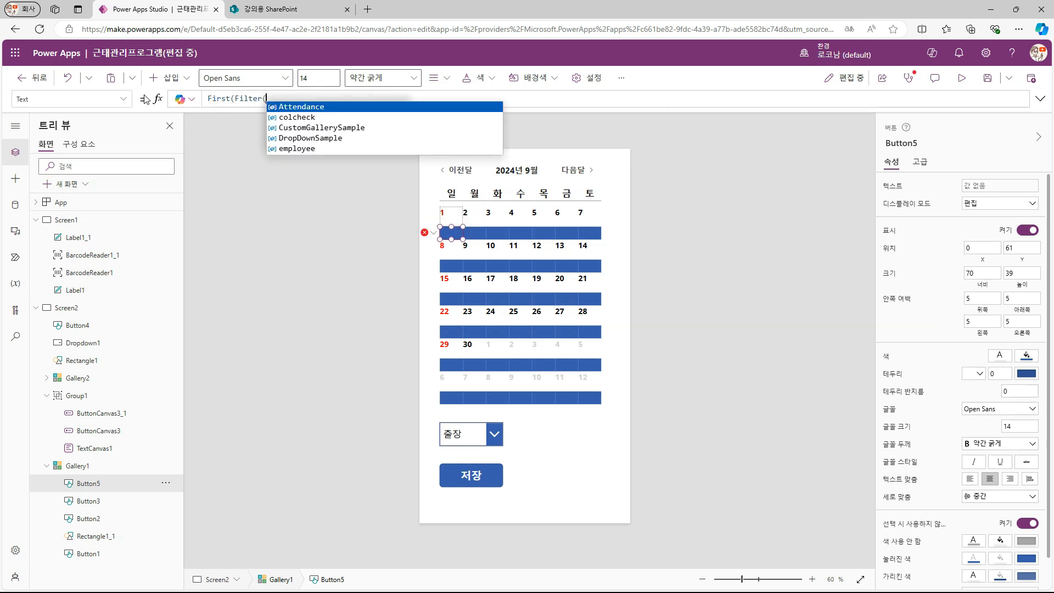
type("Attendance,st")
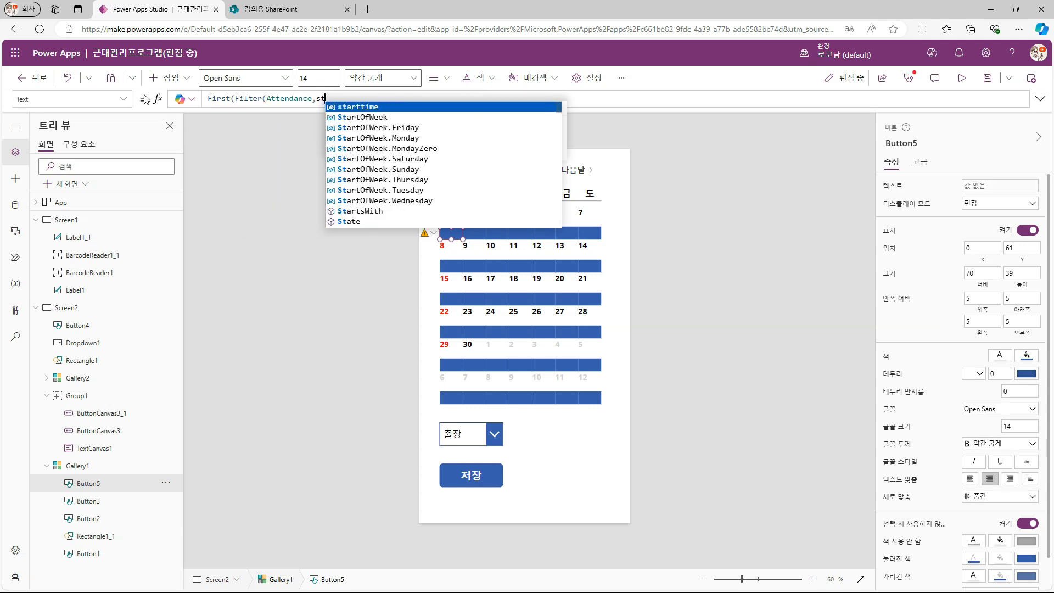
type("arttime<=DateAdd")
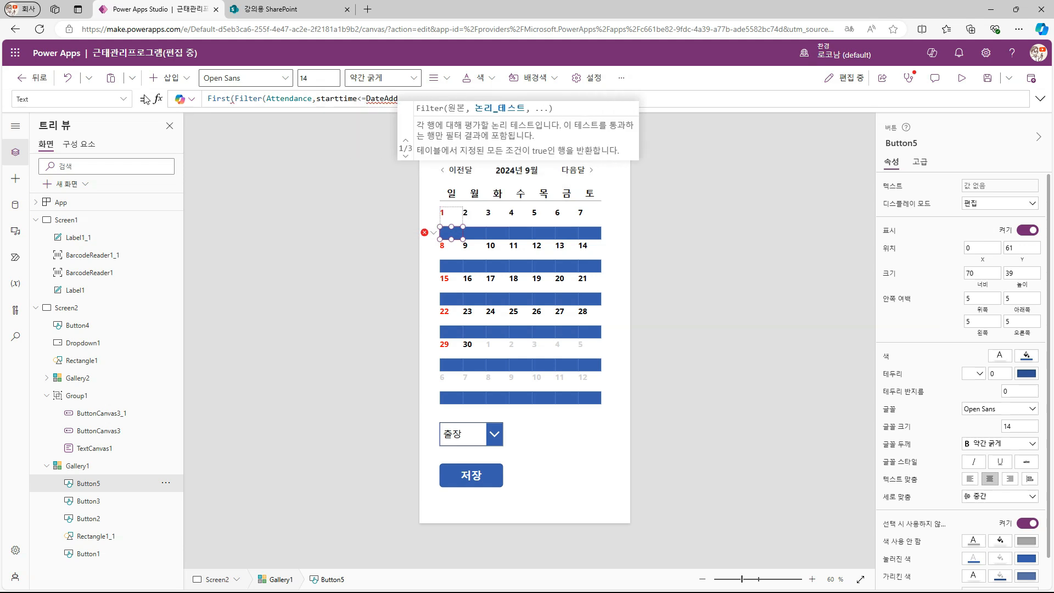
type("(ThisItem.Value,16,TimeUnit.Hours")
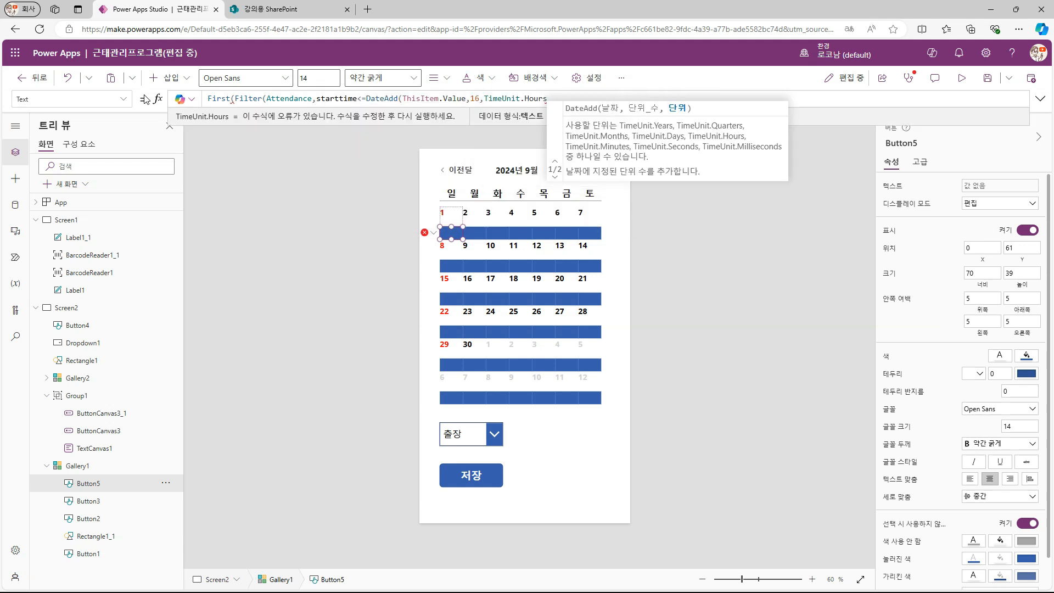
type(")")
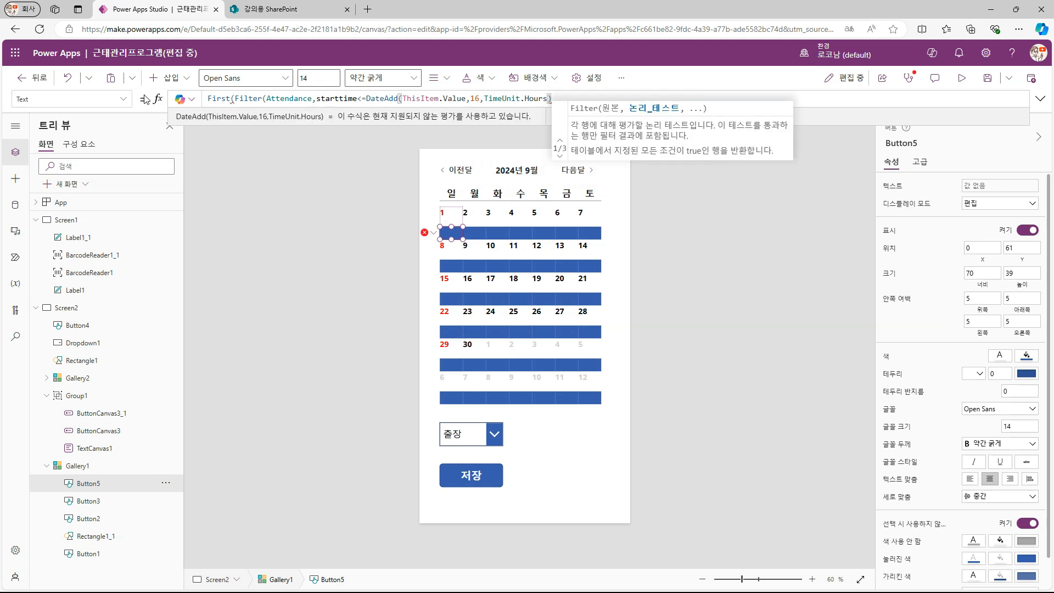
Step: Complete the Text formula with endtime>=DateAdd(ThisItem.Value,16,TimeUnit.Hours) and 제목=_employnum as further filter conditions, returning the div column
type(",endtime")
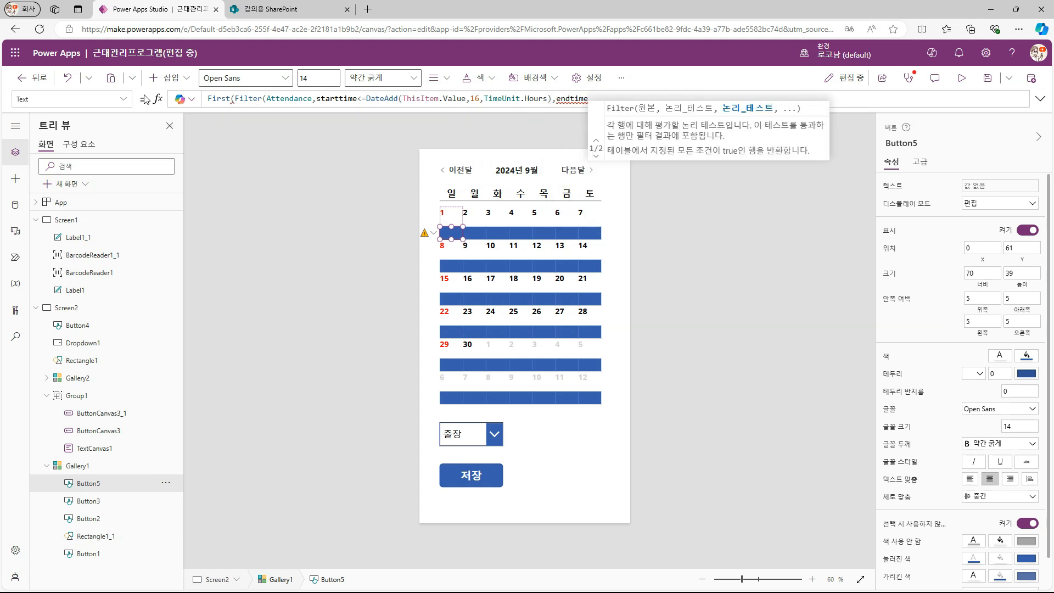
type(">=DateAdd")
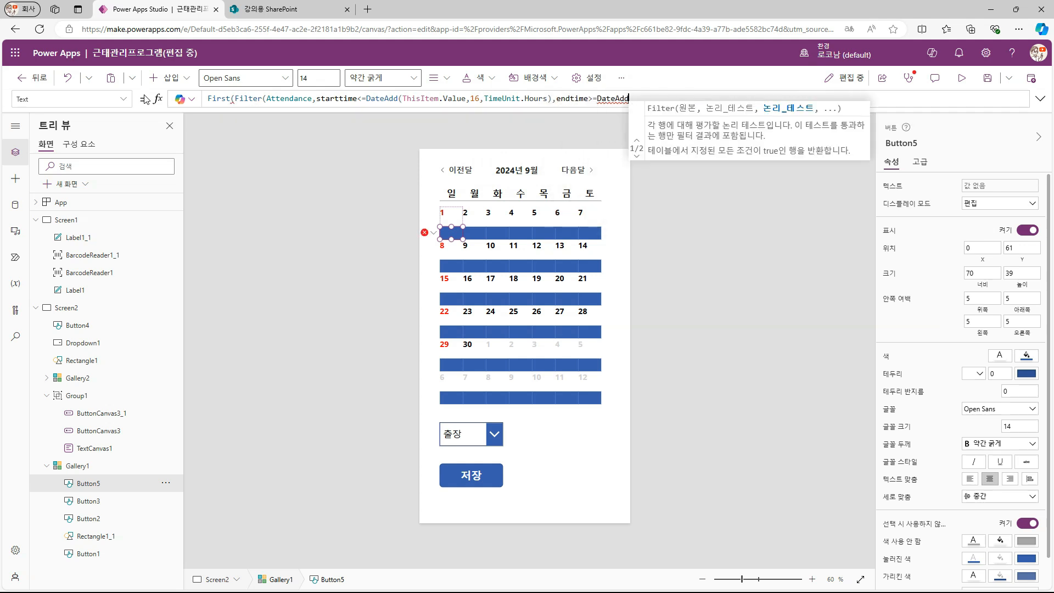
type("(th")
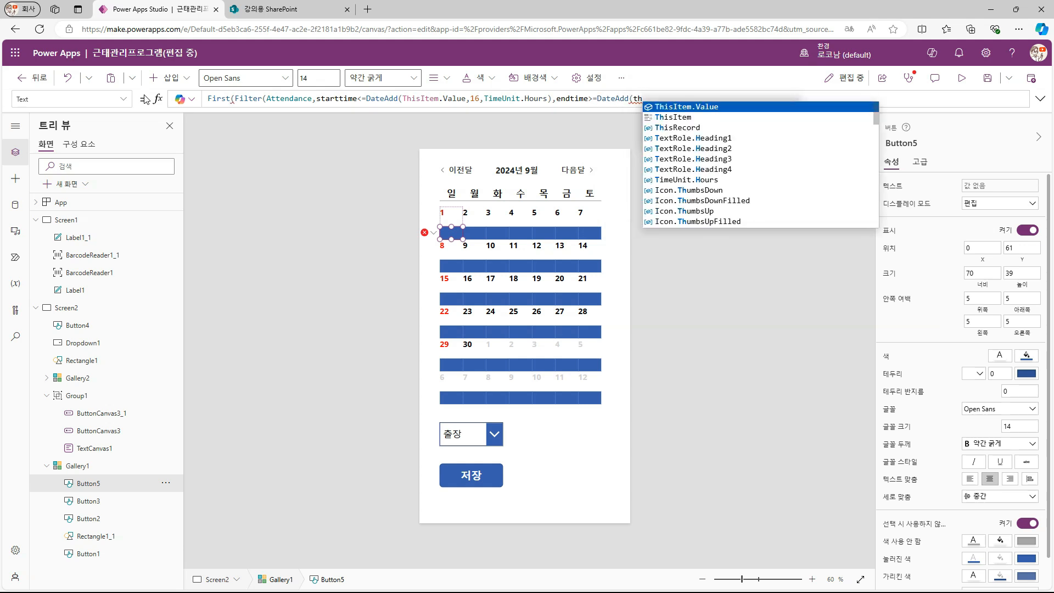
key("Tab")
type(",16")
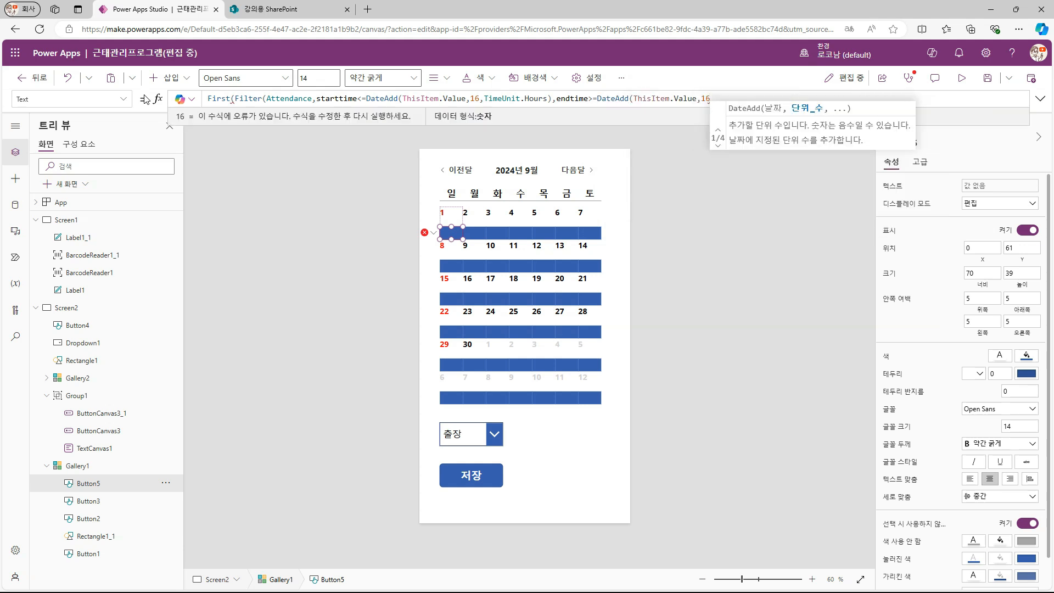
type(",TimeUnit.Hours")
type("),제모")
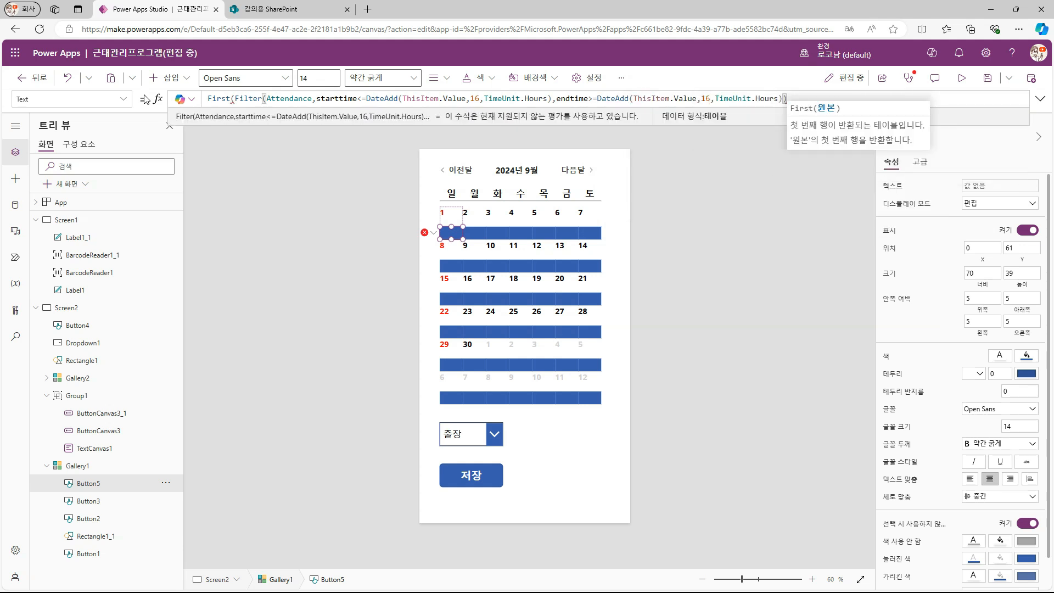
type("ㄱ=_employnum")
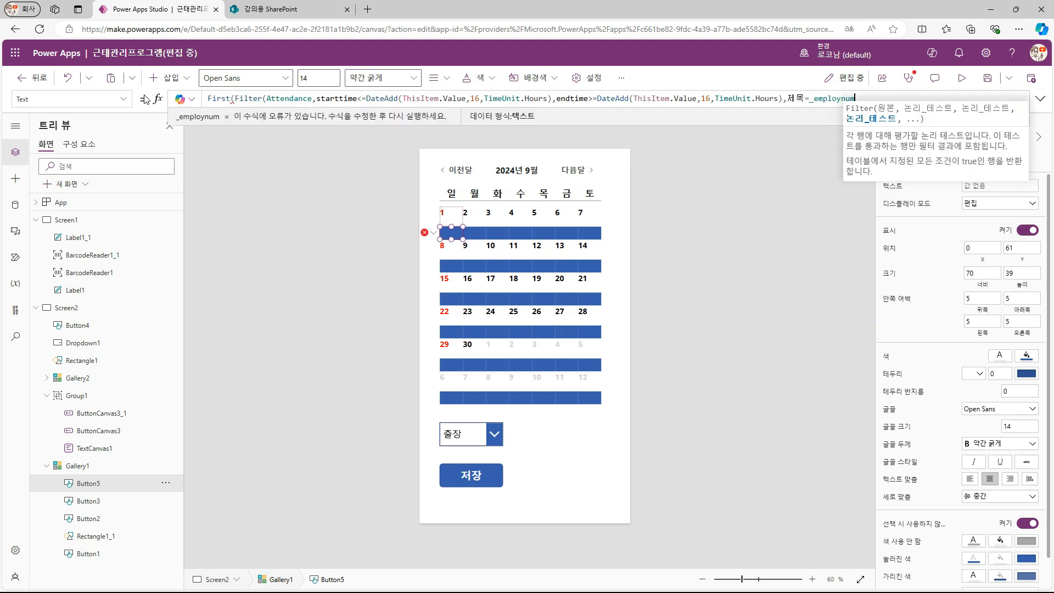
type(")).div")
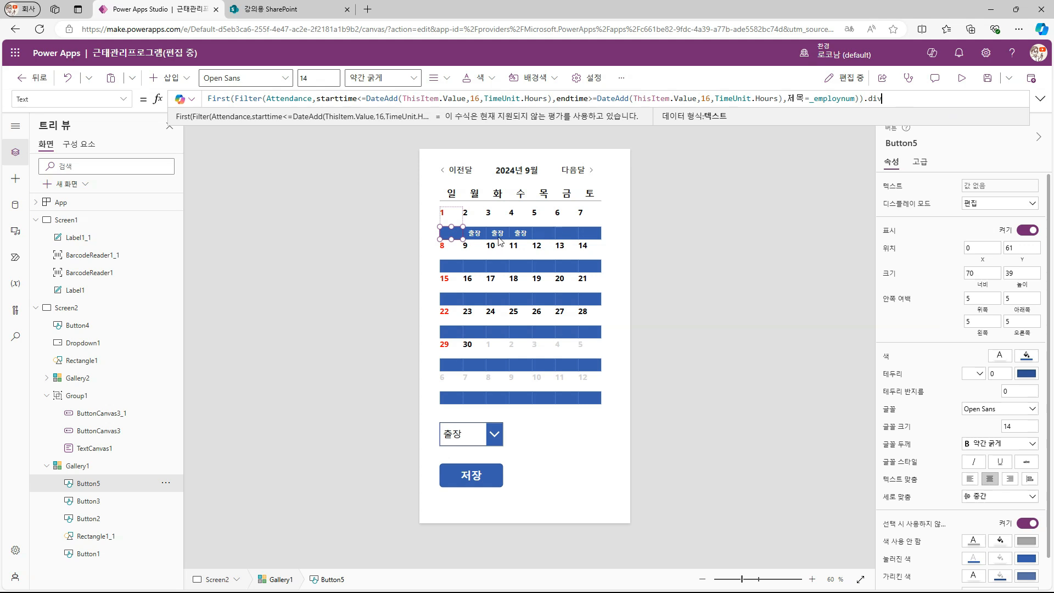
Step: Compare the calendar's day-cell labels with the dates and div values in the SharePoint Attendance list, ending back in the app editor
key("ctrl+Tab")
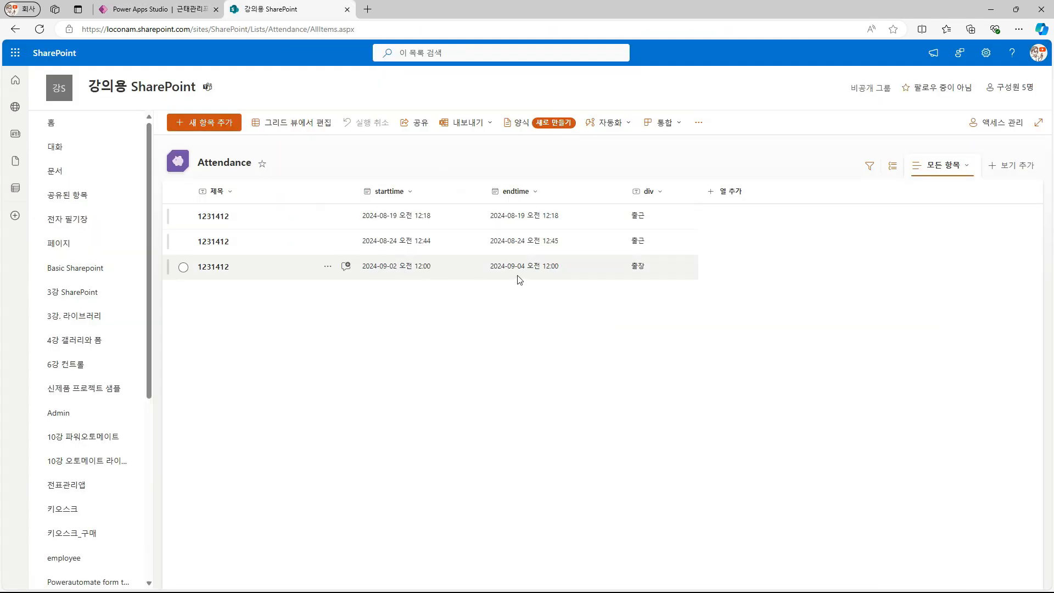
key("ctrl+Tab")
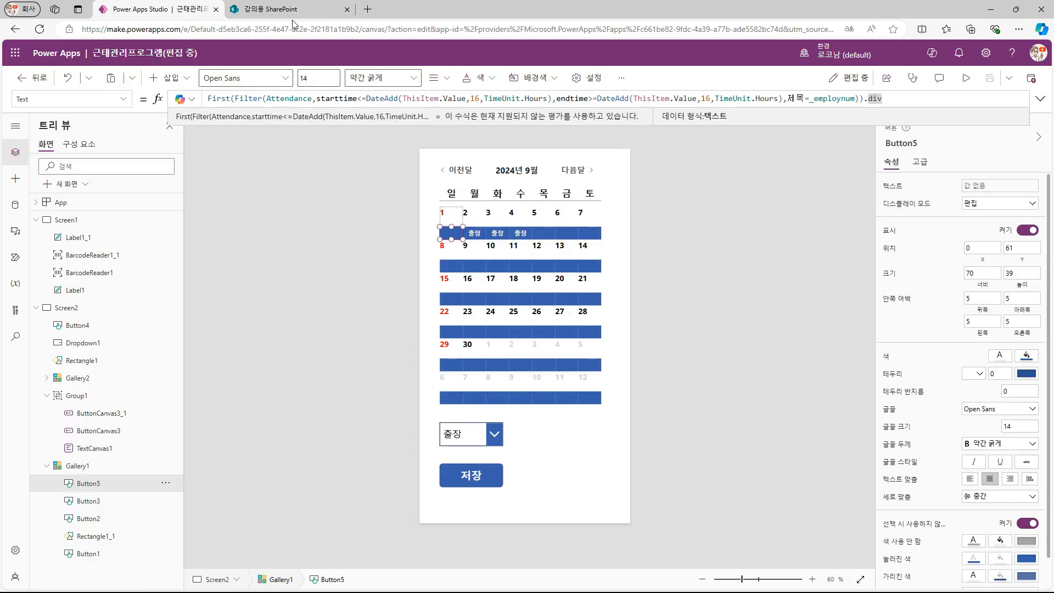
key("ctrl+Tab")
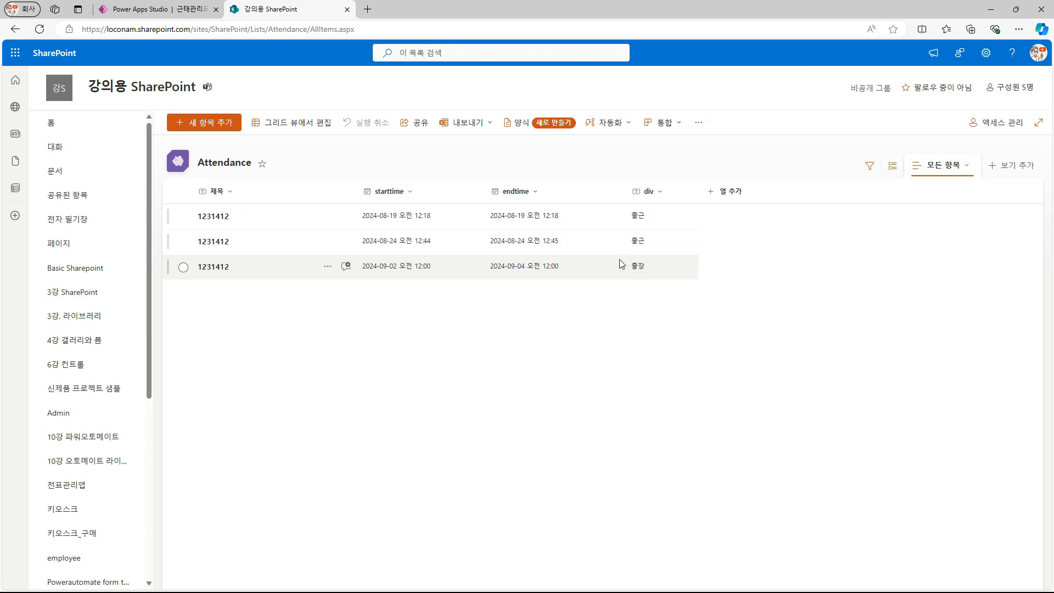
left_click(156, 10)
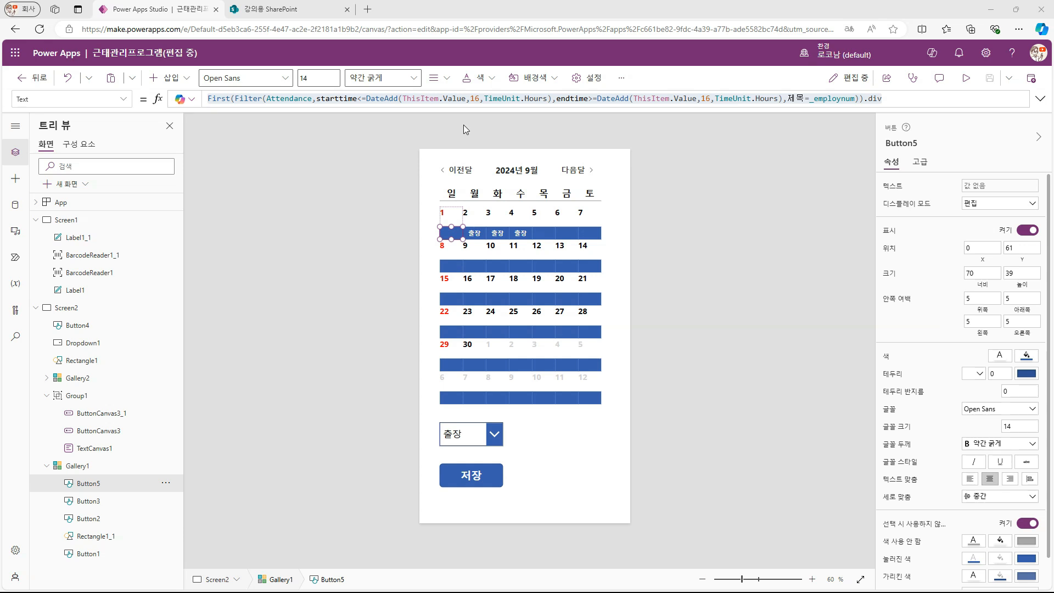
Step: Replace the day-cell button's Visible formula with the Filter expression from its Text formula, leaving out First( and .div
left_click(71, 99)
left_click(52, 266)
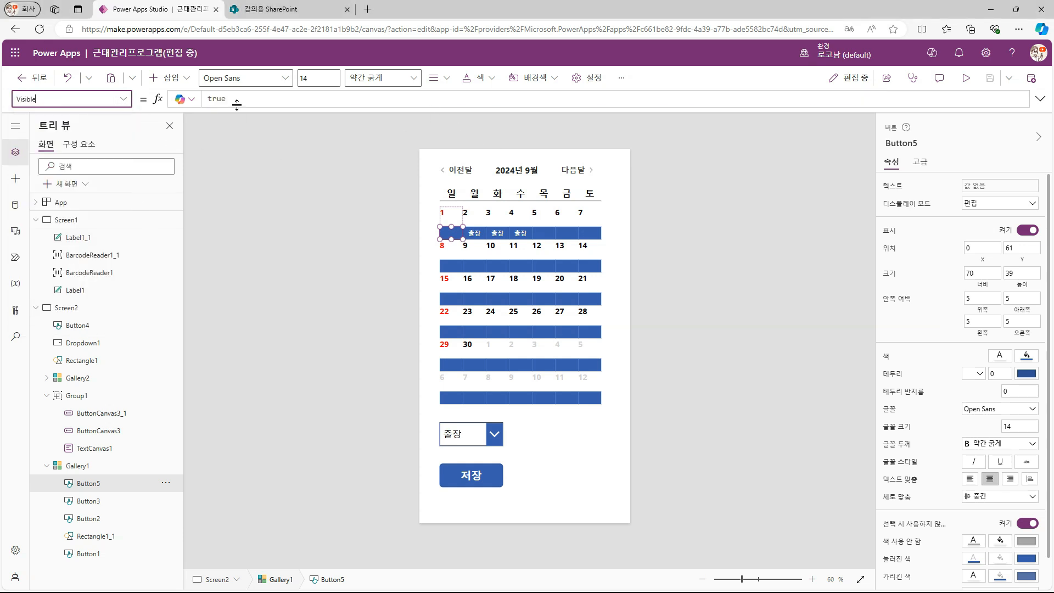
left_click(238, 99)
key("ctrl+a")
type("First(Filter(Attendance,starttime<=DateAdd(ThisItem.Value,16,TimeUnit.Hours),endtime>=DateAdd(ThisItem.Value,16,TimeUnit.Hours),제목=_employnum)).div")
key("ctrl+z")
key("ctrl+z")
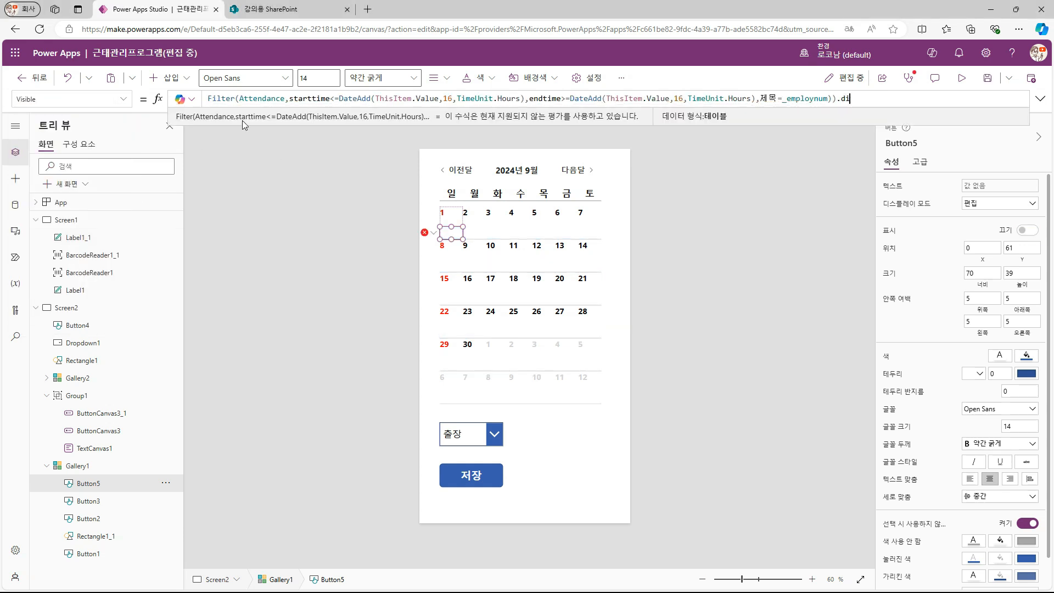
key("BackSpace")
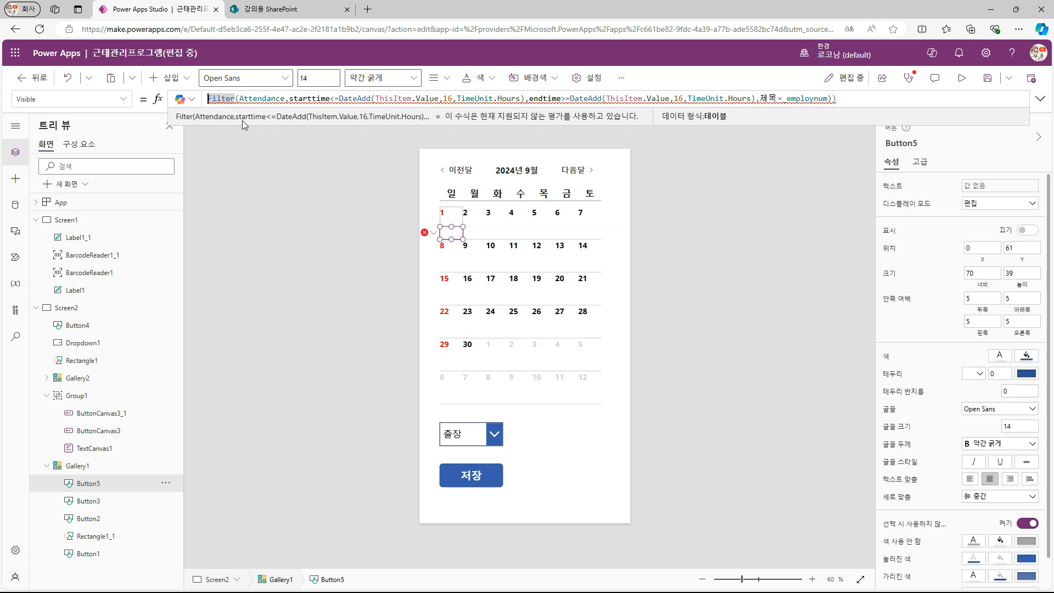
Step: Wrap the Visible formula's Filter in !IsEmpty() so the button shows only on days with a matching Attendance entry
type("IsEmp")
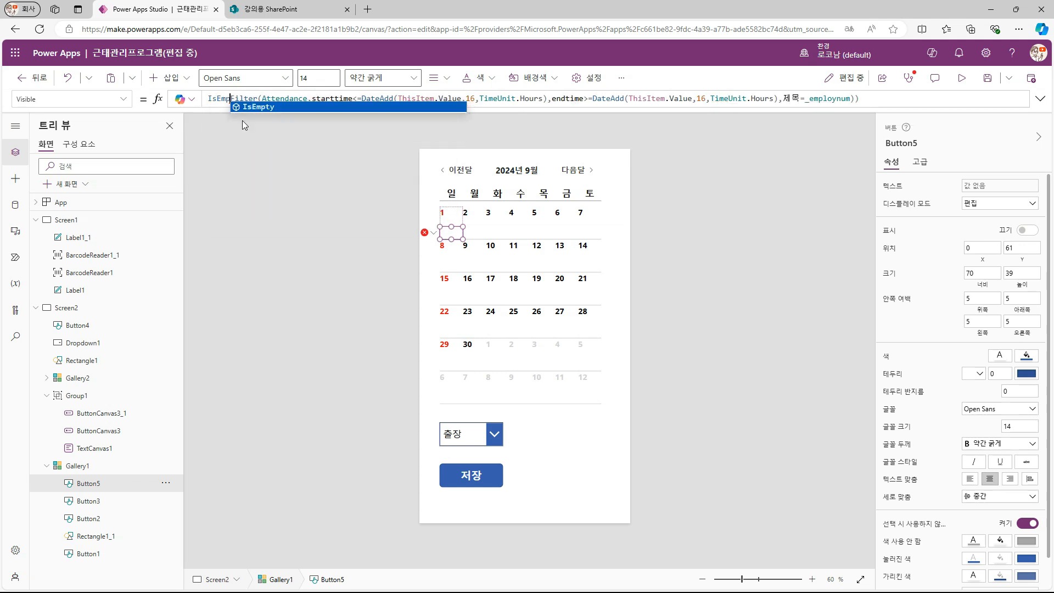
type("y")
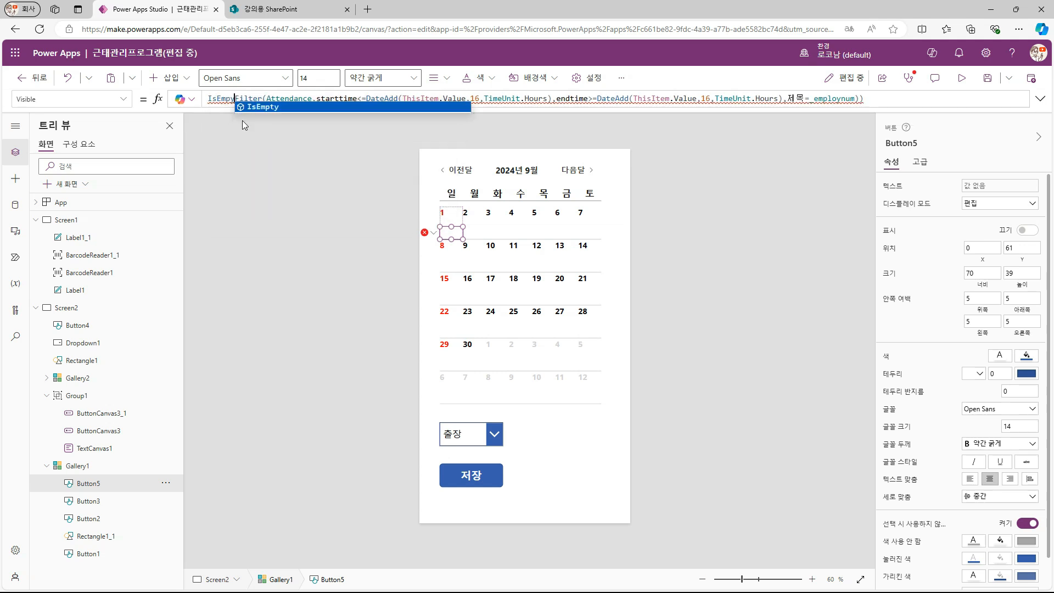
type("(")
key("End")
type(")")
key("ctrl+a")
type("!IsEmpty(Filter(Attendance,starttime<=DateAdd(ThisItem.Value,16,TimeUnit.Hours),endtime>=DateAdd(ThisItem.Value,16,TimeUnit.Hours),제목=_employnum))")
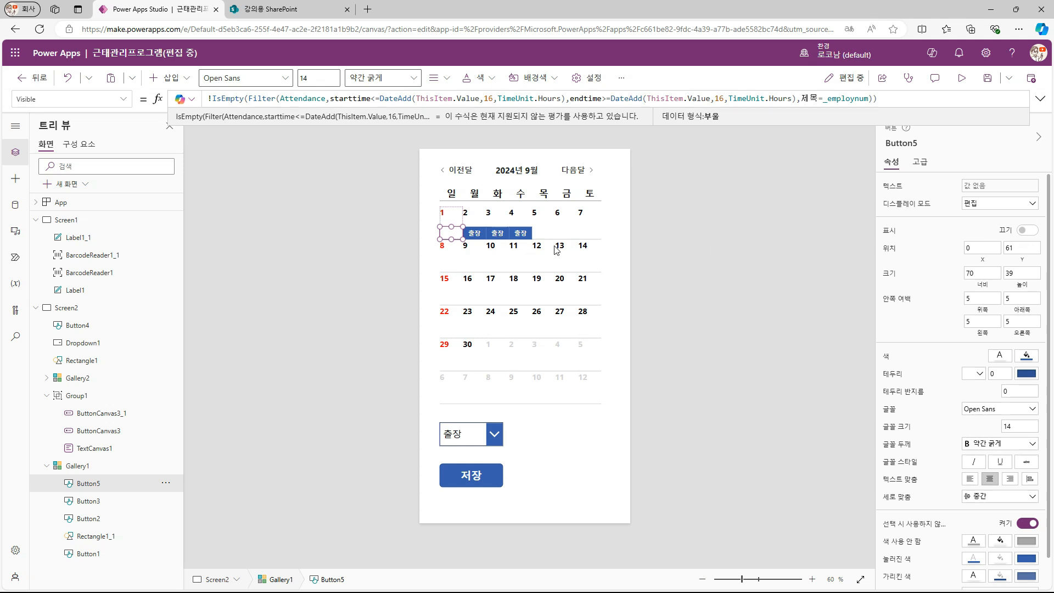
Step: Replace the Fill formula of the day-cell label button with an If that returns Color.CadetBlue when Button5.Text="출장"
left_click(123, 99)
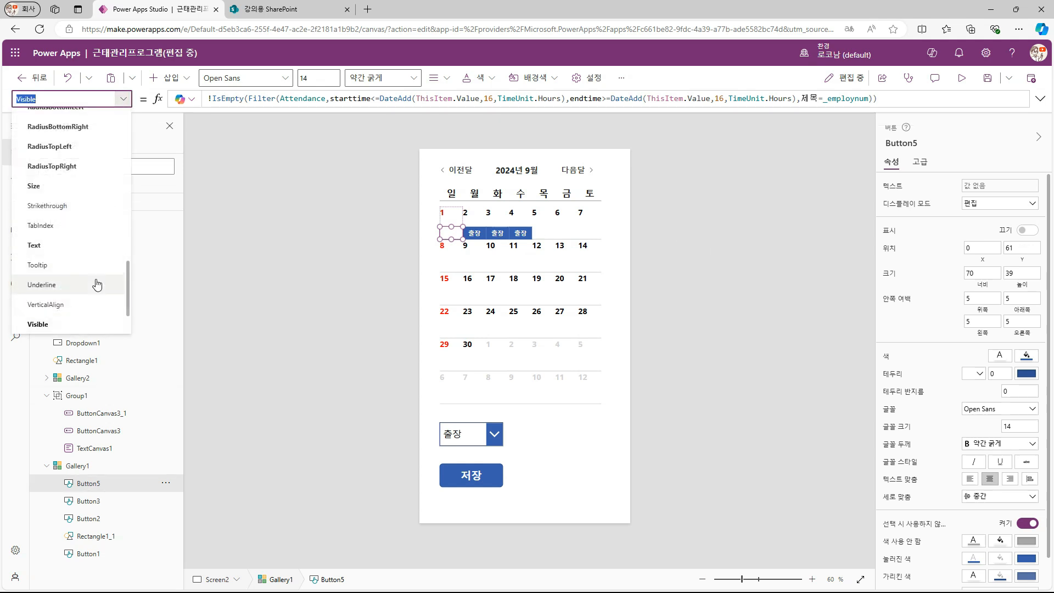
type("Fill")
key("Return")
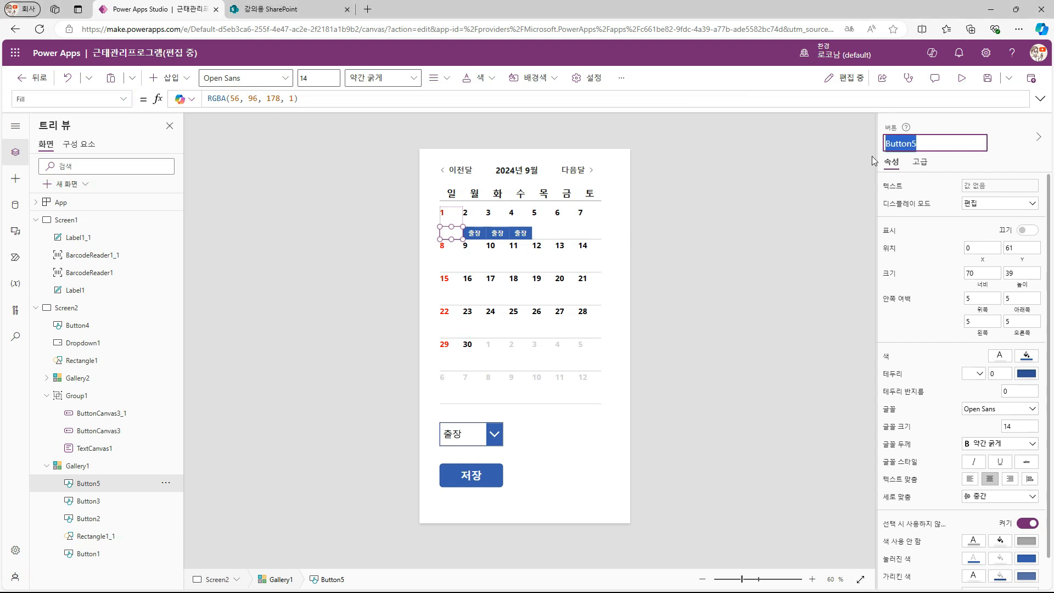
left_click(338, 99)
key("ctrl+a")
type("If(Button5")
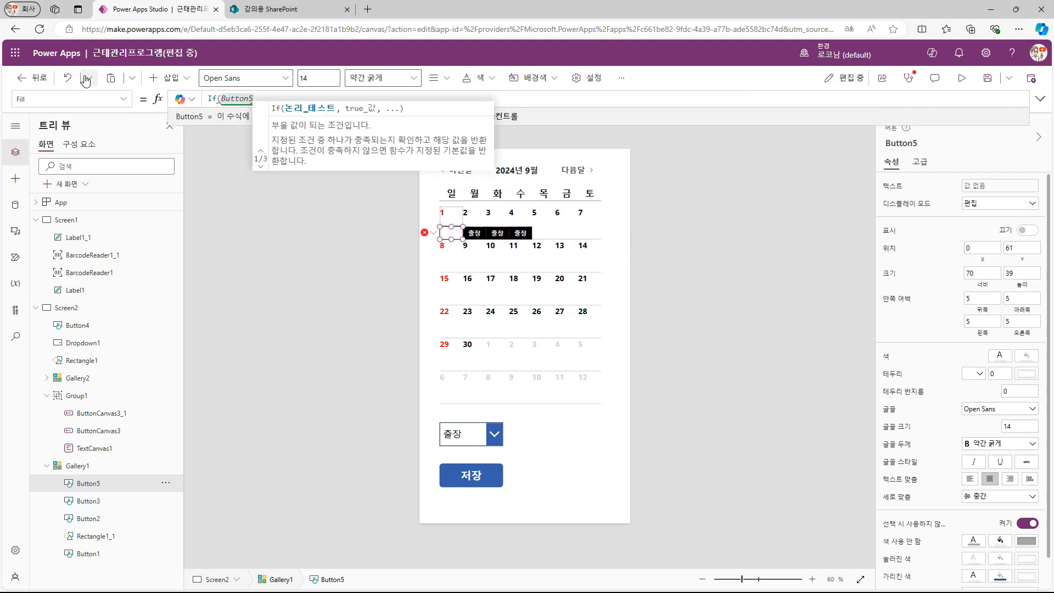
type(".Text=\"출")
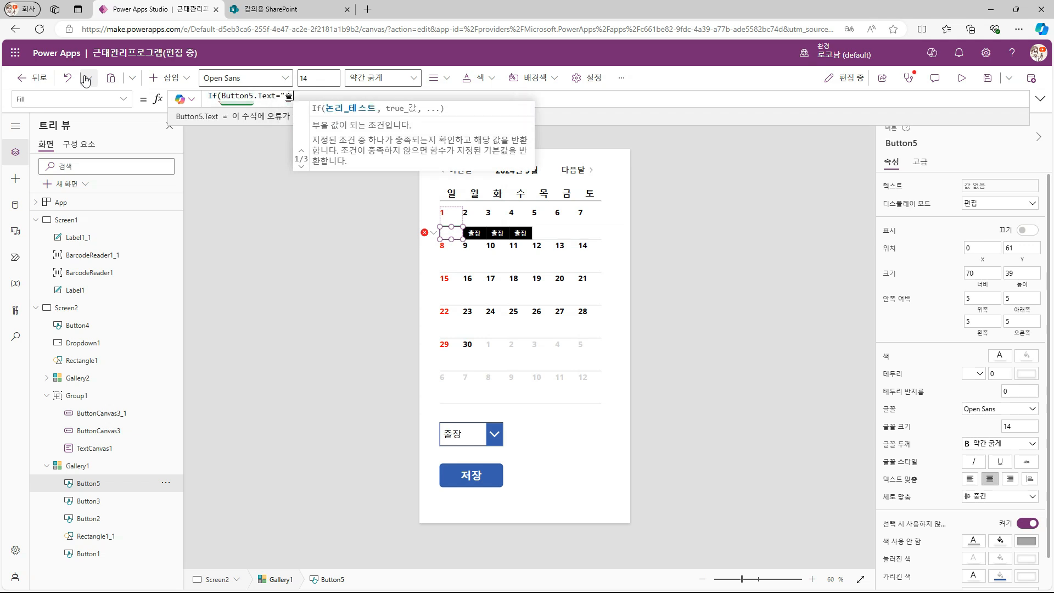
type("잘\",Color.")
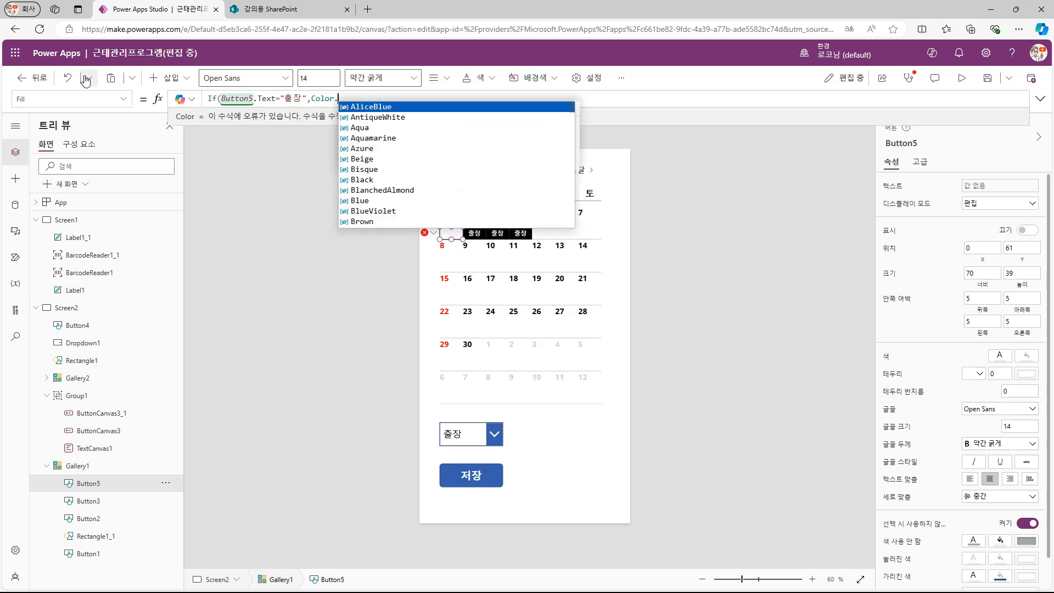
scroll(420, 180, "down", 3)
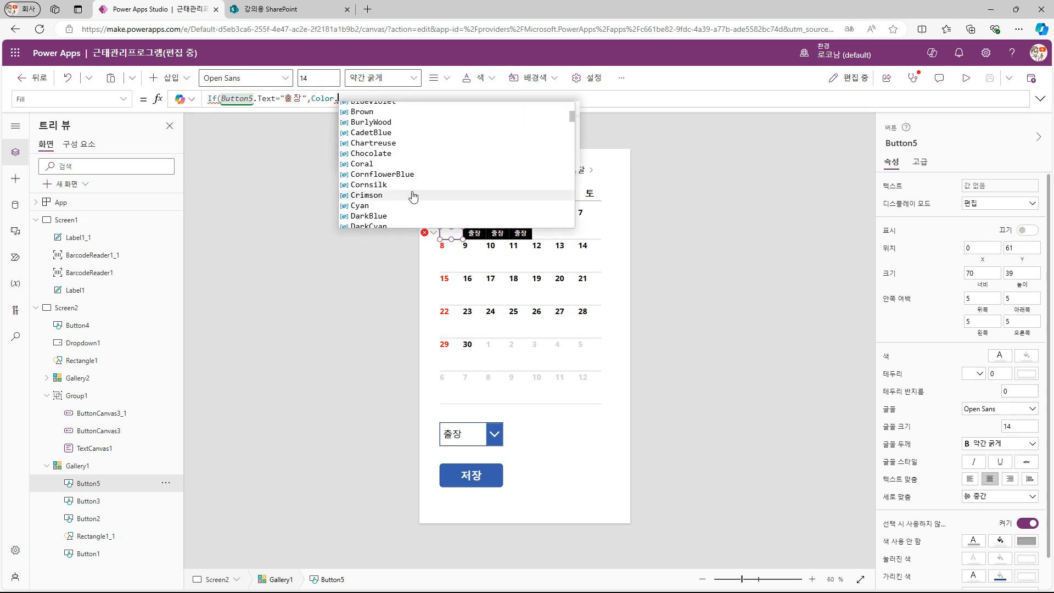
scroll(418, 176, "up", 3)
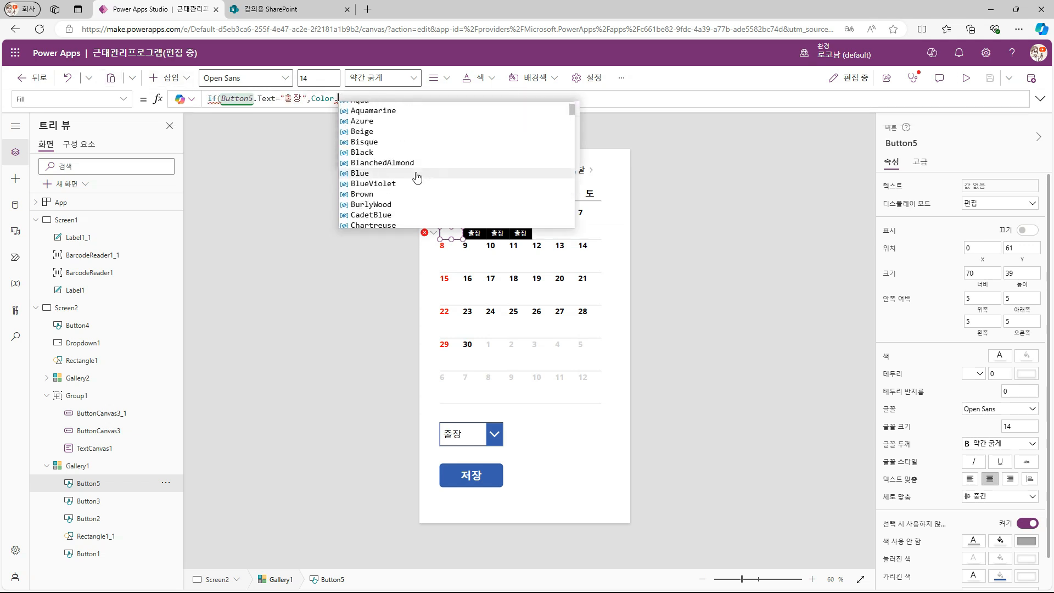
type("ca")
left_click(393, 109)
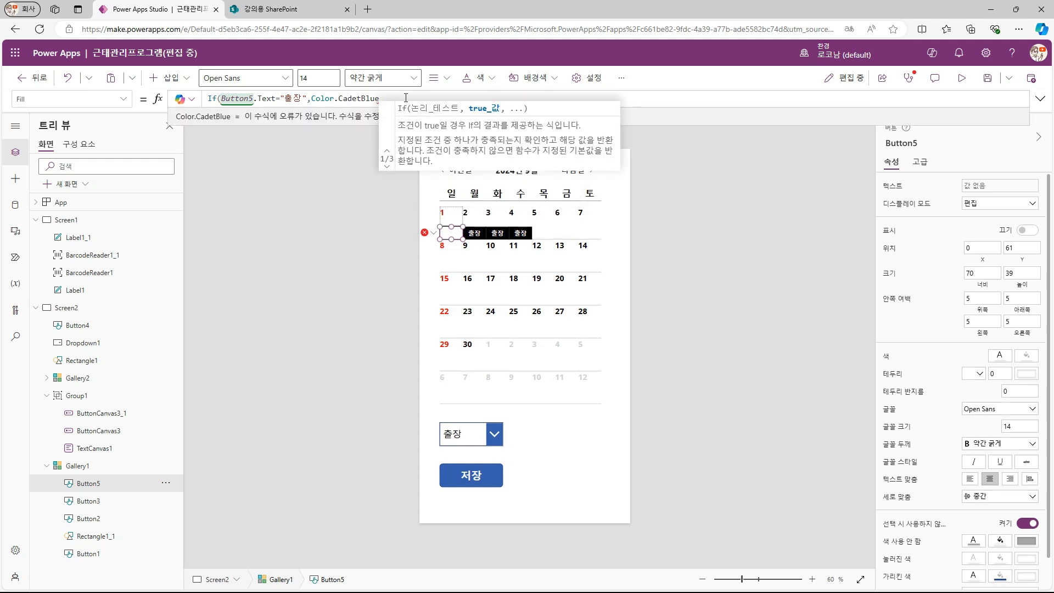
Step: Add a second condition to the Fill formula returning Color.DarkOrange when Button5.Text="외근"
type(",Button5")
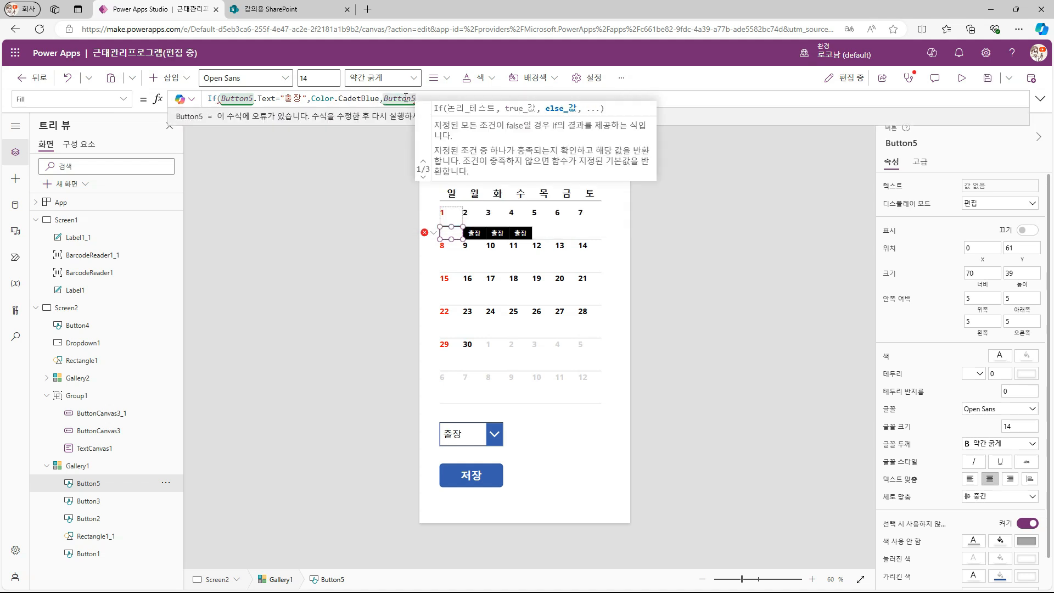
type(".text")
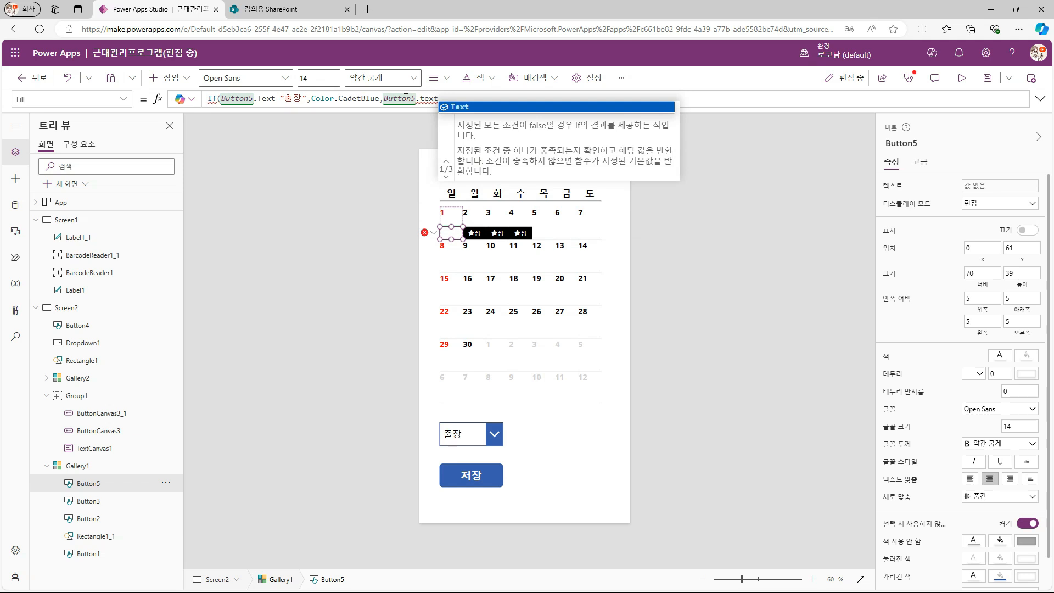
type("=\"외근\",채")
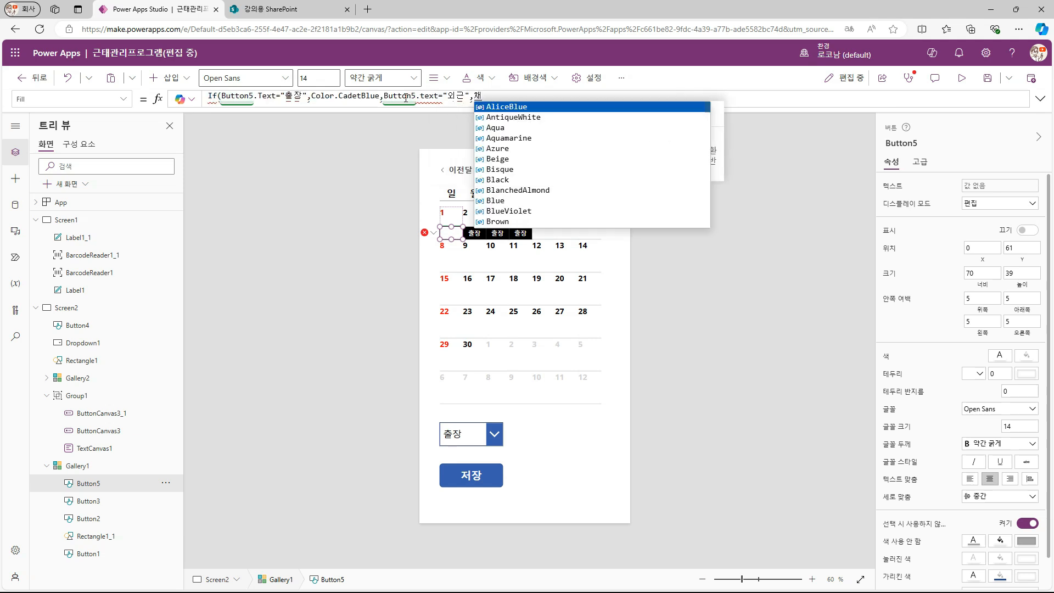
key("BackSpace")
type("Color.DarkOrange,")
left_click(428, 104)
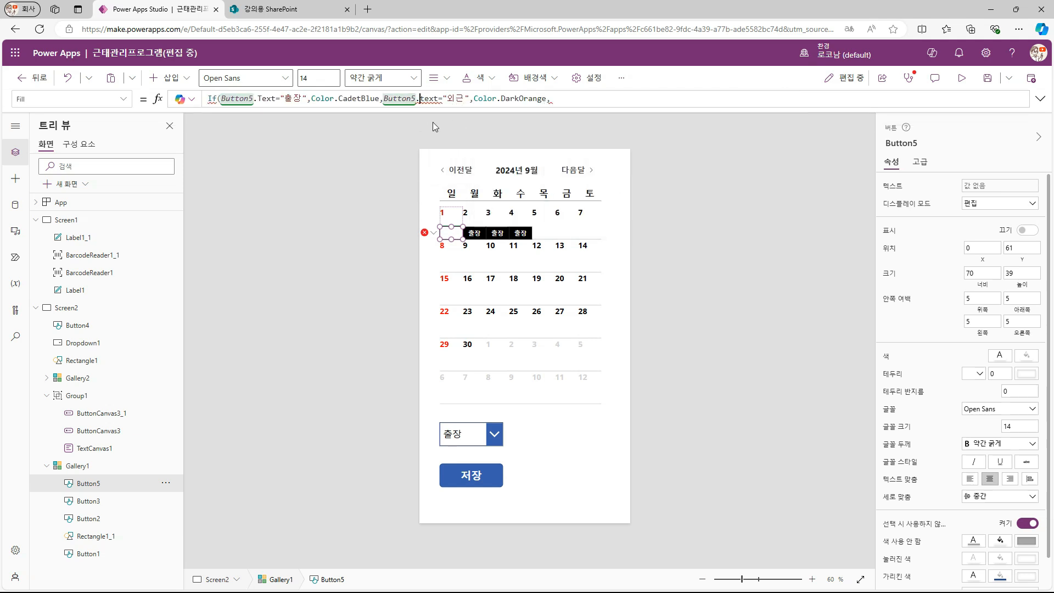
key("BackSpace")
type("T")
key("End")
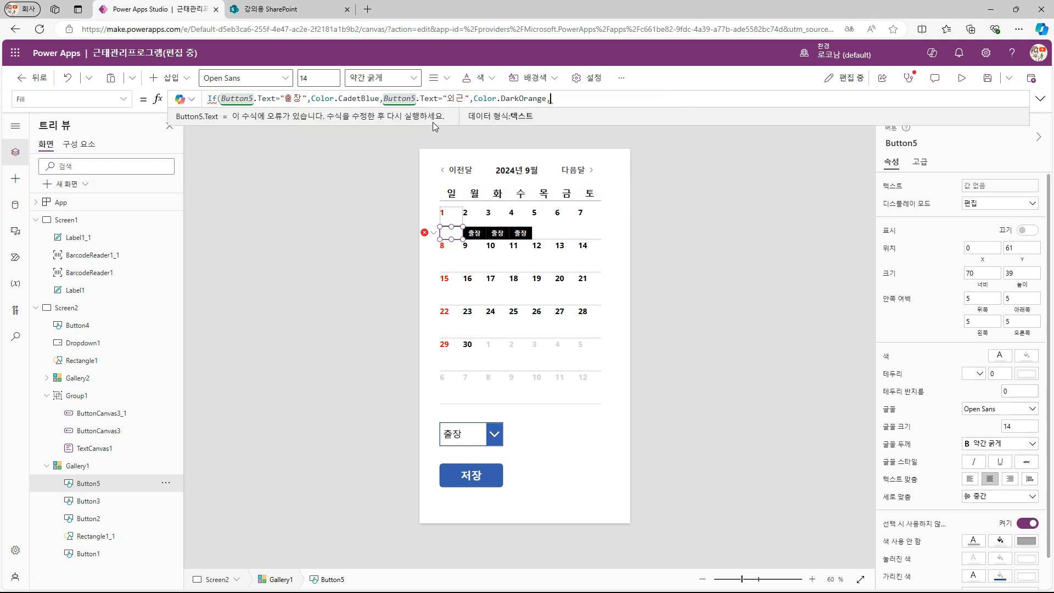
Step: Finish the Fill formula with a third condition returning Color.DimGray when Button5.Text="휴가"
type("Button5.Text")
type("=\"휴가\",채")
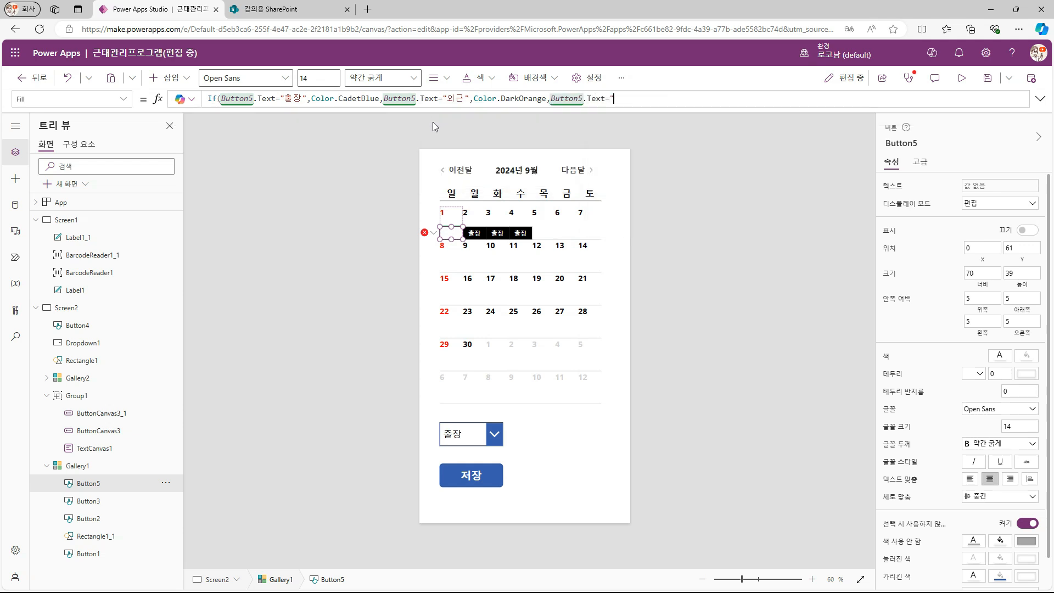
key("BackSpace")
type("Color.DimGray)")
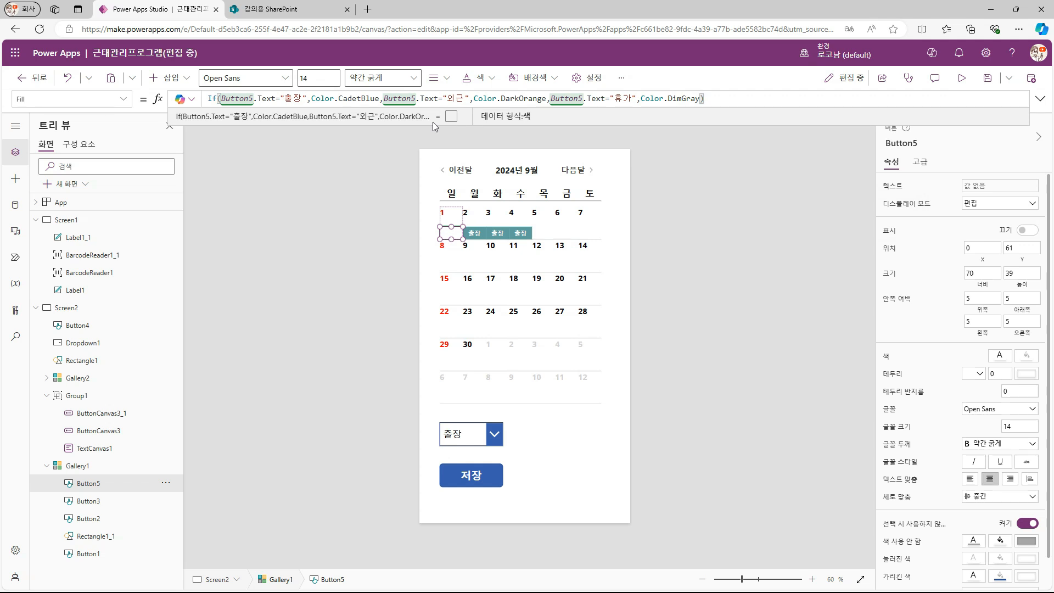
Step: Preview the app and save a 외근 entry for September 9 to 10, 2024
left_click(962, 78)
left_click(486, 447)
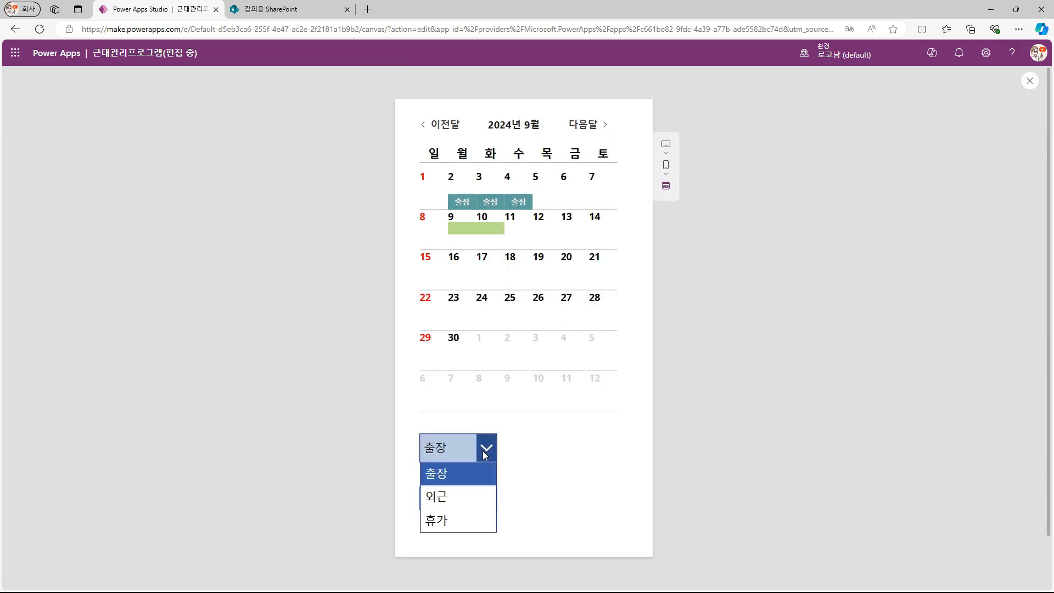
left_click(467, 498)
left_click(465, 501)
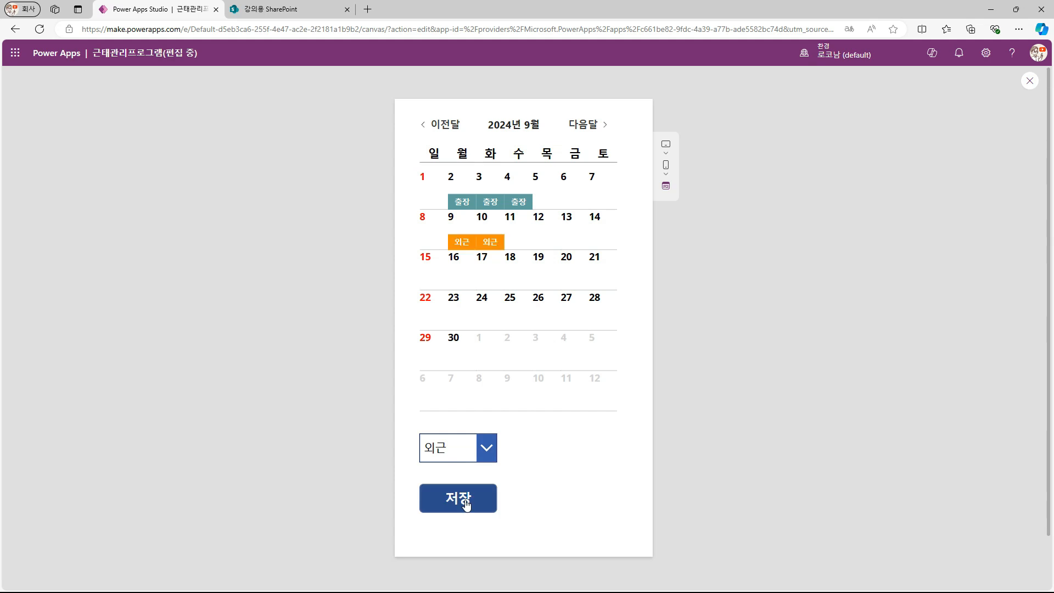
Step: Save a 휴가 entry for September 11 to 13, 2024, and leave the preview
left_click(439, 448)
left_click(455, 520)
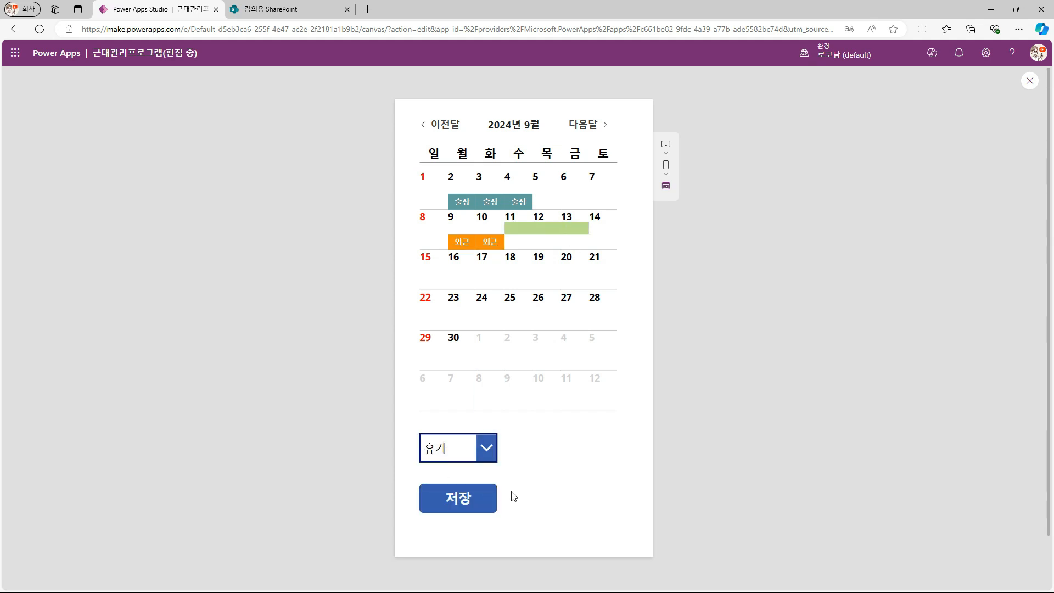
left_click(458, 498)
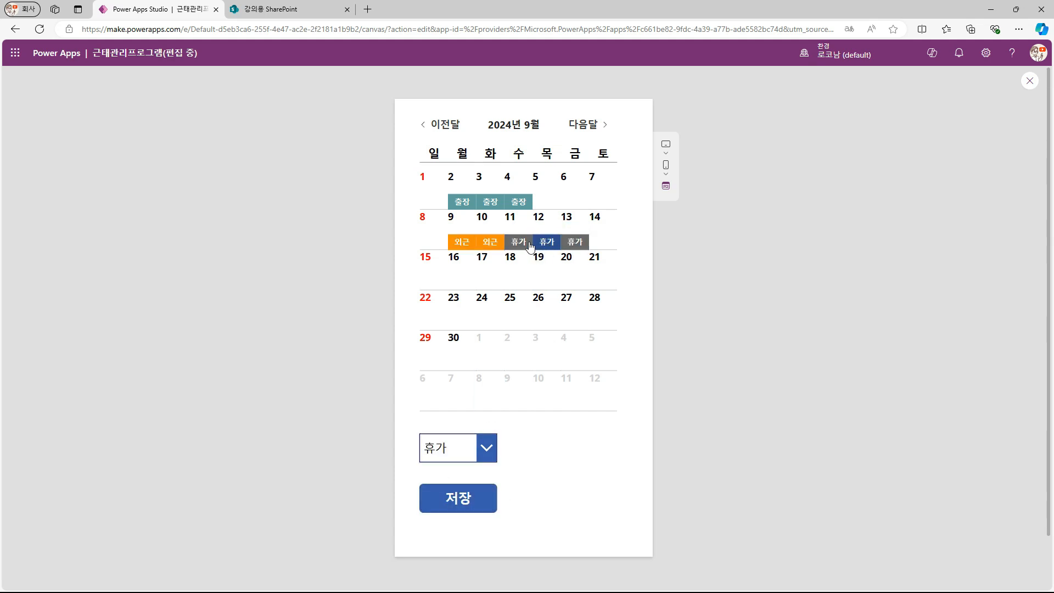
key("Escape")
Step: Duplicate the 저장 button beside the original and label the copy 삭제
left_click(497, 477)
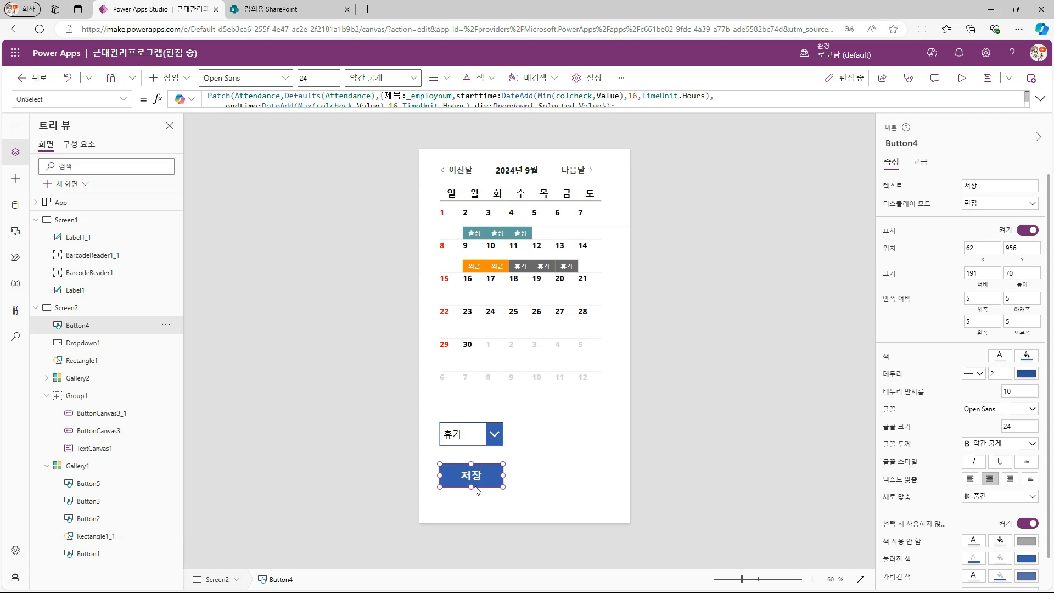
key("ctrl+c")
key("ctrl+v")
double_click(553, 477)
type("tkr")
key("BackSpace")
key("BackSpace")
key("BackSpace")
type("삭제")
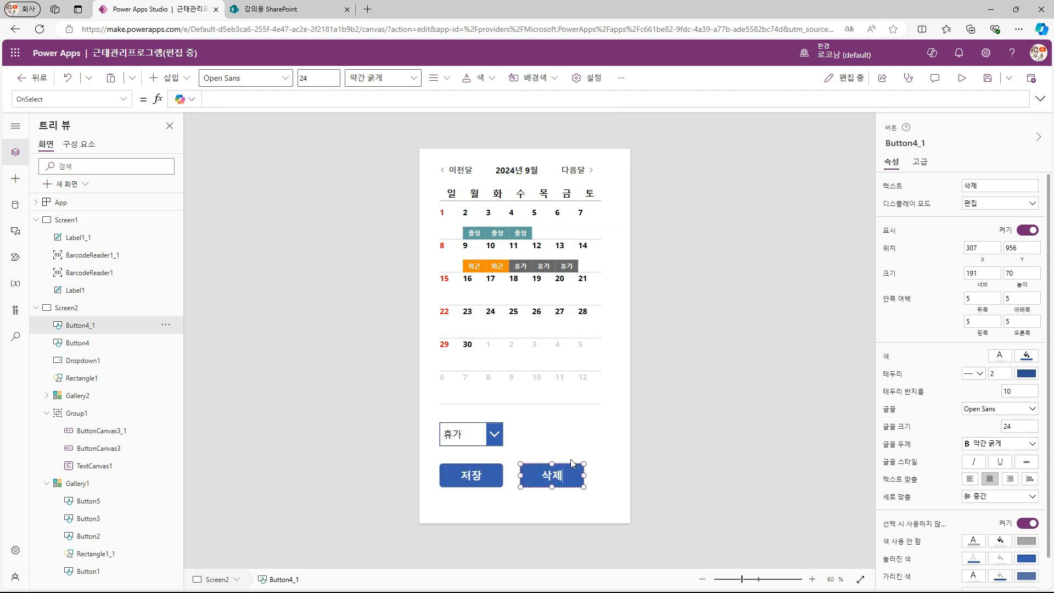
Step: Replace the OnSelect formula of the calendar's Button5 with UpdateContext({_div:Button5.Text}); to store the label's type
left_click(453, 217)
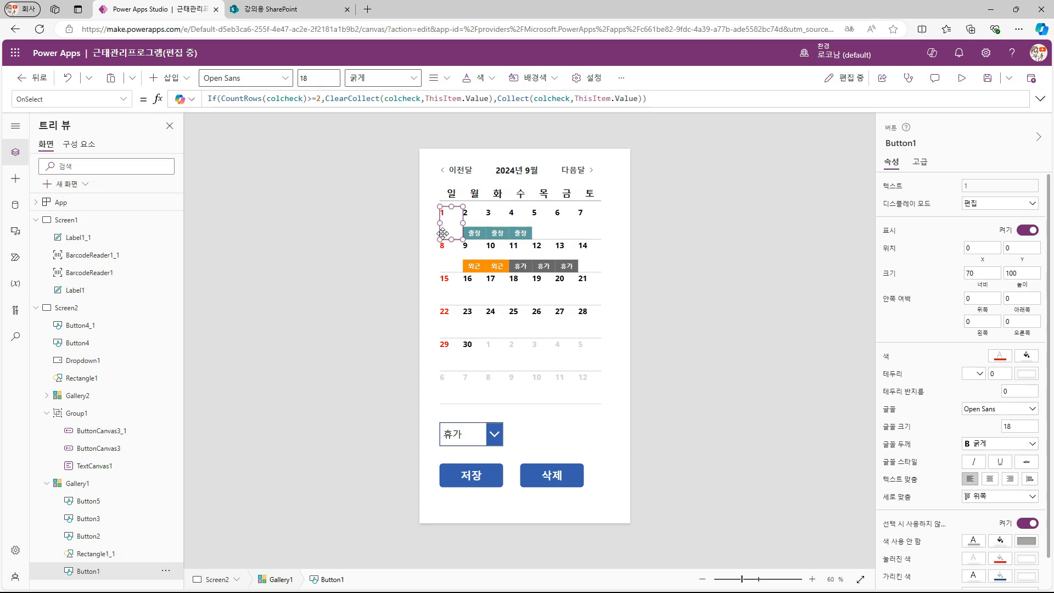
left_click(81, 507)
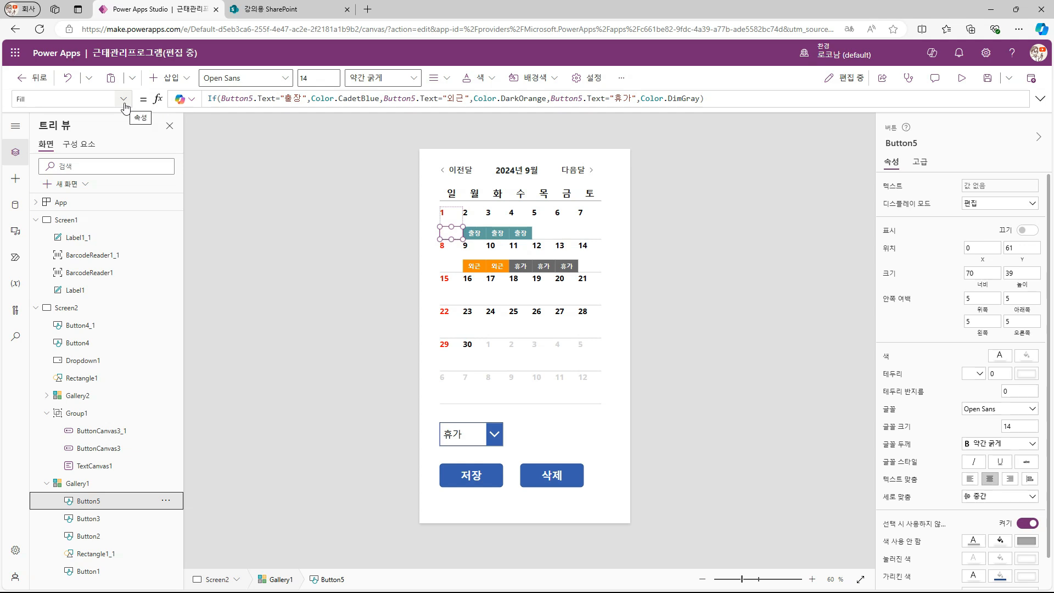
left_click(474, 267)
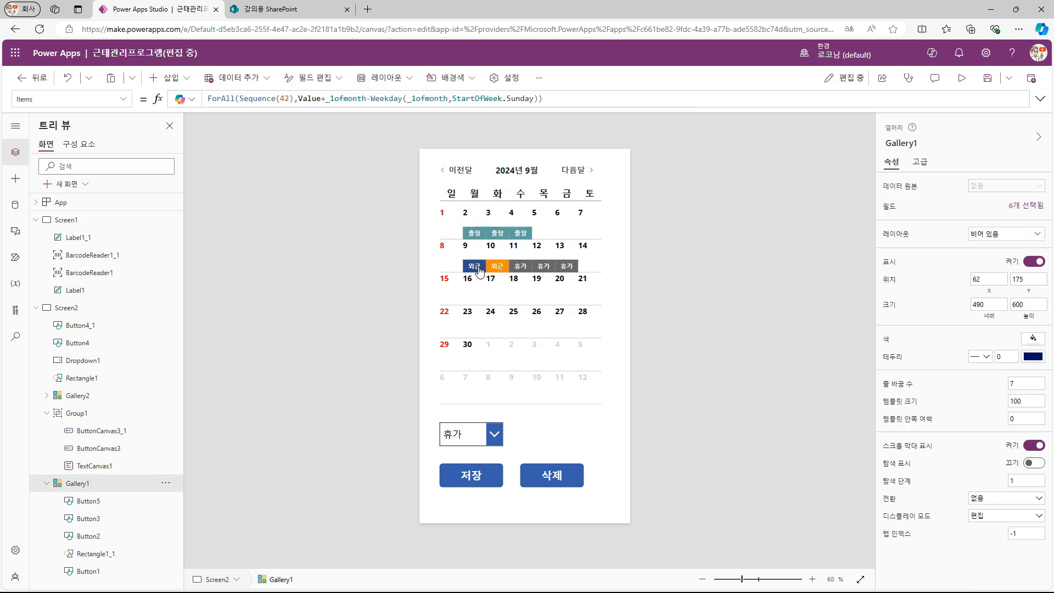
left_click(473, 243)
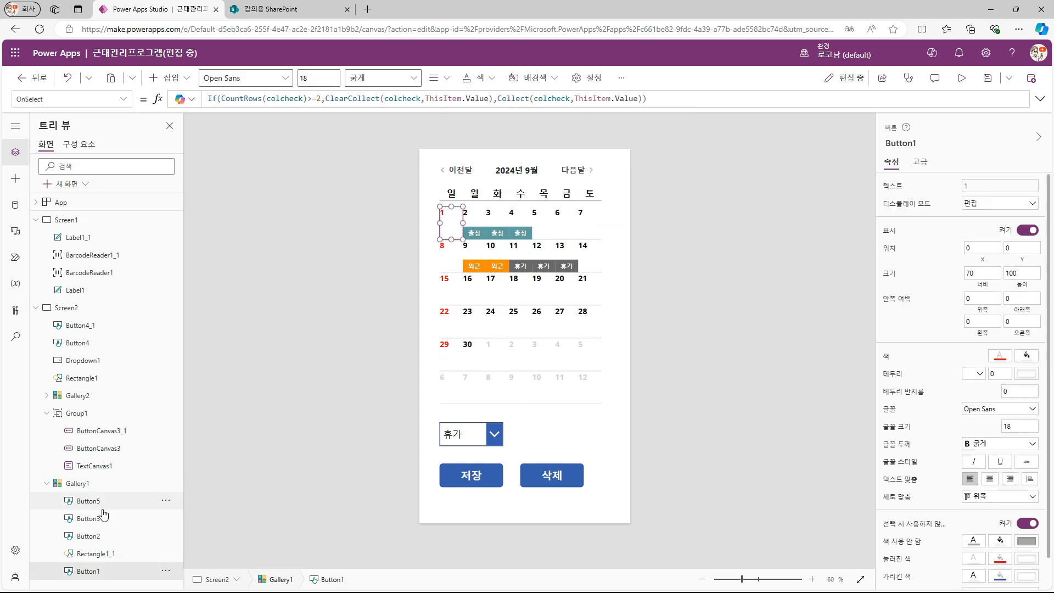
left_click(99, 506)
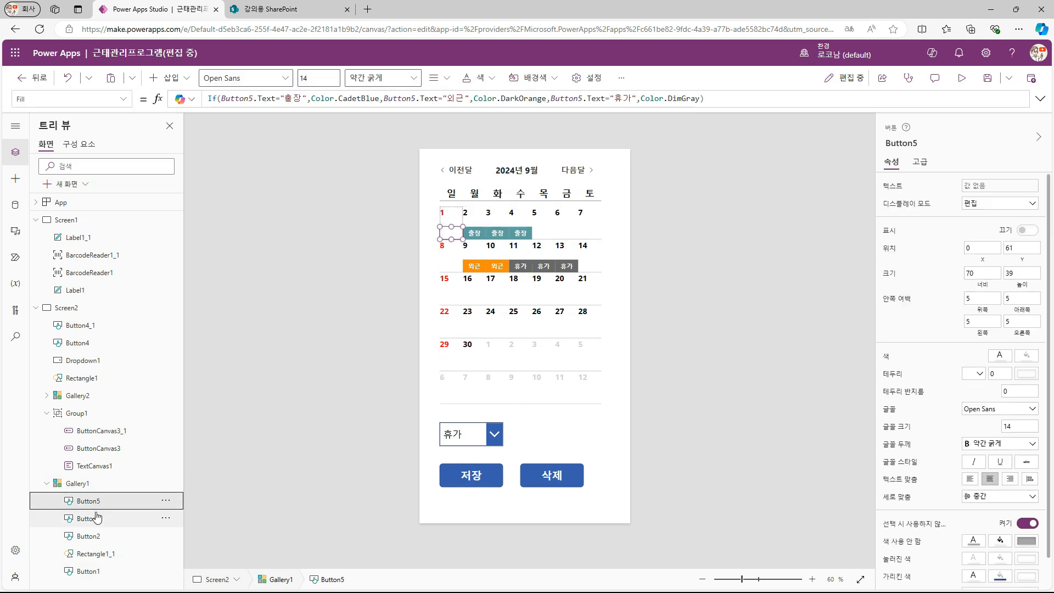
left_click(124, 101)
scroll(87, 261, "down", 5)
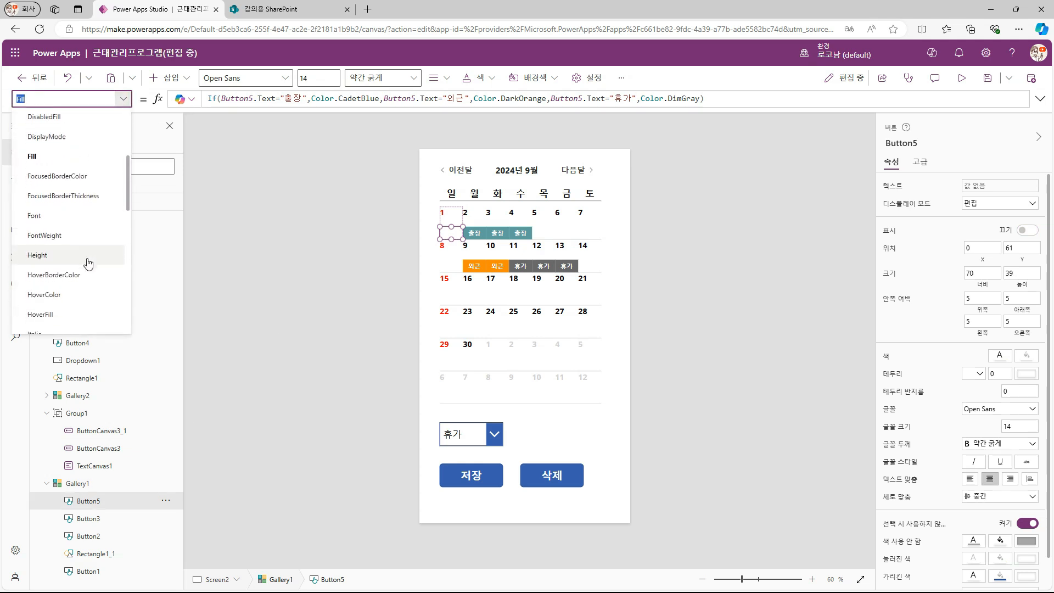
left_click(60, 248)
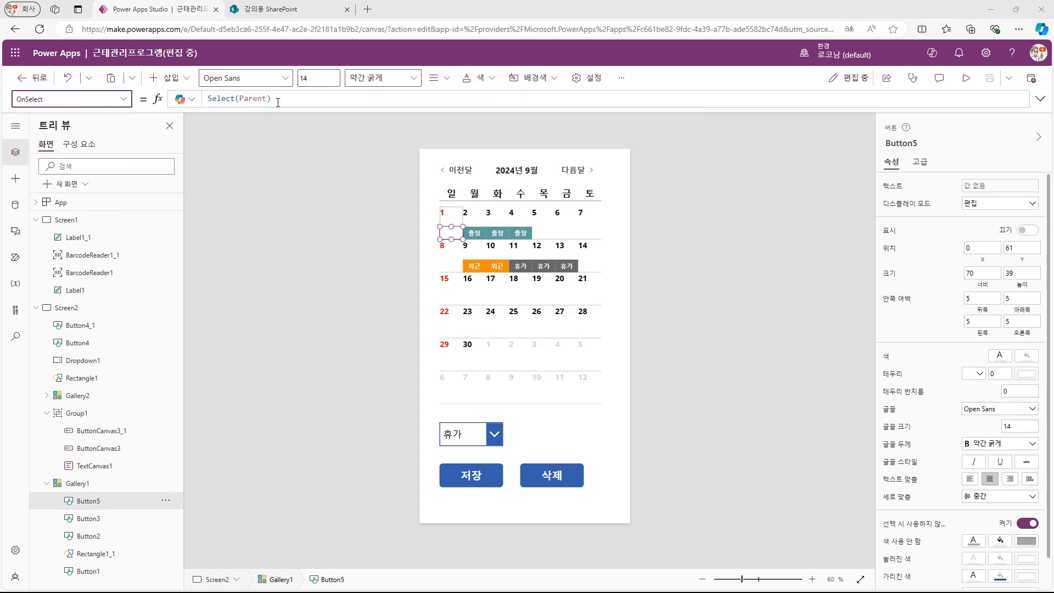
left_click_drag(278, 101, 212, 101)
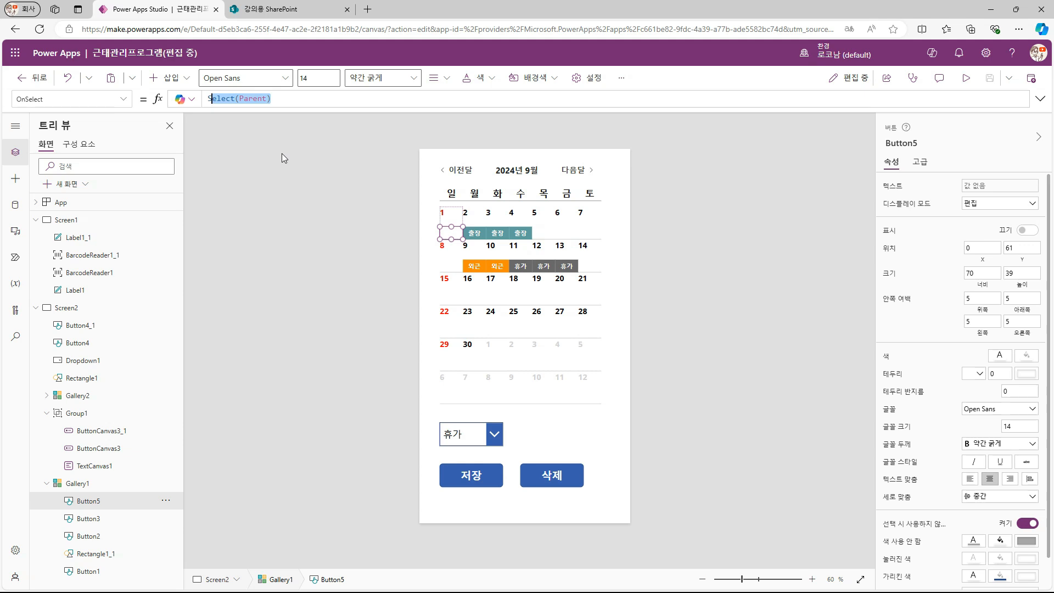
type("Upd")
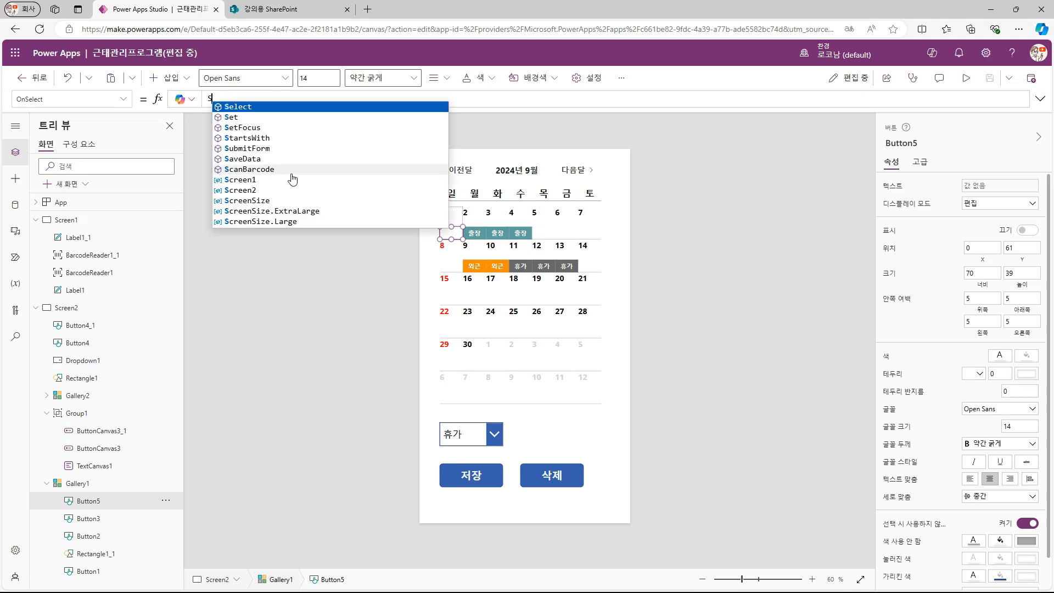
key("Tab")
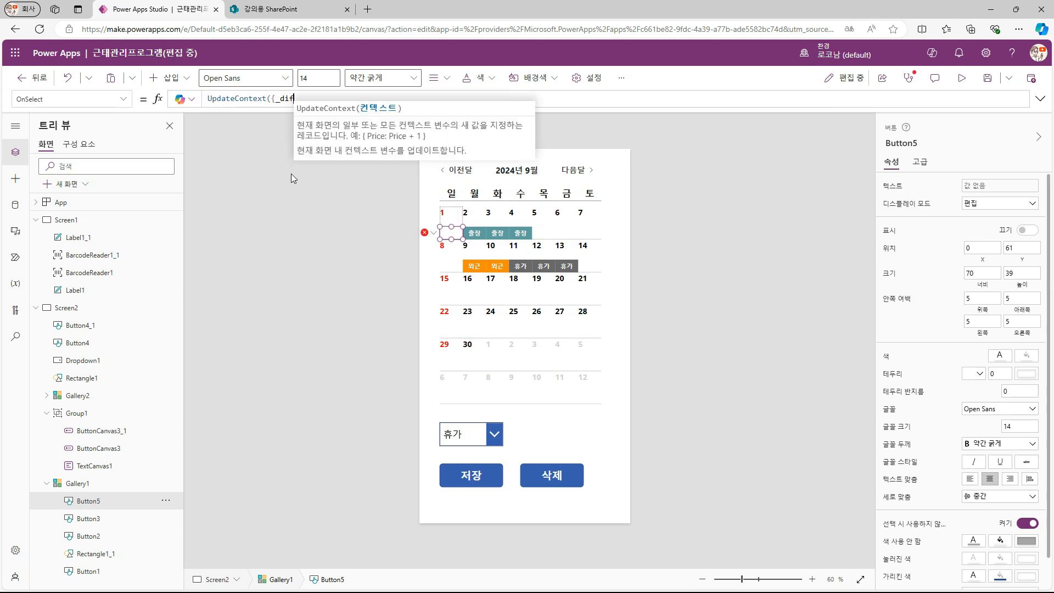
type("{_div:Button5.Text});")
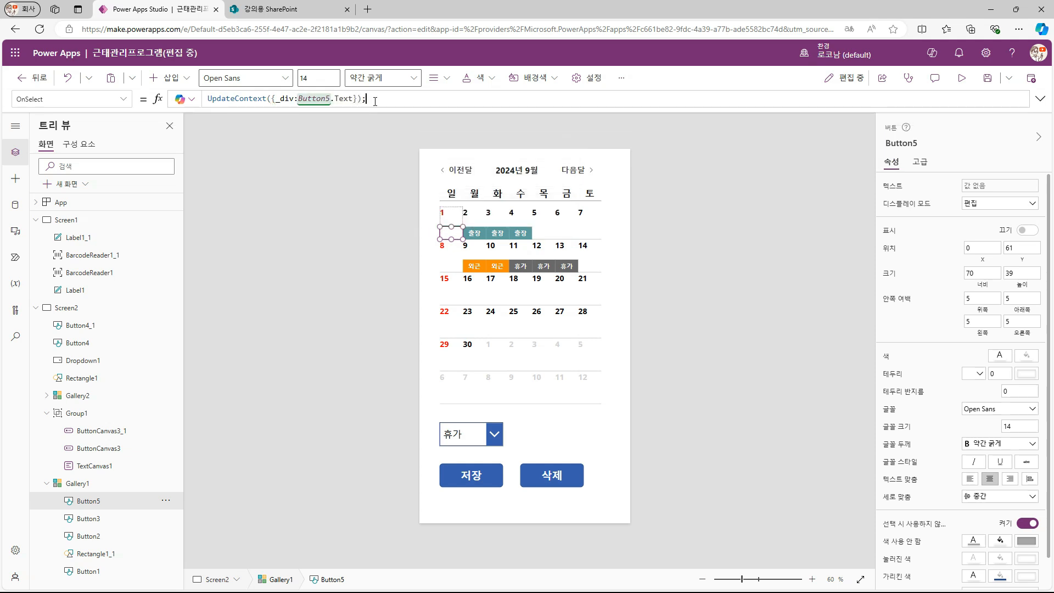
Step: Add a ClearCollect into colcheck with DateAdd around a LookUp on Attendance, using the condition starttime<=DateAdd(ThisItem.Value,16,TimeUnit.Hours)
key("shift+Return")
type("ClearCollect")
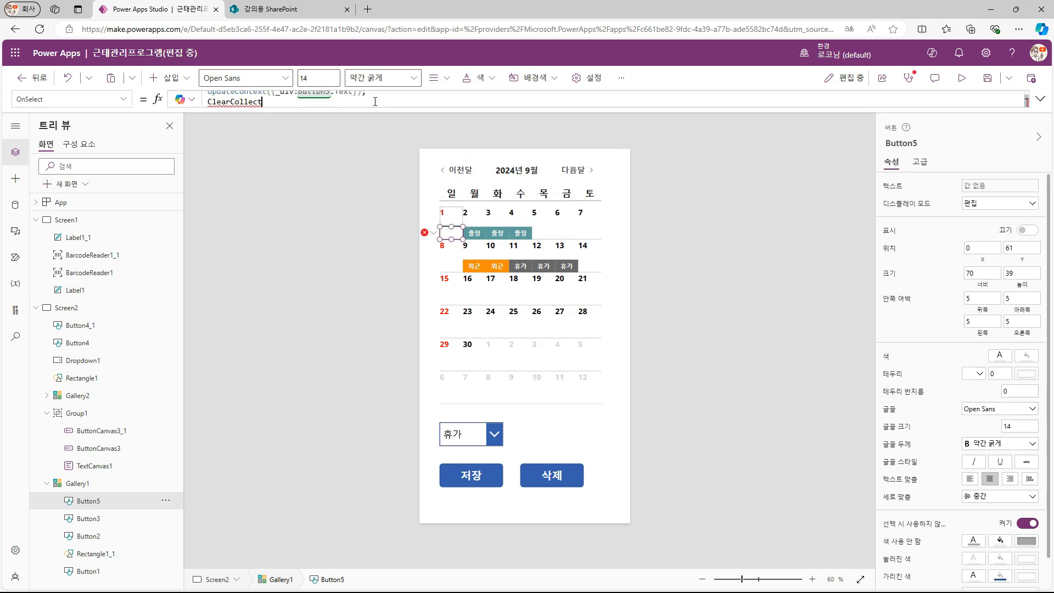
type("(colcheck,Date")
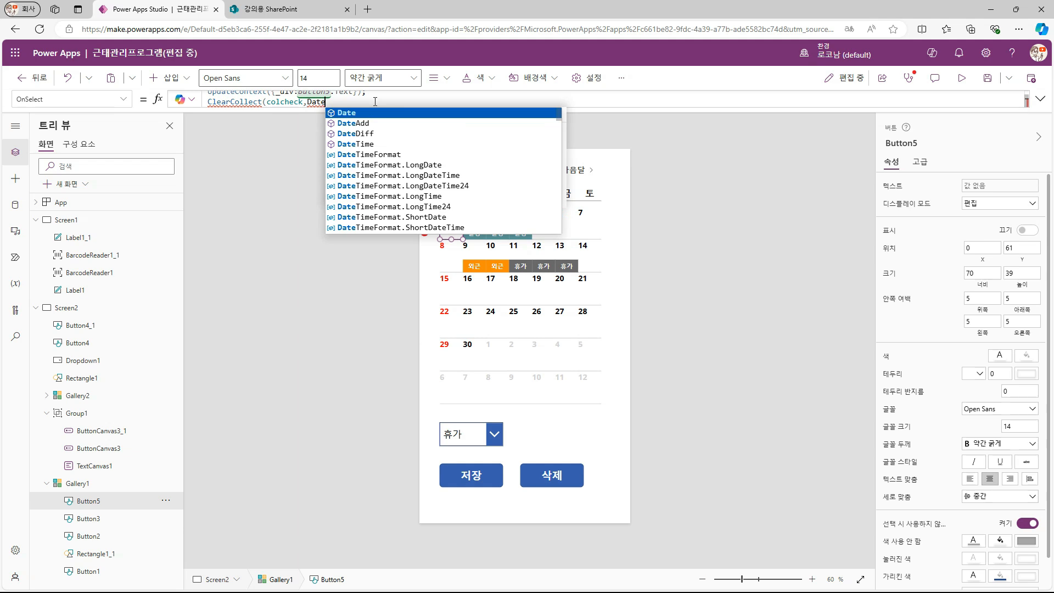
type("Add(LookUp(Attendance")
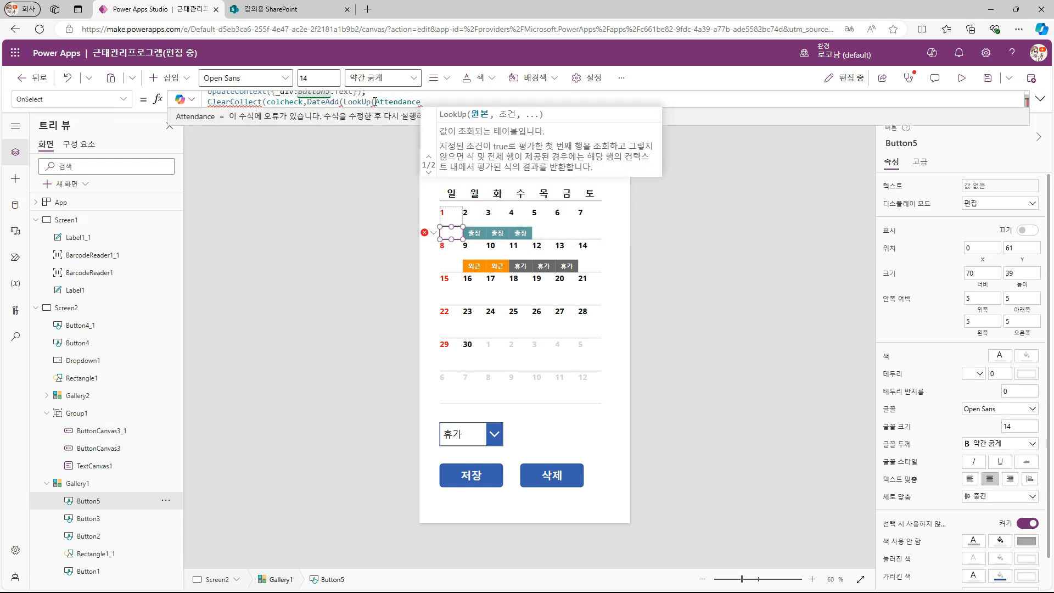
type(",And(starttime")
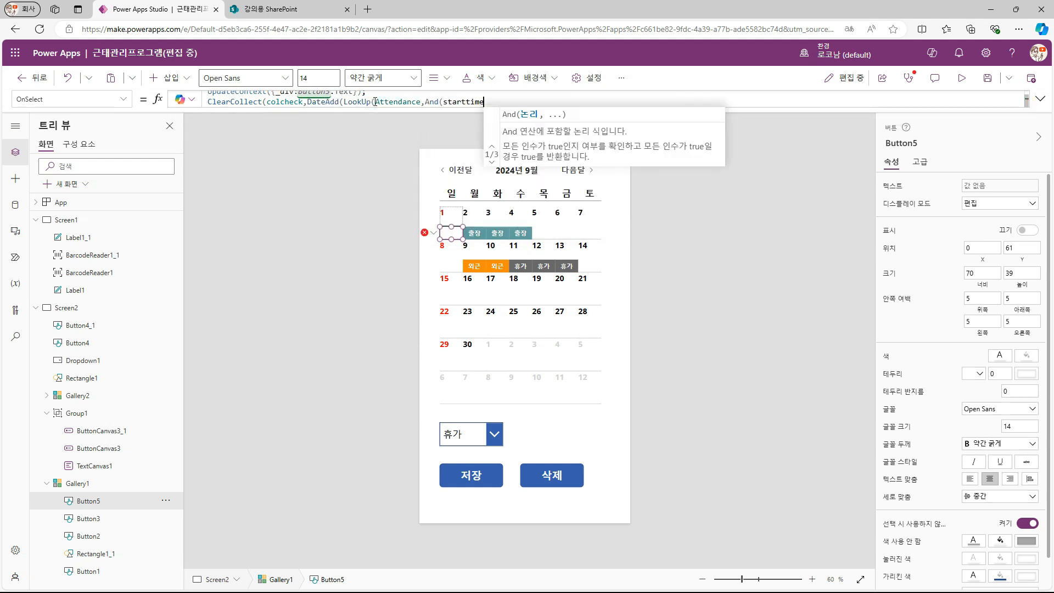
type("<=dateAdd(thi")
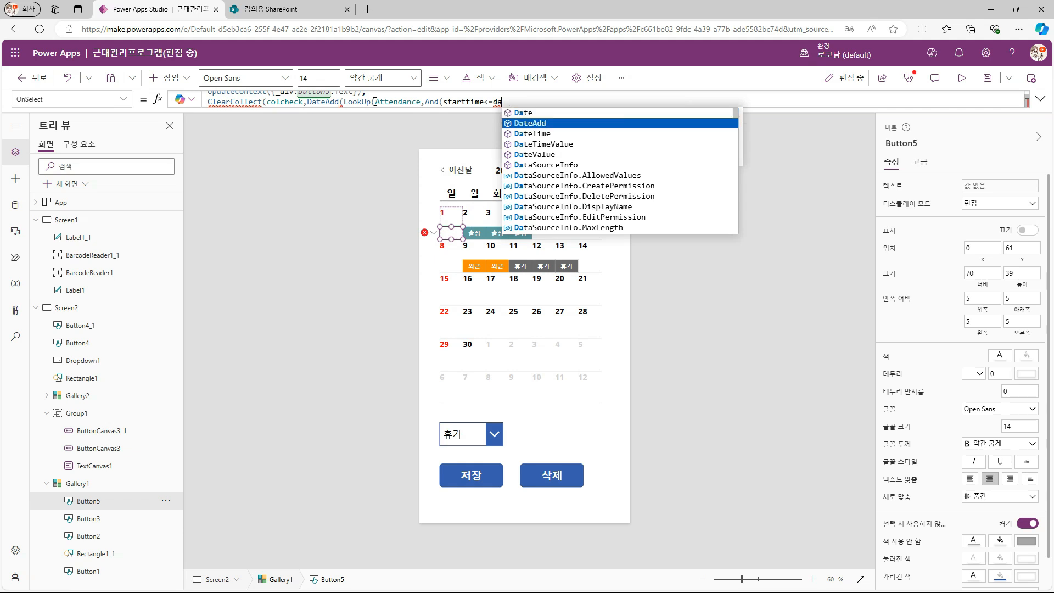
key("Tab")
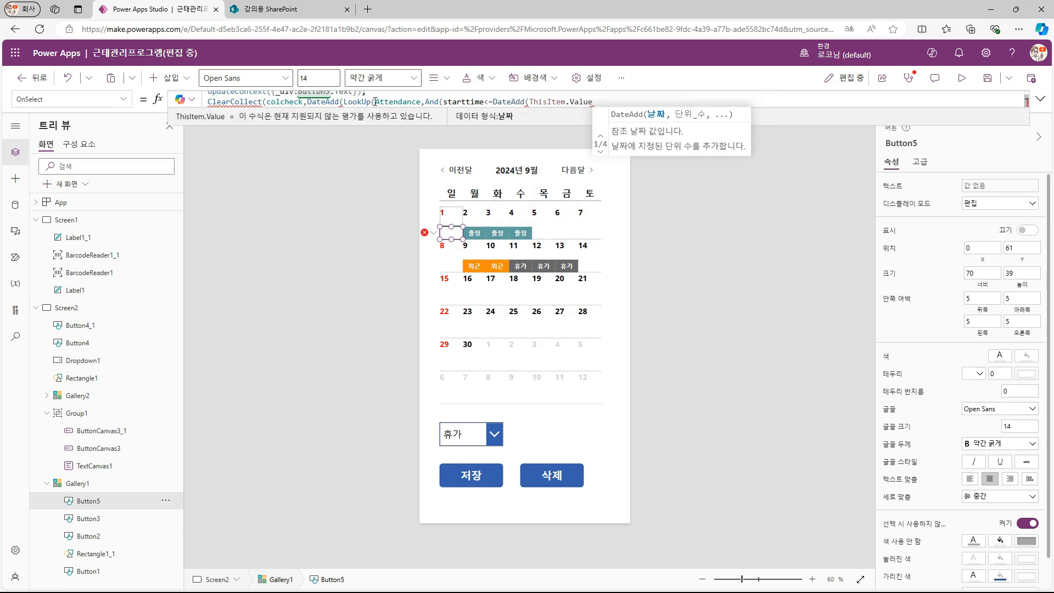
type(",16,TimeUnit.Hours")
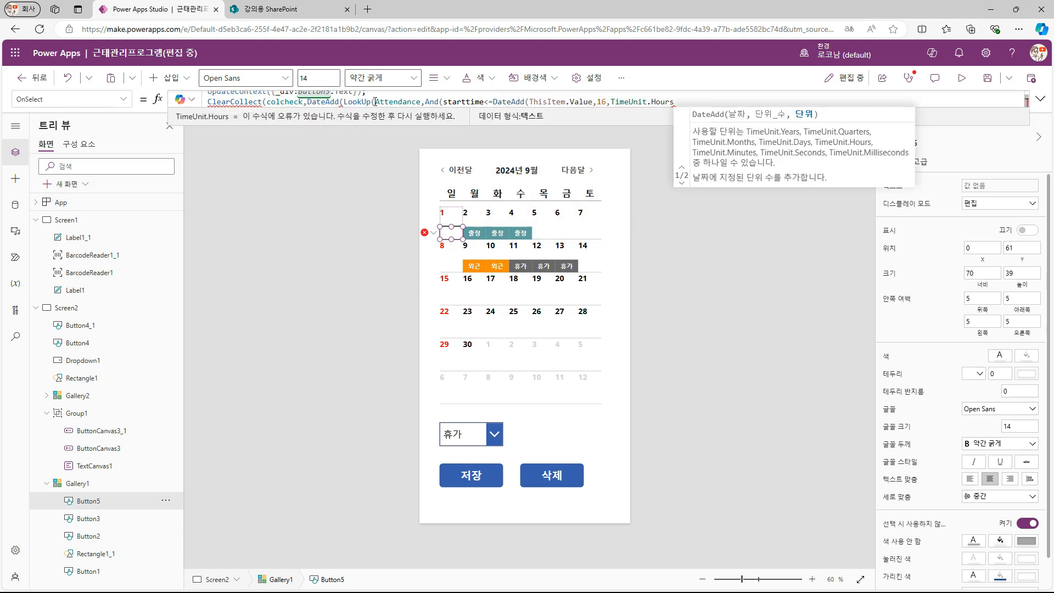
Step: Add the condition endtime>=DateAdd(ThisItem.Value,16,TimeUnit.Hours) to the LookUp on its own line
type("),'ID ({Identifier})'")
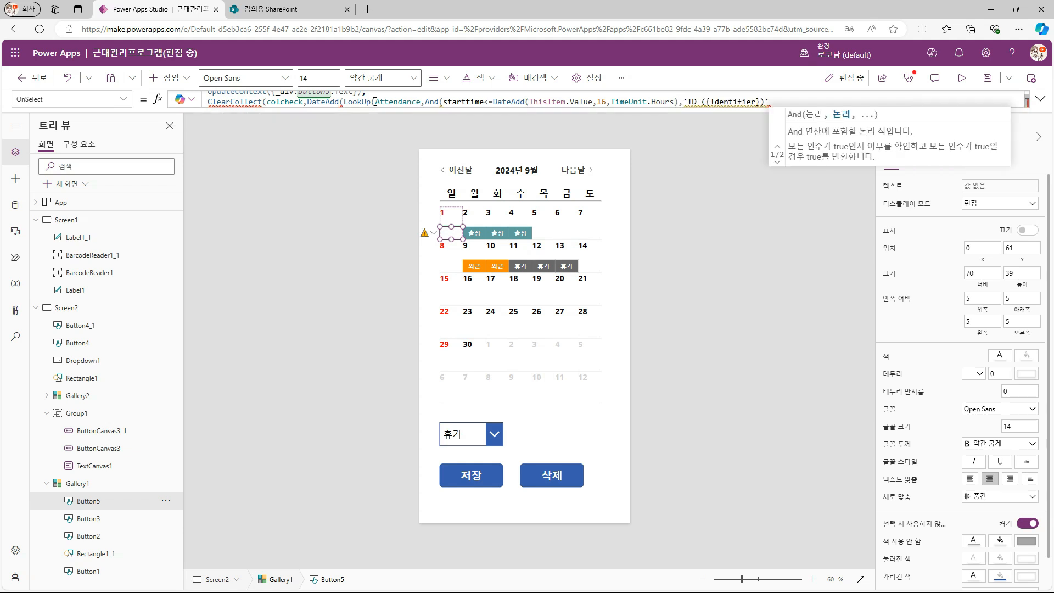
left_click(1041, 99)
left_click_drag(684, 102, 819, 106)
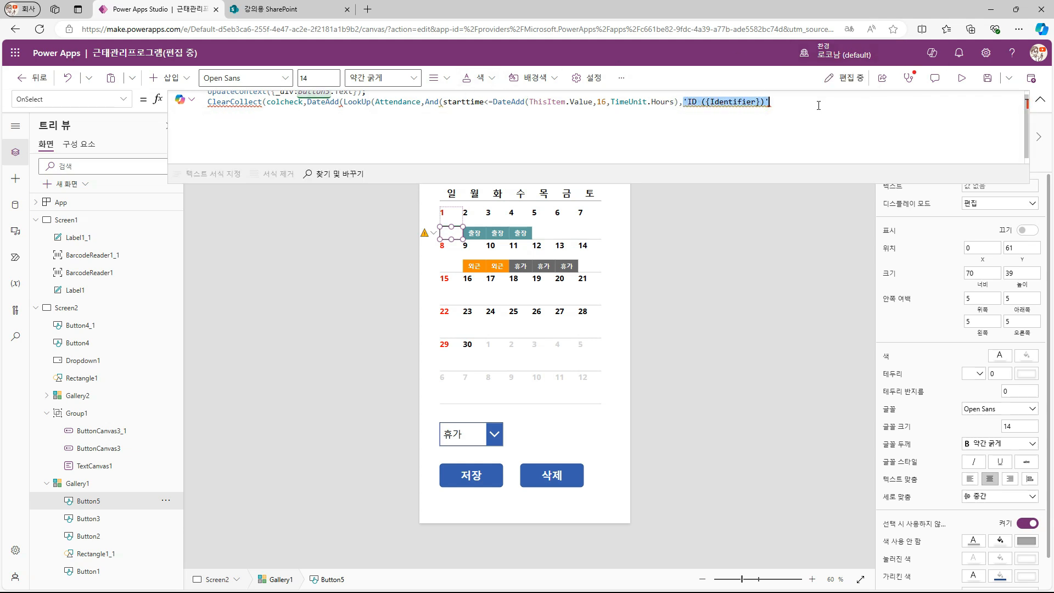
key("Delete")
type("endtiem")
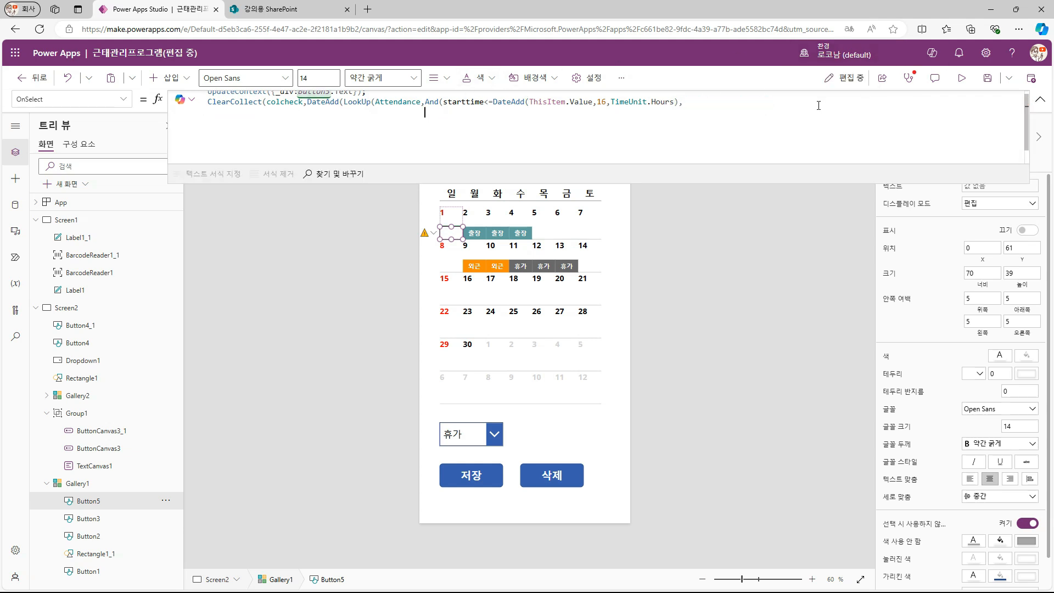
key("Tab")
type(">=DateAdd(ThisItem.Value")
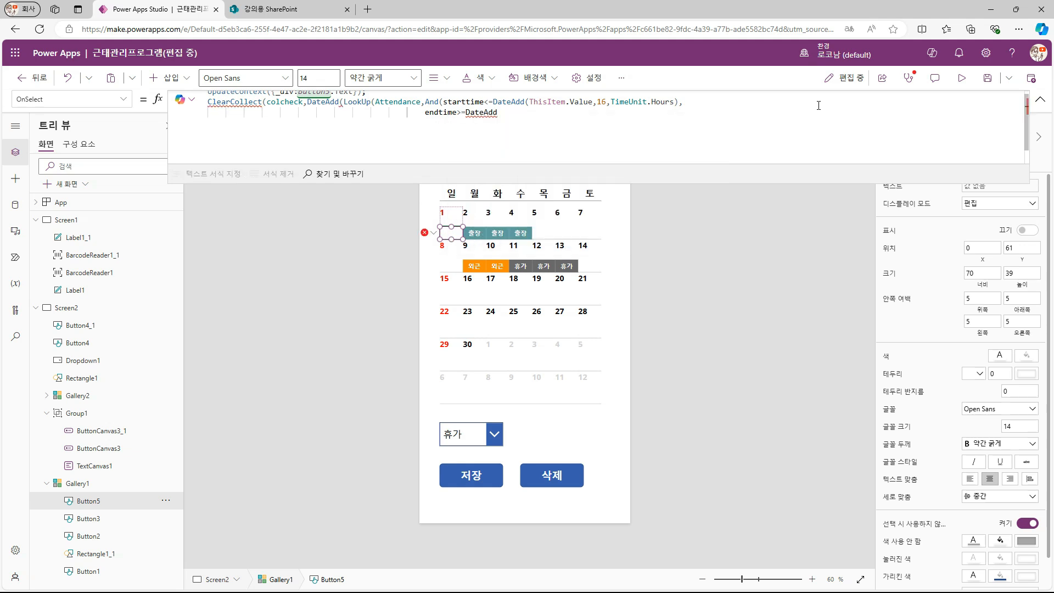
type(",16,")
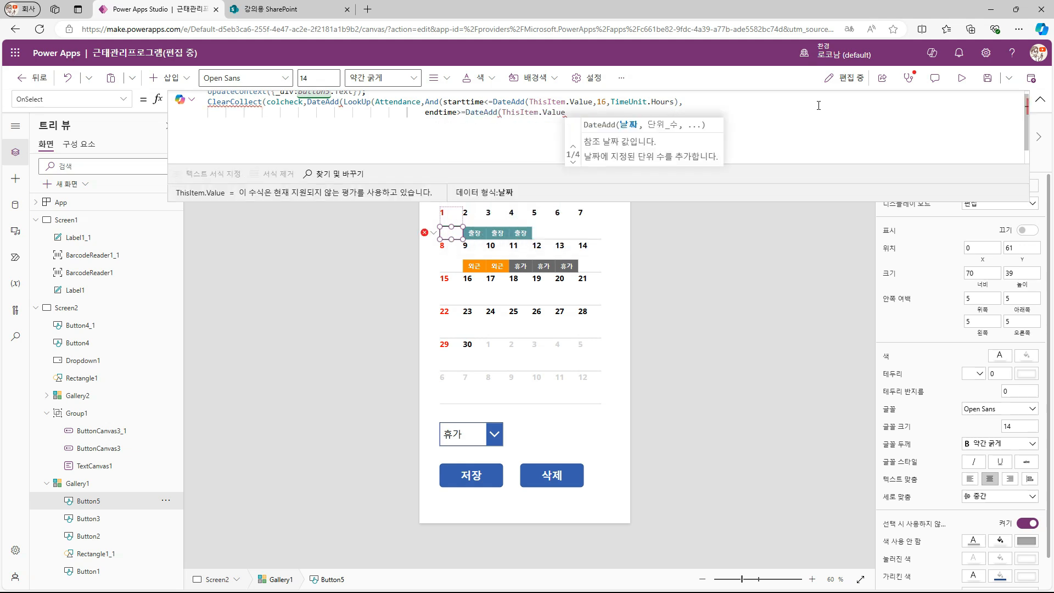
key("Down")
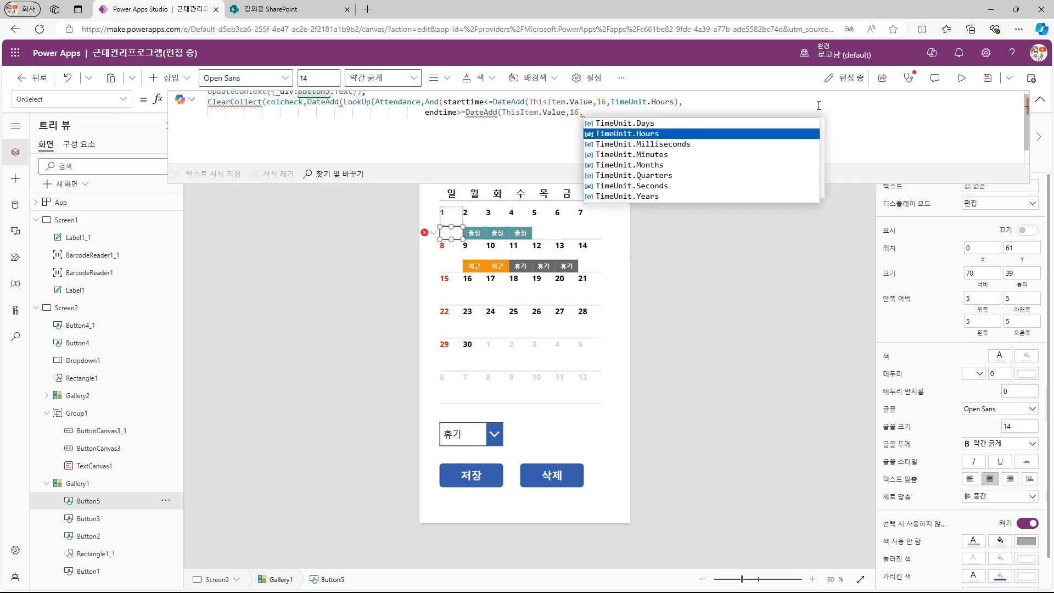
key("Tab")
type(")")
Step: Complete the ClearCollect with conditions 제목=_employnum and div=_div, returning starttime shifted by -16 TimeUnit.Hours
type(",제목=_employnum")
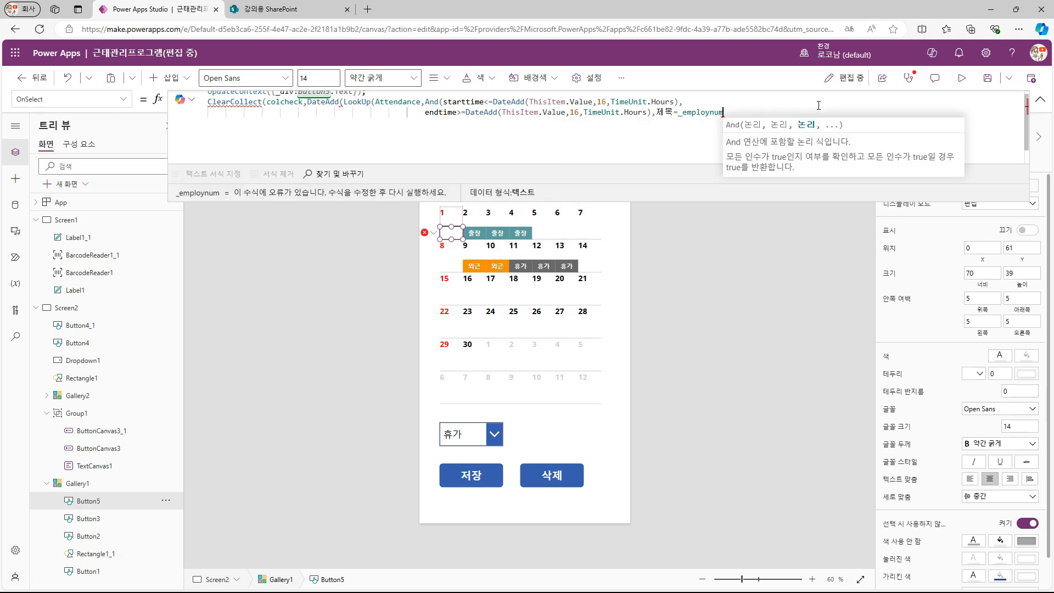
type(",div=_div")
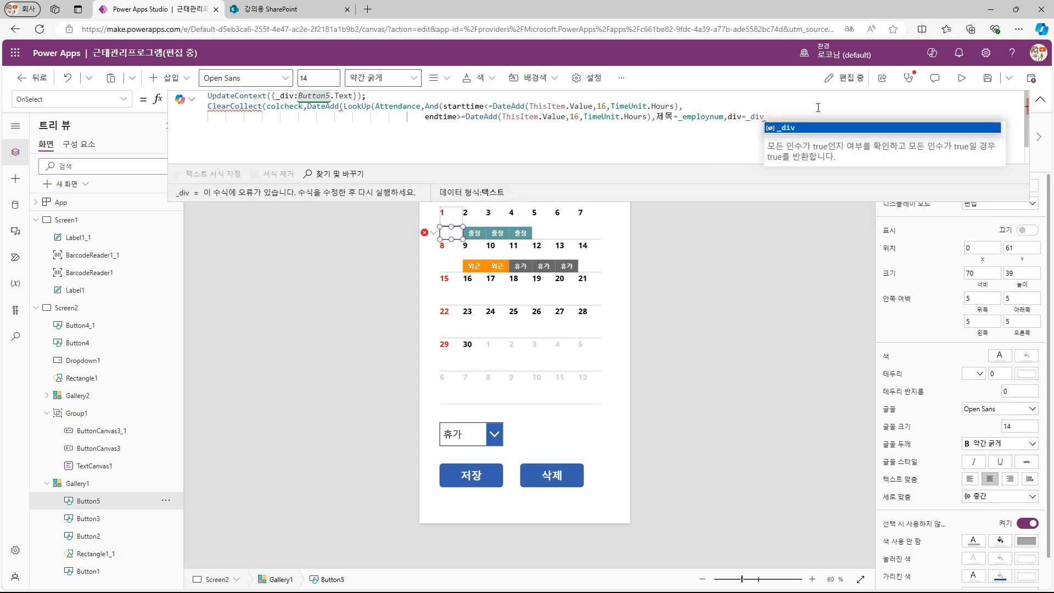
type(")")
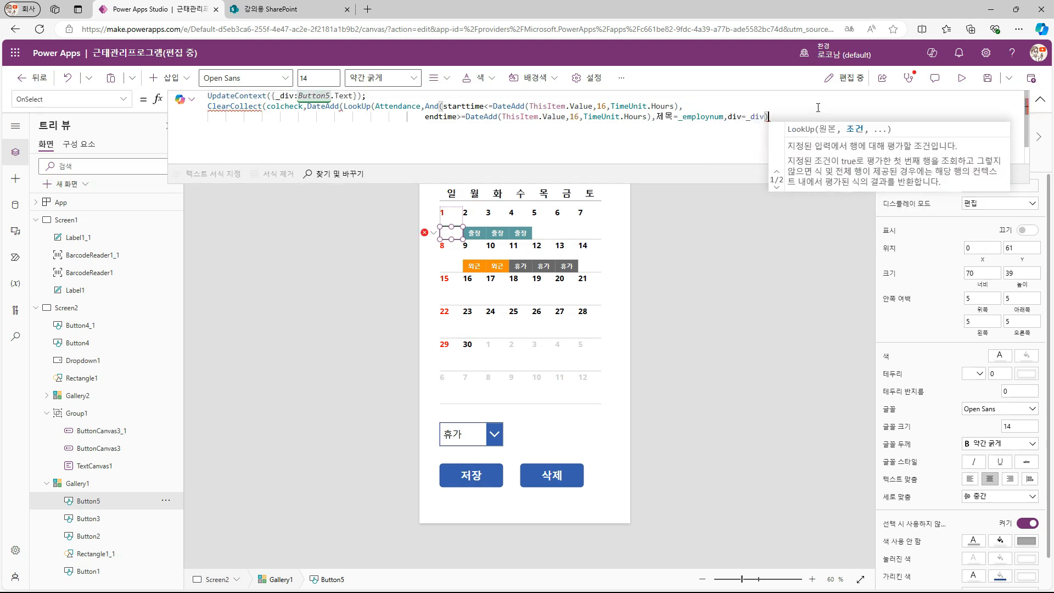
type(",starttime")
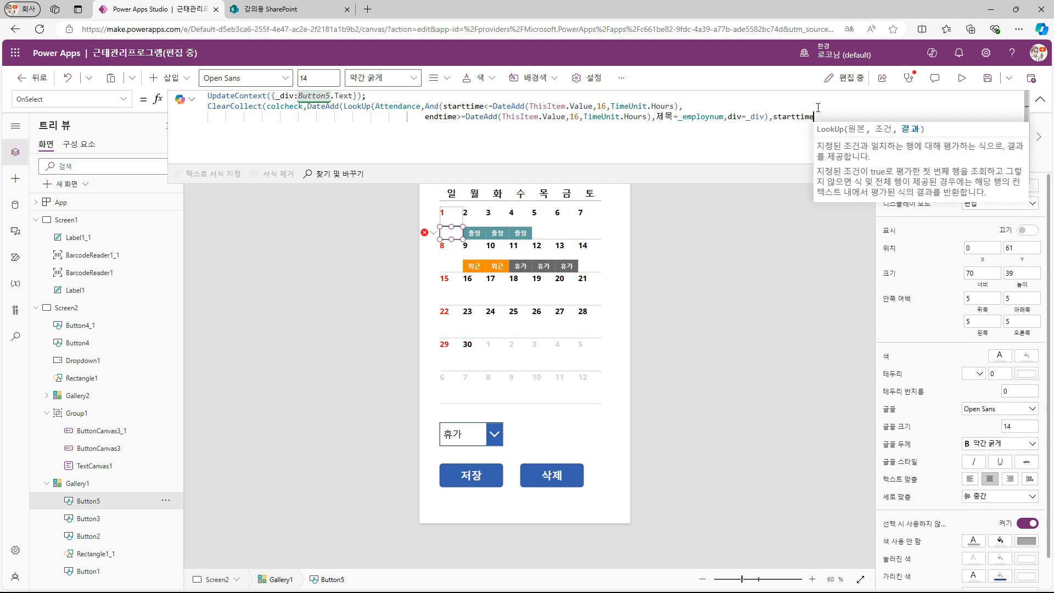
type("),-16")
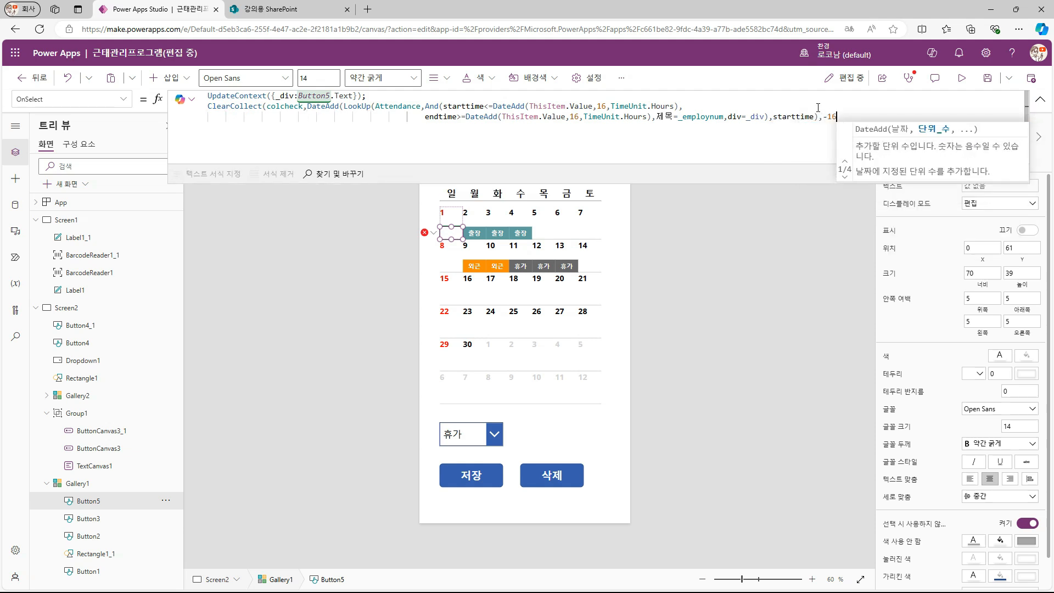
type(",")
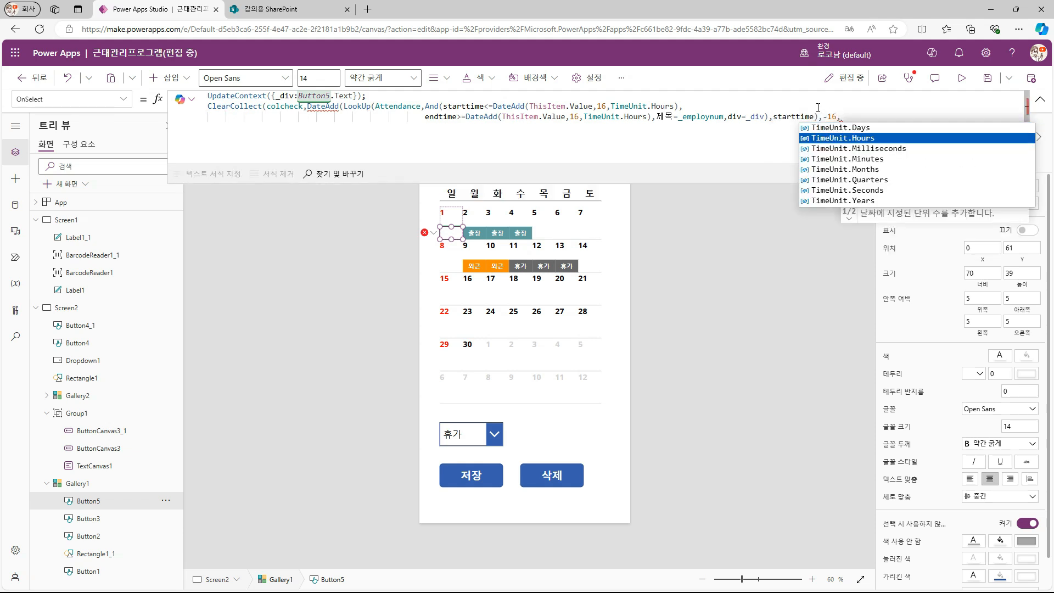
key("Tab")
type("))")
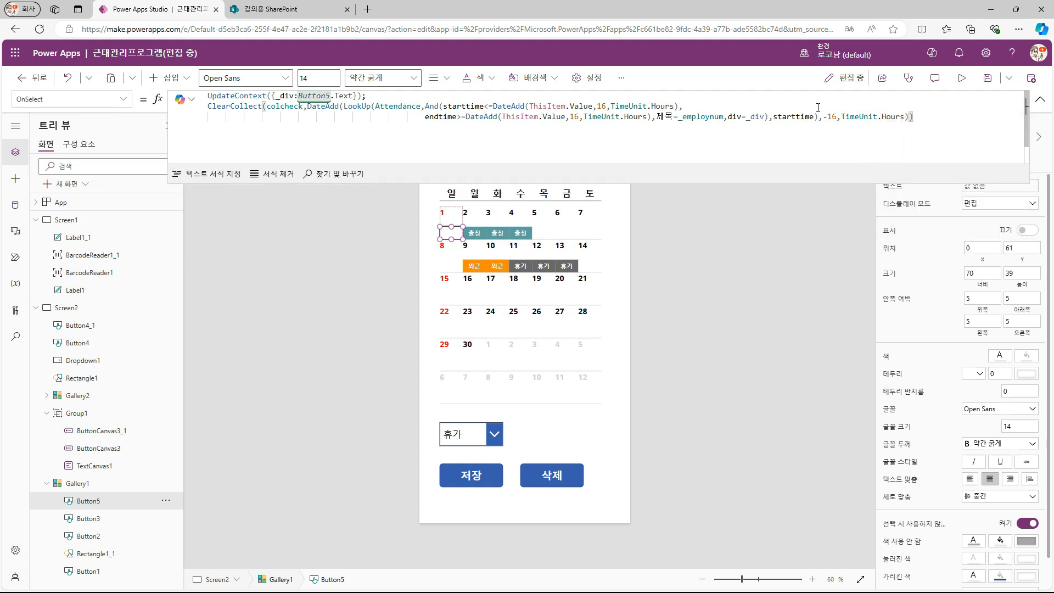
Step: Test selecting the 출장 label under September 3 and review the starttime result and -16 hour offset in the formula
left_click(344, 110)
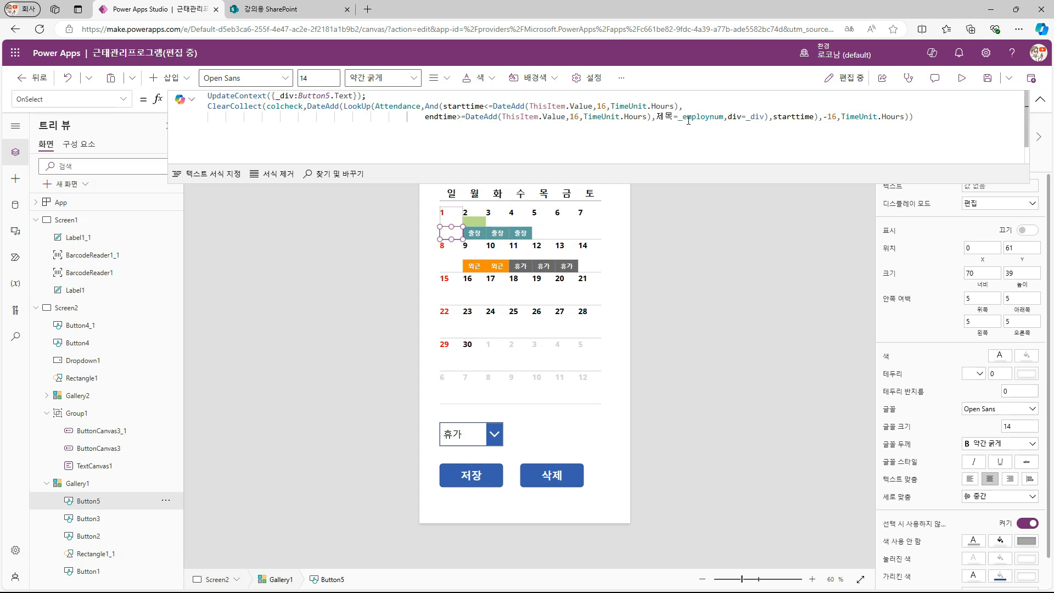
left_click(498, 236, "alt")
double_click(795, 117)
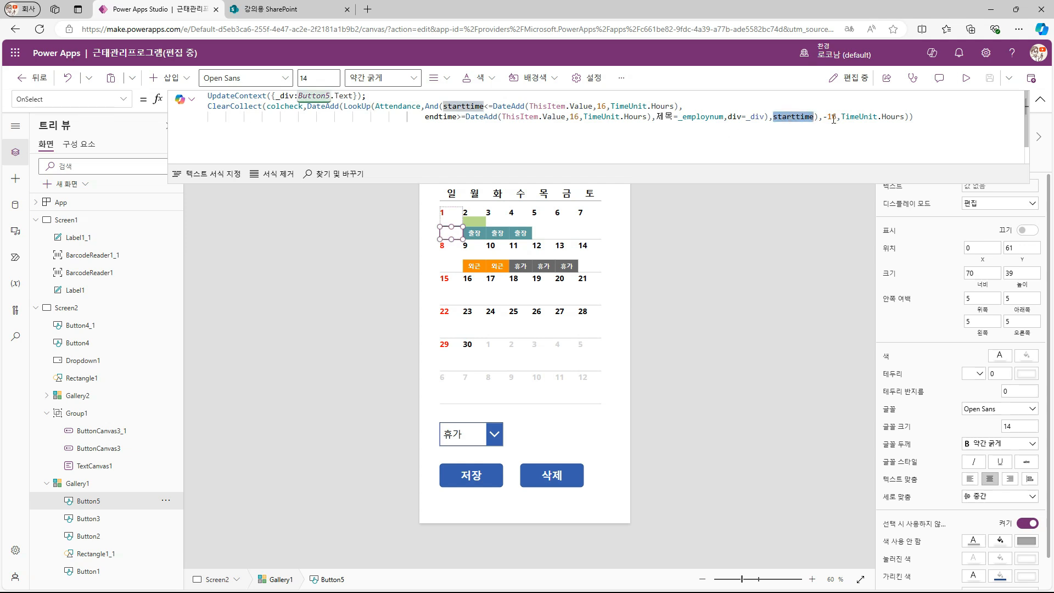
left_click(832, 117)
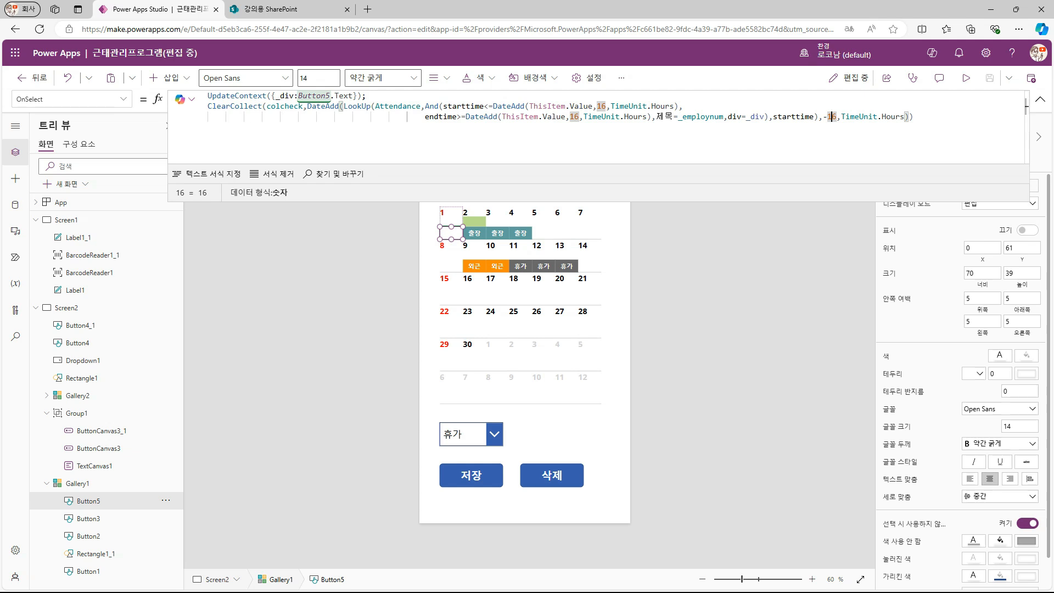
Step: End the ClearCollect statement with a semicolon and begin a Collect statement for colcheck on a new line
left_click(928, 121)
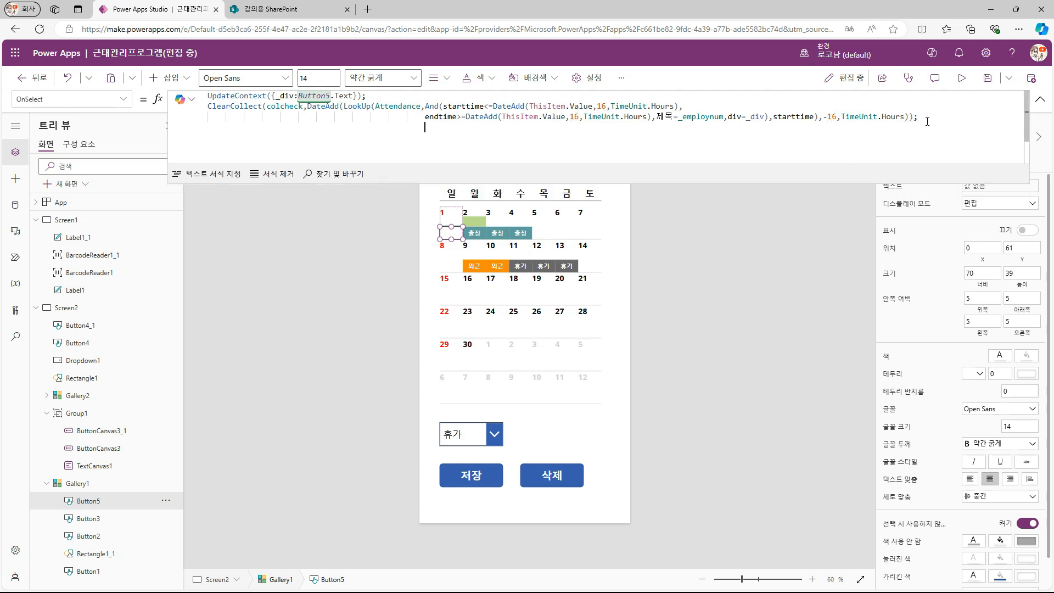
key("shift+Return")
type("Collect(")
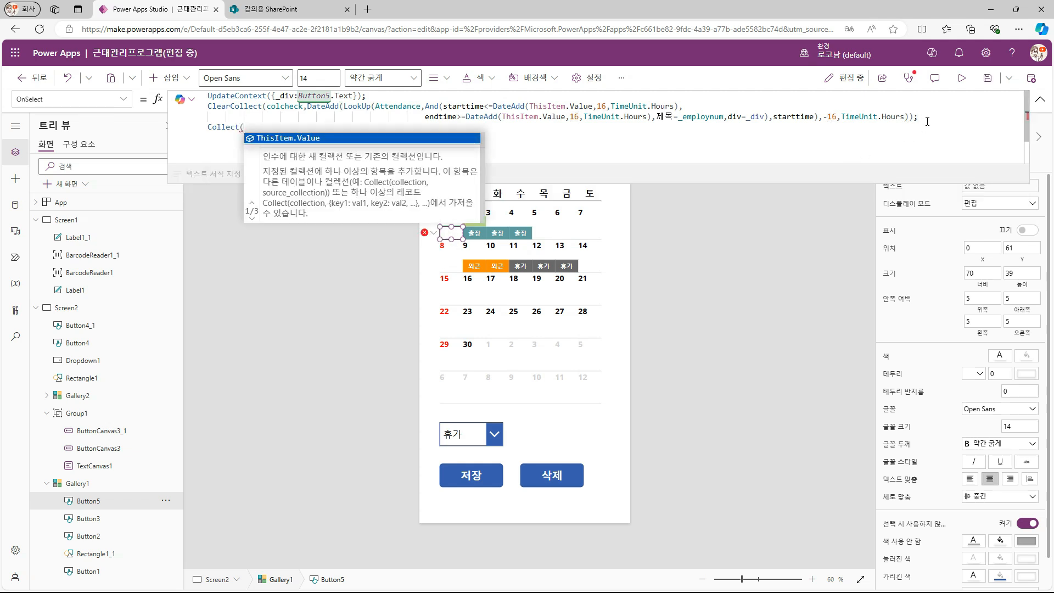
type("colcheck,D")
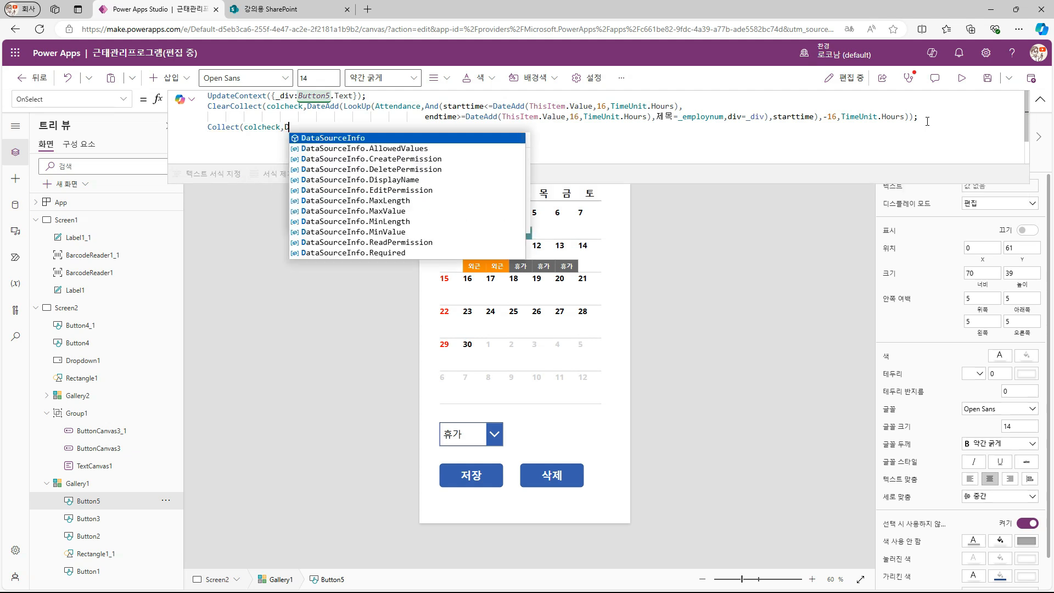
type("ateA")
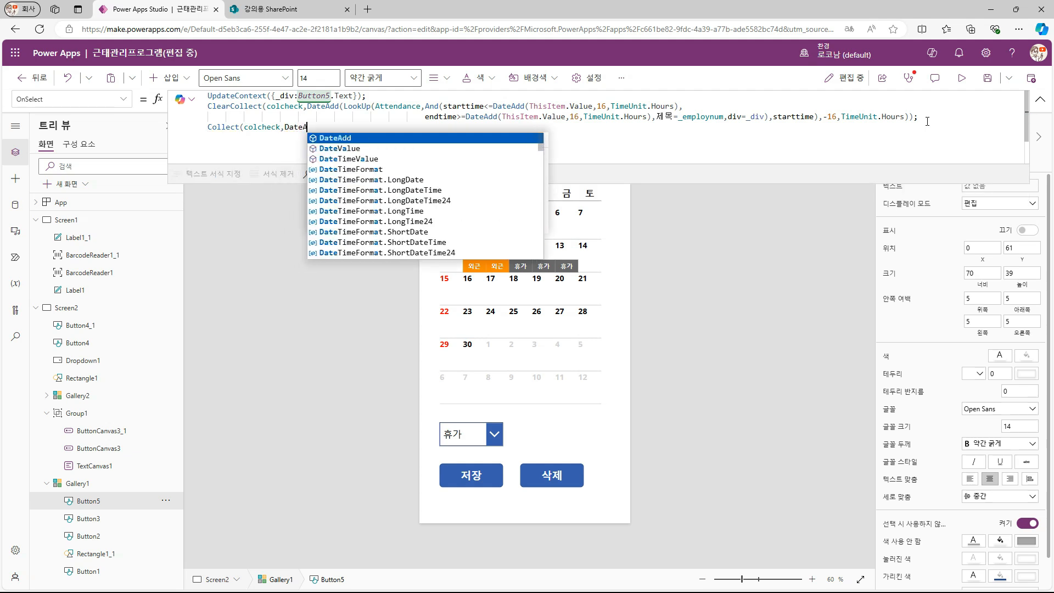
type("dd9Look")
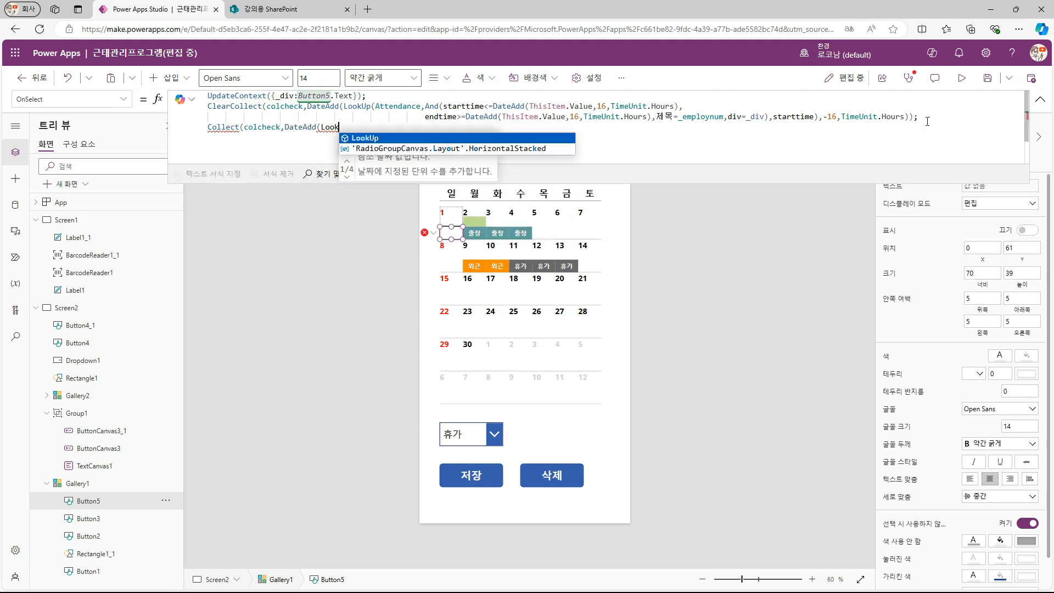
type("p(Attendance,And")
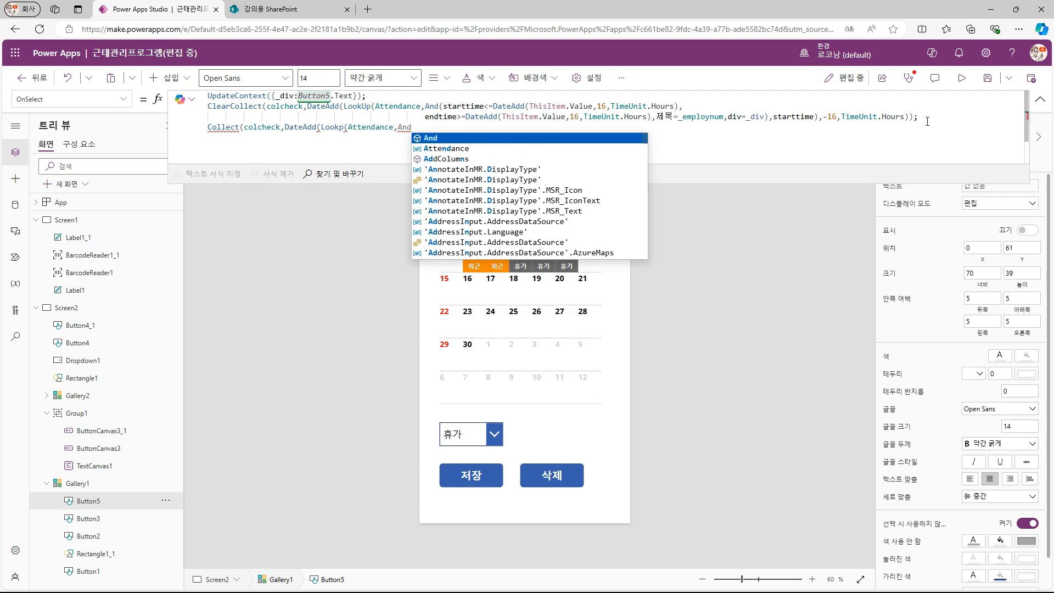
Step: Reuse the ClearCollect's full DateAdd LookUp expression in the Collect statement and make the copy return endtime
left_click_drag(307, 106, 910, 117)
key("ctrl+c")
left_click_drag(284, 127, 411, 127)
key("ctrl+v")
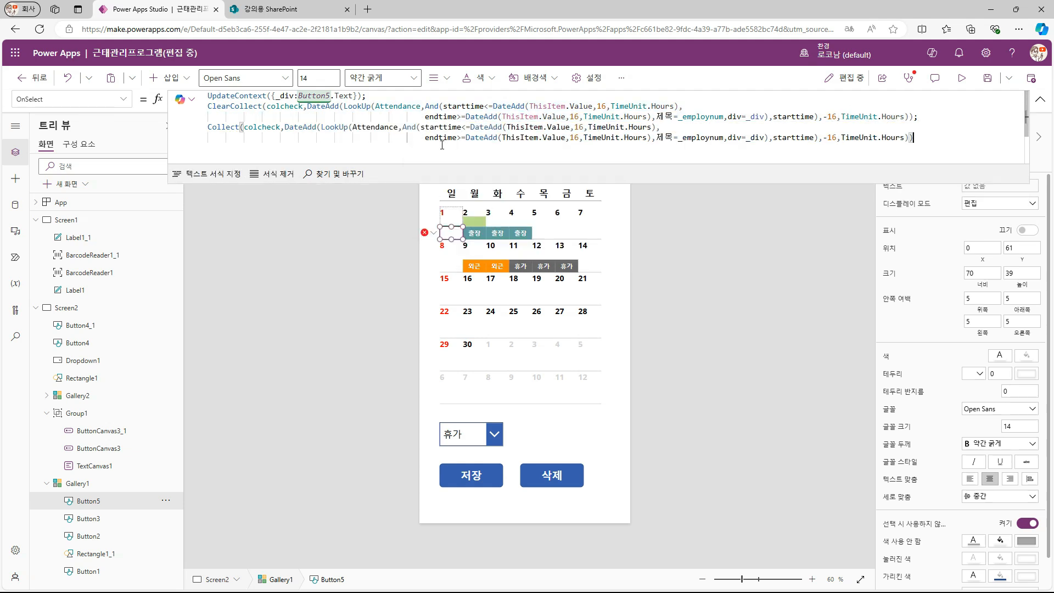
double_click(794, 137)
type("endtime")
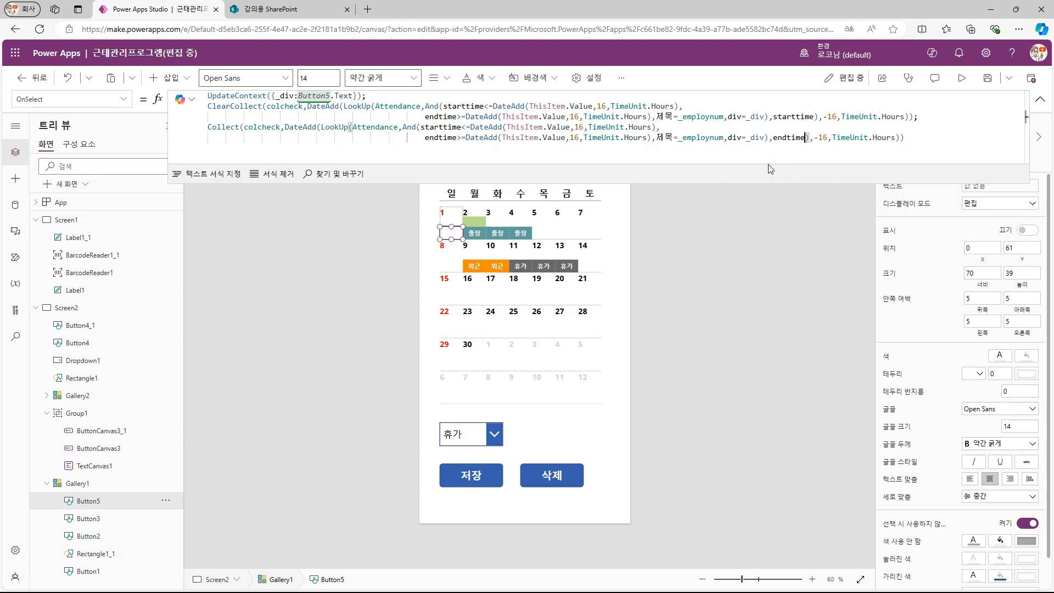
Step: Test selecting the 출장 and 휴가 labels on the calendar, check the Attendance list in SharePoint, and return to Power Apps Studio
left_click(496, 236, "alt")
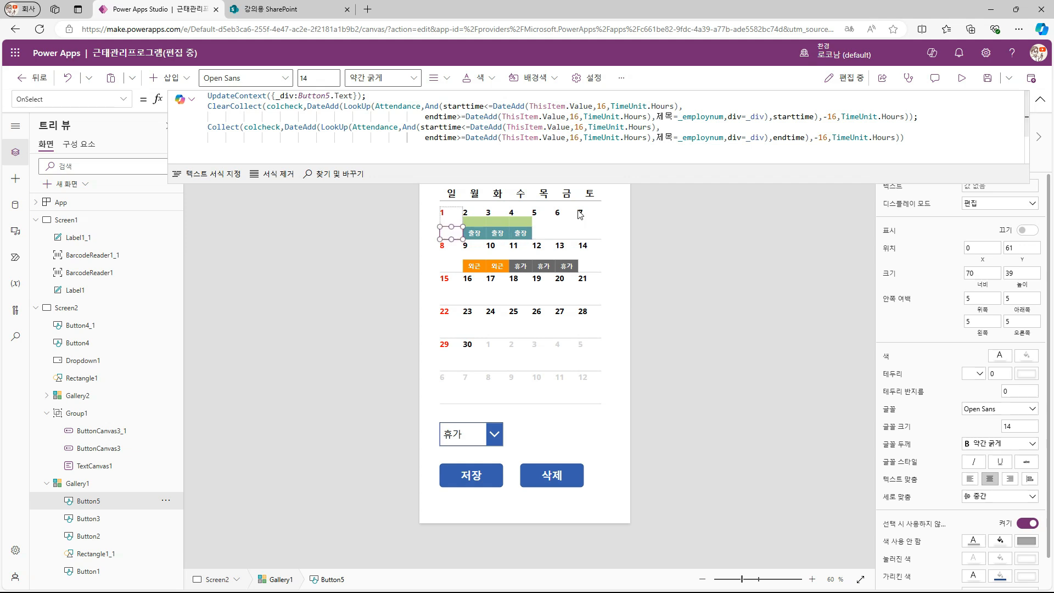
left_click(539, 265, "alt")
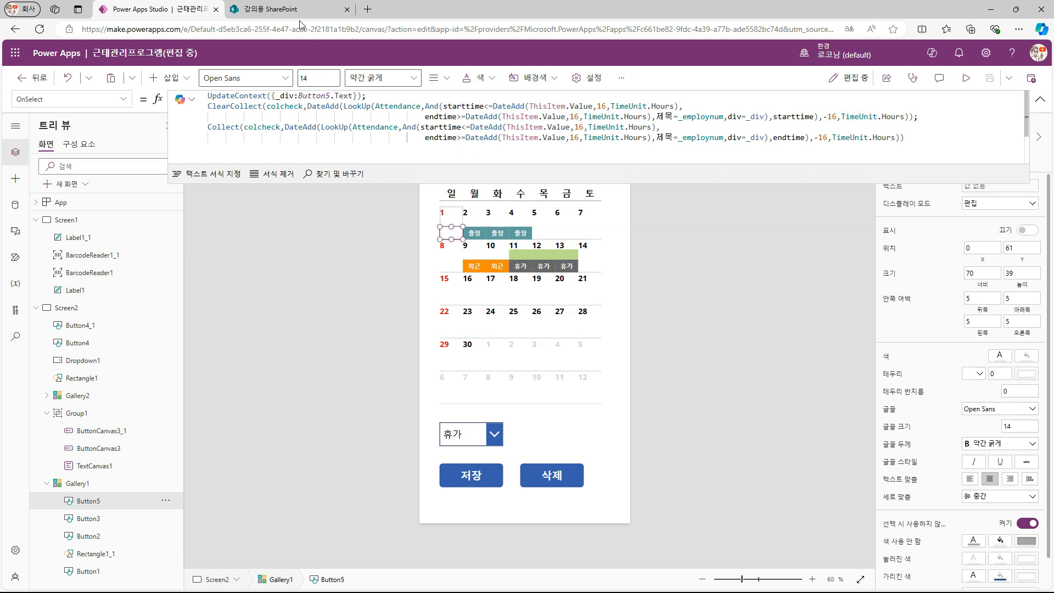
left_click(269, 9)
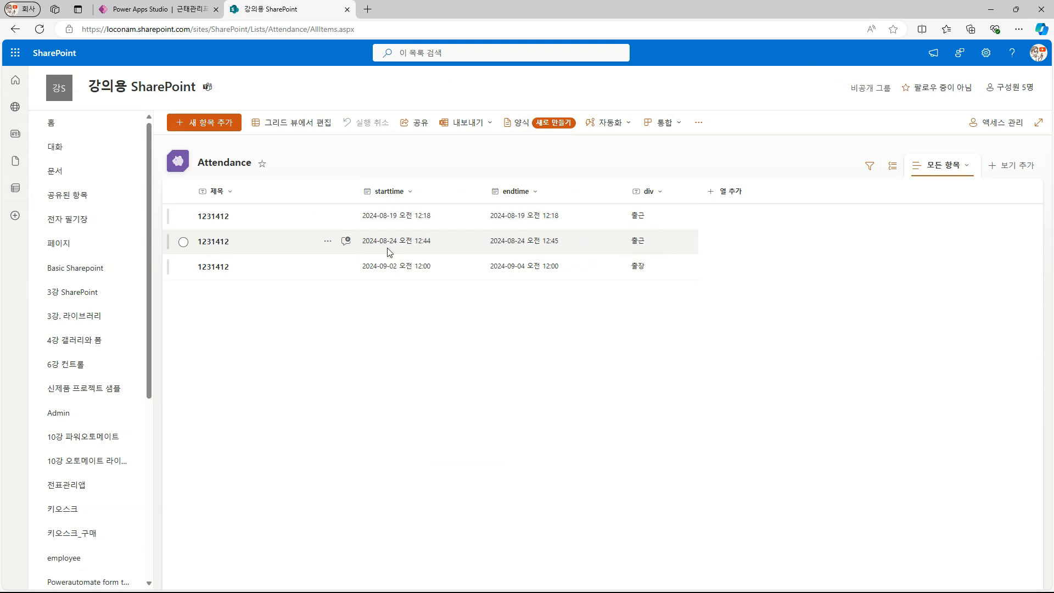
left_click(159, 9)
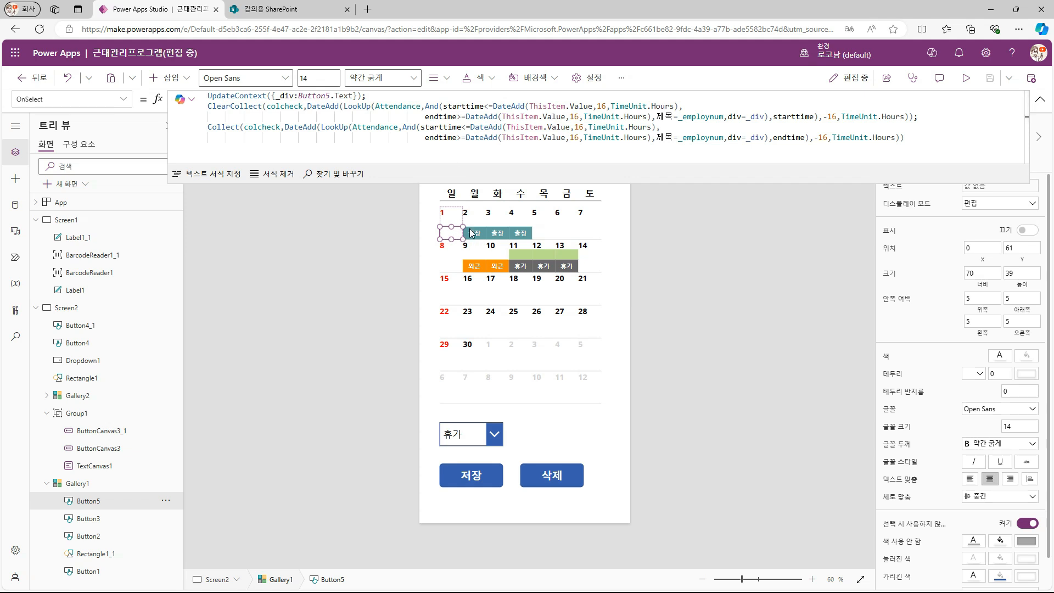
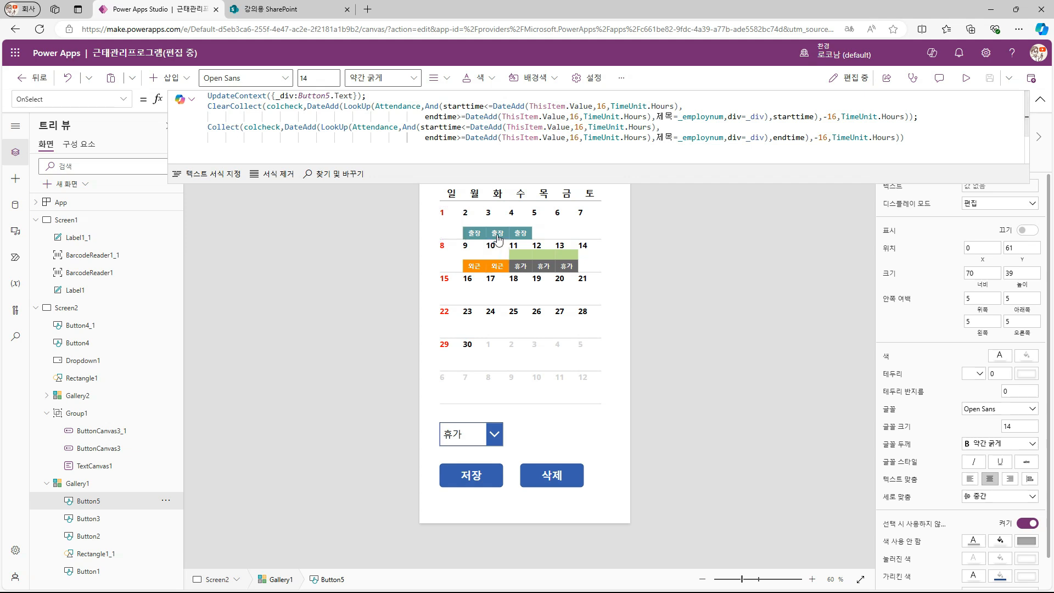
Step: Select the 출장 entry, then start the 삭제 button's OnSelect formula with RemoveIf on Attendance where starttime>=DateAdd(Min(colcheck,Value),16,TimeUnit.Hours)
left_click(476, 234, "alt")
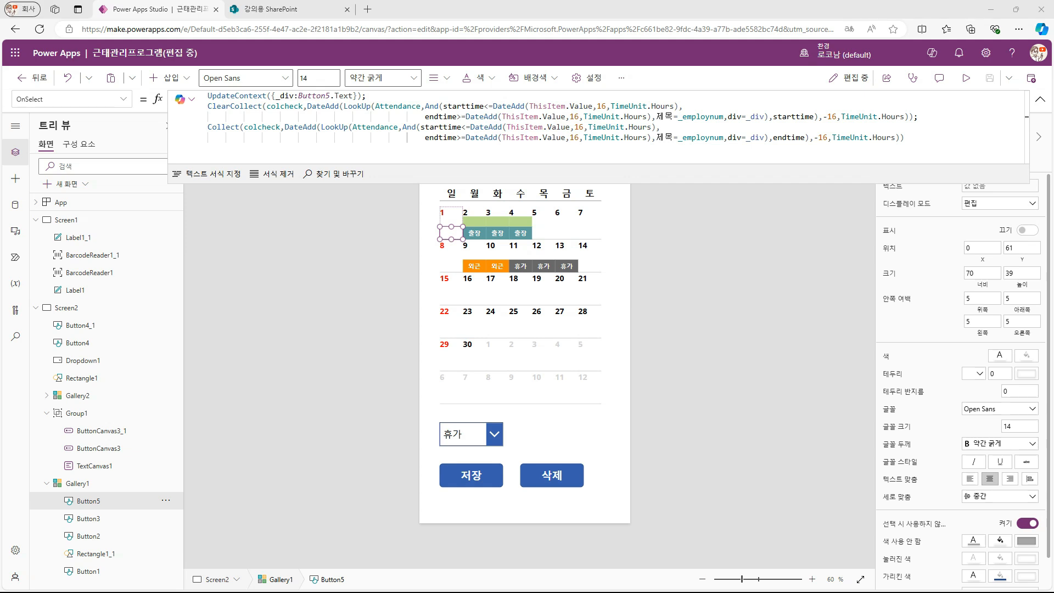
left_click(578, 469)
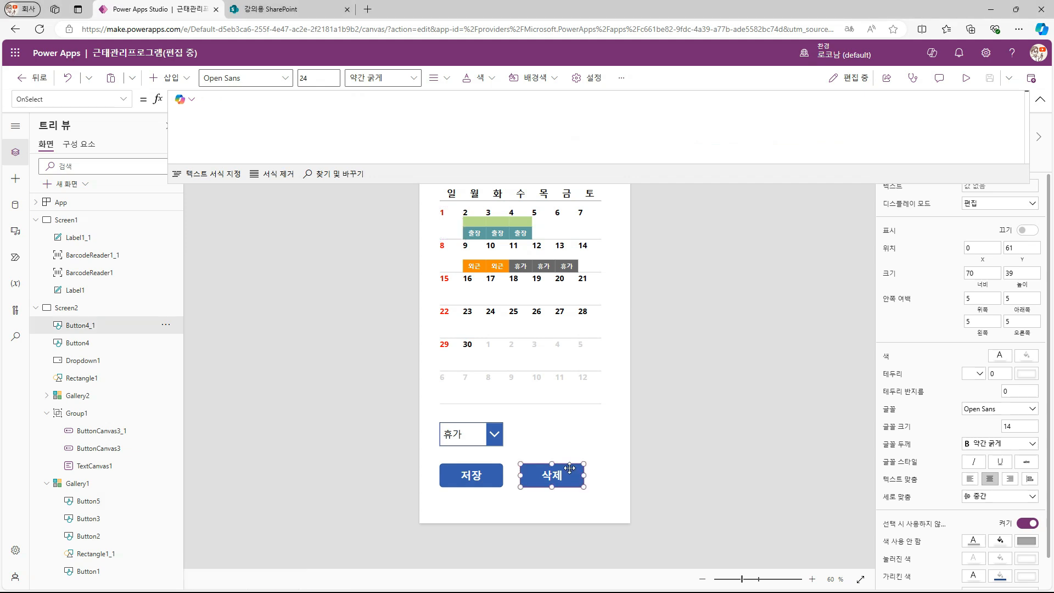
left_click(314, 128)
type("RemoveIf(A")
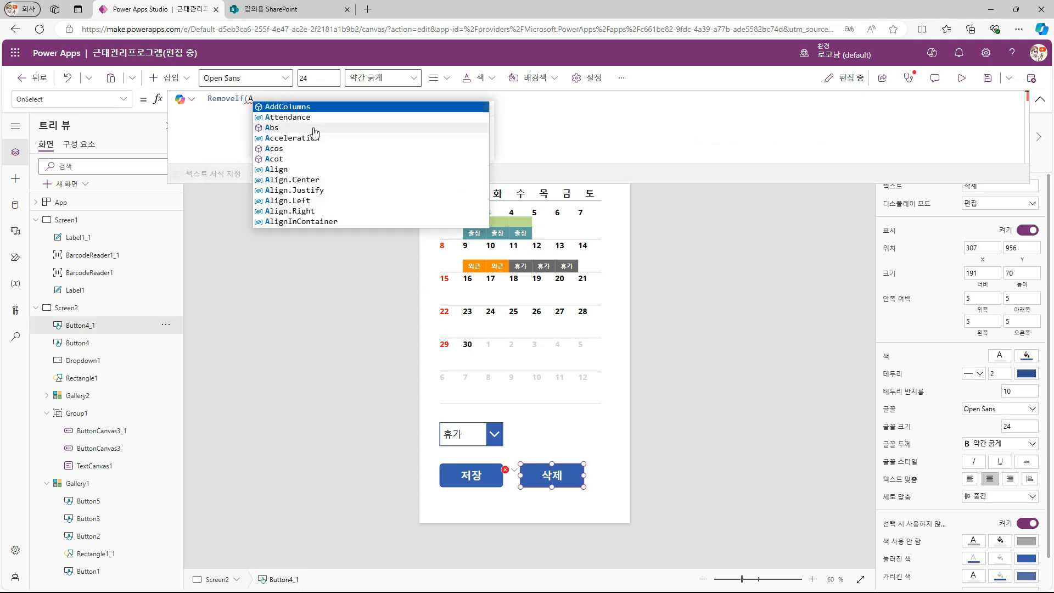
type("ttendance,starttime>=")
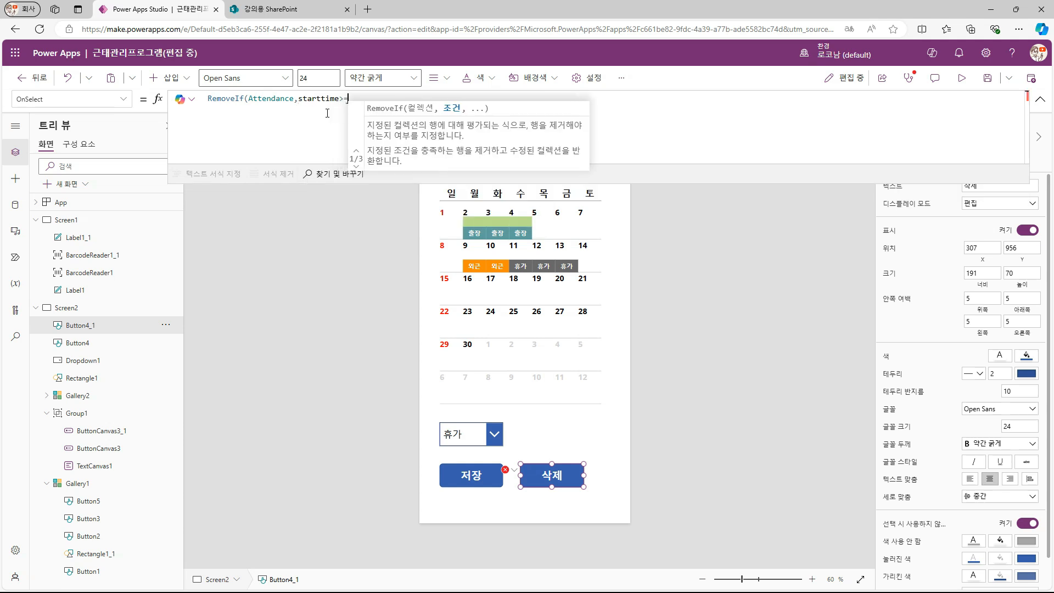
type("DateAdd(Min")
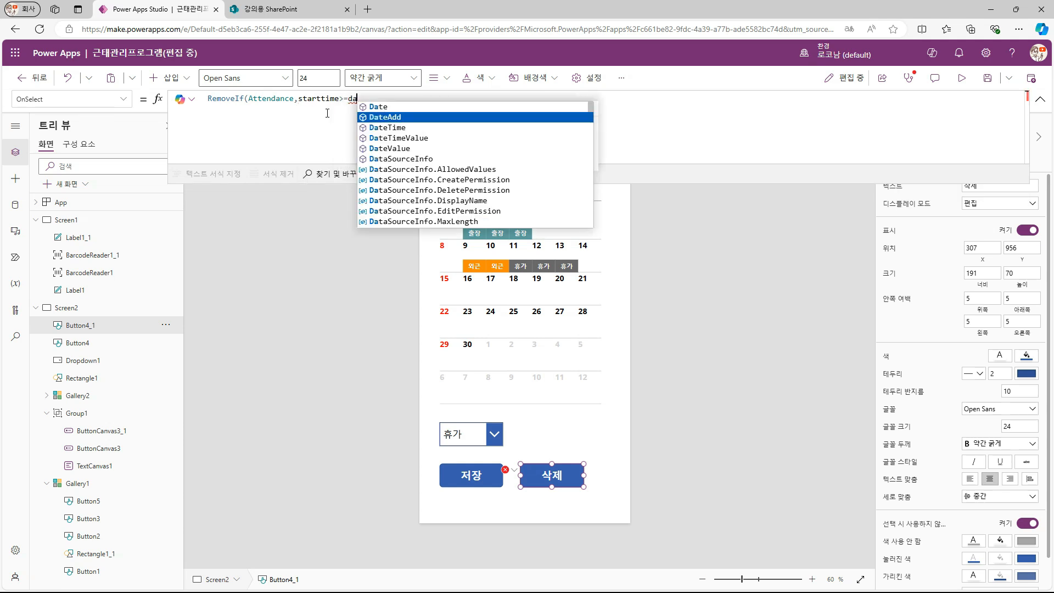
type("(colcheck,Value")
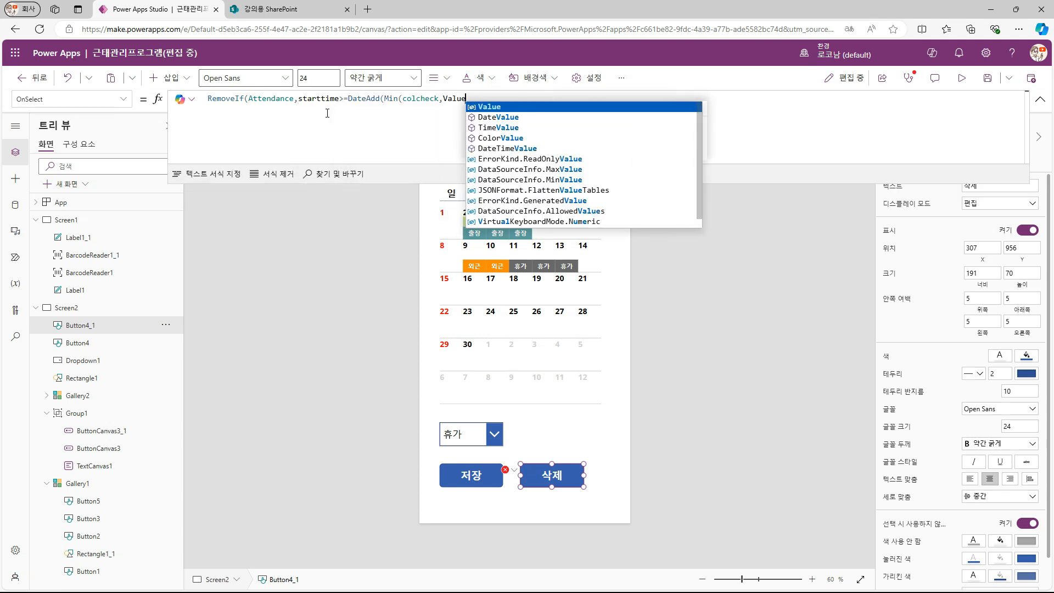
type("),1")
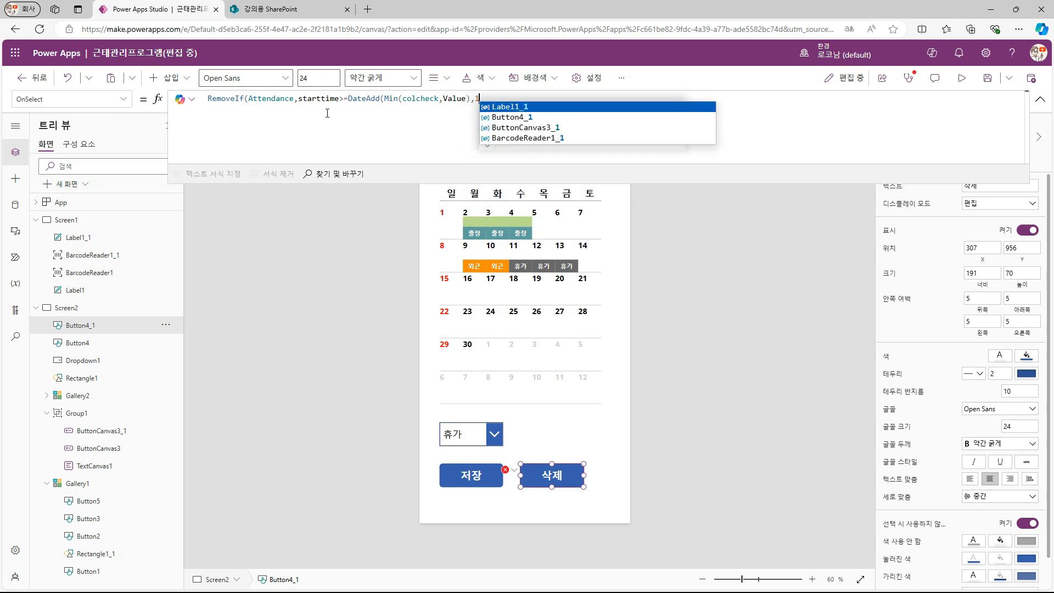
type("6,TimeUnit.Hours),endtime<=")
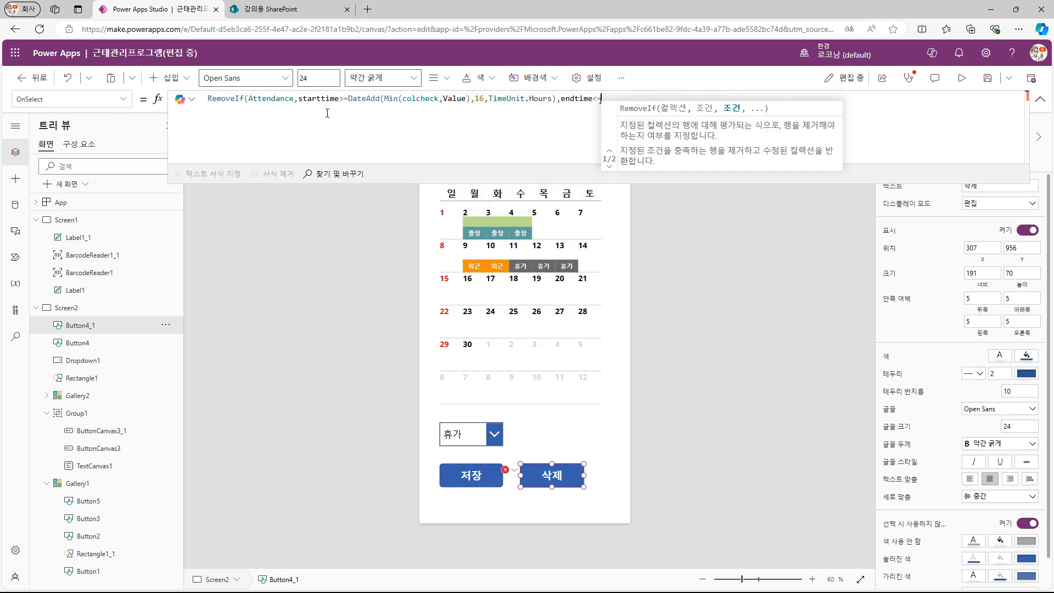
Step: Complete the RemoveIf endtime condition as endtime<=DateAdd(Max(colcheck,Value),16,TimeUnit.Hours)
type("DateAdd(m")
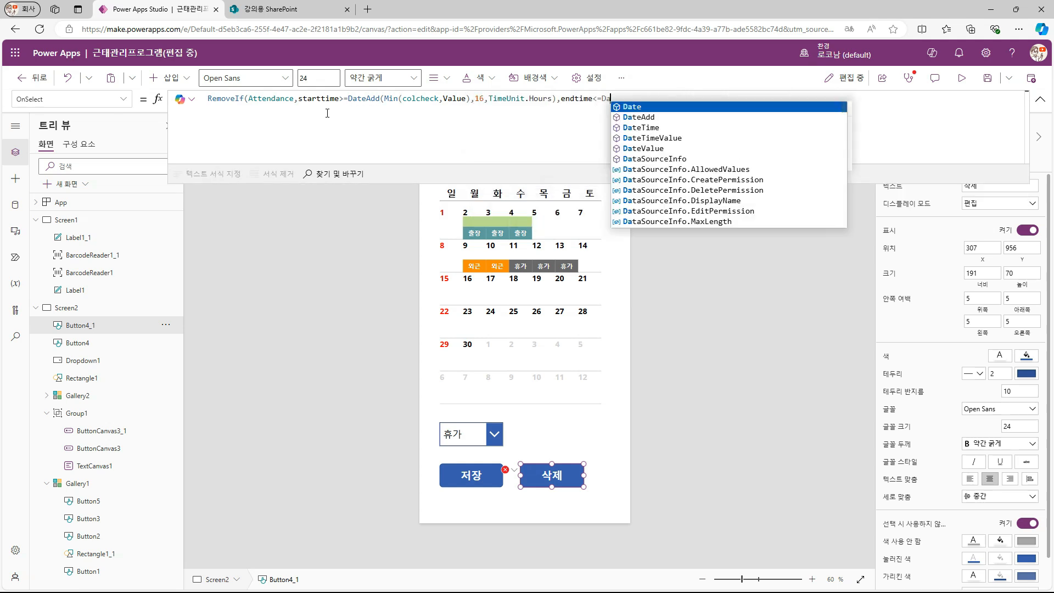
type("ax(colcheck,Value")
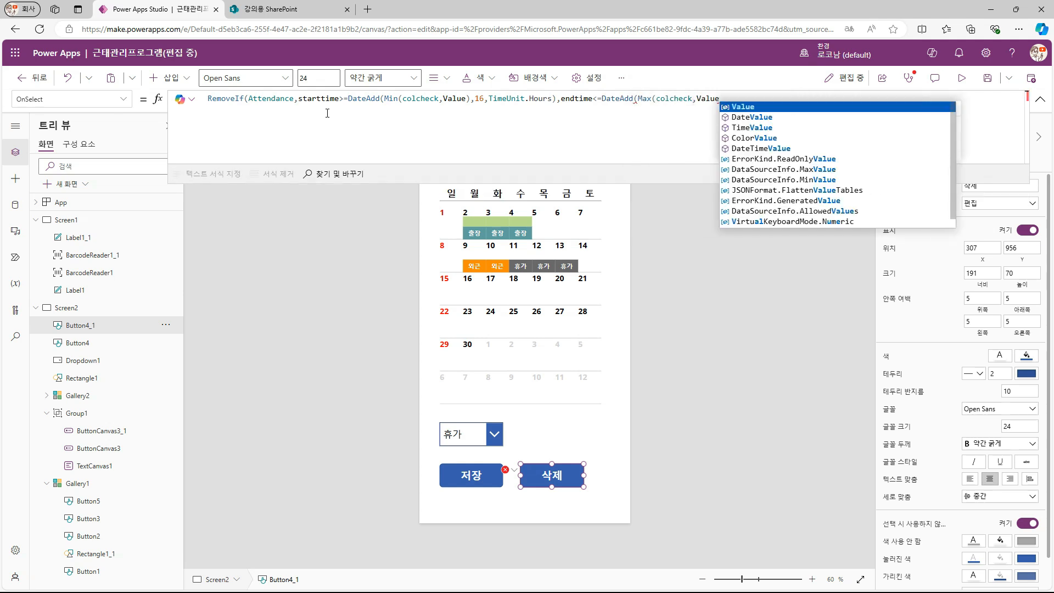
type(",16,")
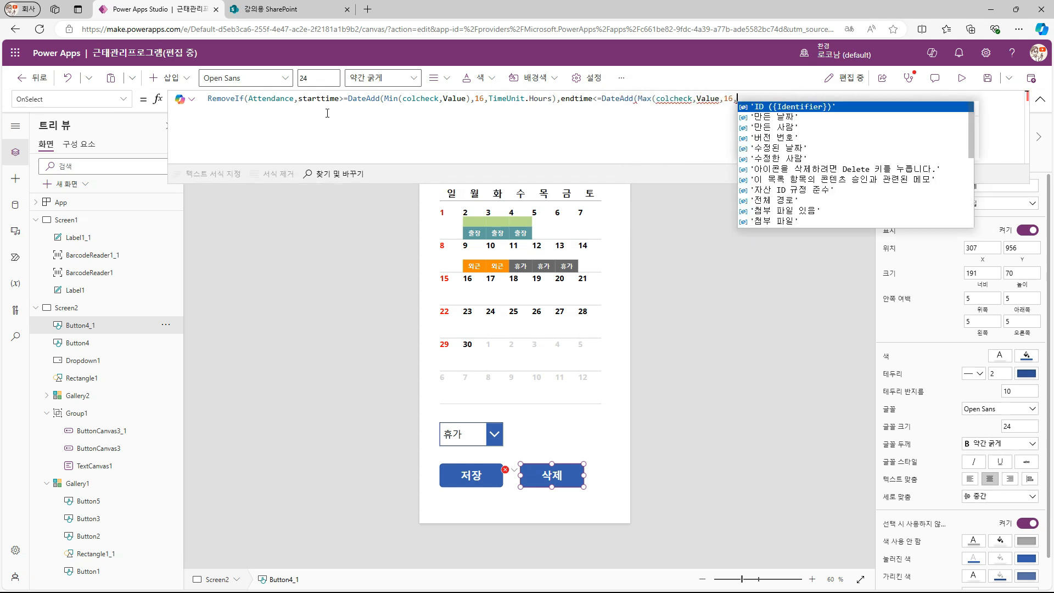
key("Left")
key("Left")
key("Left")
key("Left")
type(")")
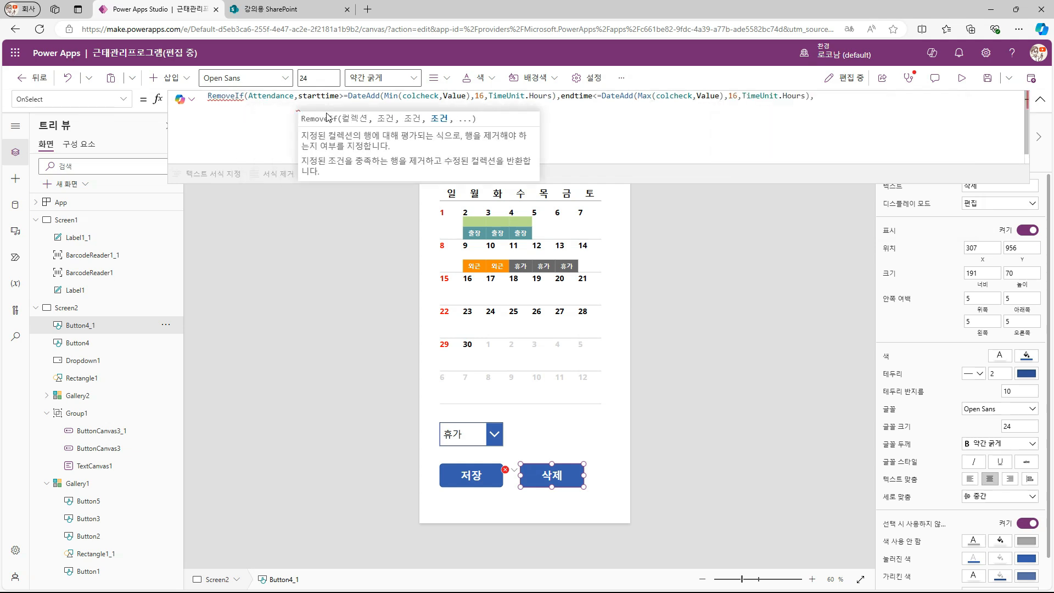
Step: Add the conditions 제목 = _employnum and div = _div on a new line and close the RemoveIf formula
type("제목 = _employnum")
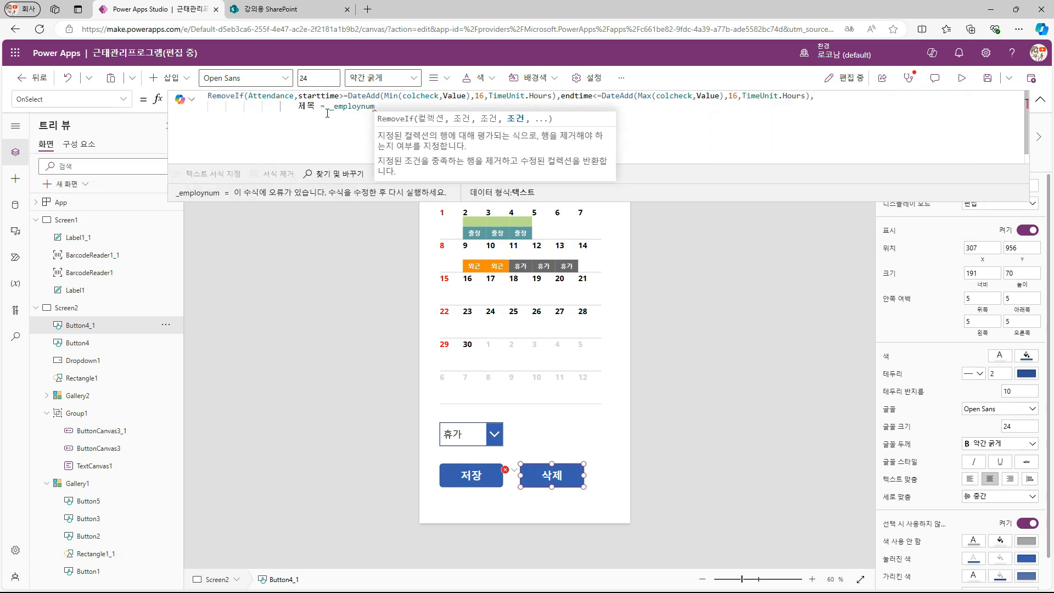
type(", div = _div")
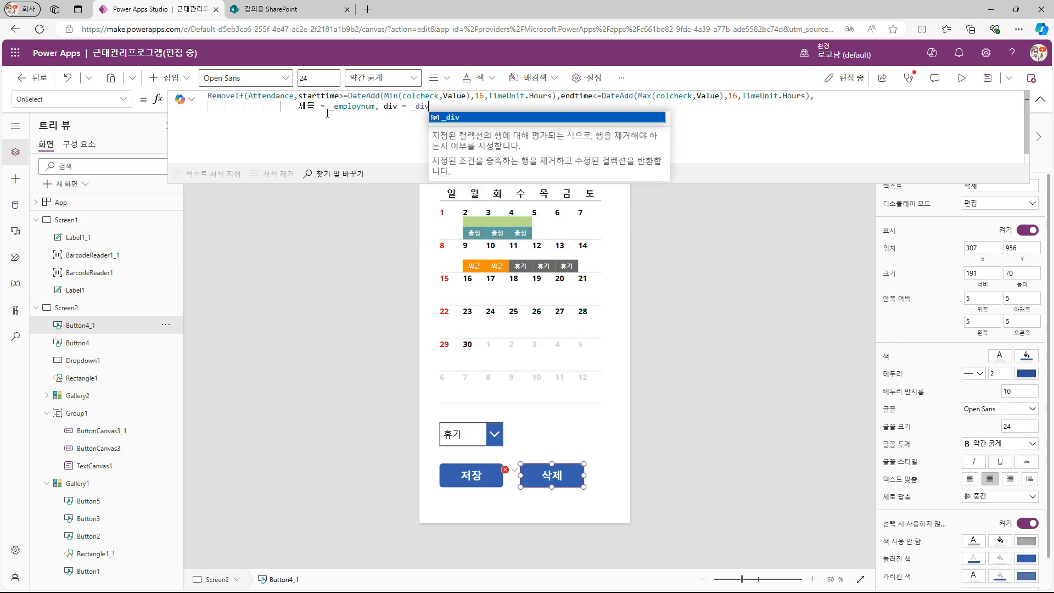
type(")")
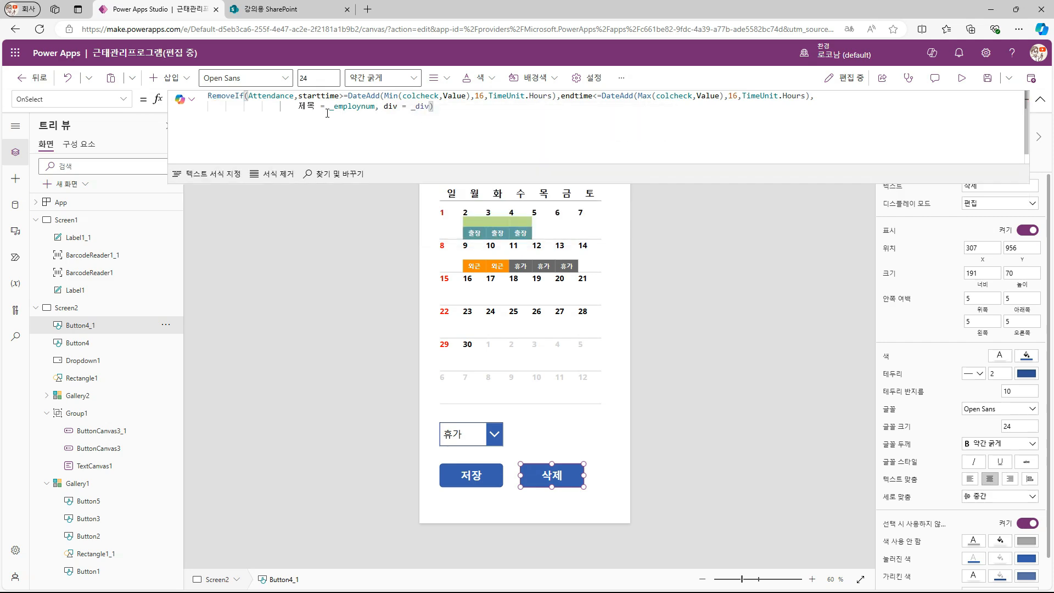
Step: Check the Attendance list in SharePoint, return to Power Apps Studio, and delete the September 2–4 출장 entry in the app preview
key("ctrl+Tab")
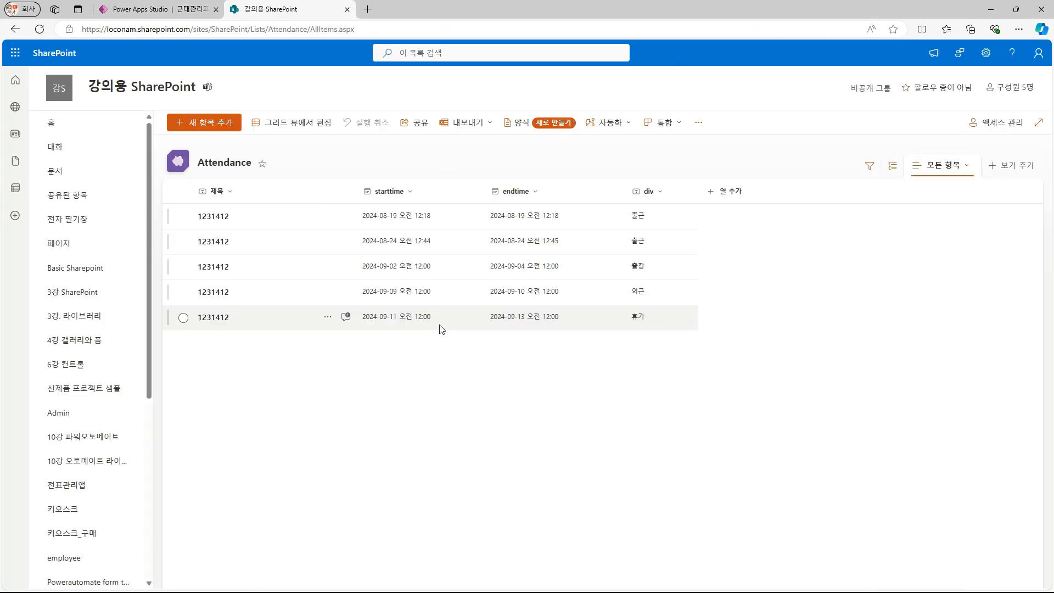
left_click(172, 9)
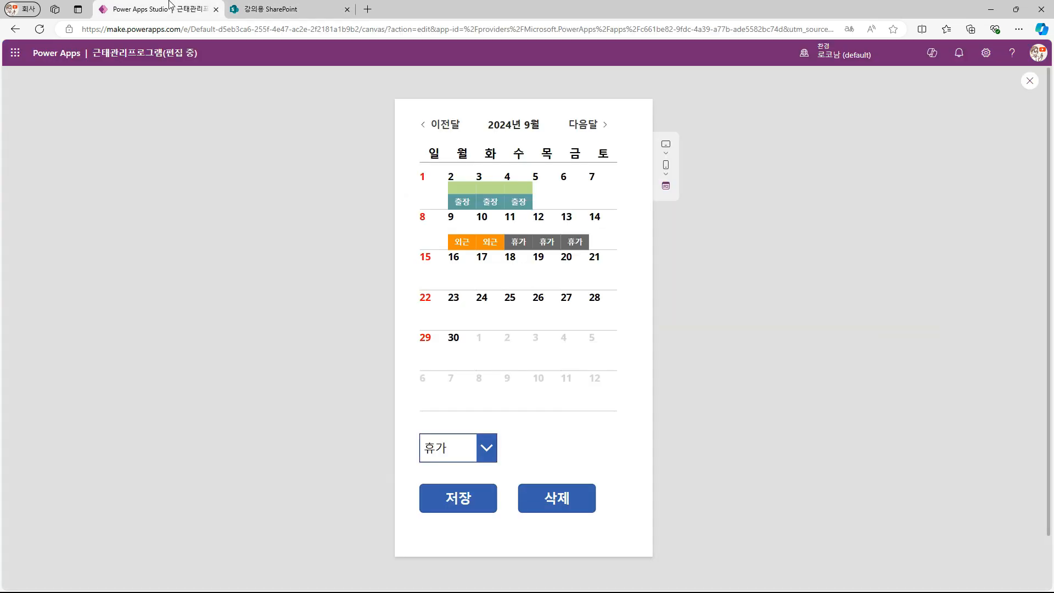
left_click(584, 172, "alt")
key("F5")
left_click(487, 205)
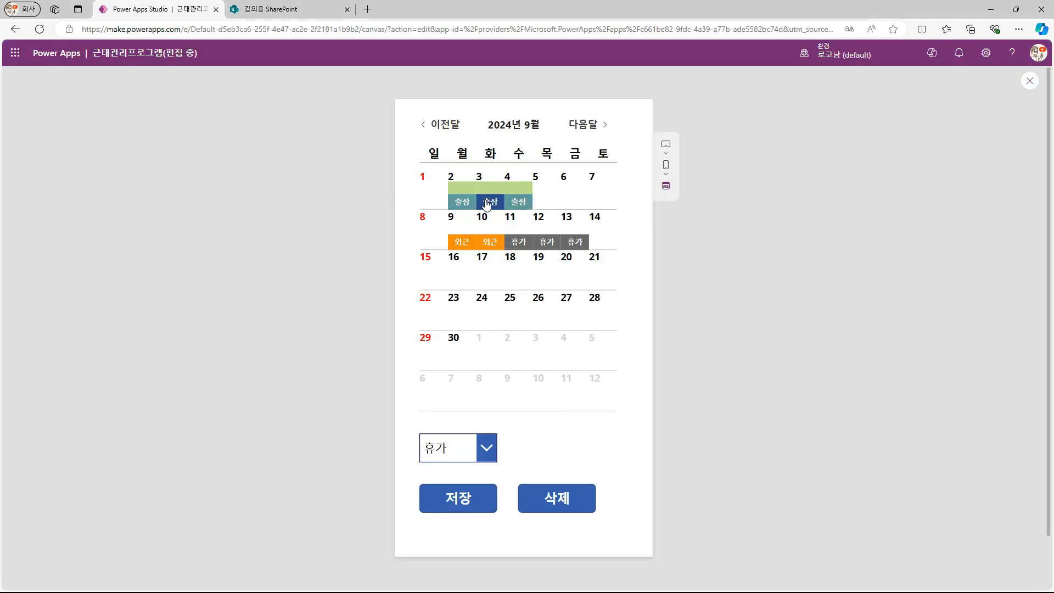
left_click(556, 498)
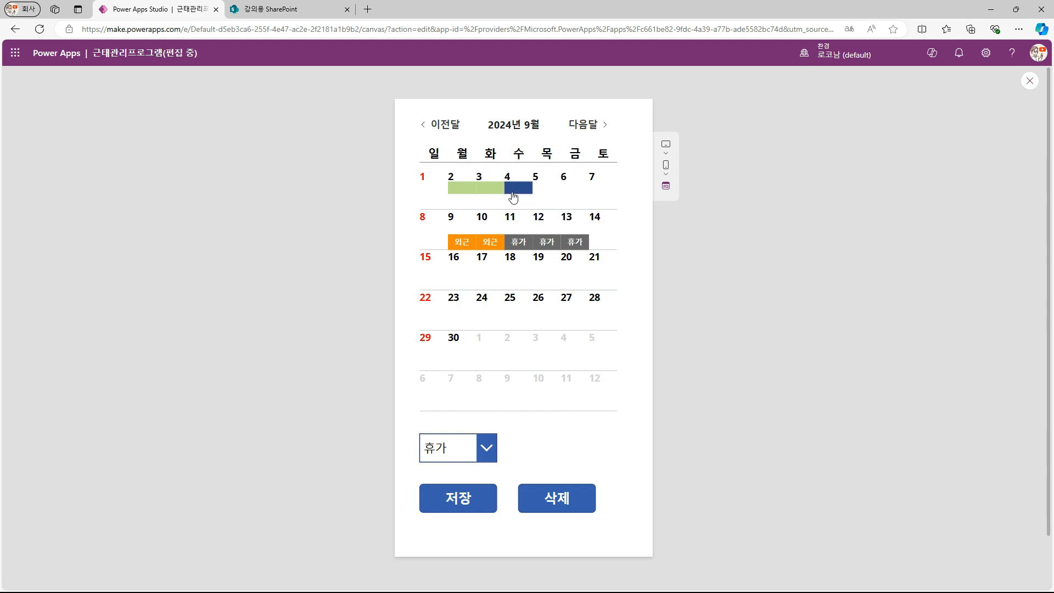
Step: Delete the September 11–13 휴가 entry, review the Attendance list in SharePoint, and return to the Power Apps preview
left_click(557, 498)
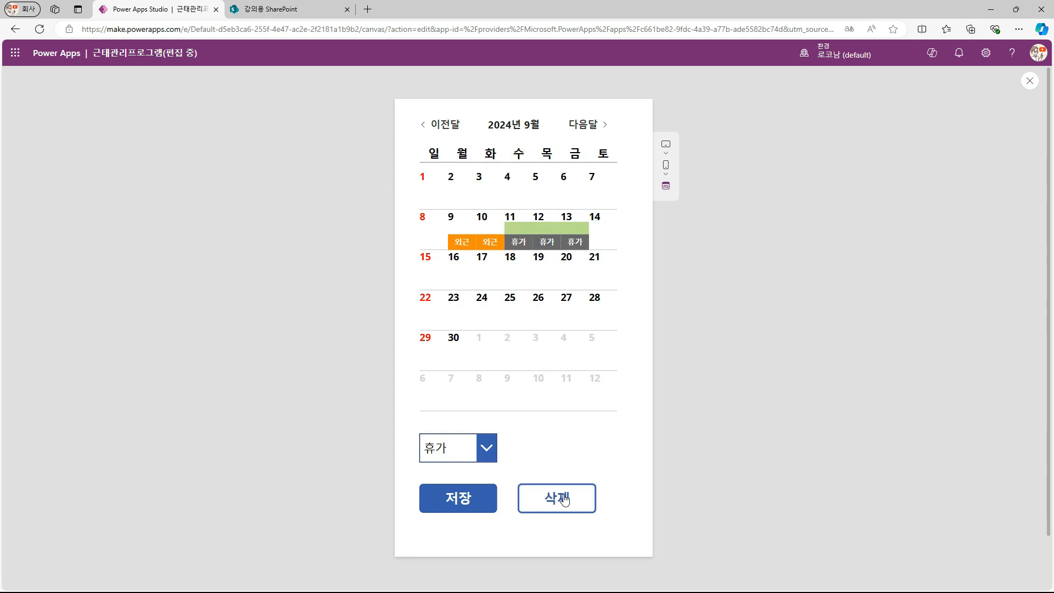
left_click(286, 10)
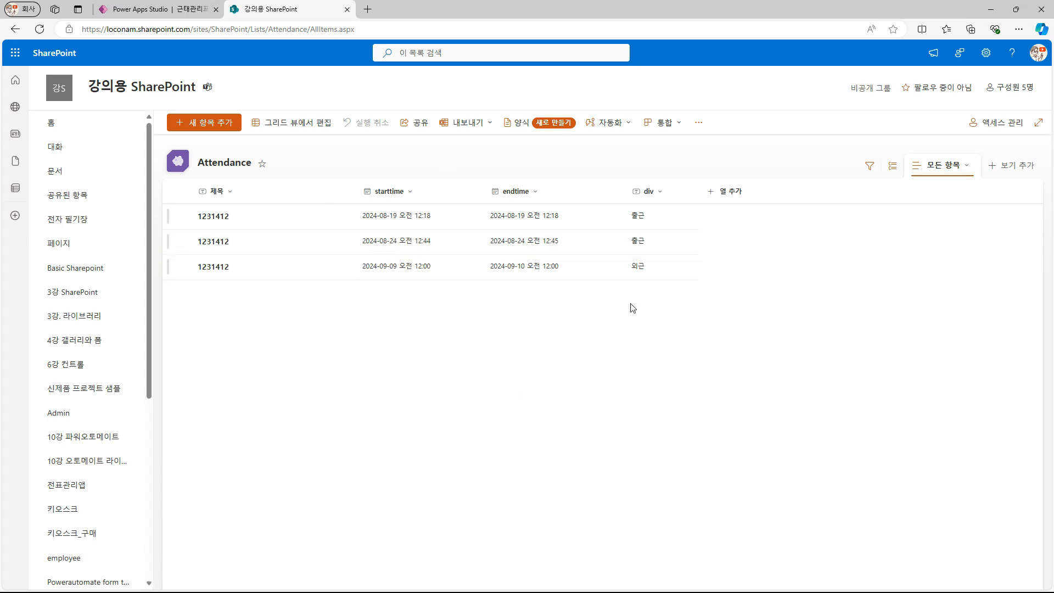
left_click(187, 8)
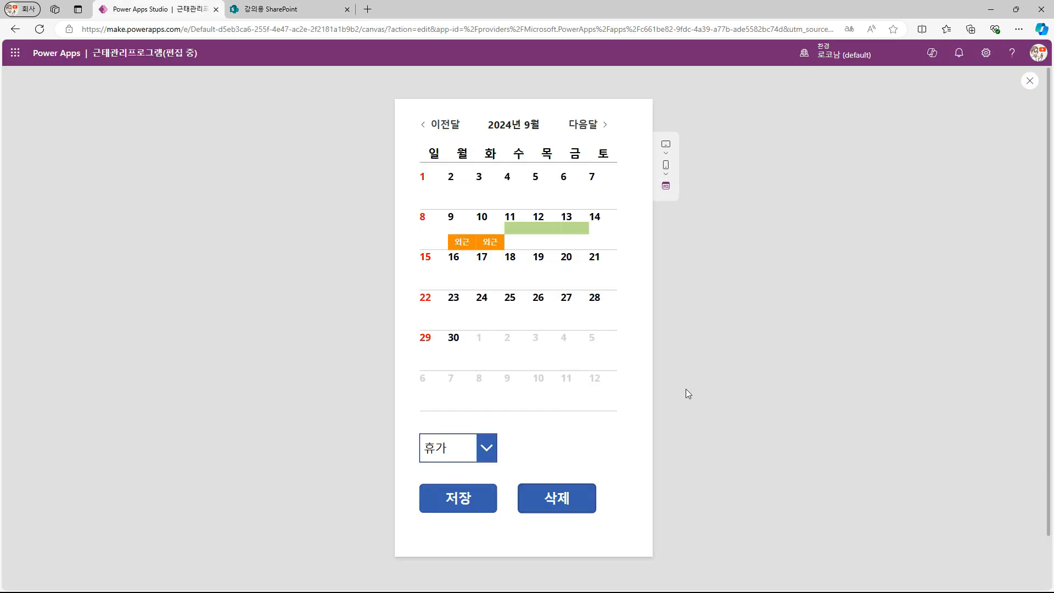
Step: Exit the app preview and open Screen2 for editing
key("Escape")
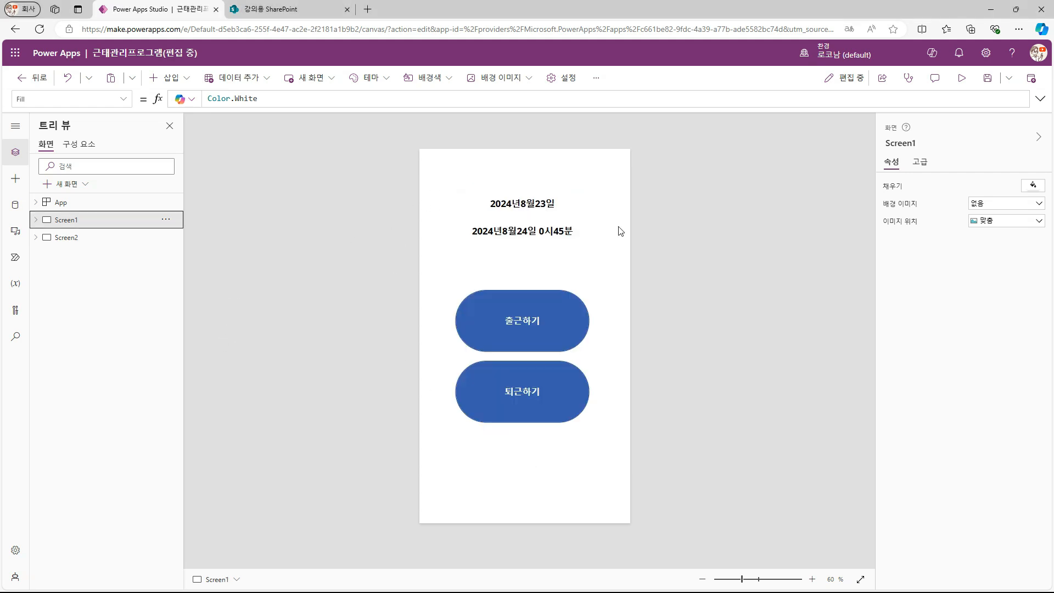
left_click(151, 241)
left_click(77, 239)
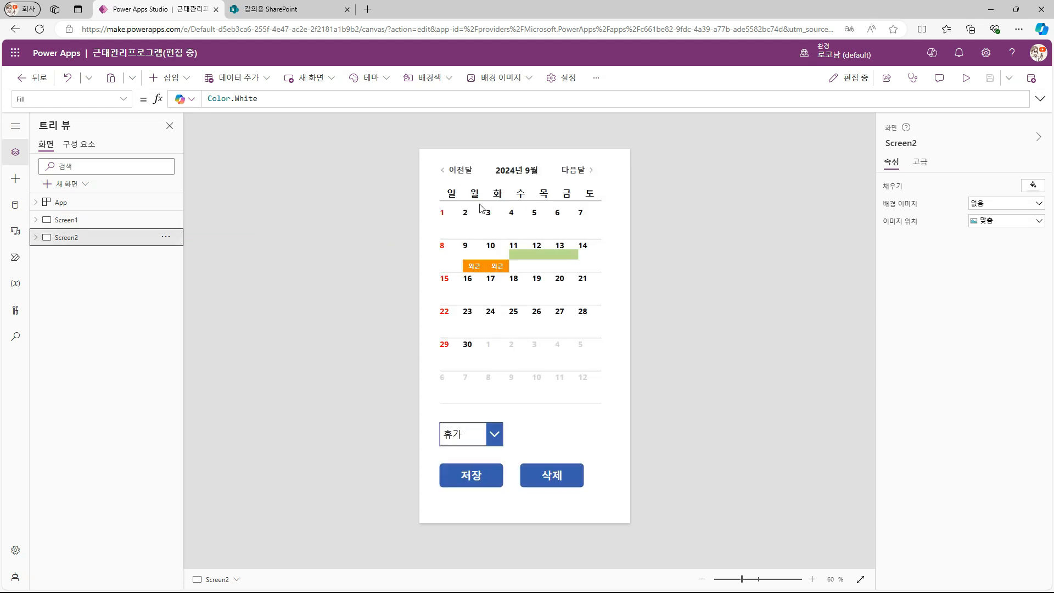